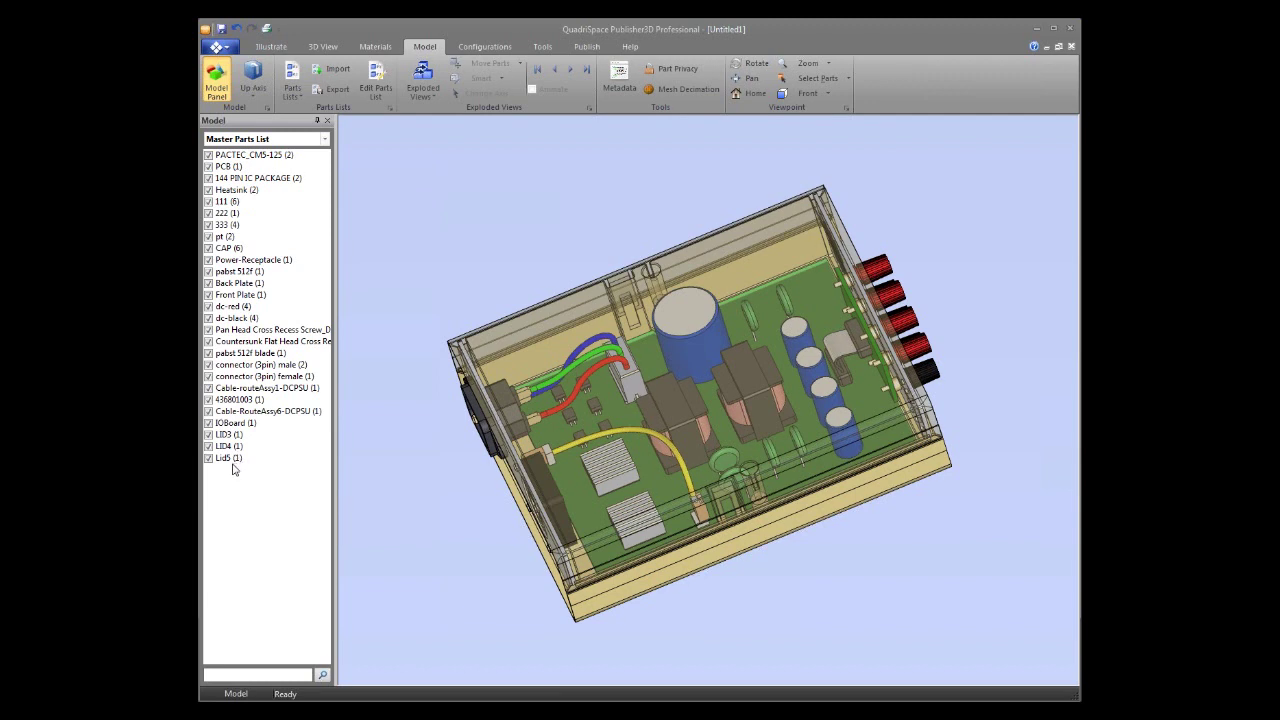
- Highlight the PACTEC_CM5-125, PCB, 144 PIN IC PACKAGE and 111 parts from the Master Parts List and check the 111 row's options
click(257, 157)
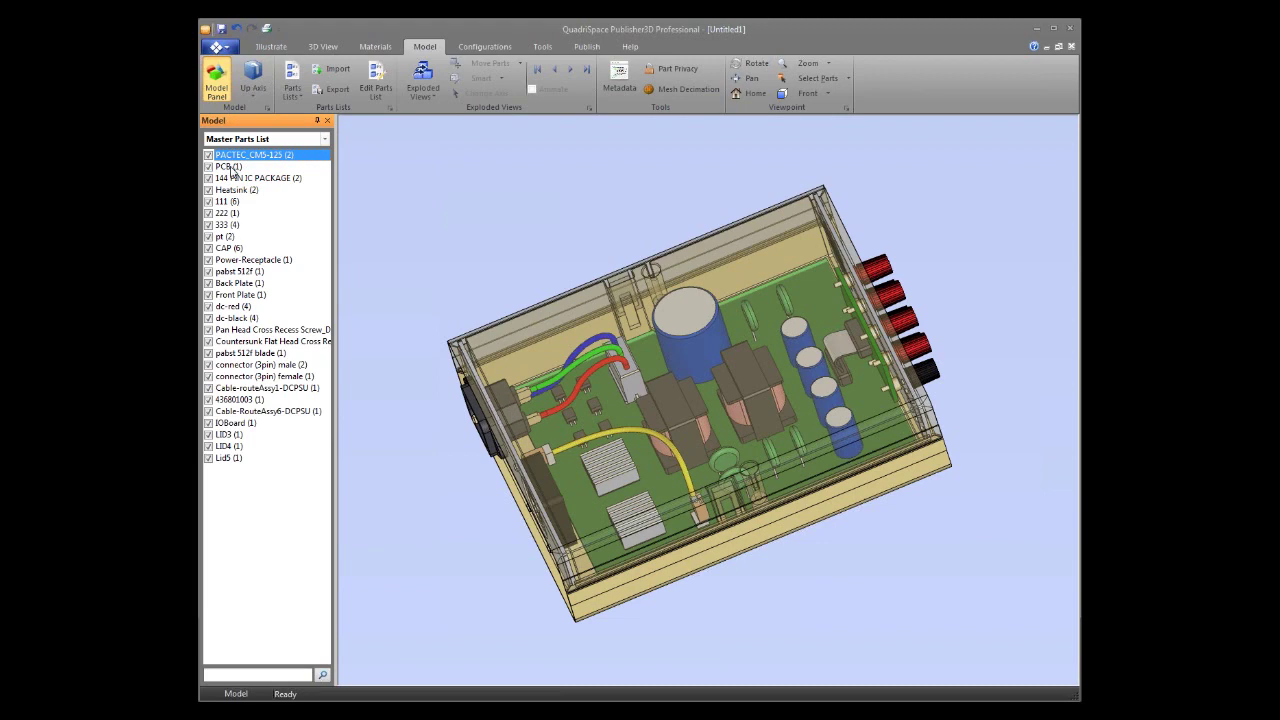
click(232, 168)
click(234, 180)
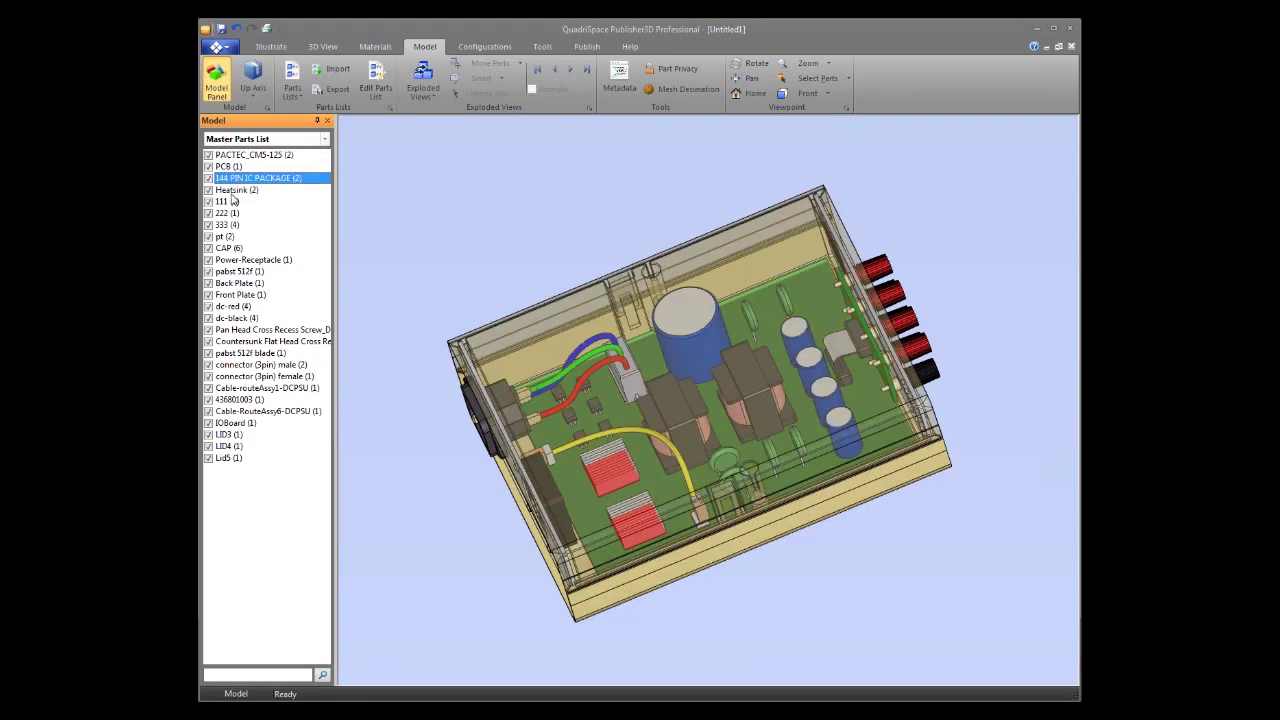
click(234, 202)
right_click(240, 210)
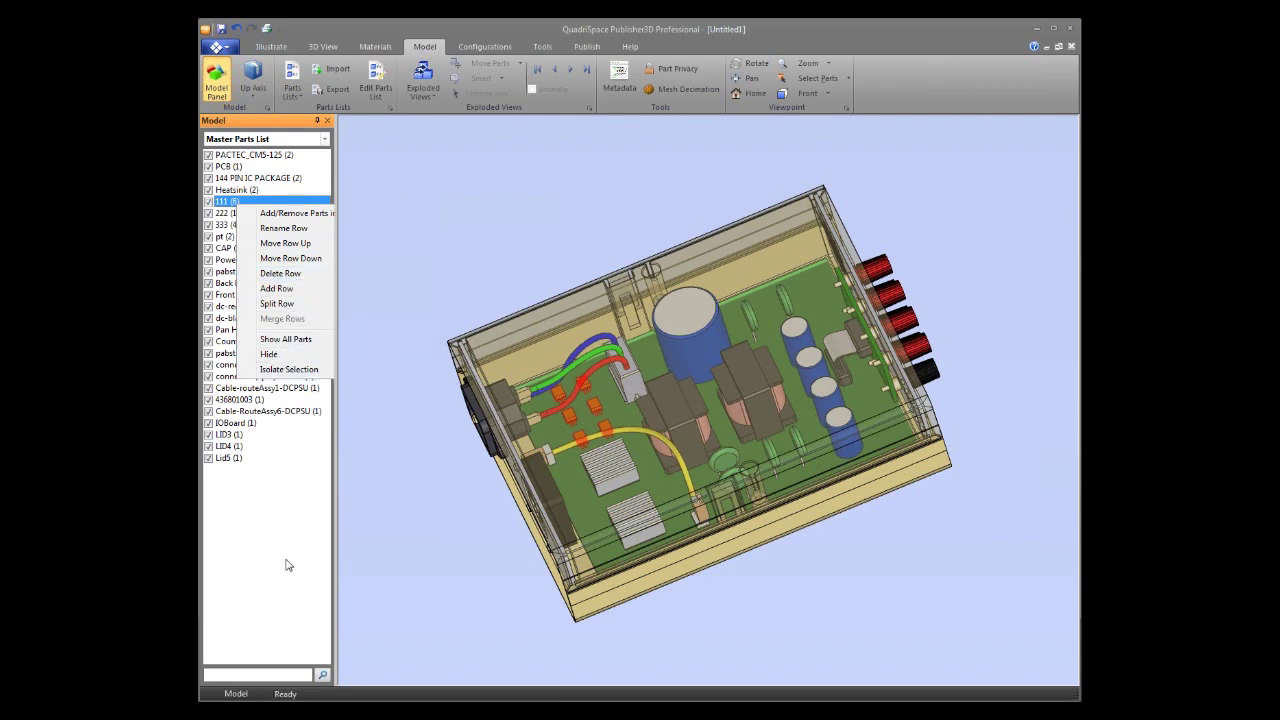
click(370, 517)
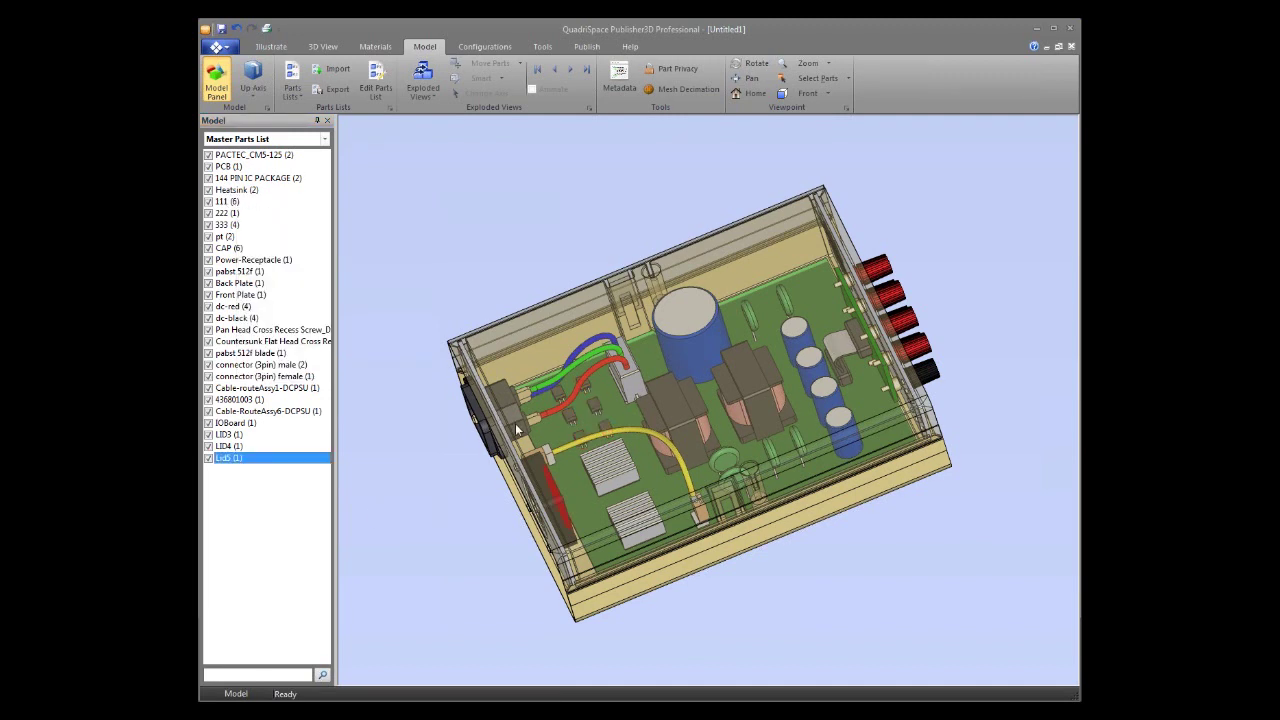
- Check which configurations exist in the model and which options create new ones
click(495, 50)
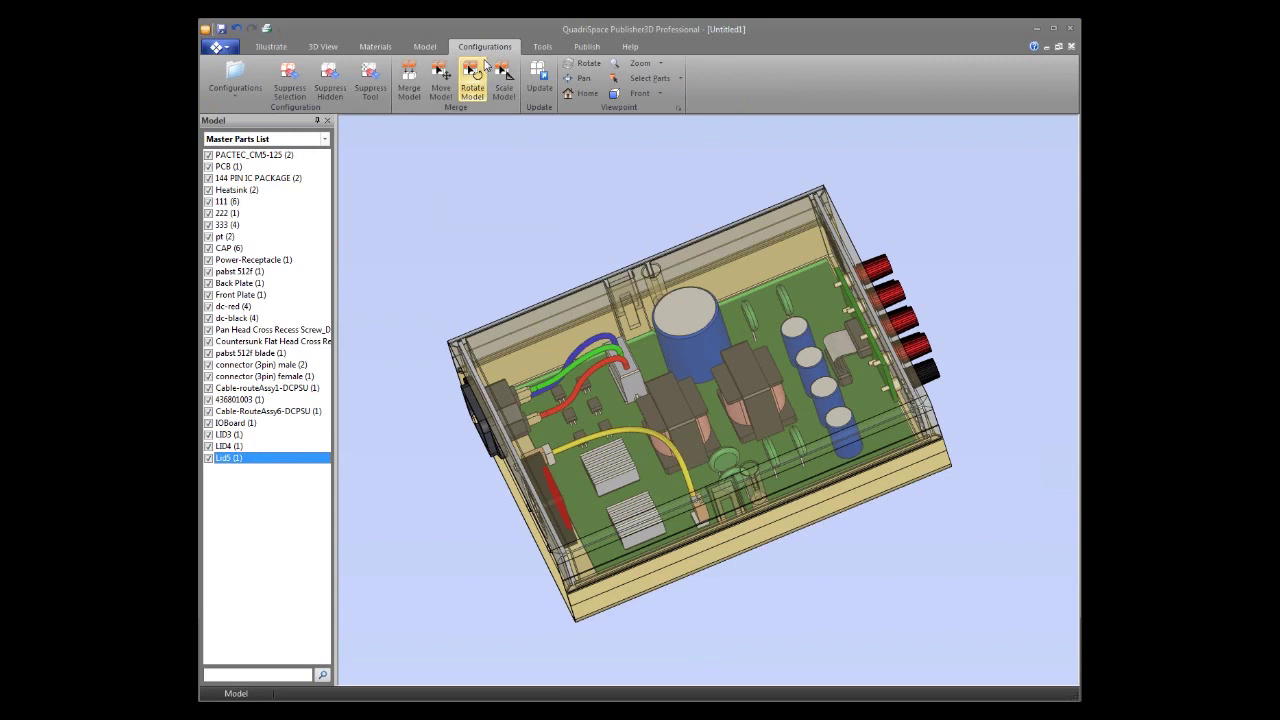
click(236, 92)
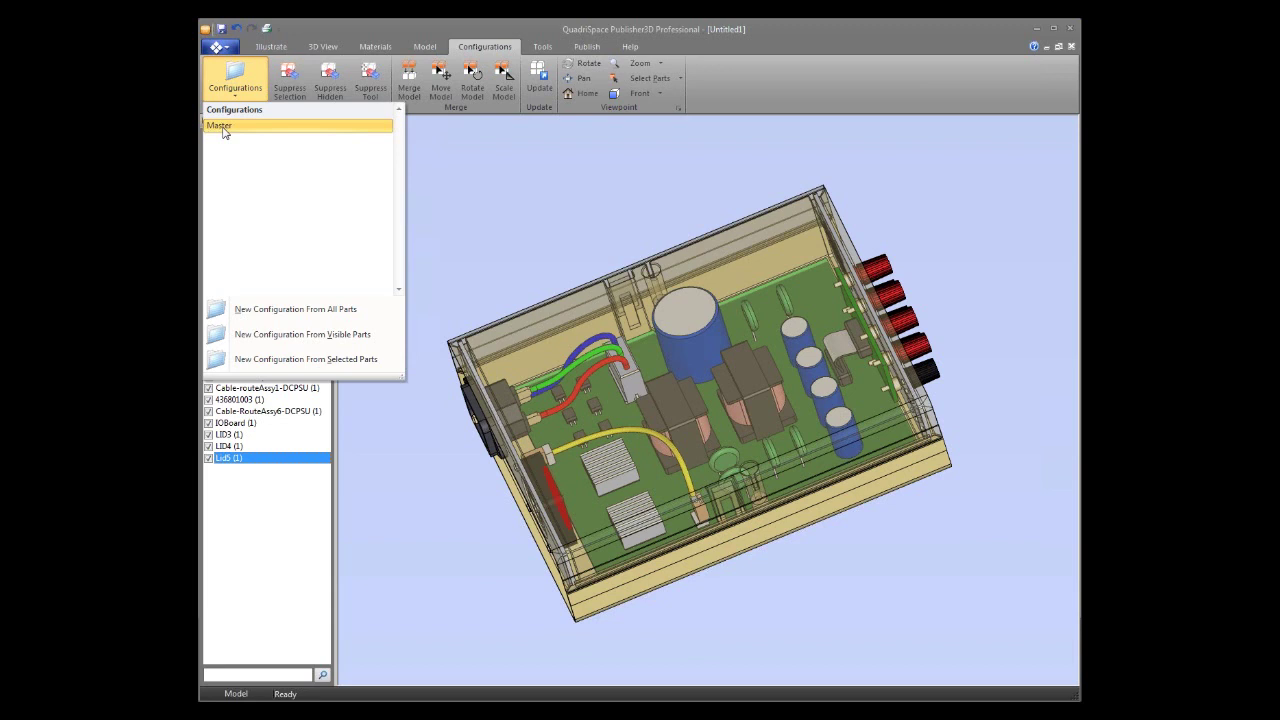
click(560, 206)
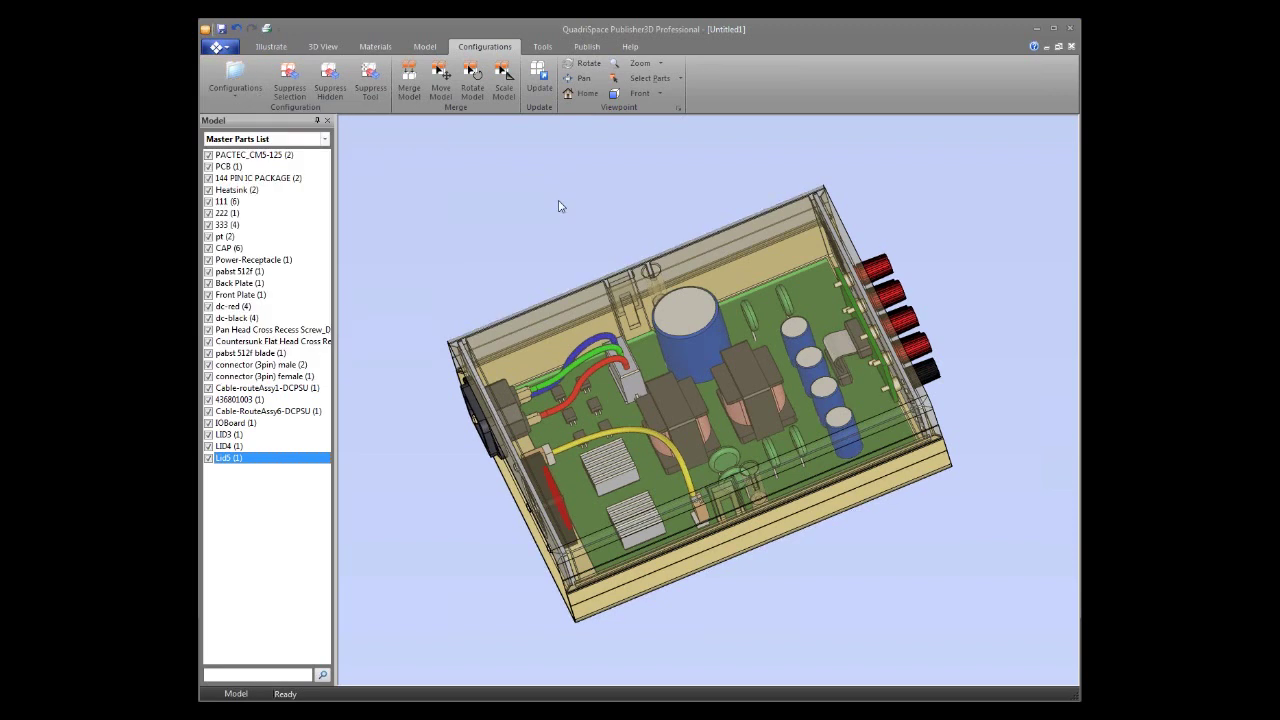
- Display the model as an Assembly Tree and create a configuration named BoardAssembly from the BoardAssembly sub-assembly
click(324, 142)
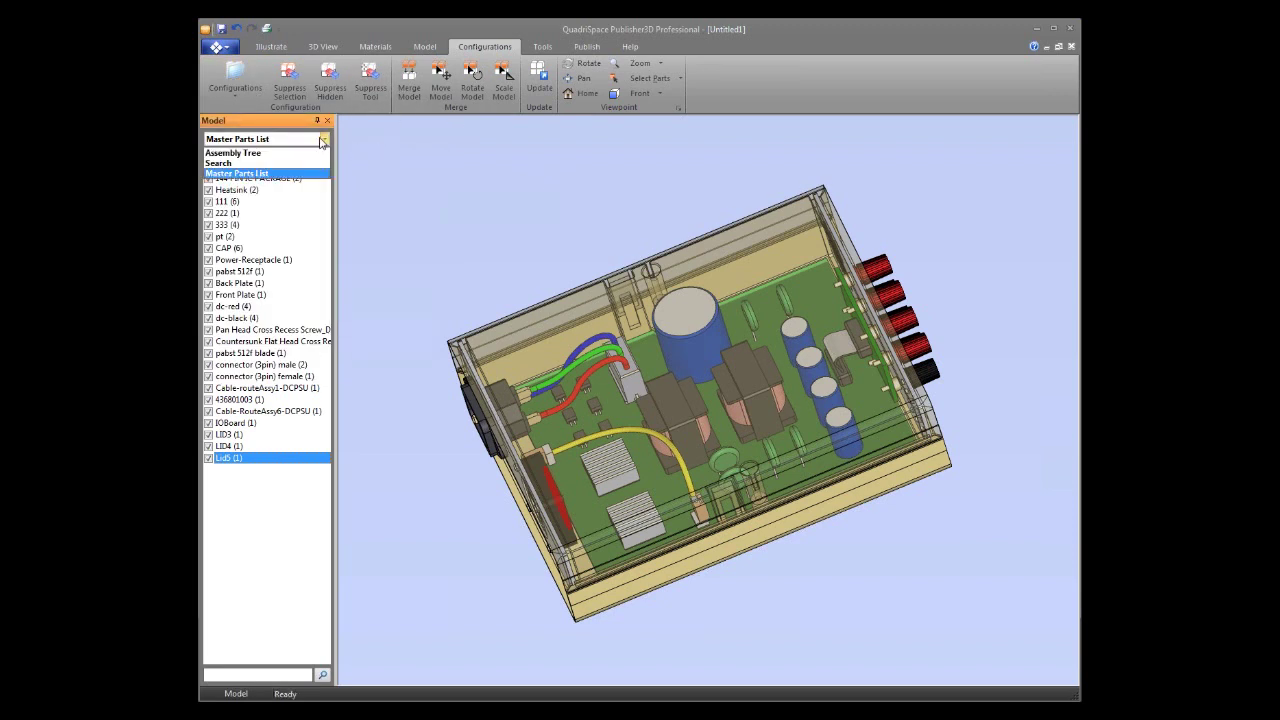
click(277, 157)
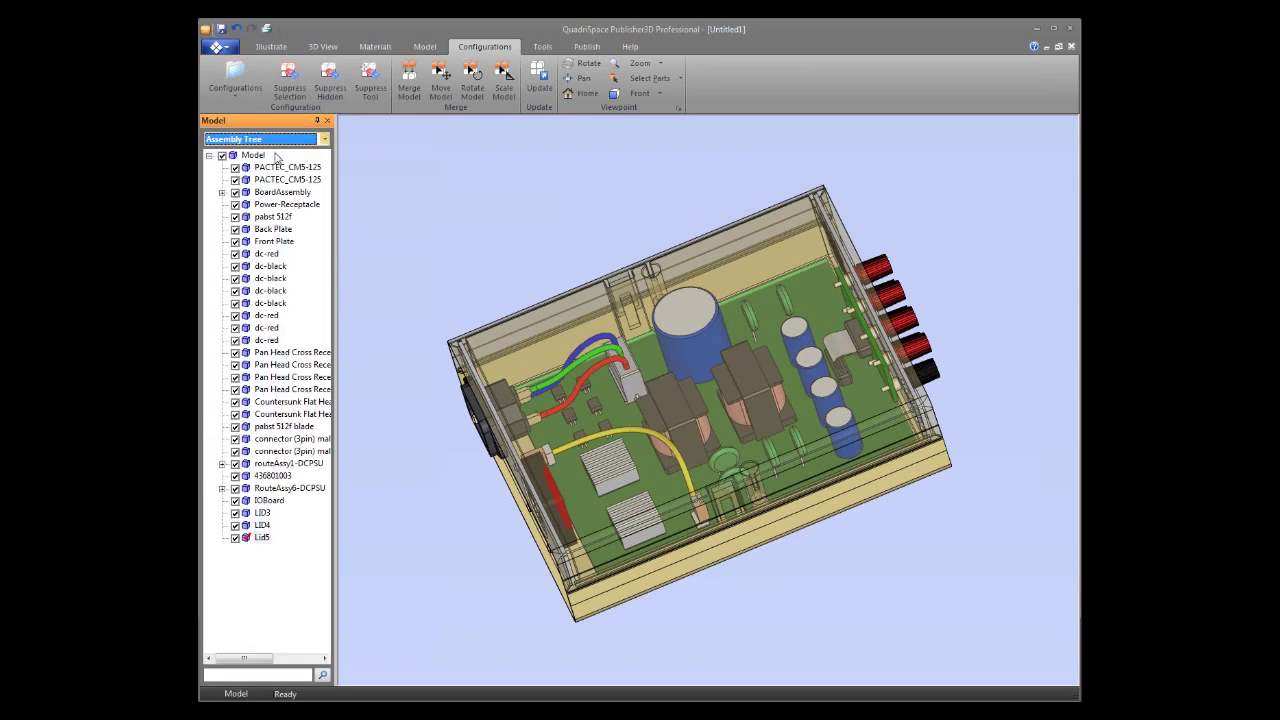
click(267, 196)
click(268, 196)
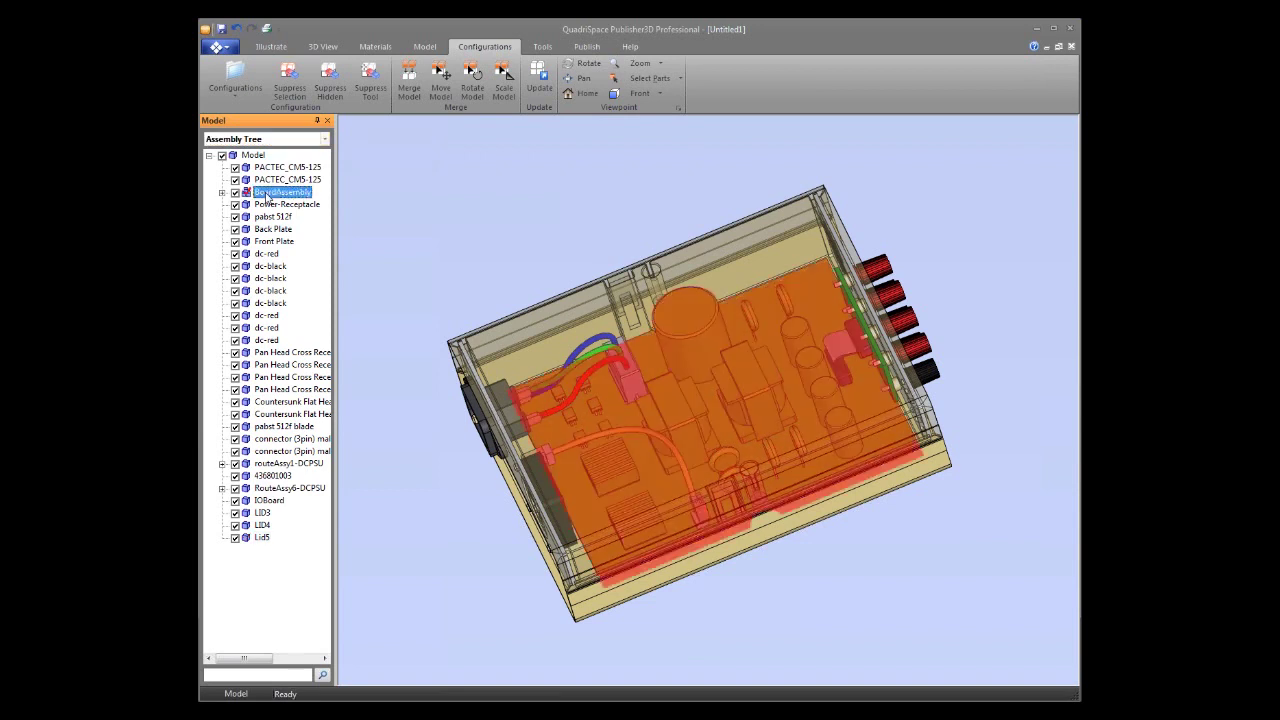
right_click(268, 196)
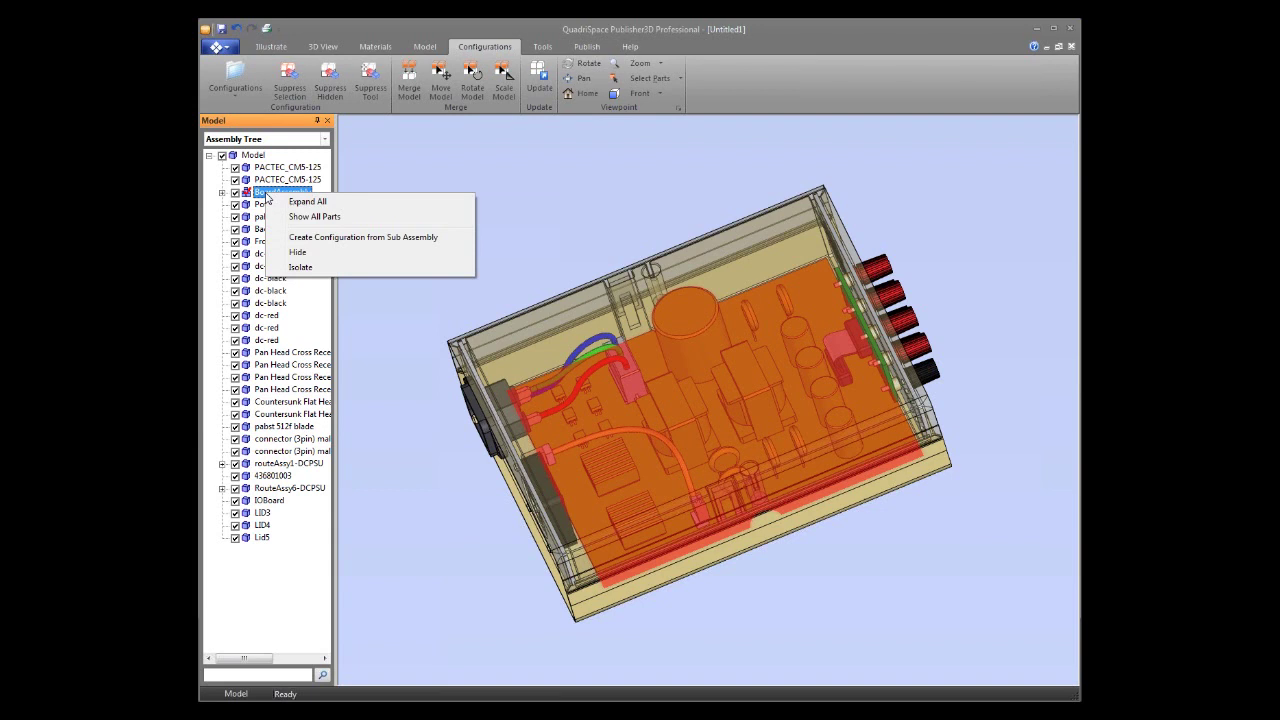
click(392, 240)
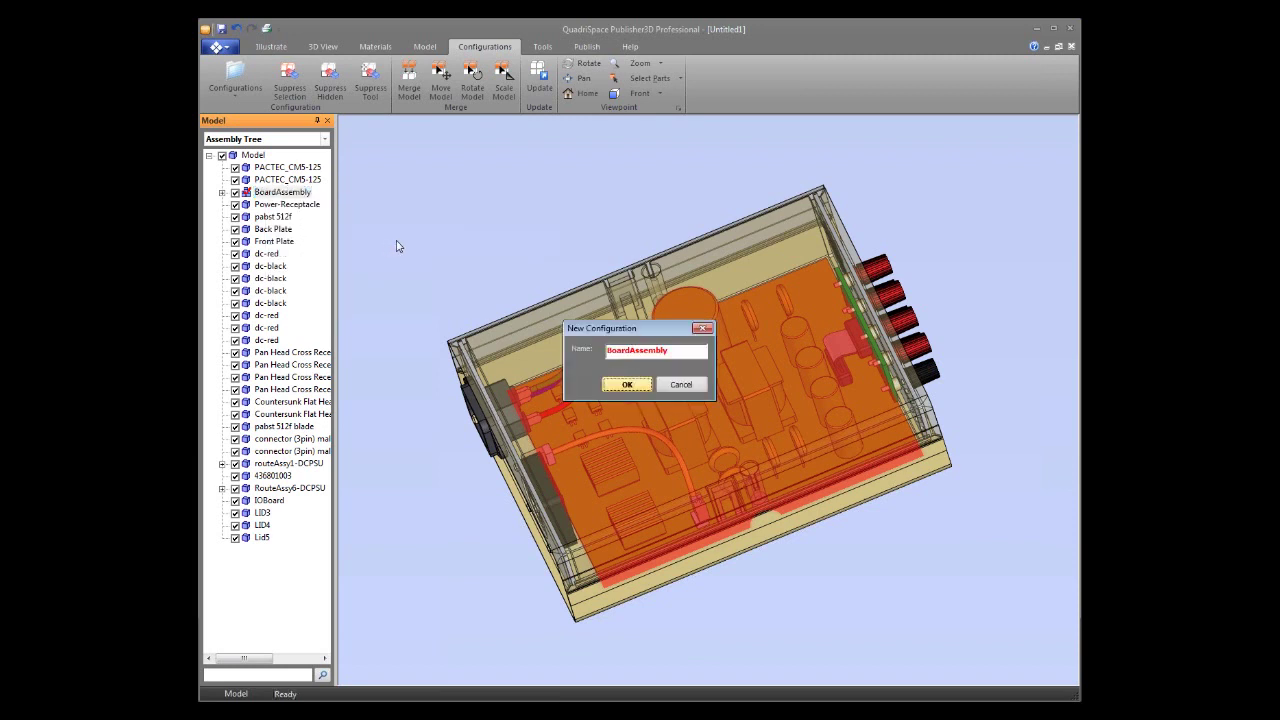
click(627, 385)
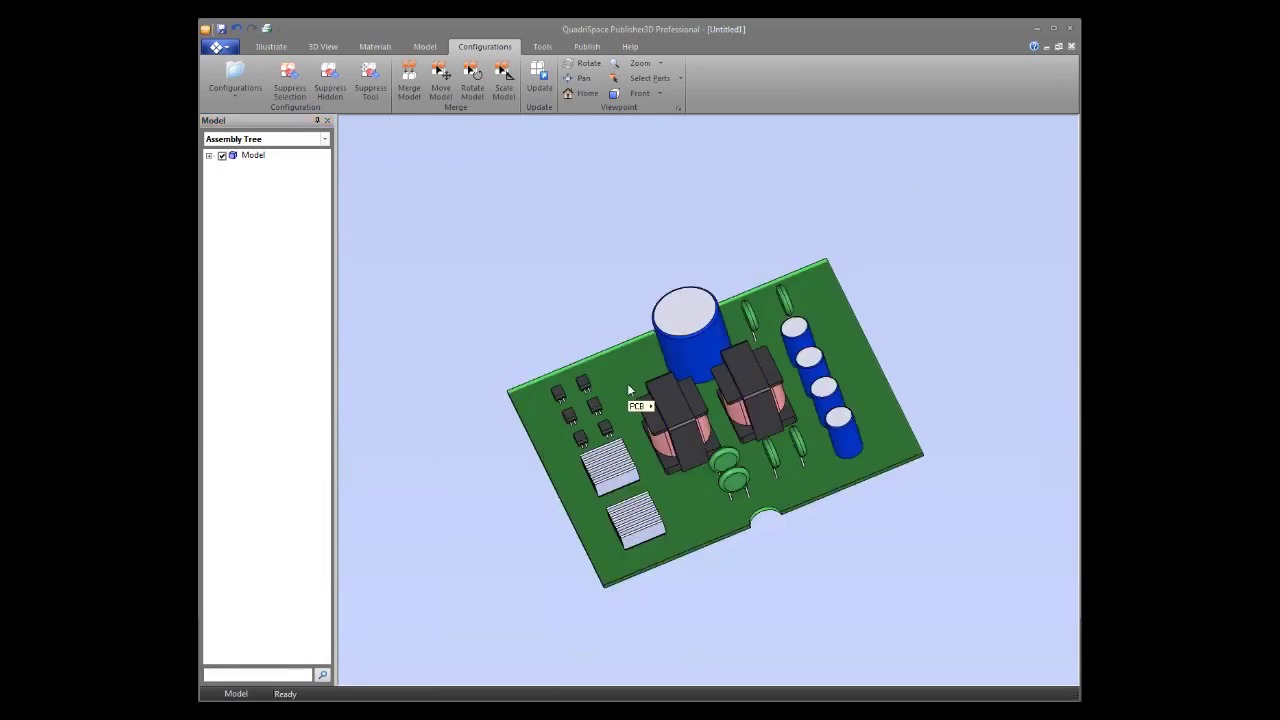
- View the board from another angle, then activate the Master configuration and show all its parts
mouse_move(545, 540)
mouse_down()
mouse_move(545, 420)
mouse_move(575, 380)
mouse_move(600, 400)
mouse_move(526, 545)
mouse_up()
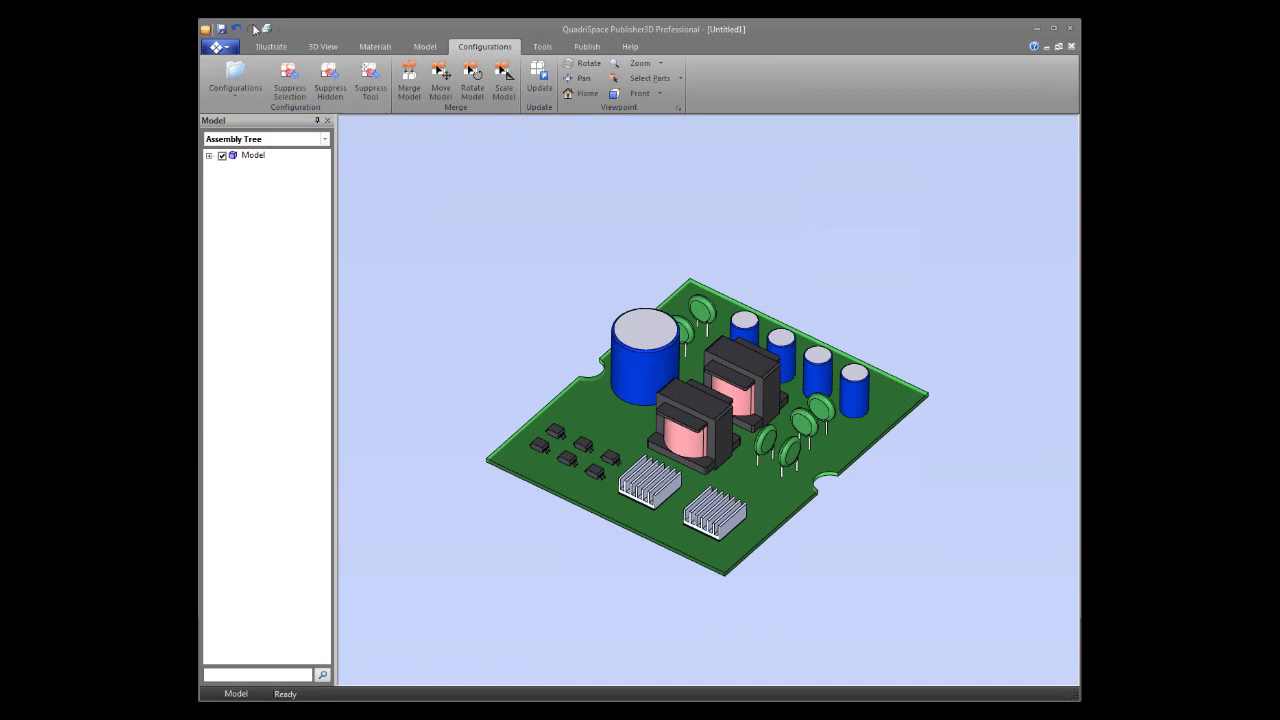
click(236, 90)
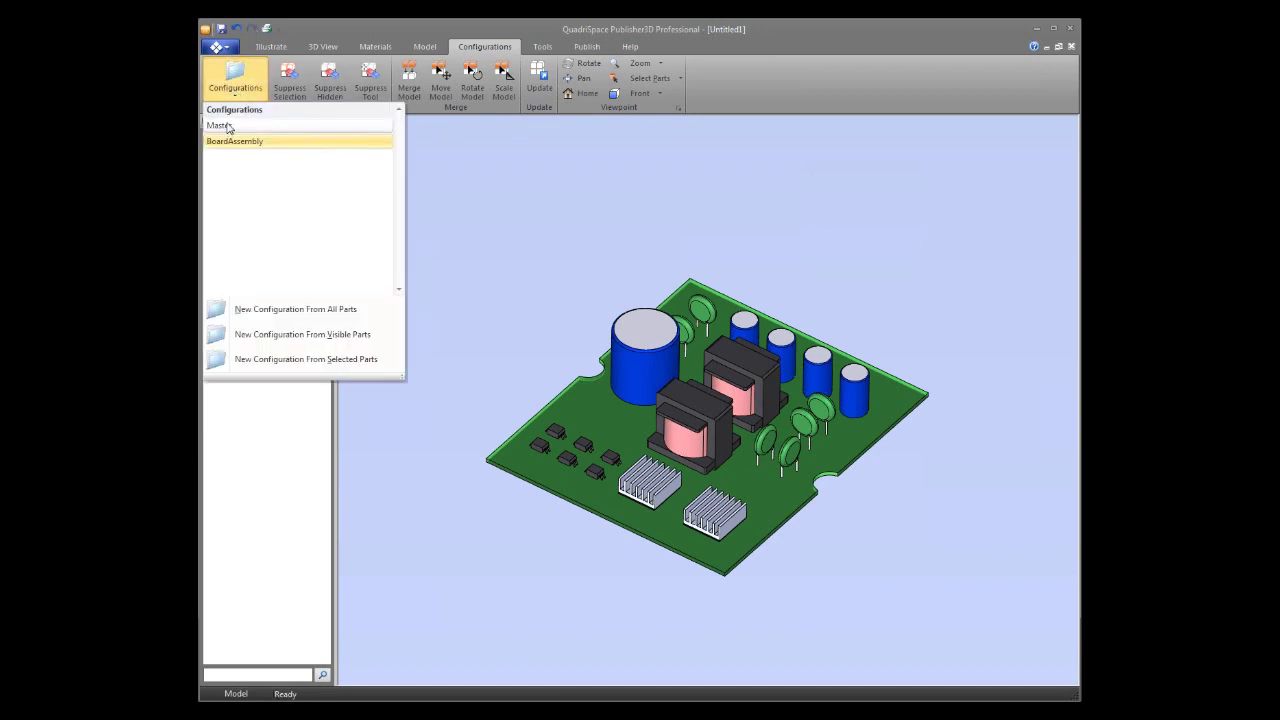
click(222, 125)
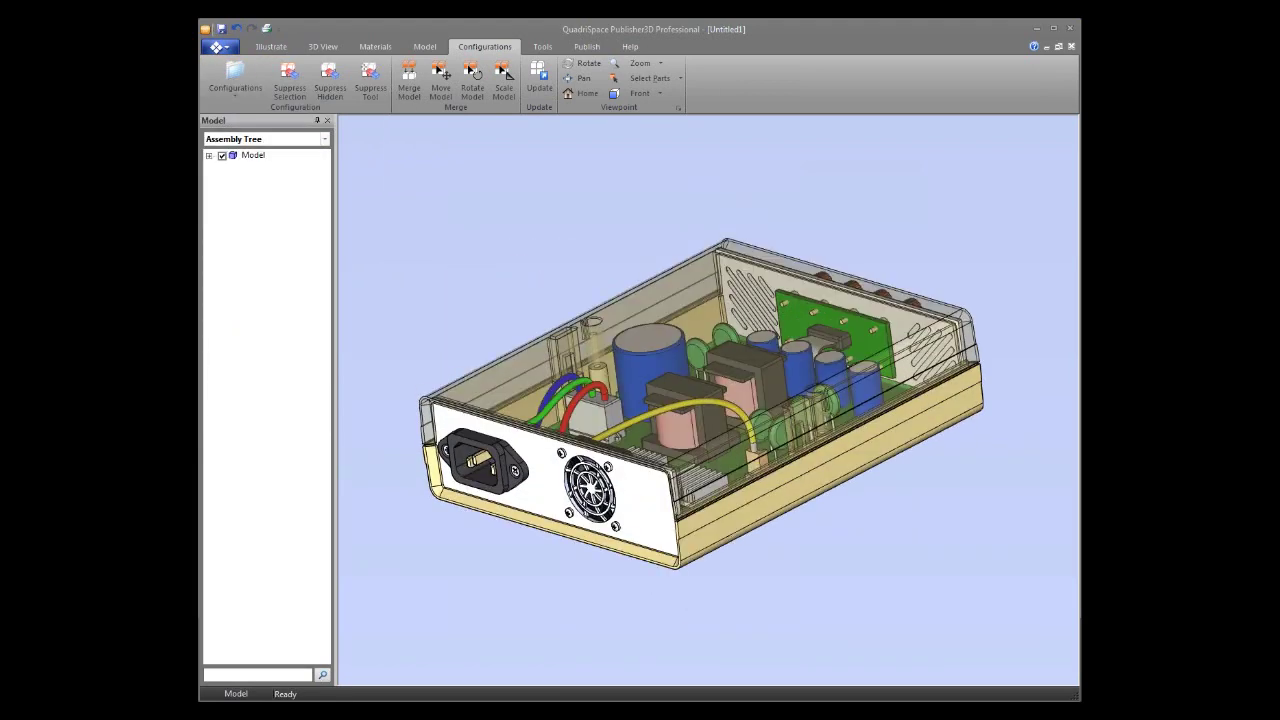
right_click(418, 327)
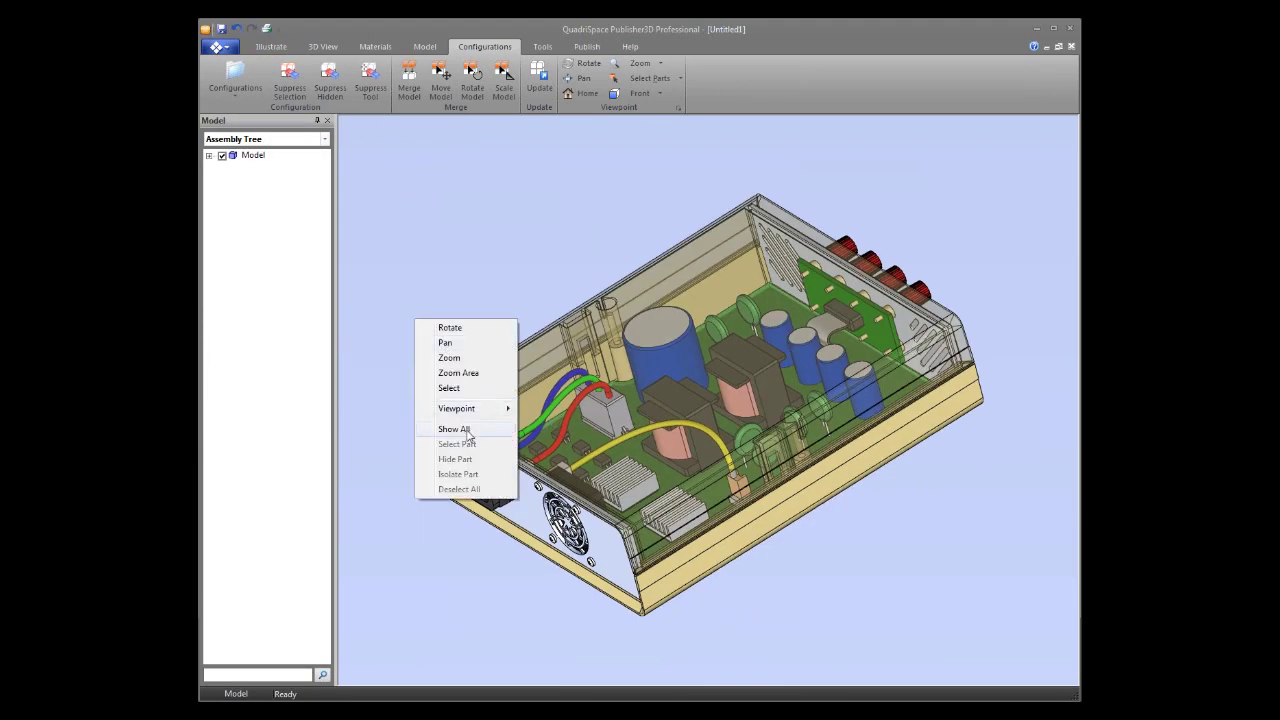
click(466, 428)
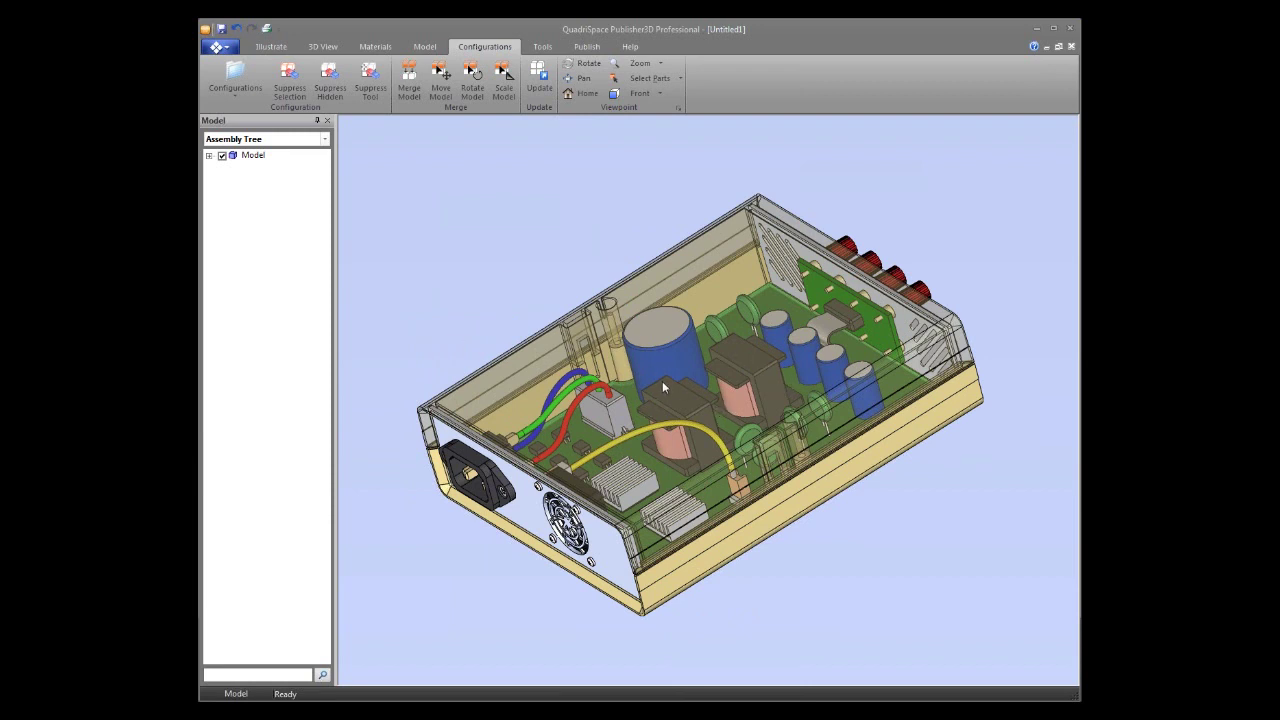
- Return to the BoardAssembly configuration and expand the model and its BoardAssembly node to examine included and suppressed parts
click(236, 82)
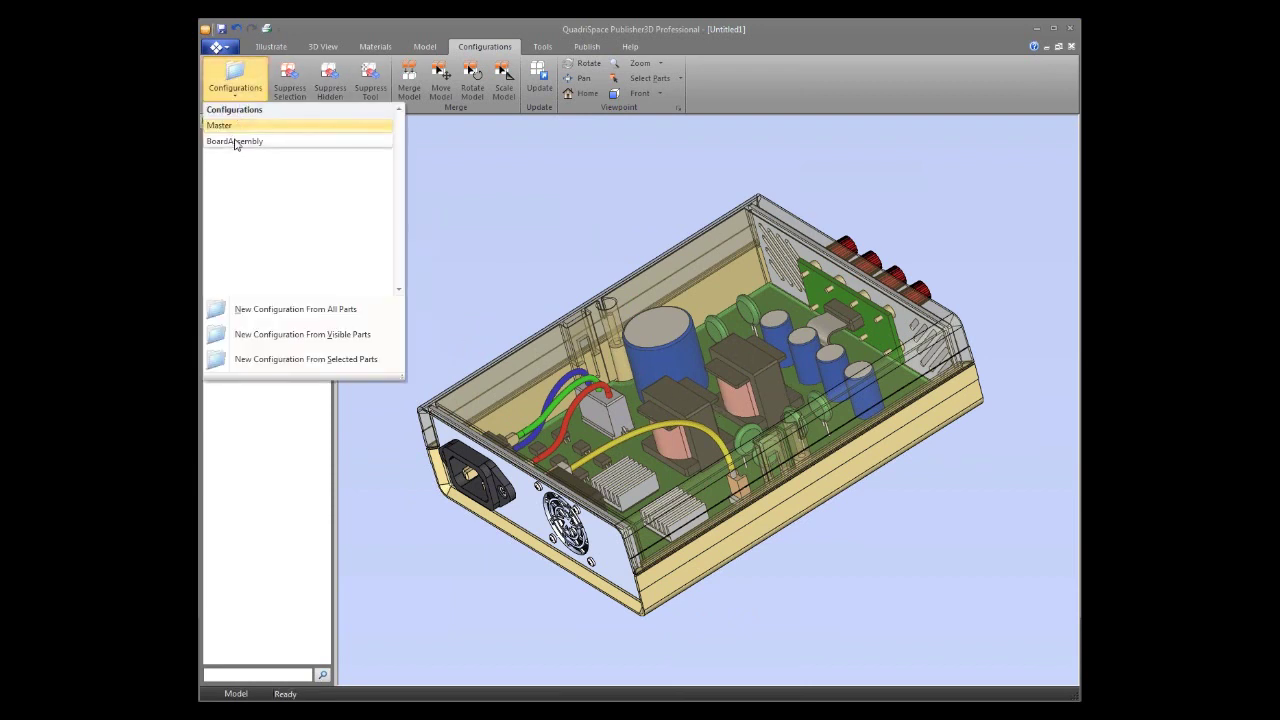
click(236, 142)
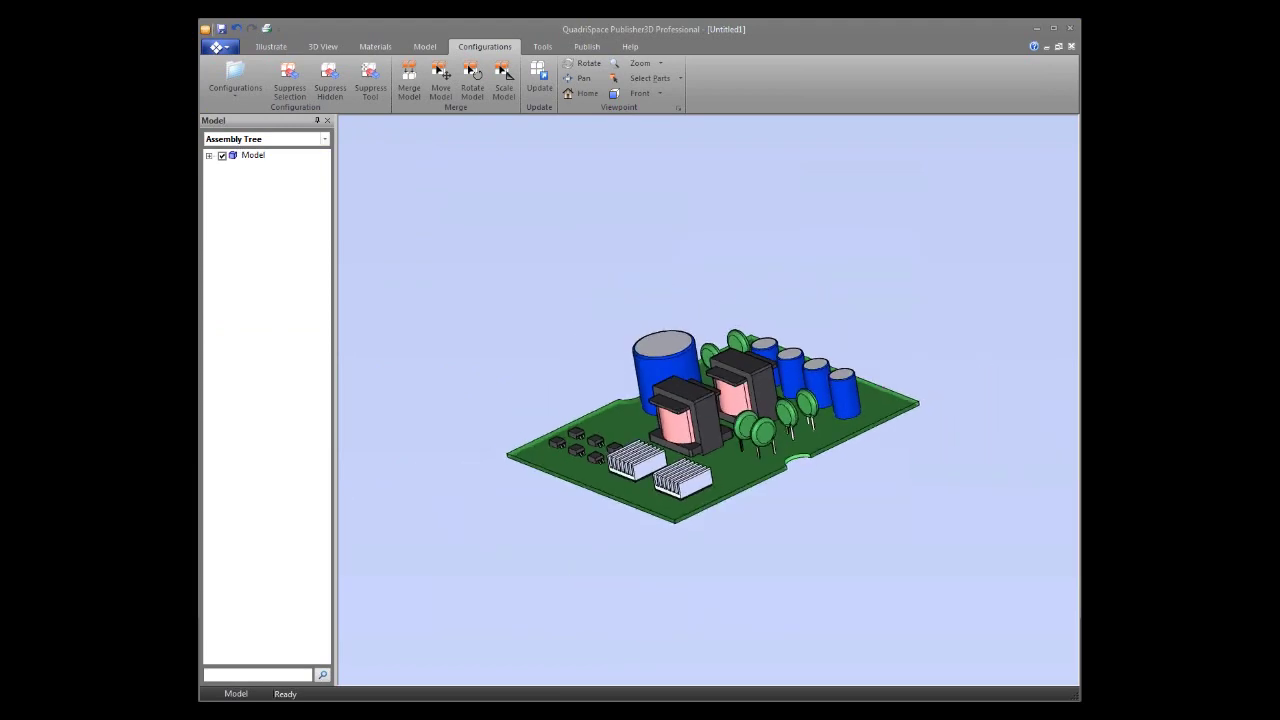
click(208, 155)
click(240, 148)
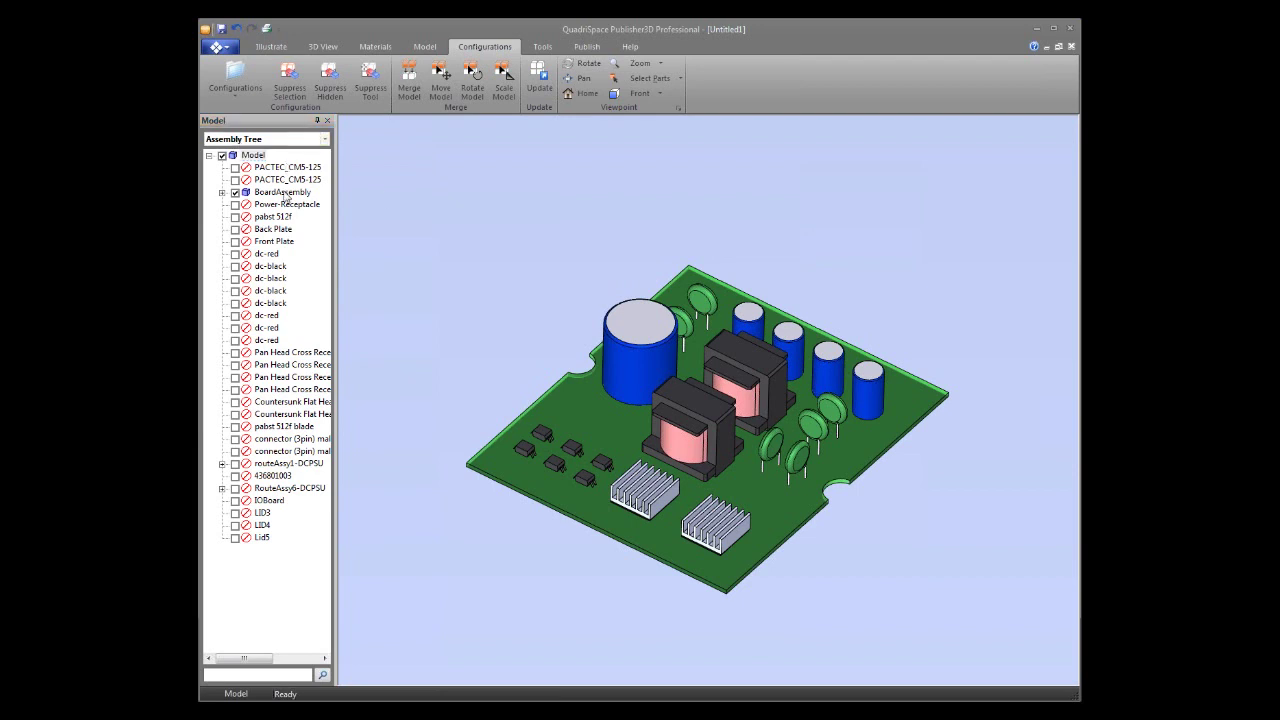
click(222, 192)
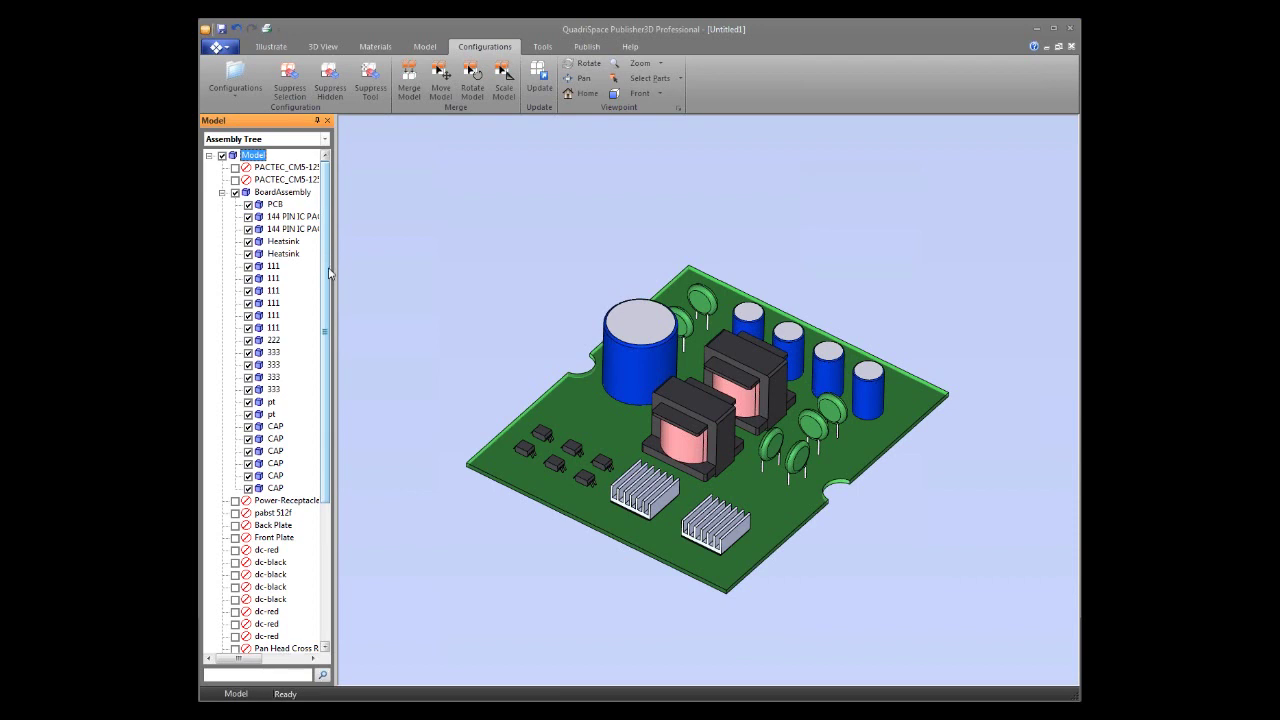
drag(328, 277, 321, 419)
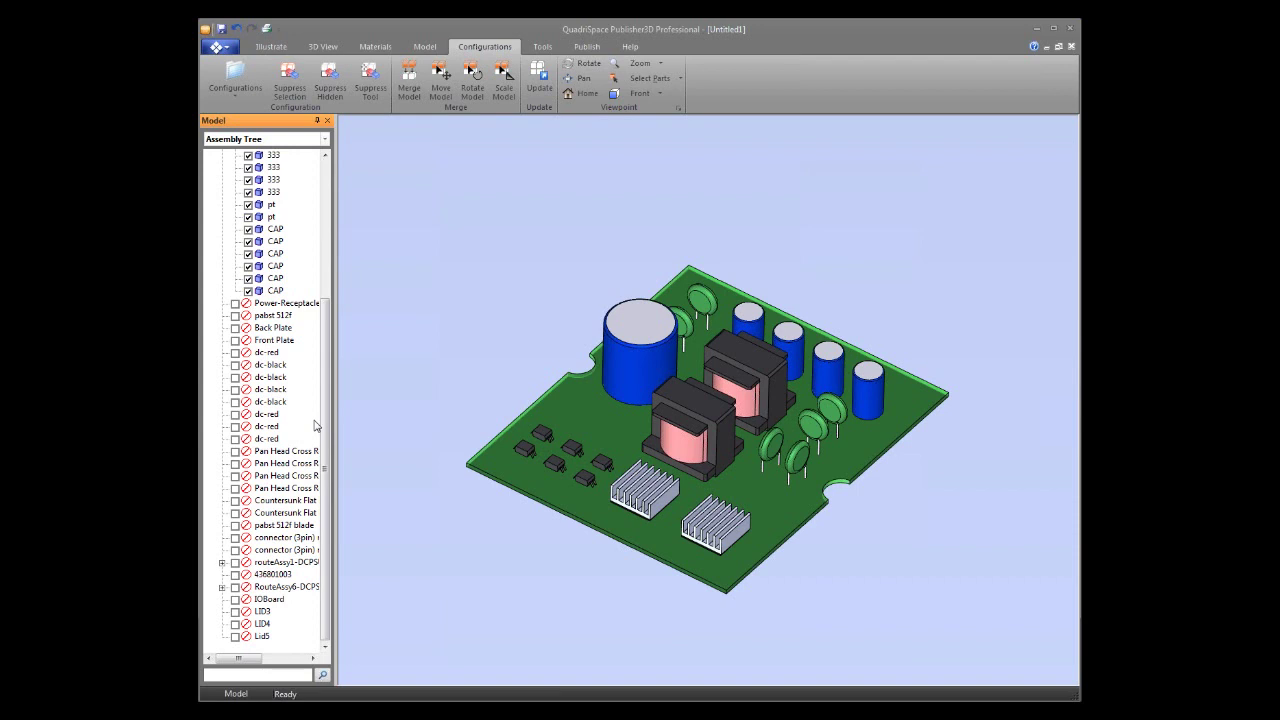
- Check the options available for the suppressed IOBoard part in the assembly tree
right_click(268, 600)
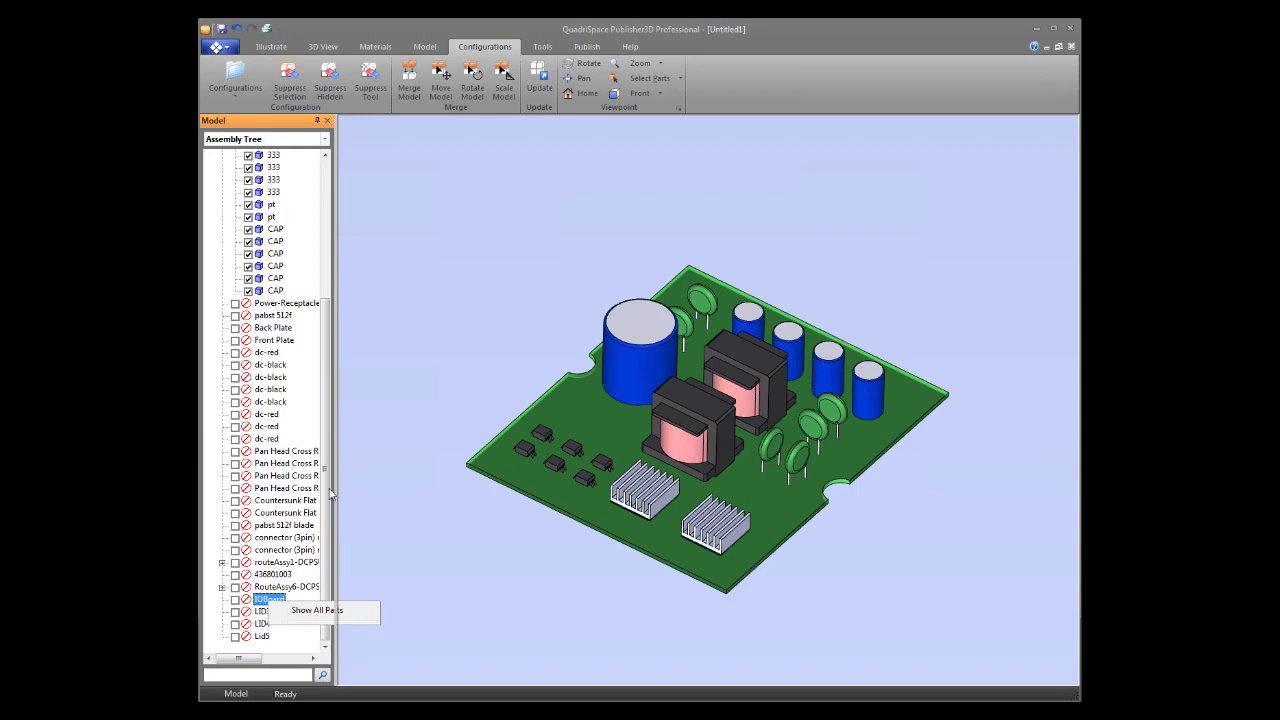
scroll(327, 500, up, 1)
scroll(327, 633, down, 1)
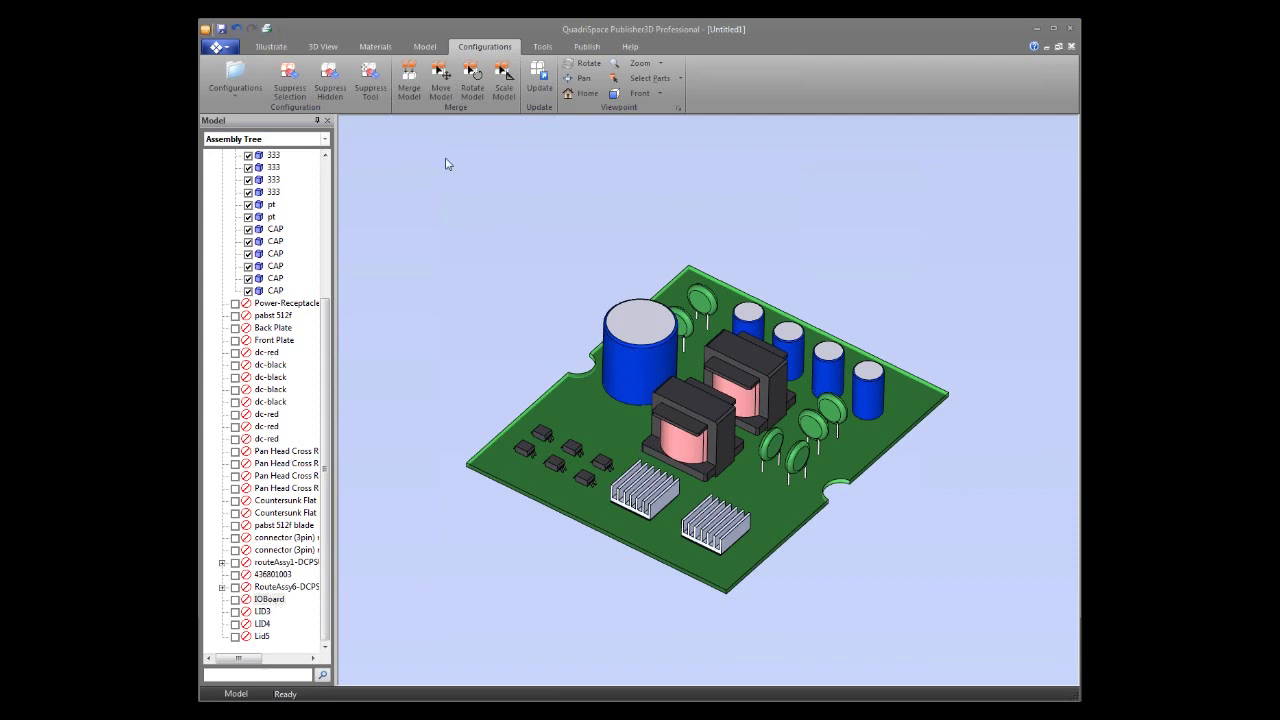
- Edit the BoardAssembly configuration with the Suppress Tool, unsuppress IOBoard for that configuration and finish editing
click(368, 88)
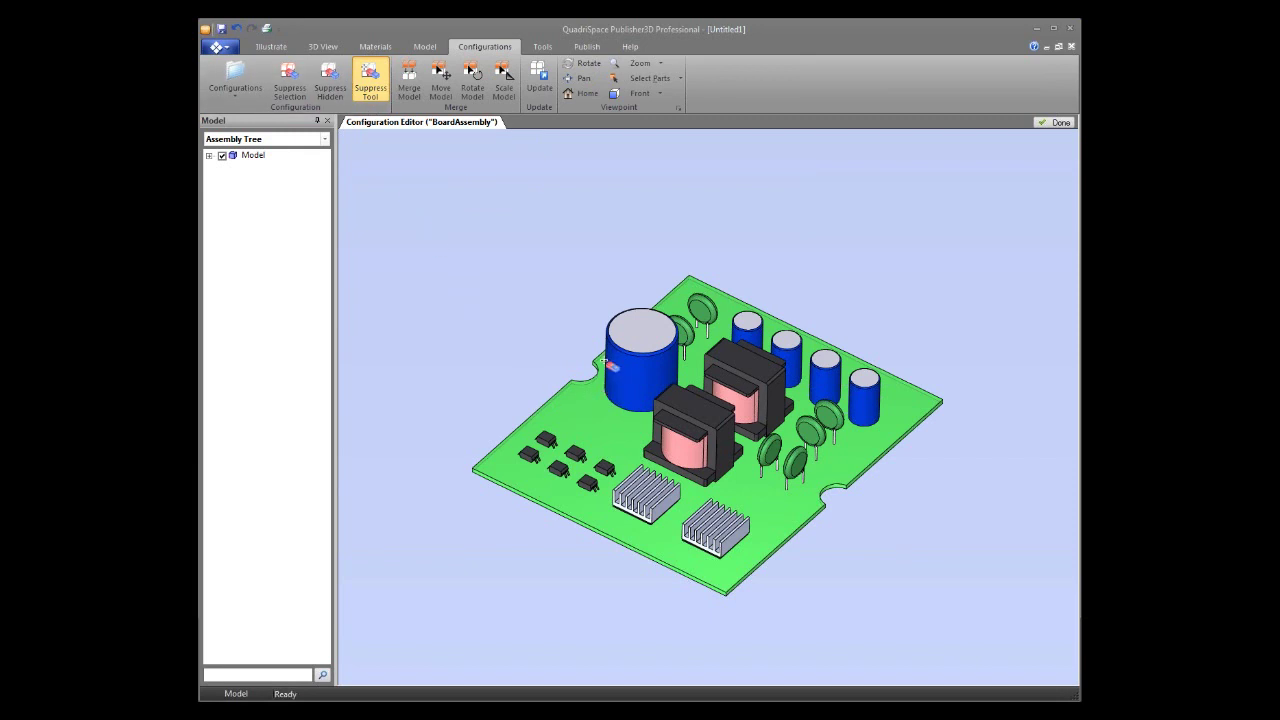
click(209, 156)
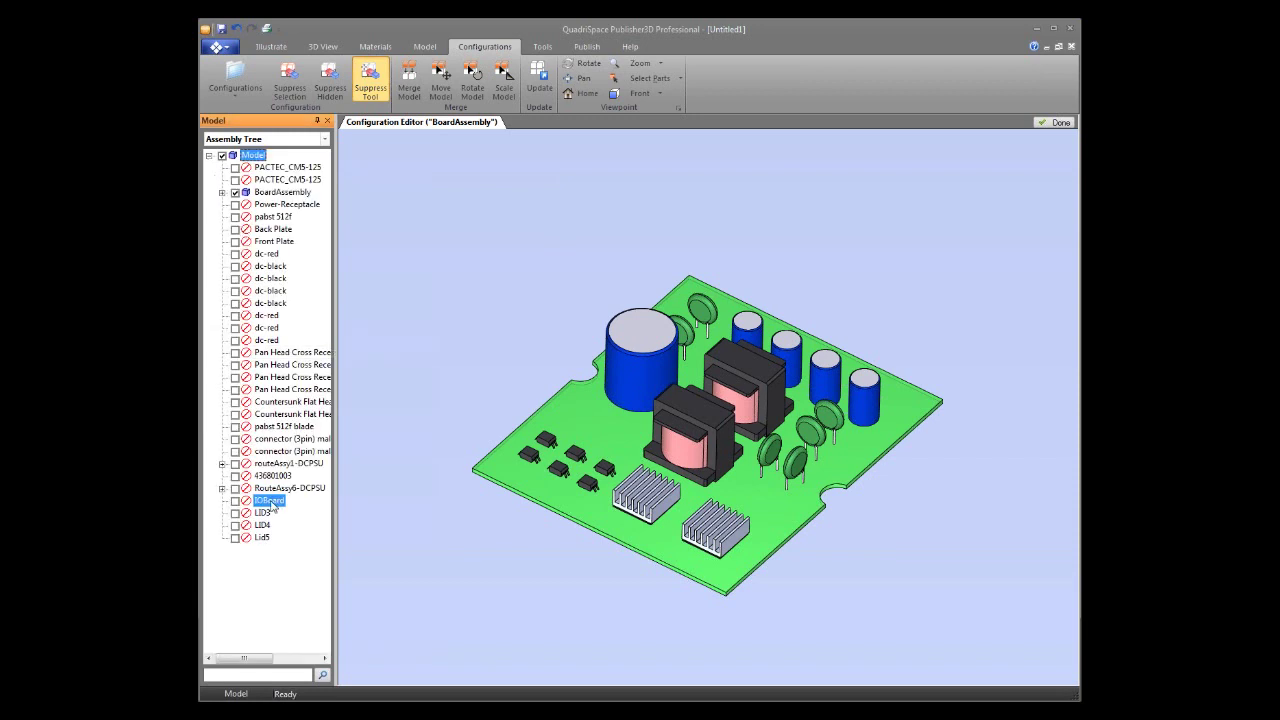
right_click(270, 502)
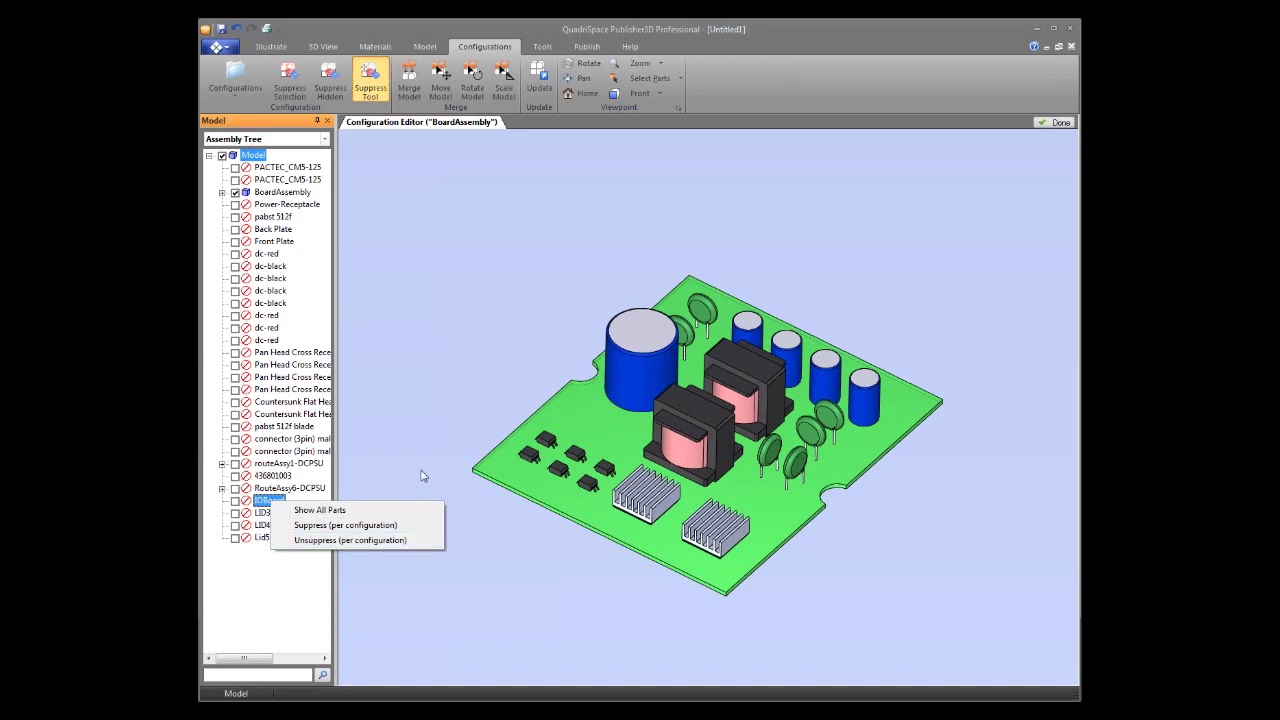
click(408, 541)
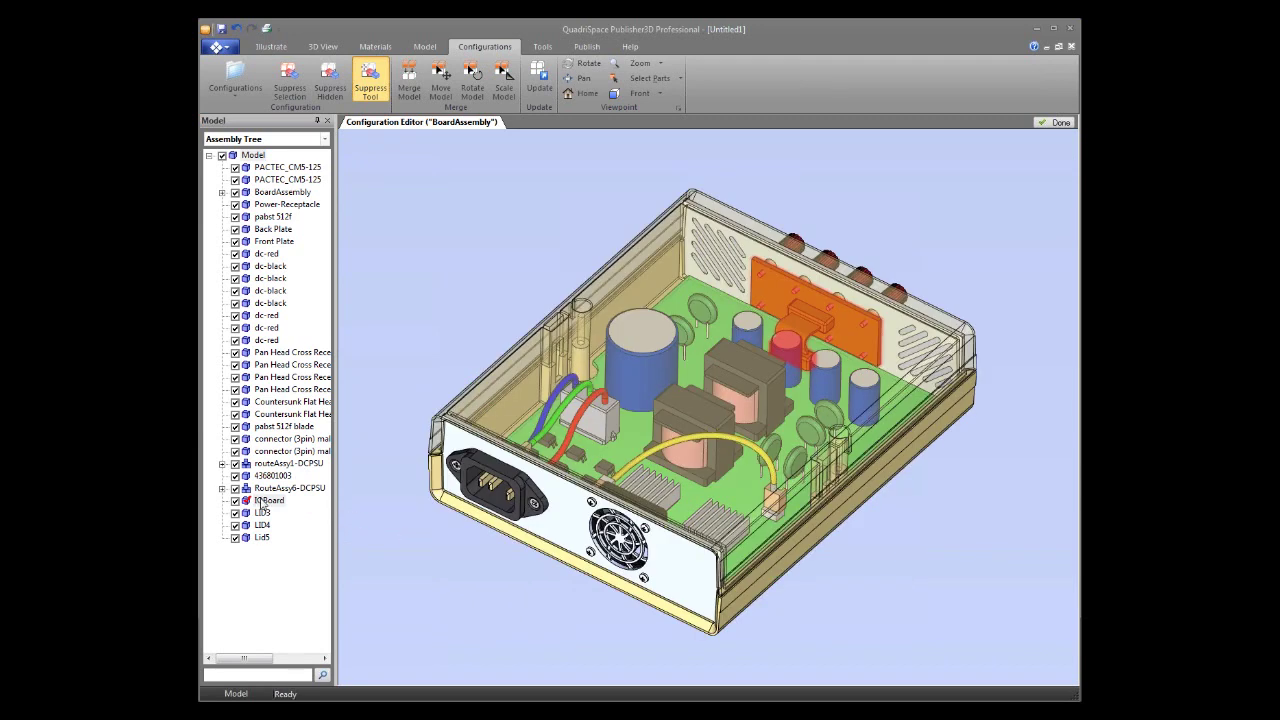
right_click(275, 194)
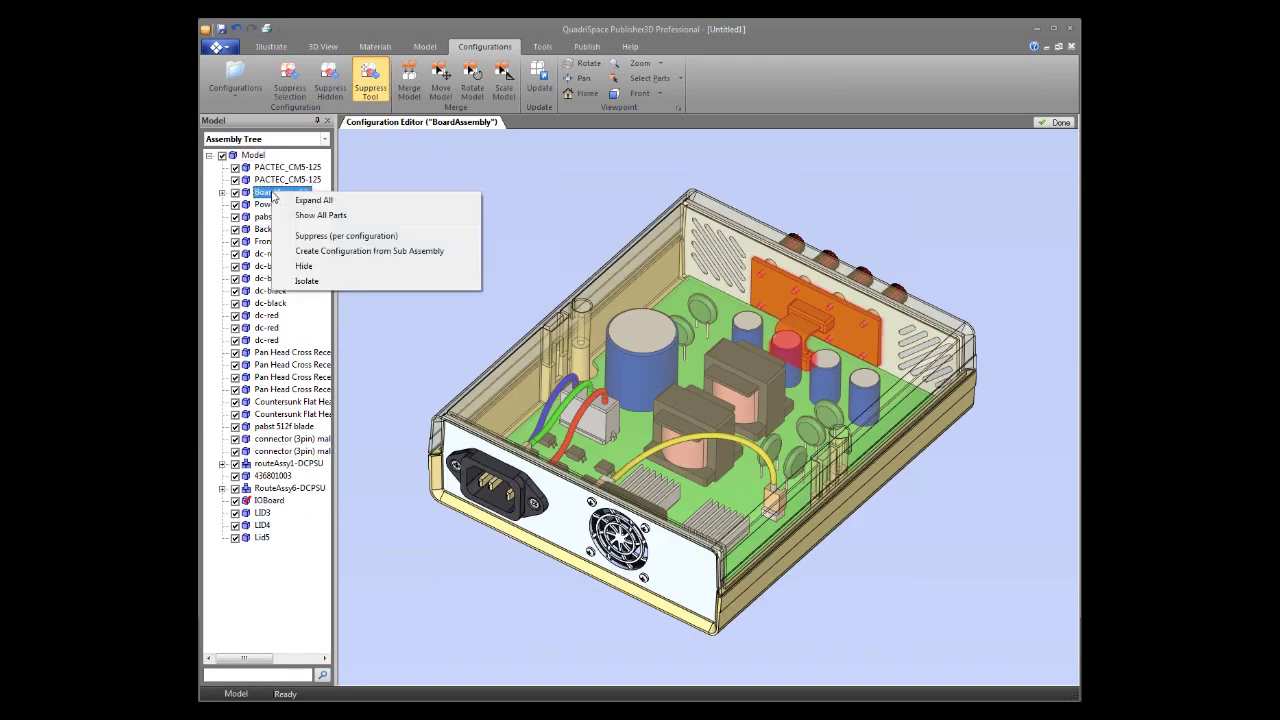
click(1058, 122)
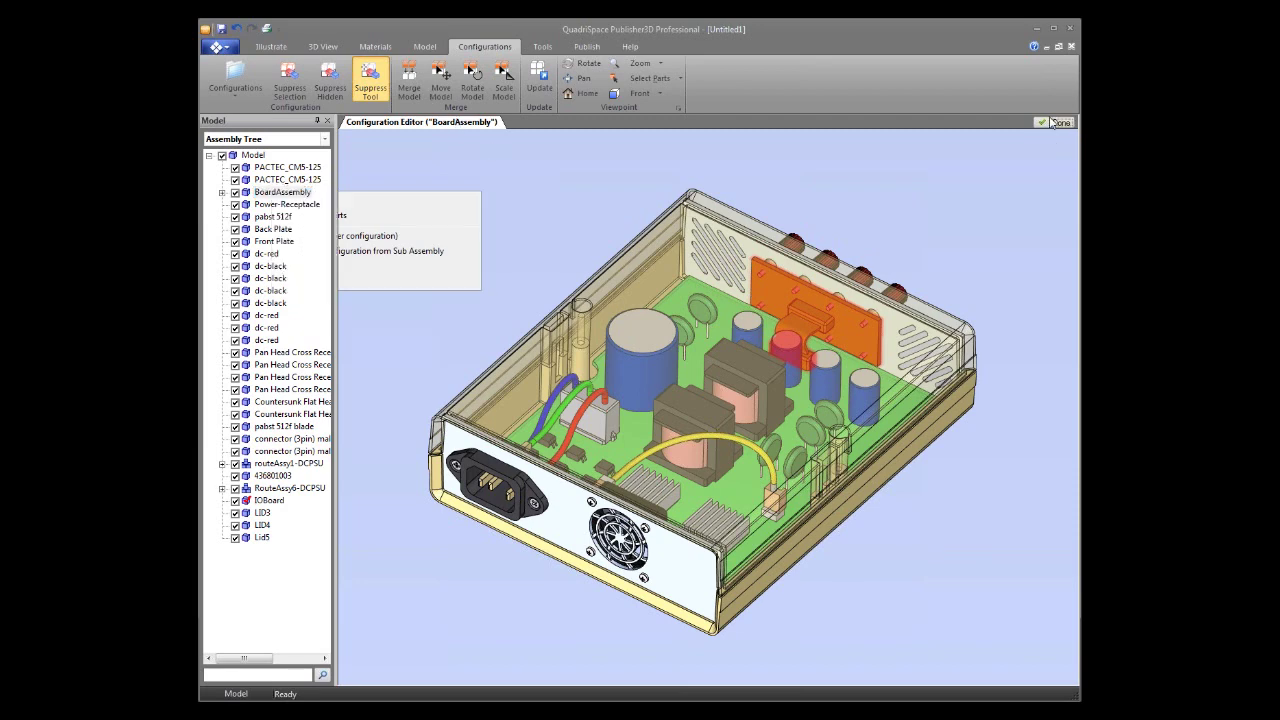
- Check the options available for IOBoard in the assembly tree, then choose the BoardAssembly configuration
right_click(262, 505)
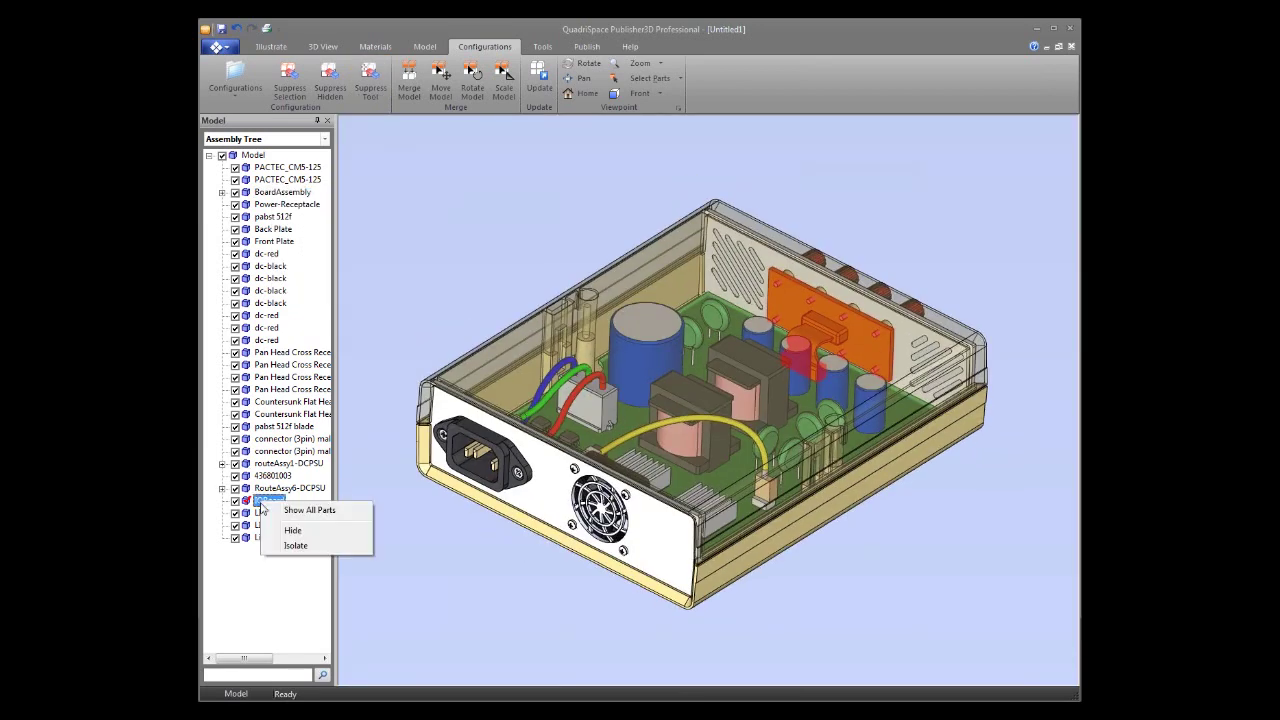
click(233, 100)
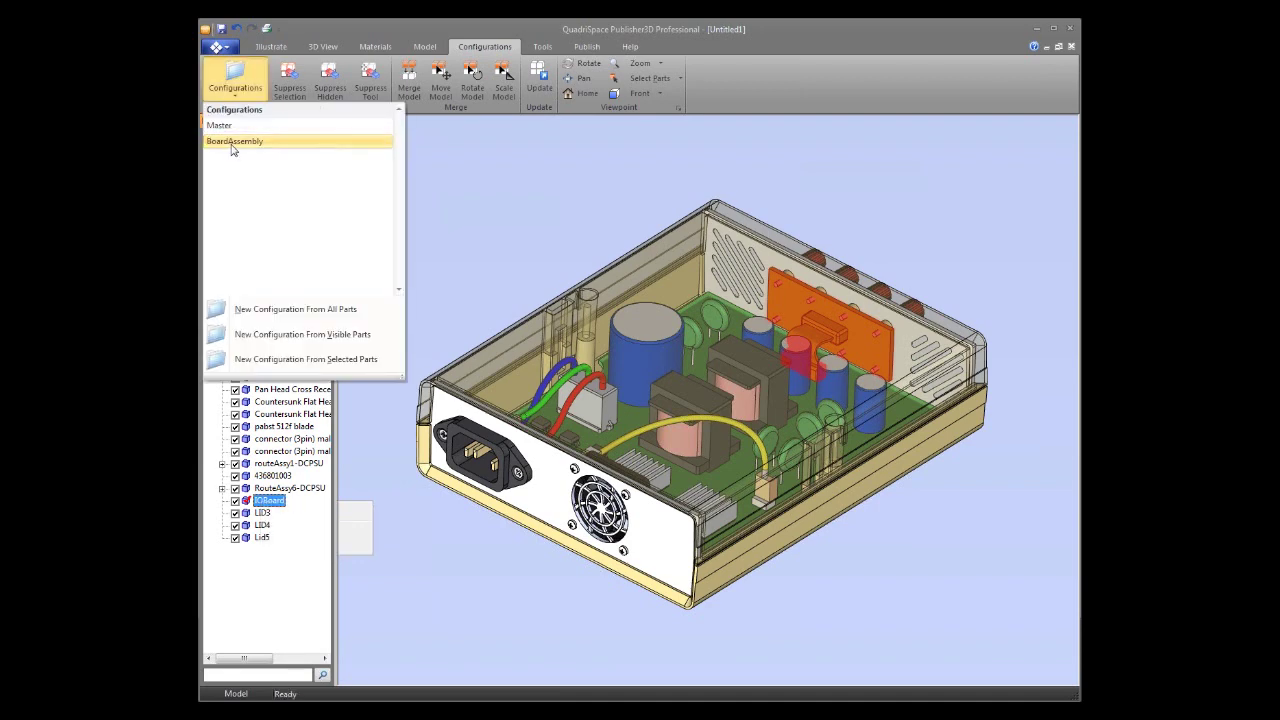
click(232, 142)
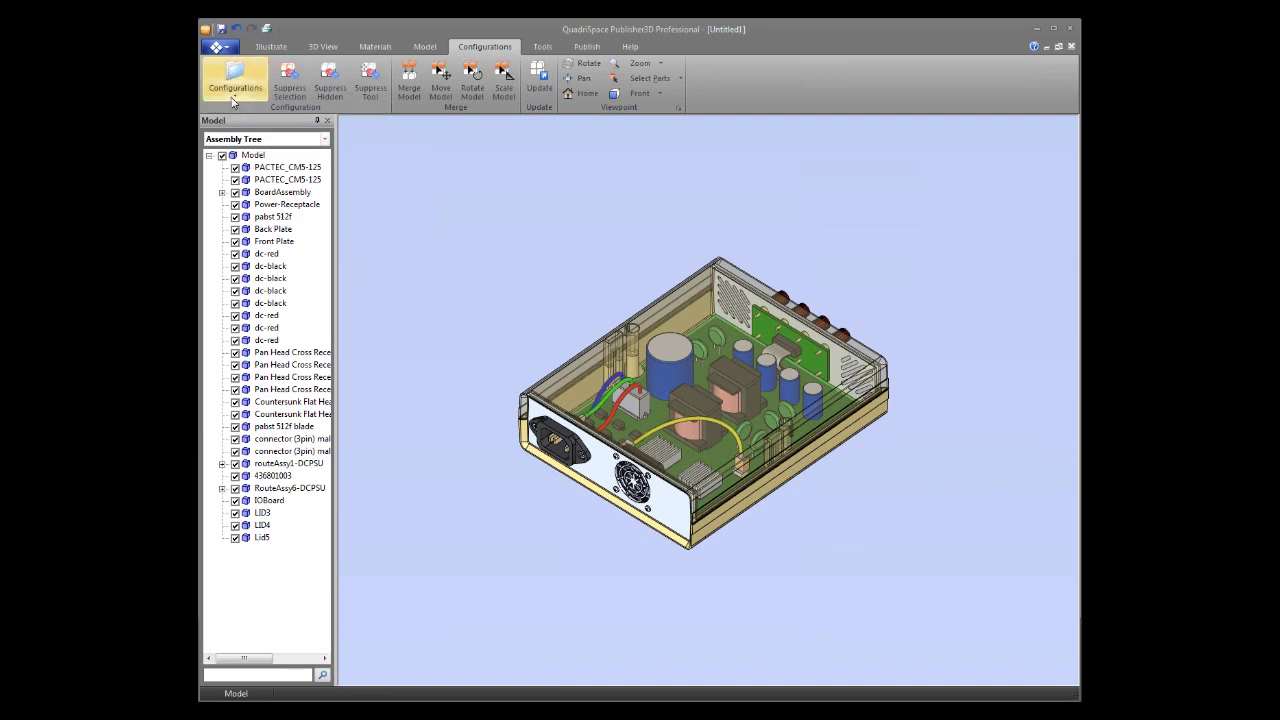
- Create the BoardAssembly-1 configuration from the BoardAssembly sub-assembly and expand the model tree to examine its suppressed parts
right_click(279, 197)
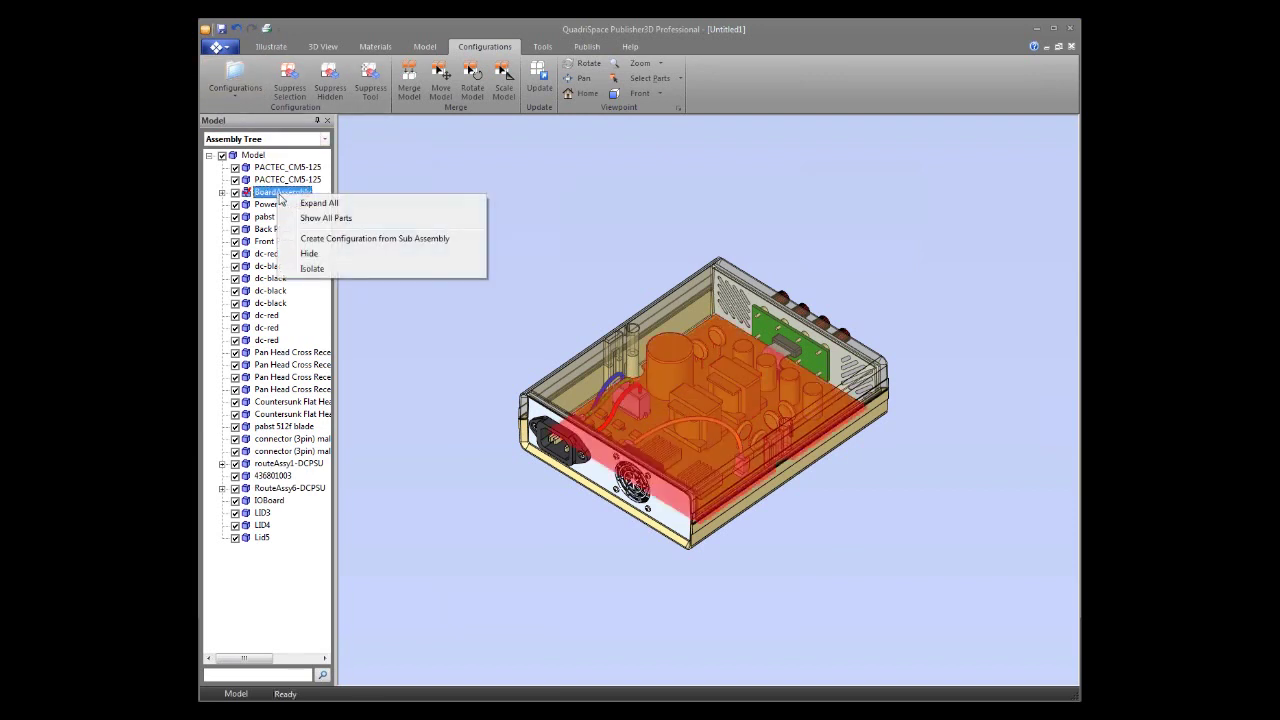
click(392, 244)
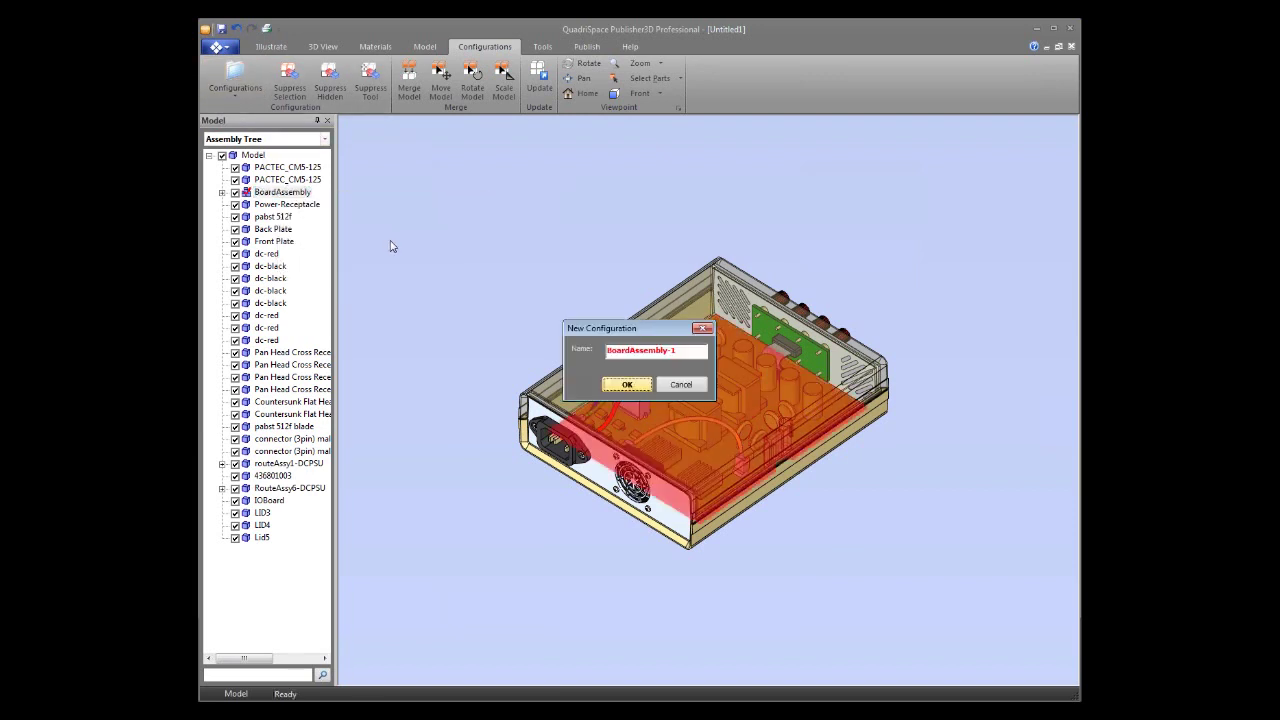
click(645, 391)
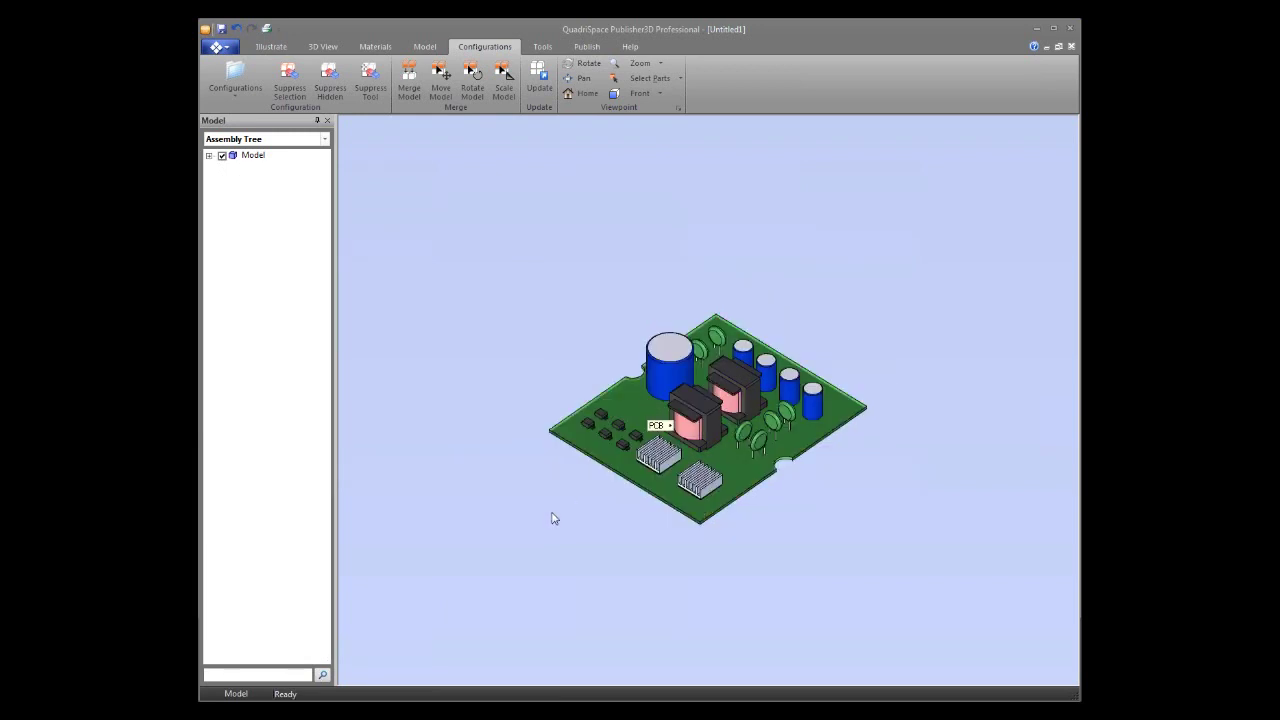
click(209, 156)
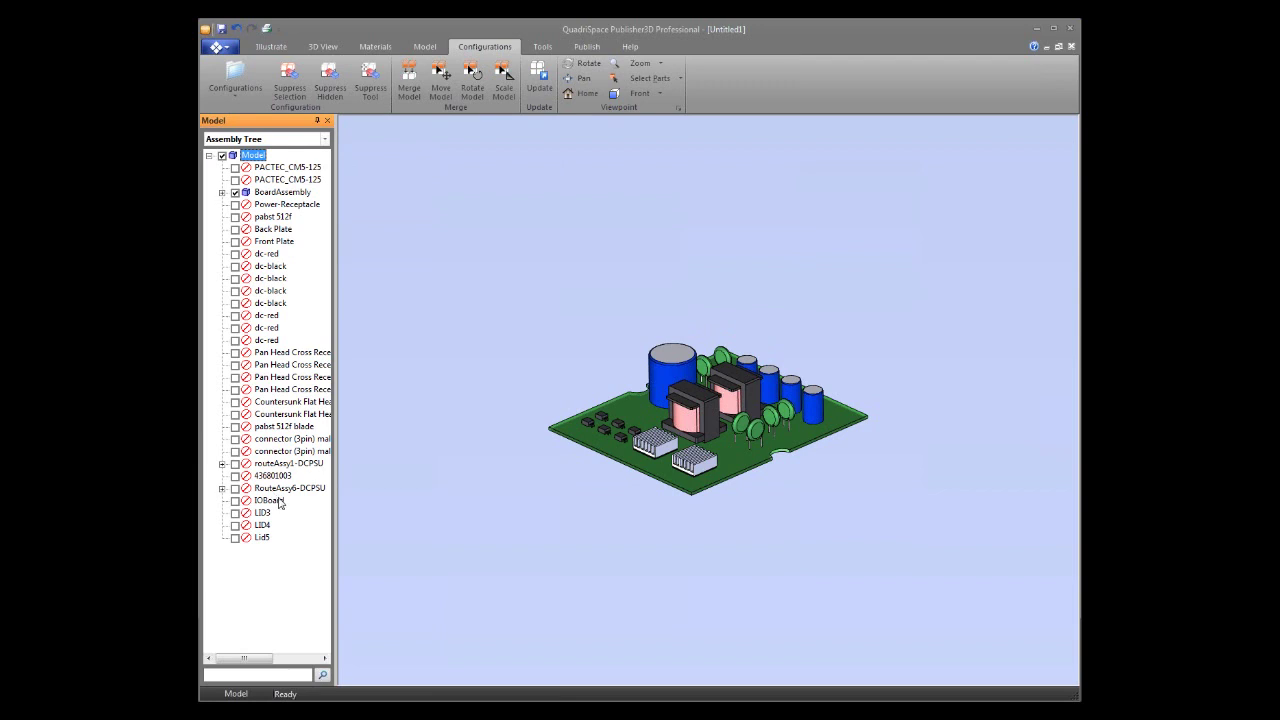
scroll(708, 400, up, 3)
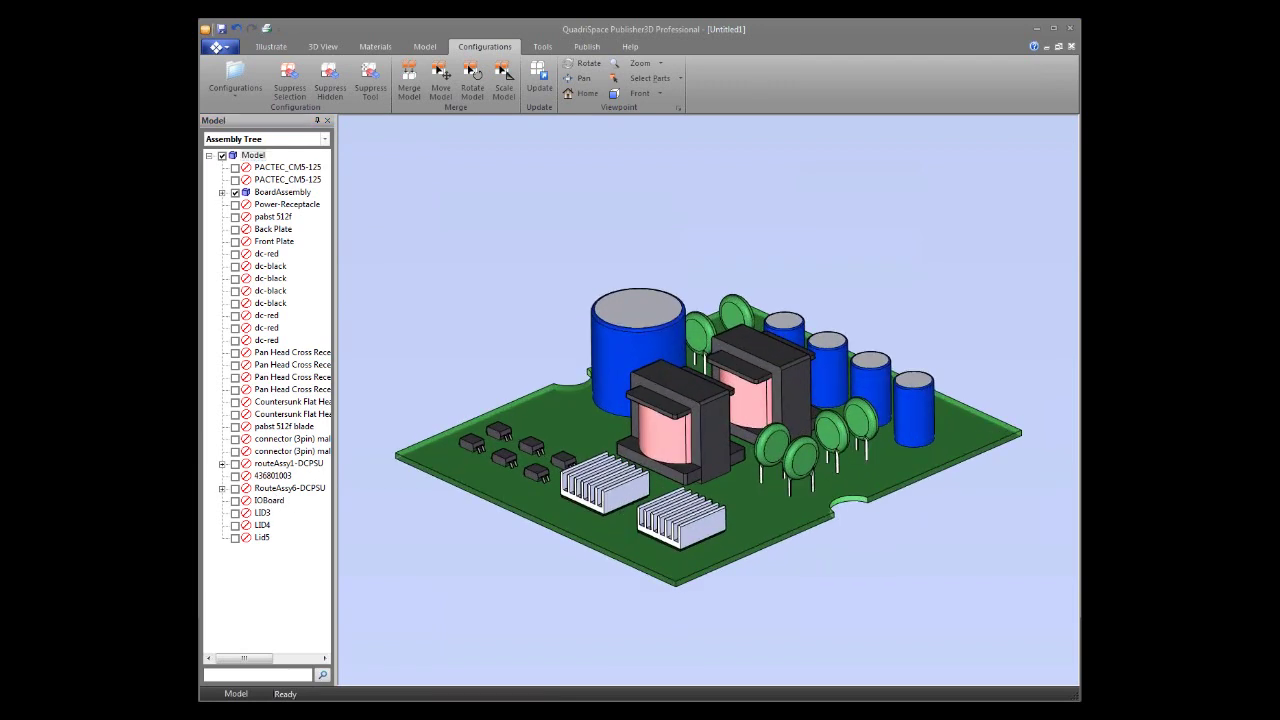
drag(708, 400, 706, 420)
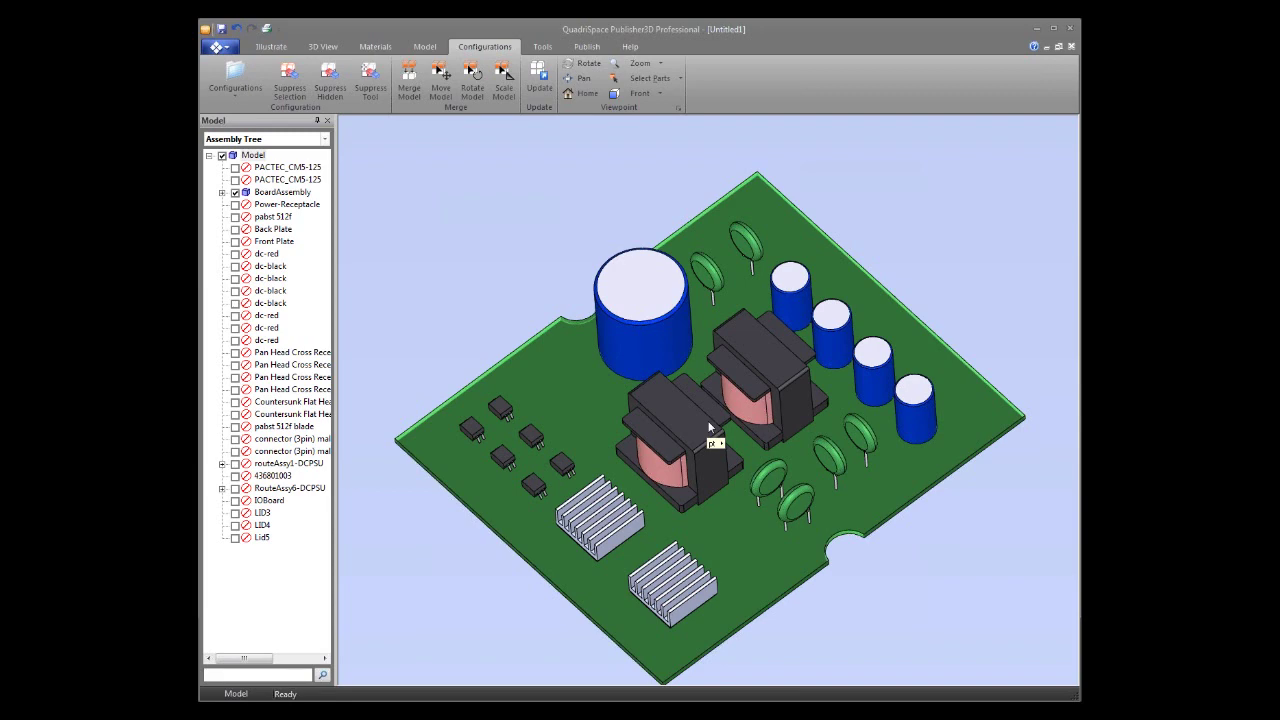
- Activate the Master configuration and expand its assembly tree
click(247, 95)
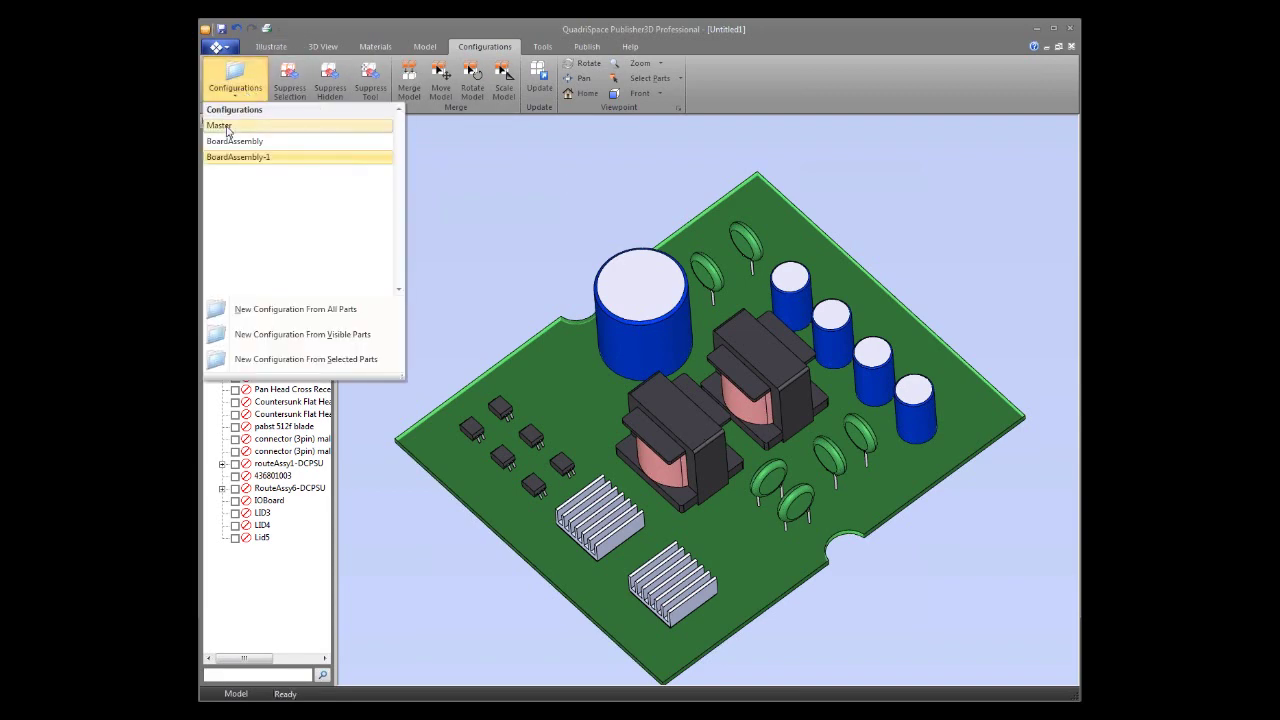
click(249, 127)
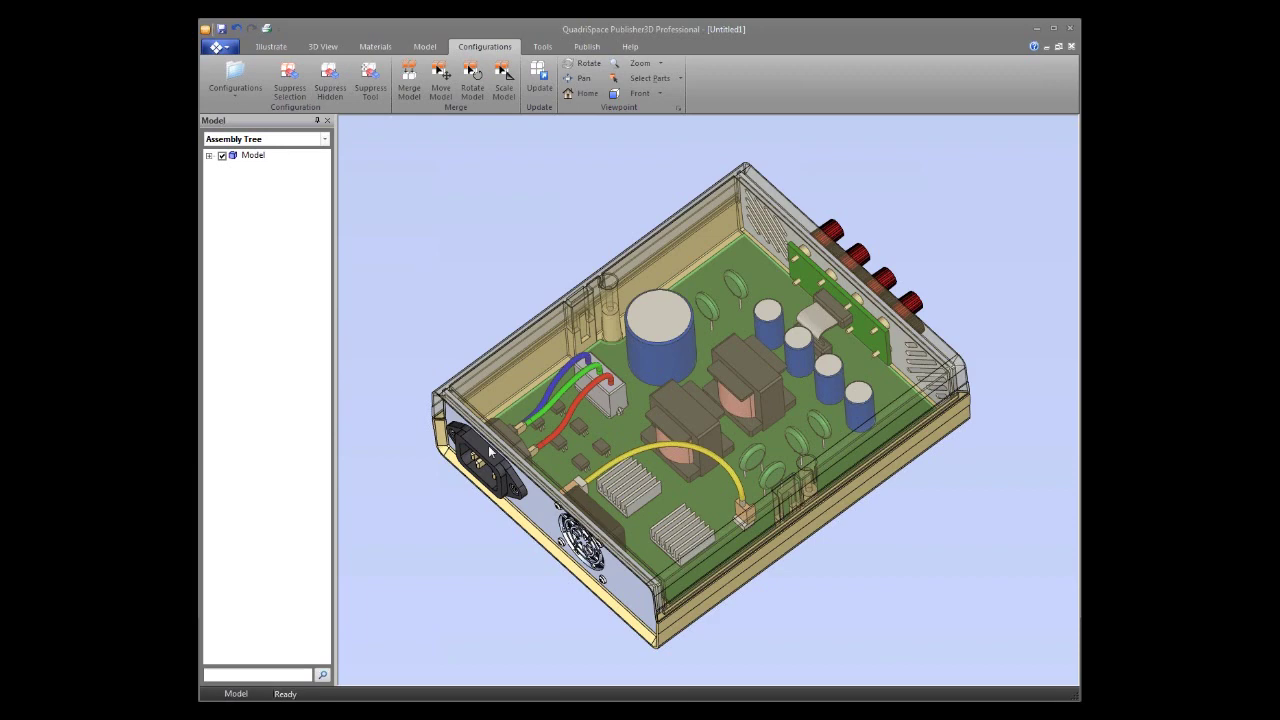
click(209, 157)
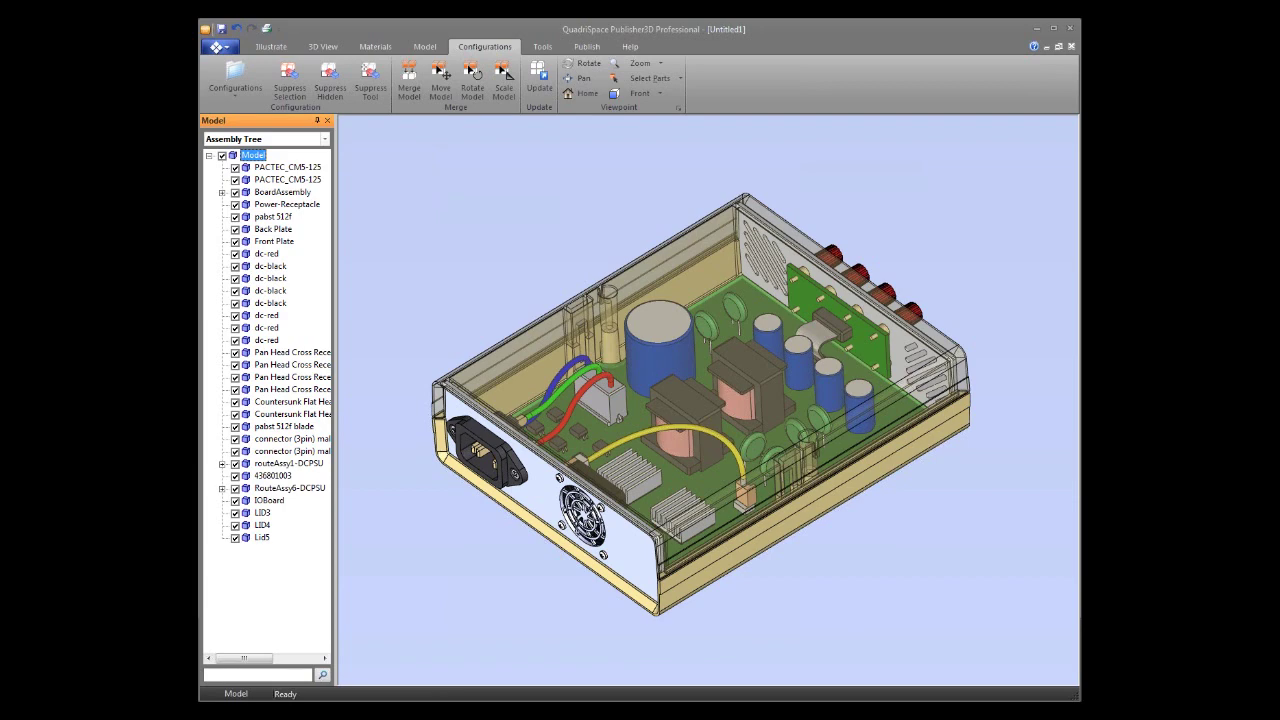
- Create a new configuration named Custom from the visible parts of the Master configuration
click(370, 88)
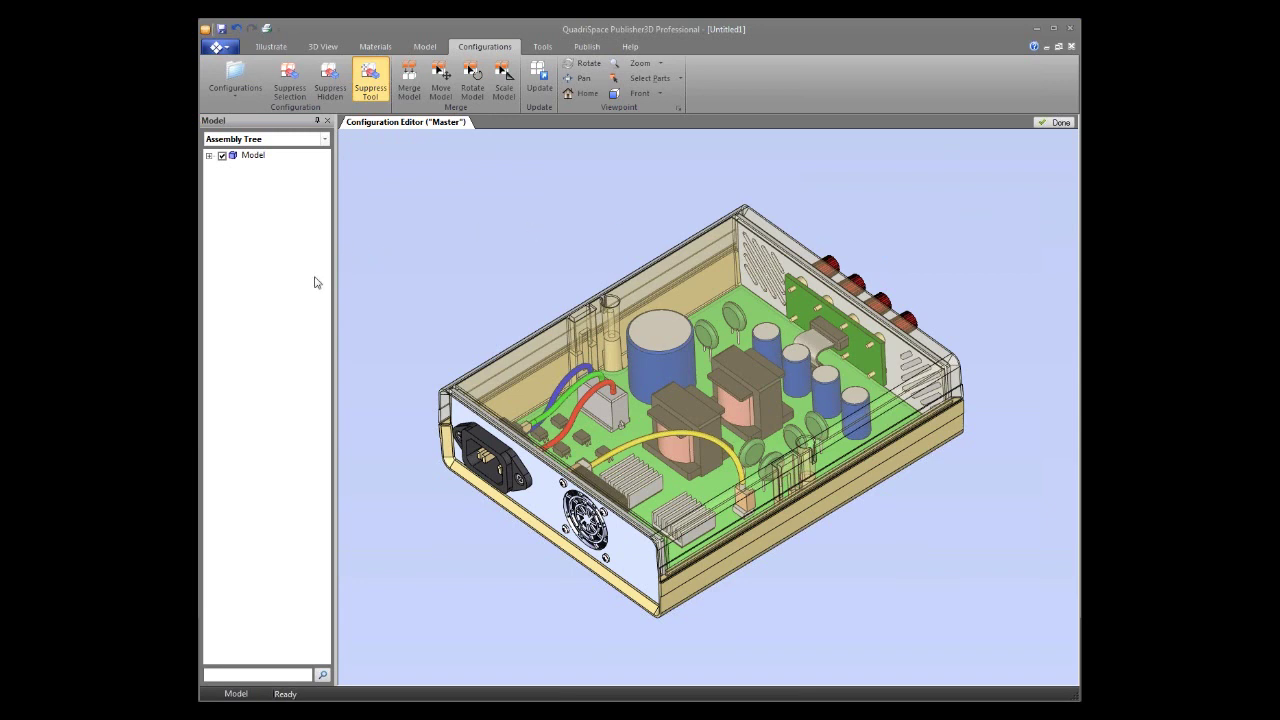
click(225, 95)
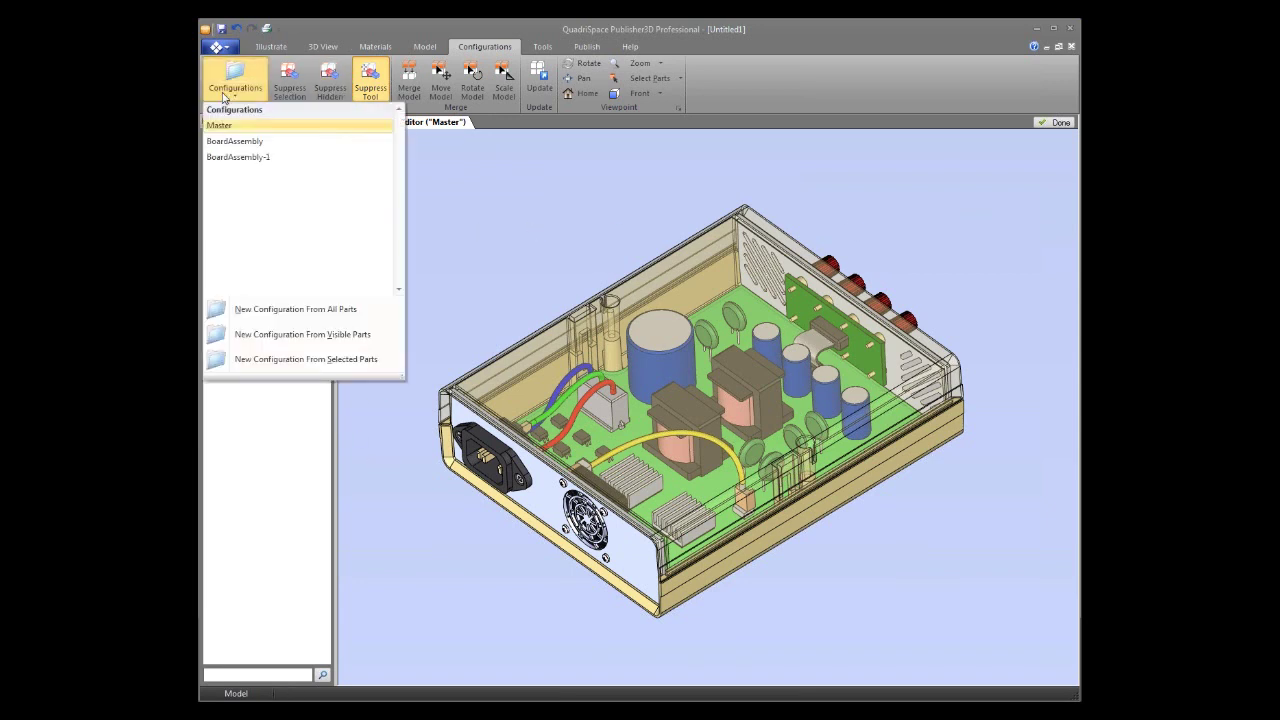
click(357, 335)
drag(663, 352, 514, 347)
text(Custom)
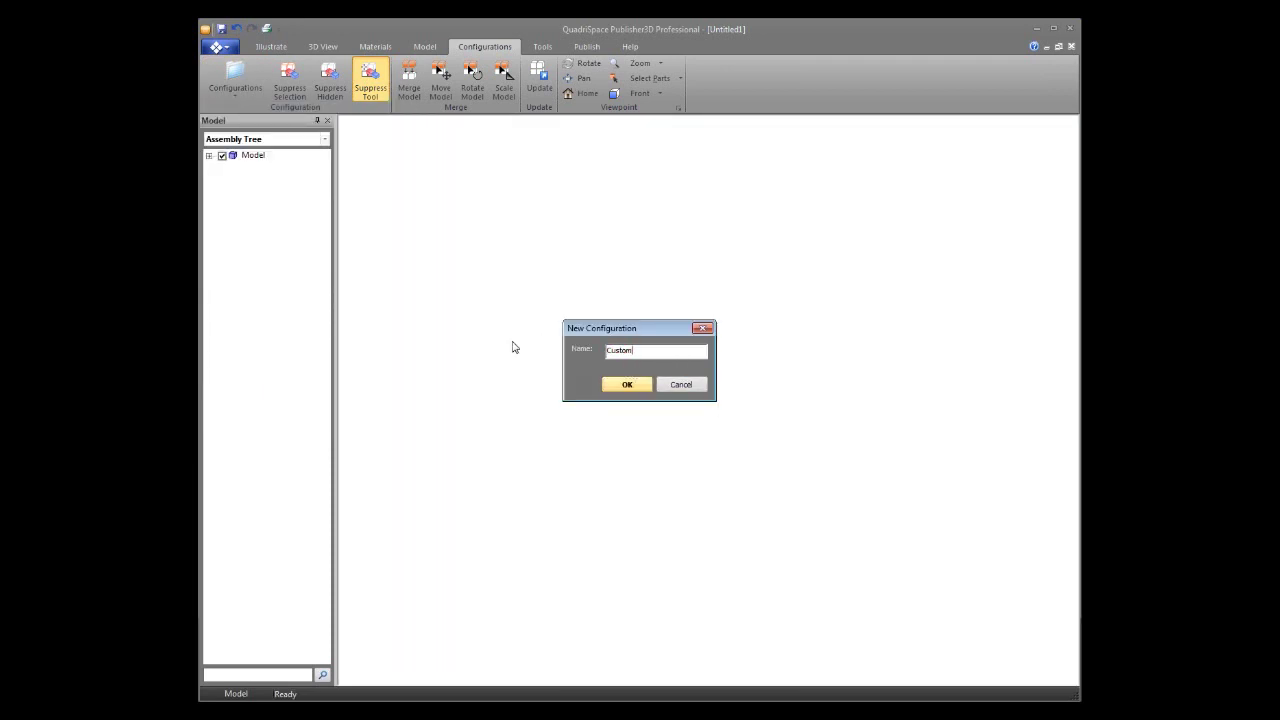
key(Return)
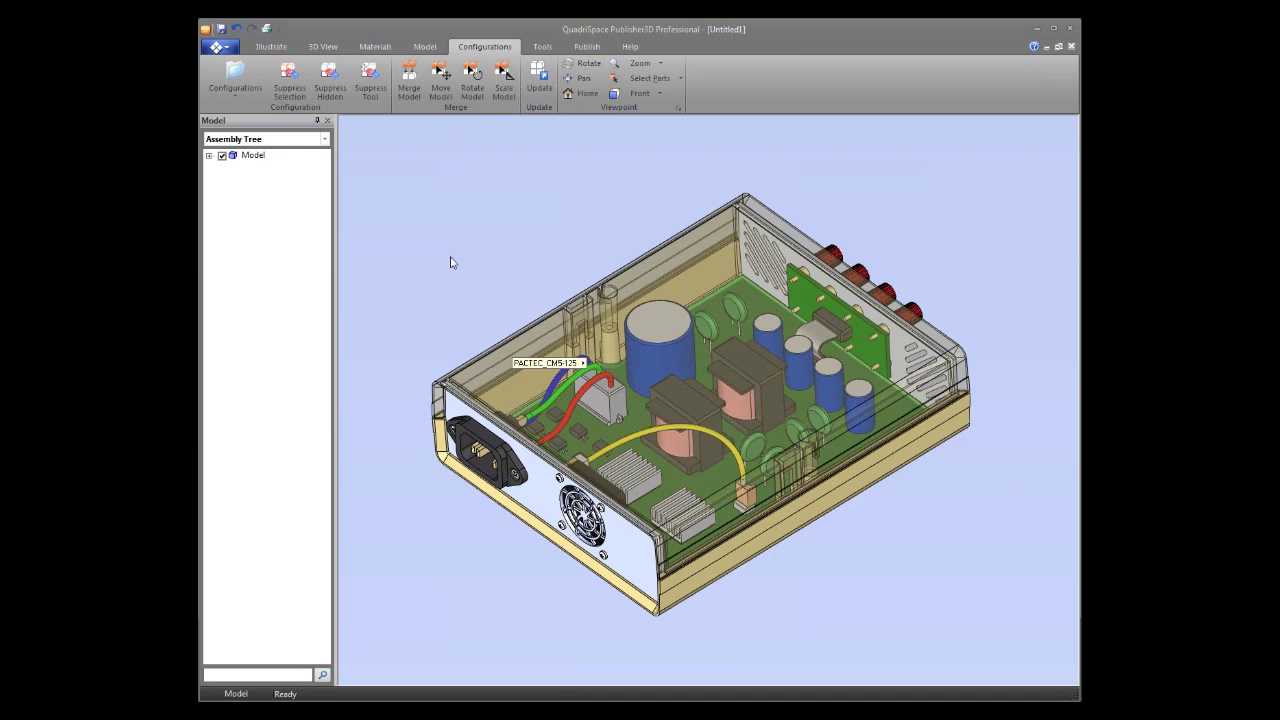
- Edit the Custom configuration with the Suppress Tool, suppressing the upper and lower enclosure halves and the slotted plate at the output terminals
click(384, 84)
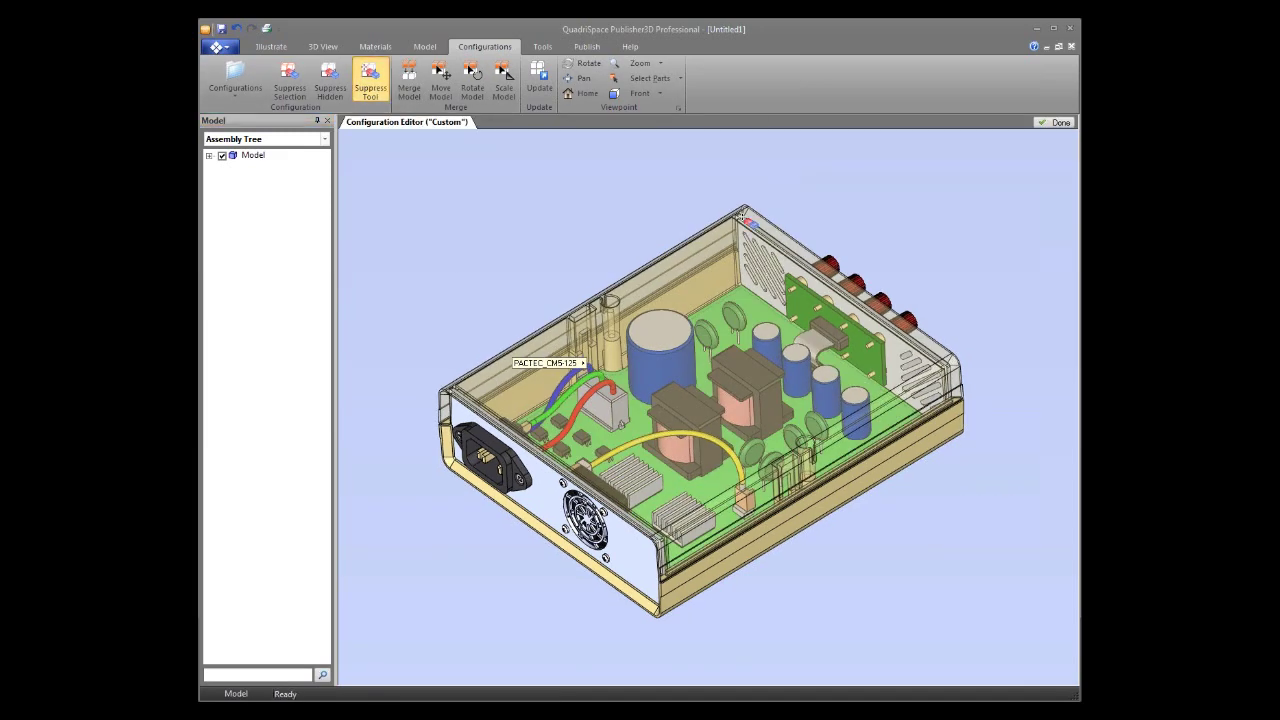
click(722, 238)
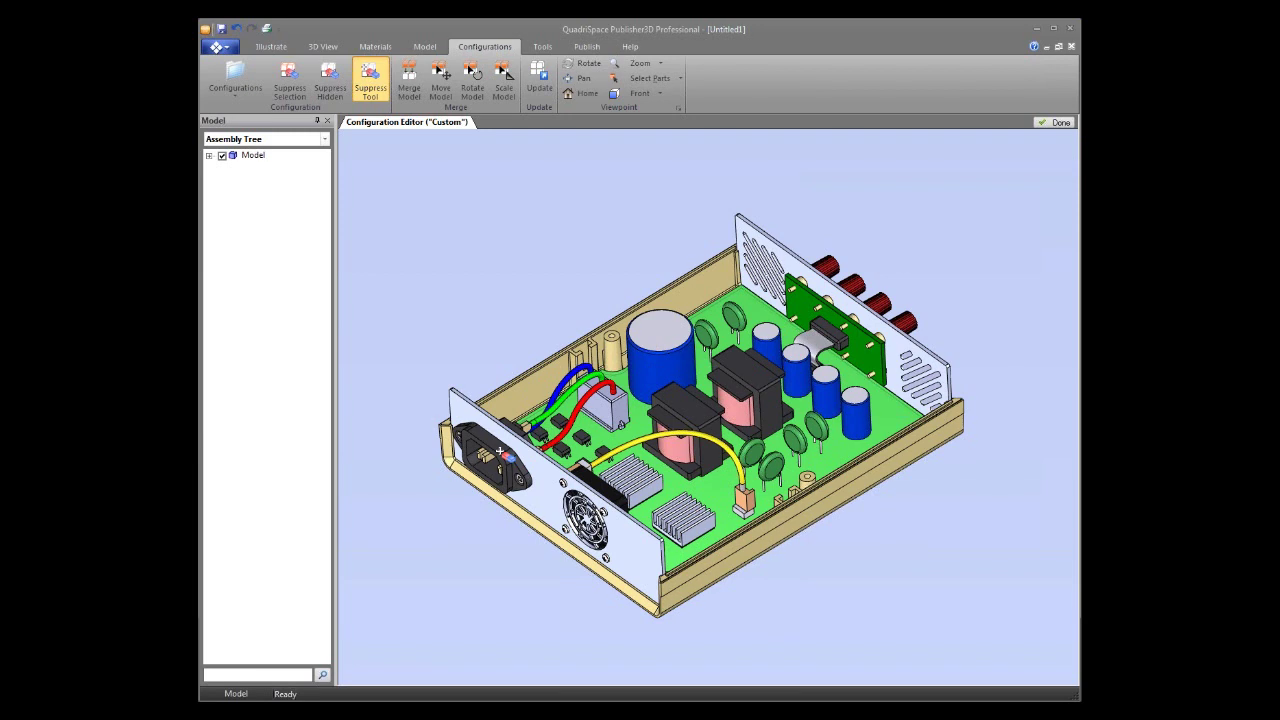
click(777, 550)
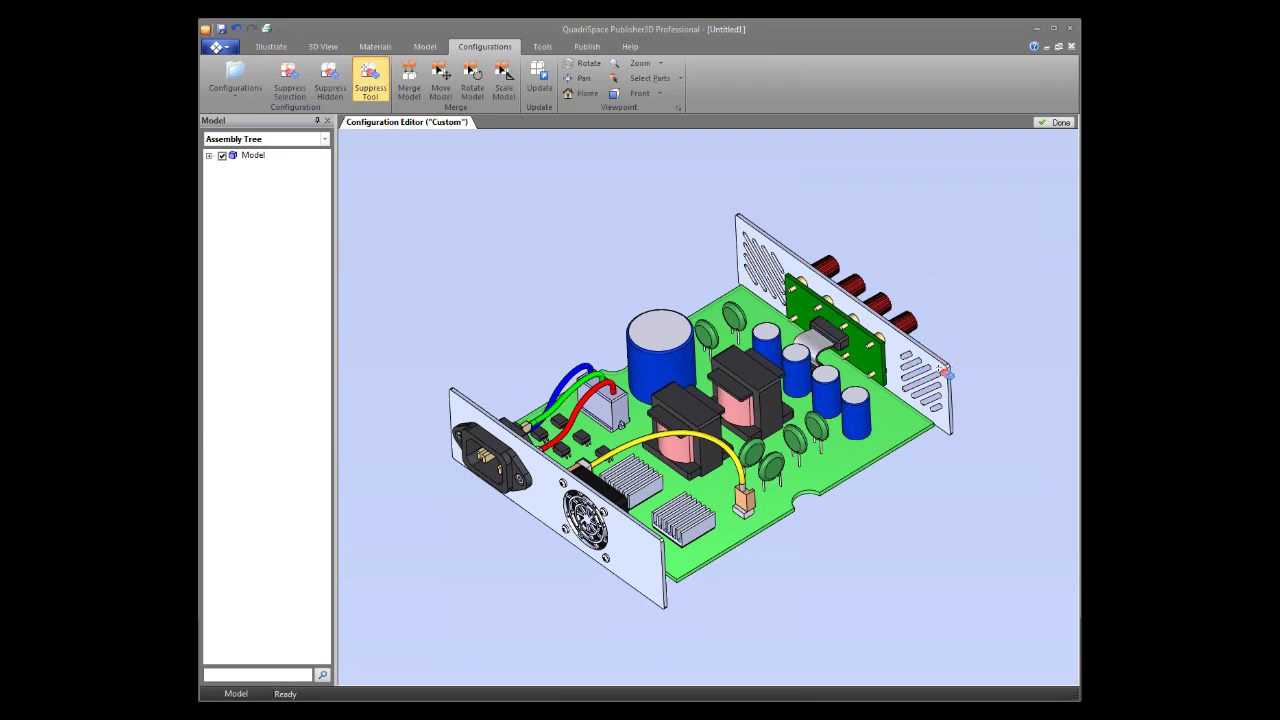
click(945, 370)
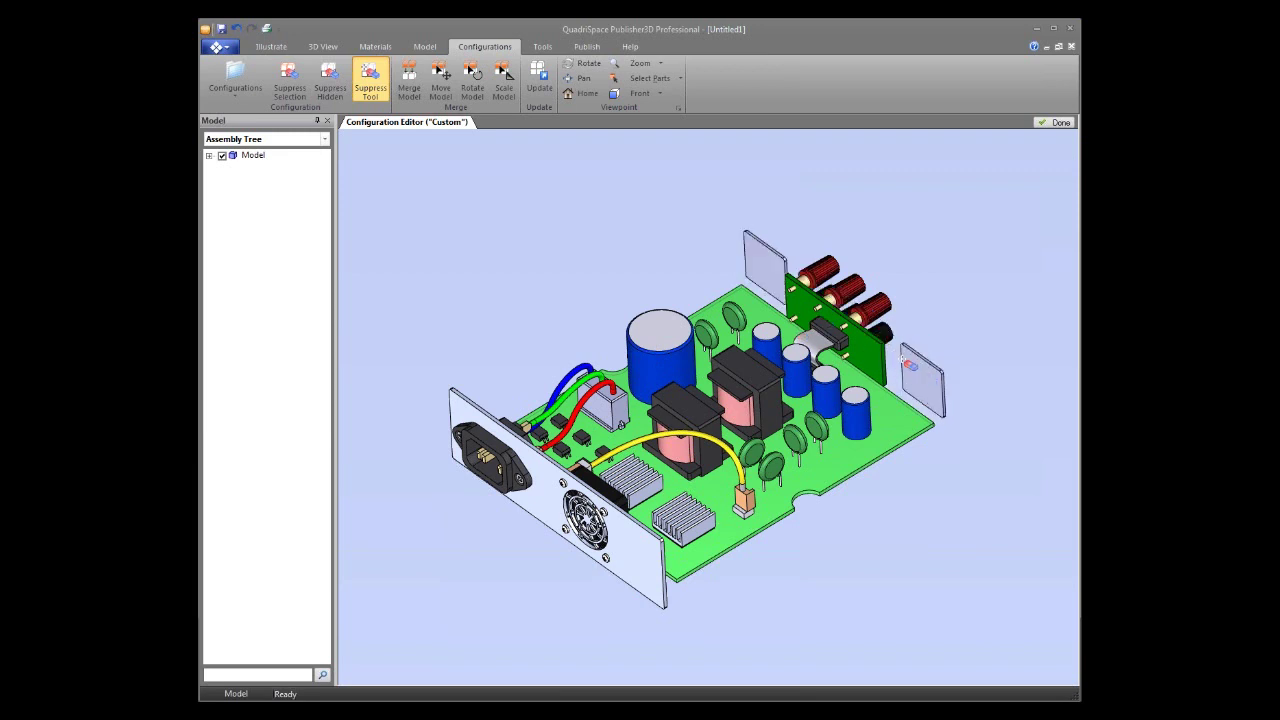
- Suppress the output terminals, the small panels beside them and the upright terminal board in Custom, and finish editing the configuration
click(922, 374)
click(898, 352)
click(880, 330)
click(870, 306)
click(852, 310)
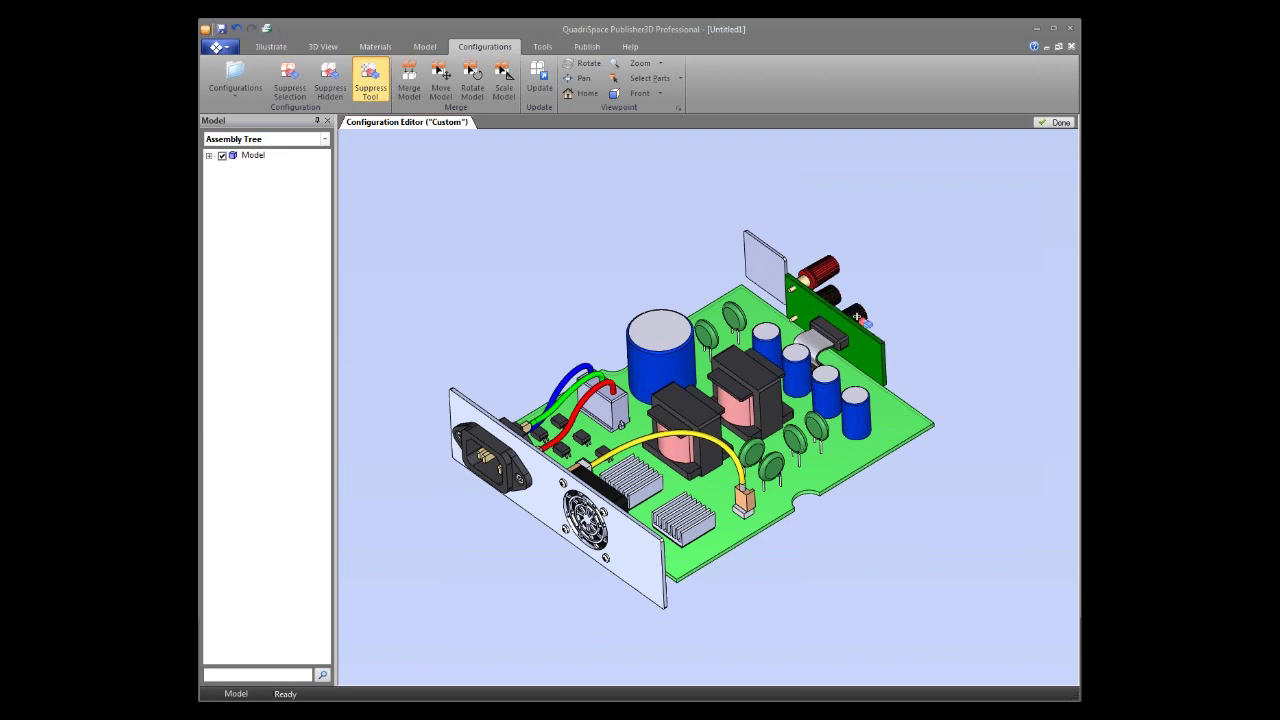
click(840, 290)
click(820, 290)
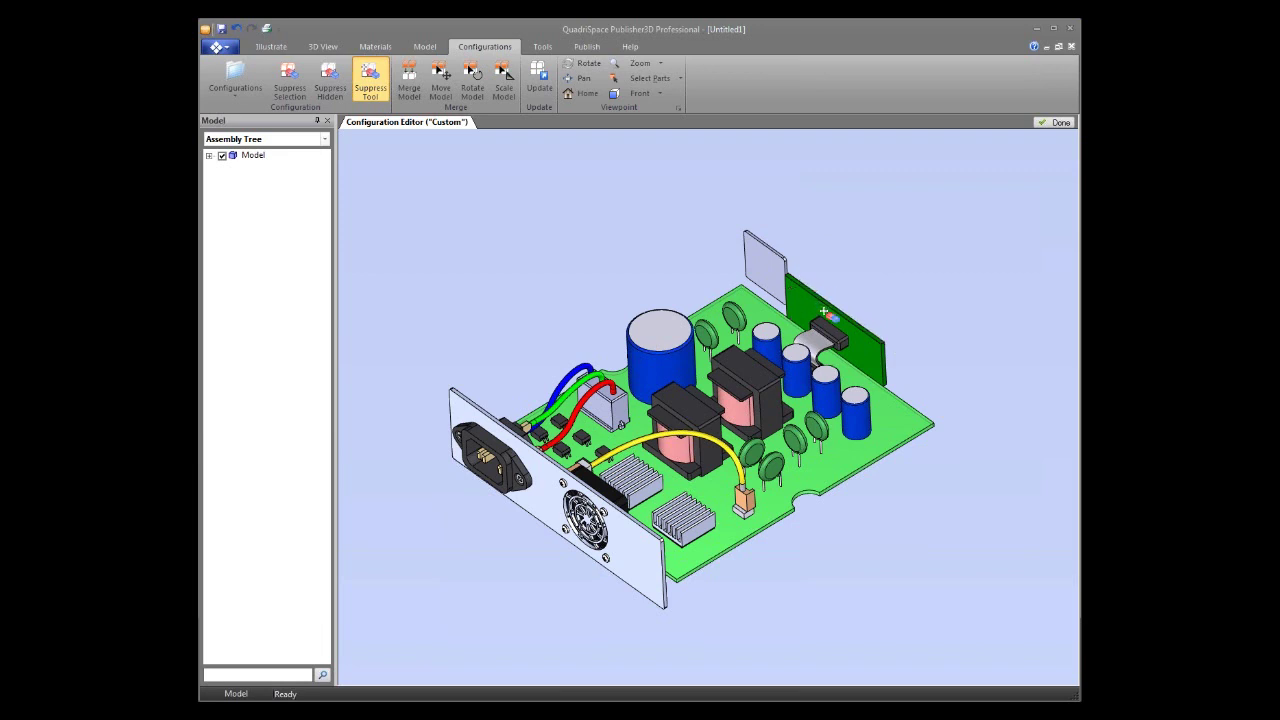
click(830, 318)
click(783, 272)
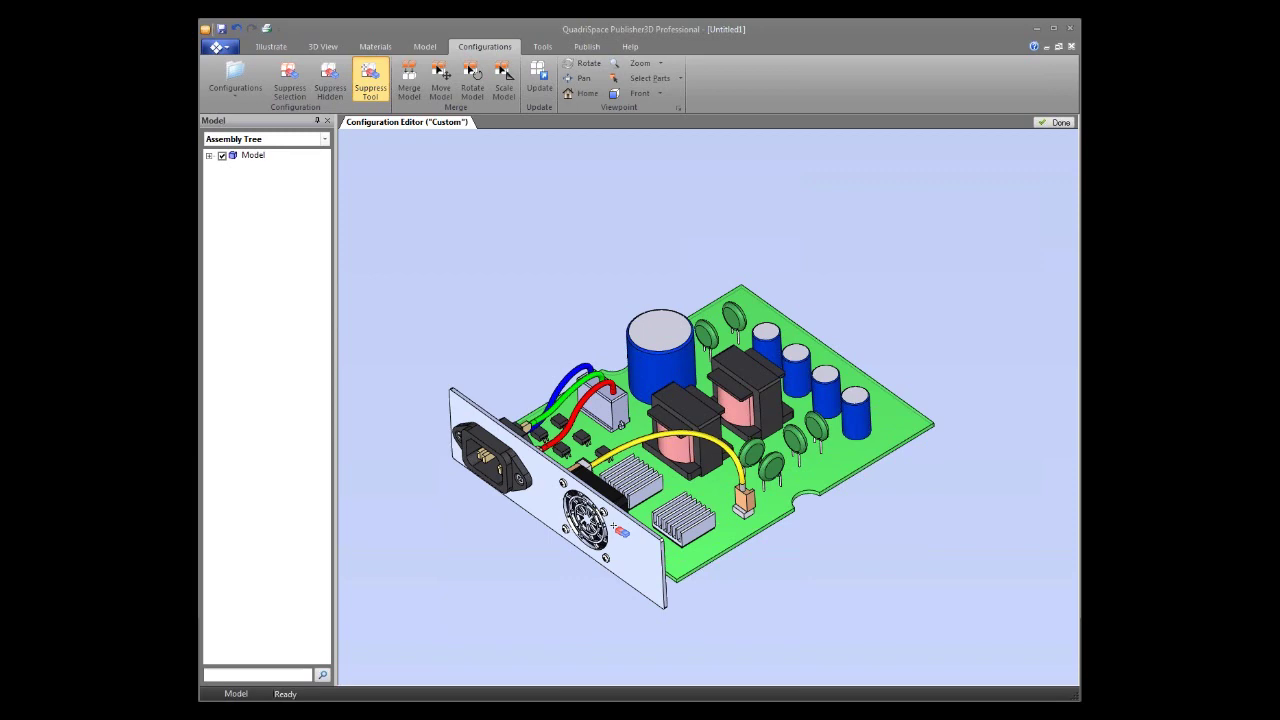
click(1057, 122)
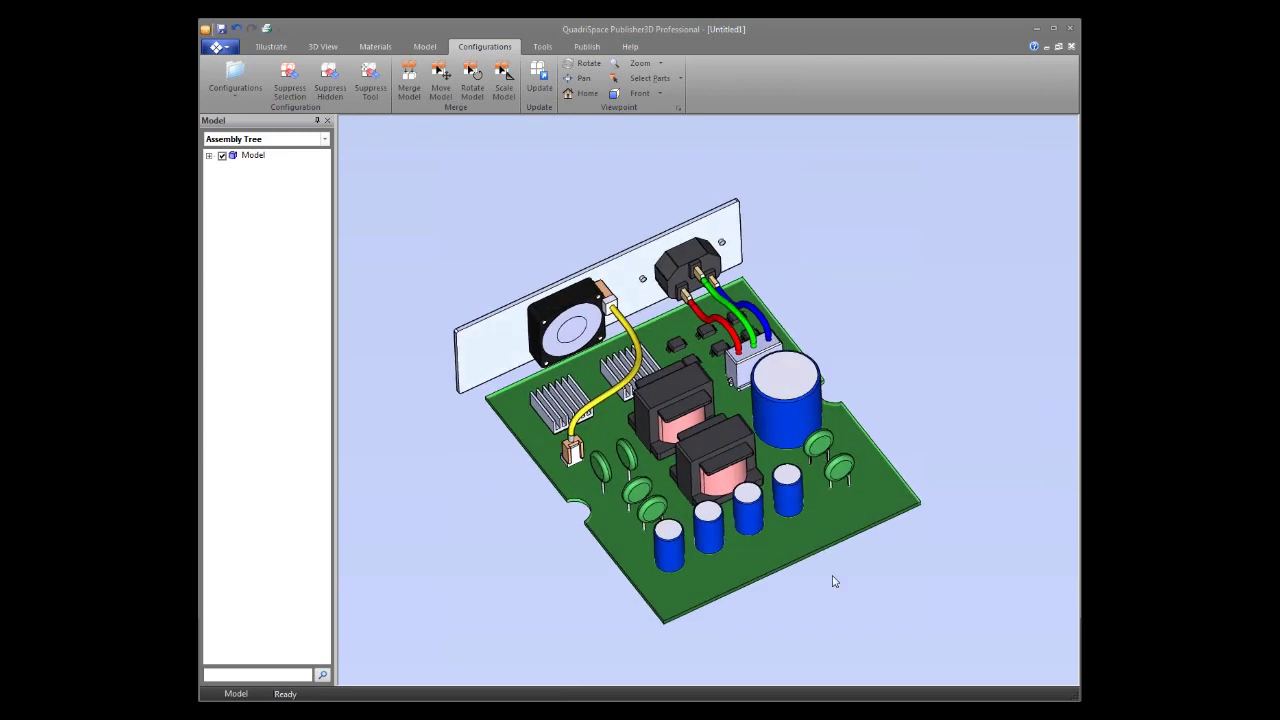
- Switch from Custom back to the Master configuration and expand the model's part list
click(235, 80)
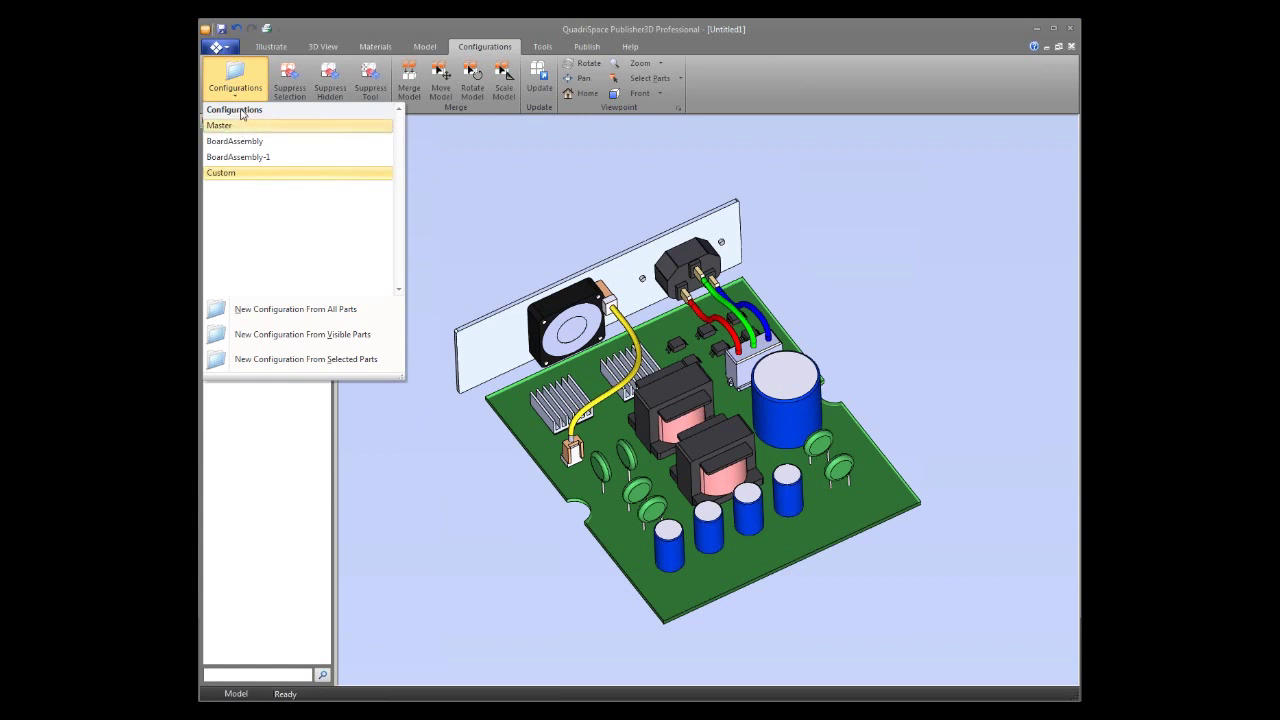
click(229, 125)
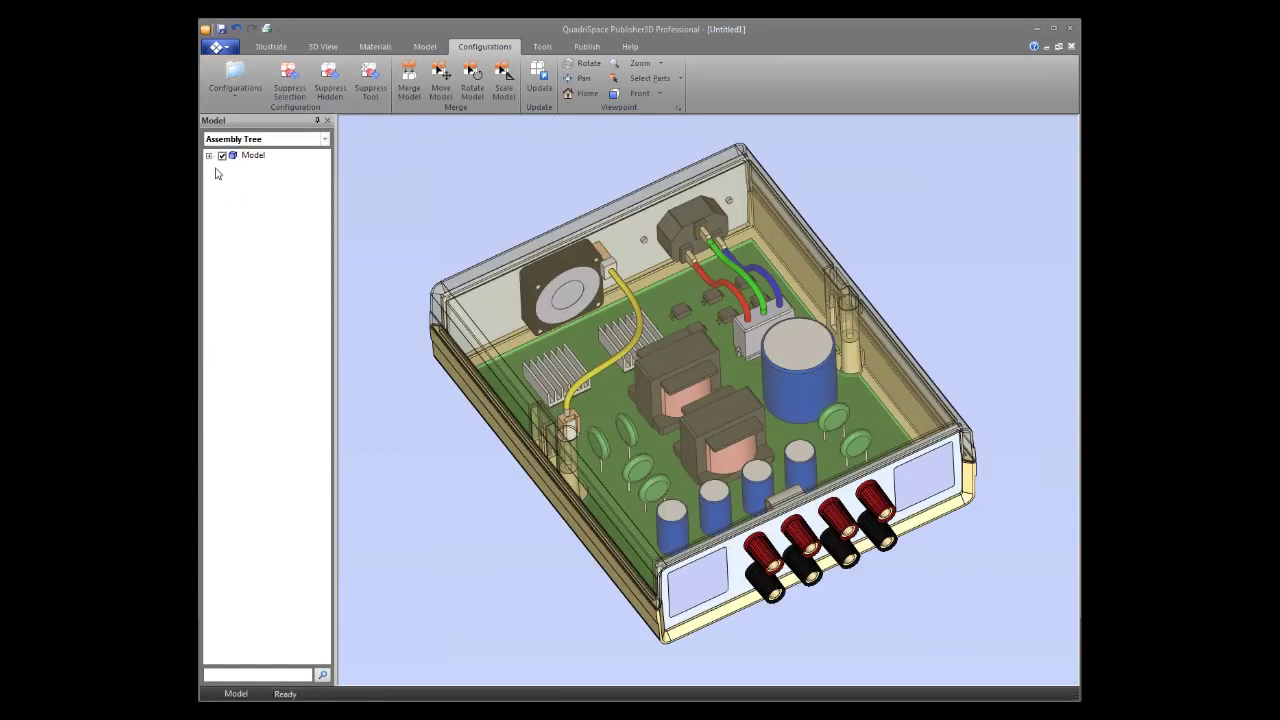
click(208, 157)
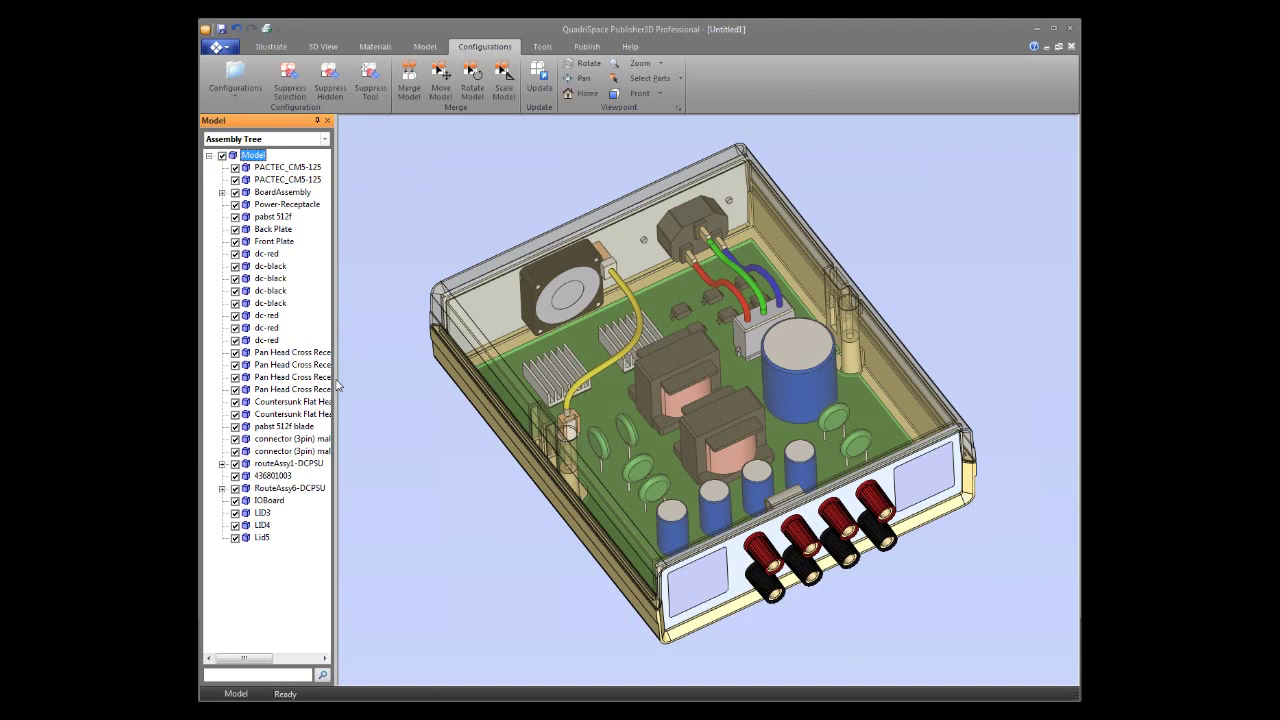
- Select the routeAssy1-DCPSU fan cable, hide the transparent top cover, and add the fan-side connector and the pabst 512f fan to the selection
click(290, 464)
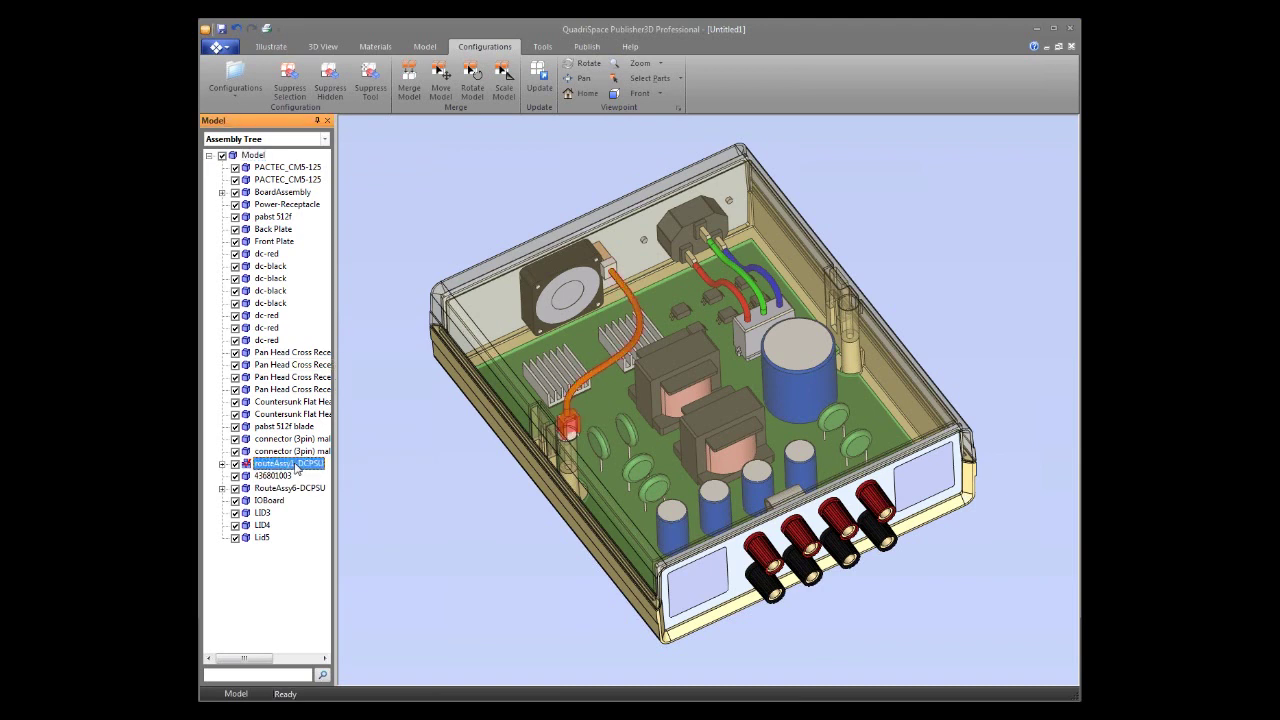
click(533, 378)
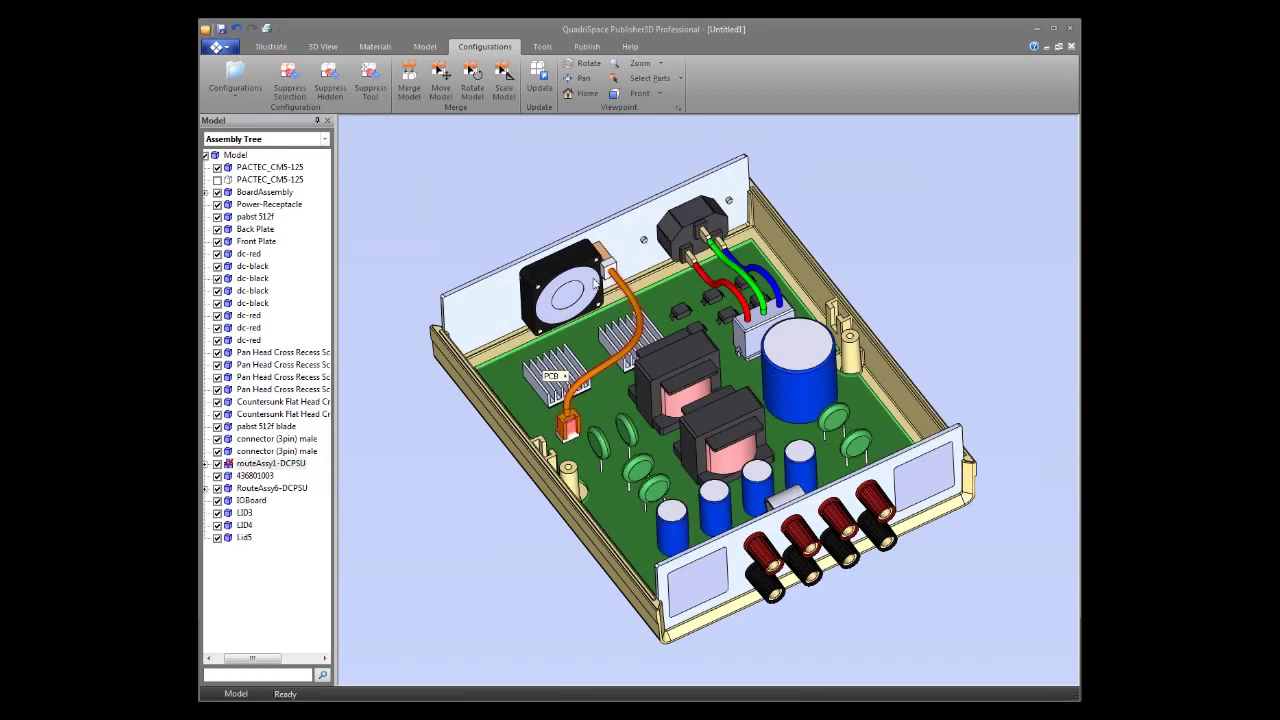
click(603, 258)
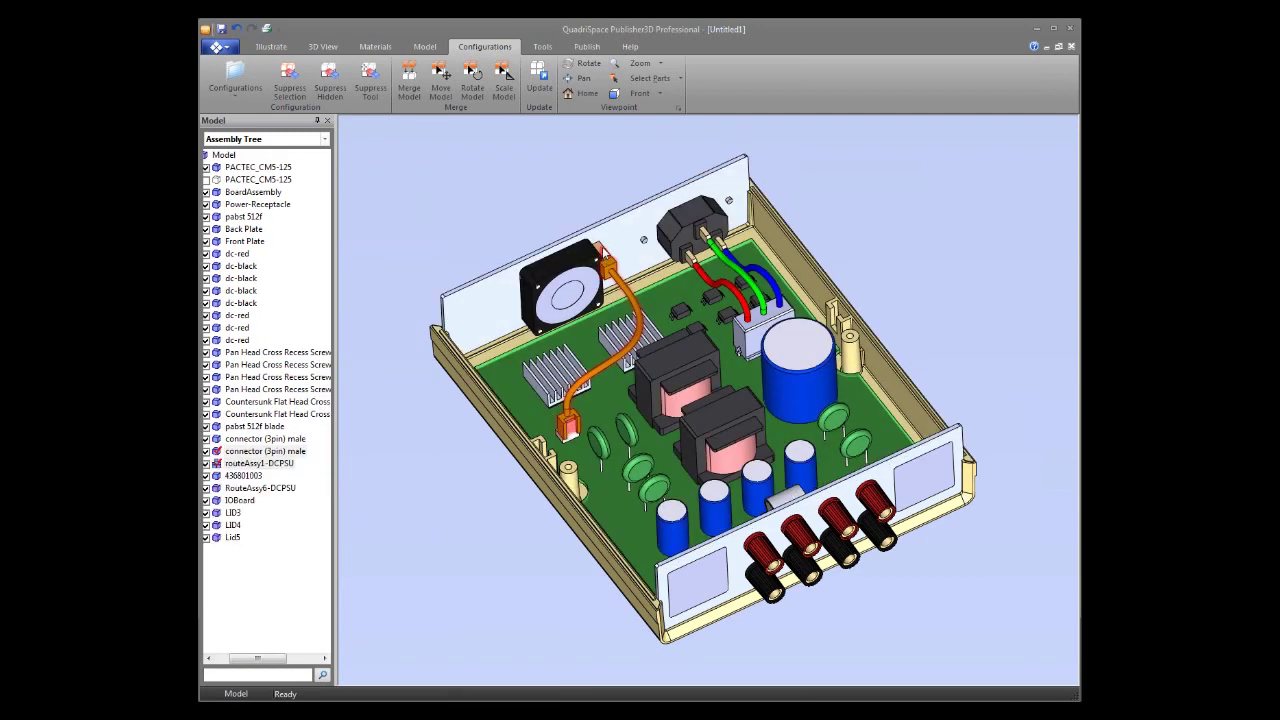
click(580, 262)
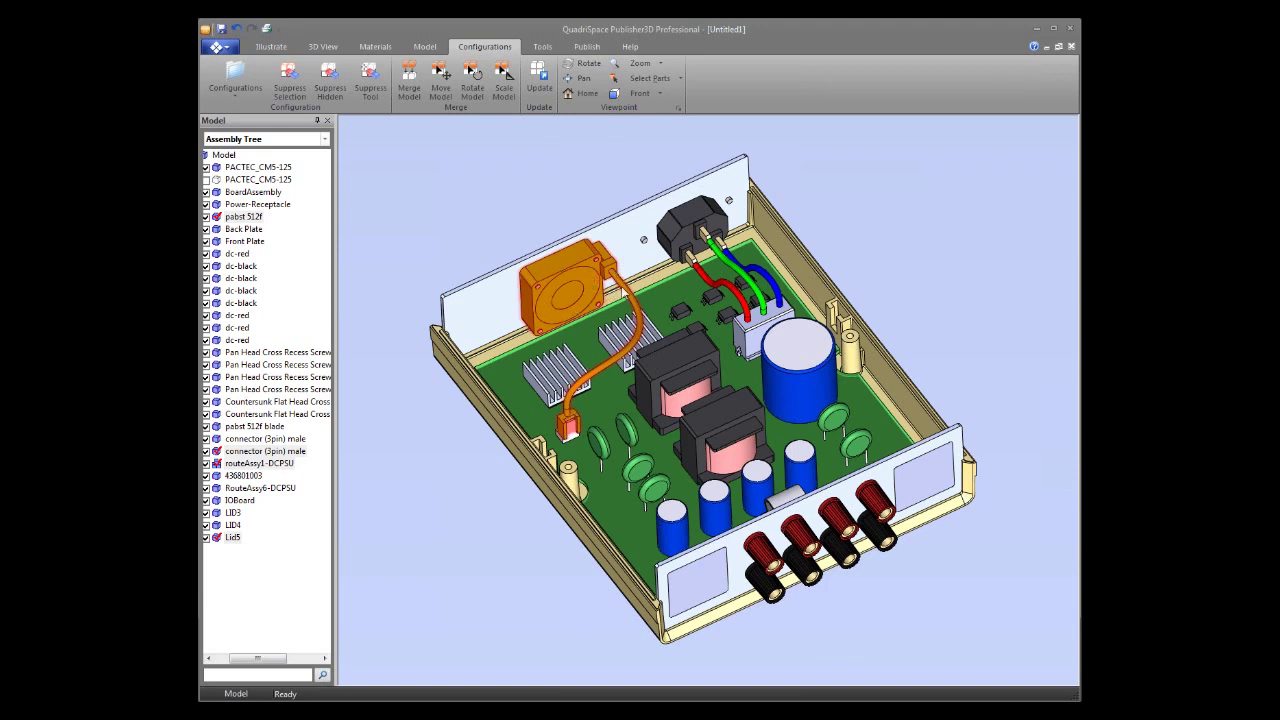
- Create a new configuration named Fan Config from the selected parts and view the fan and cable up close from another angle
click(240, 92)
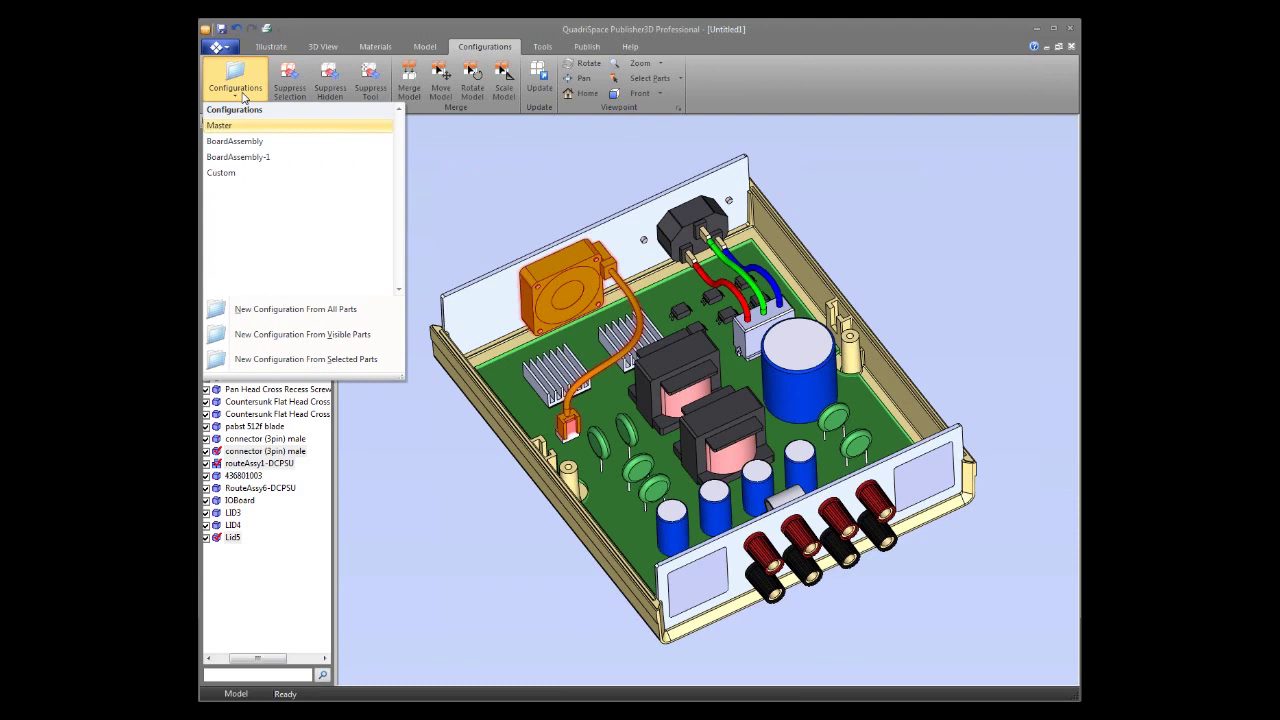
click(321, 364)
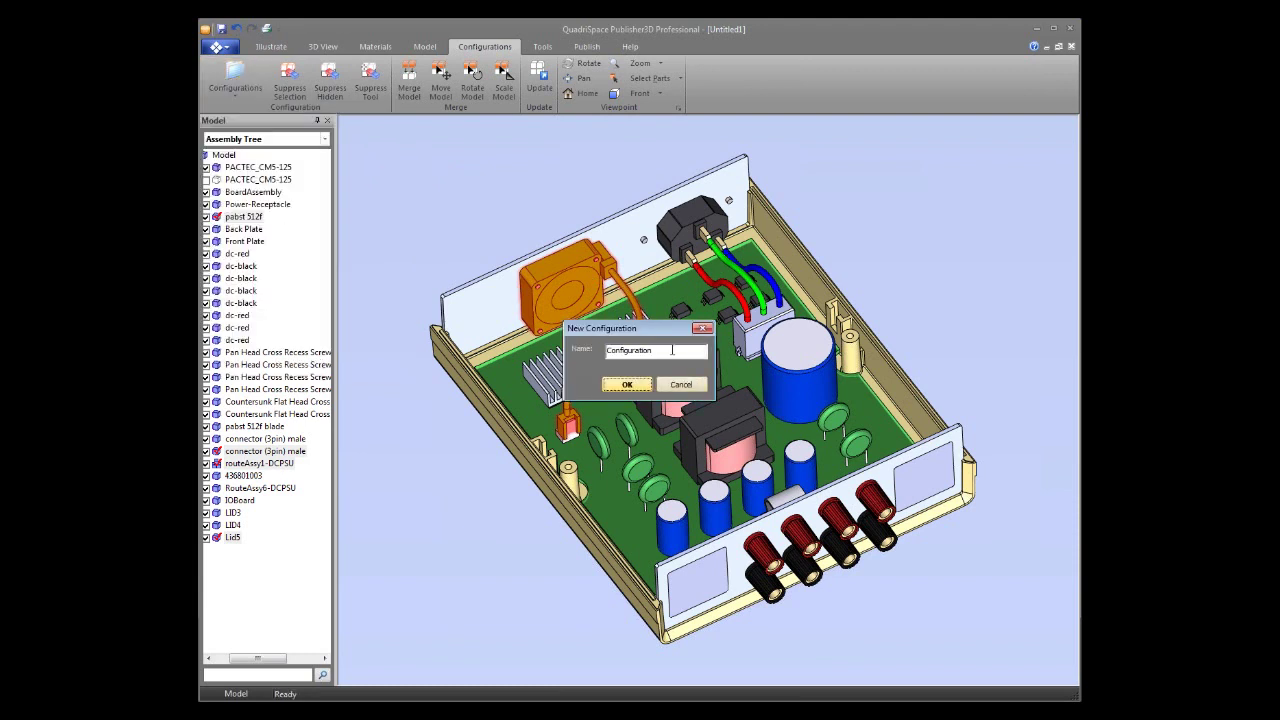
text(Fan Config)
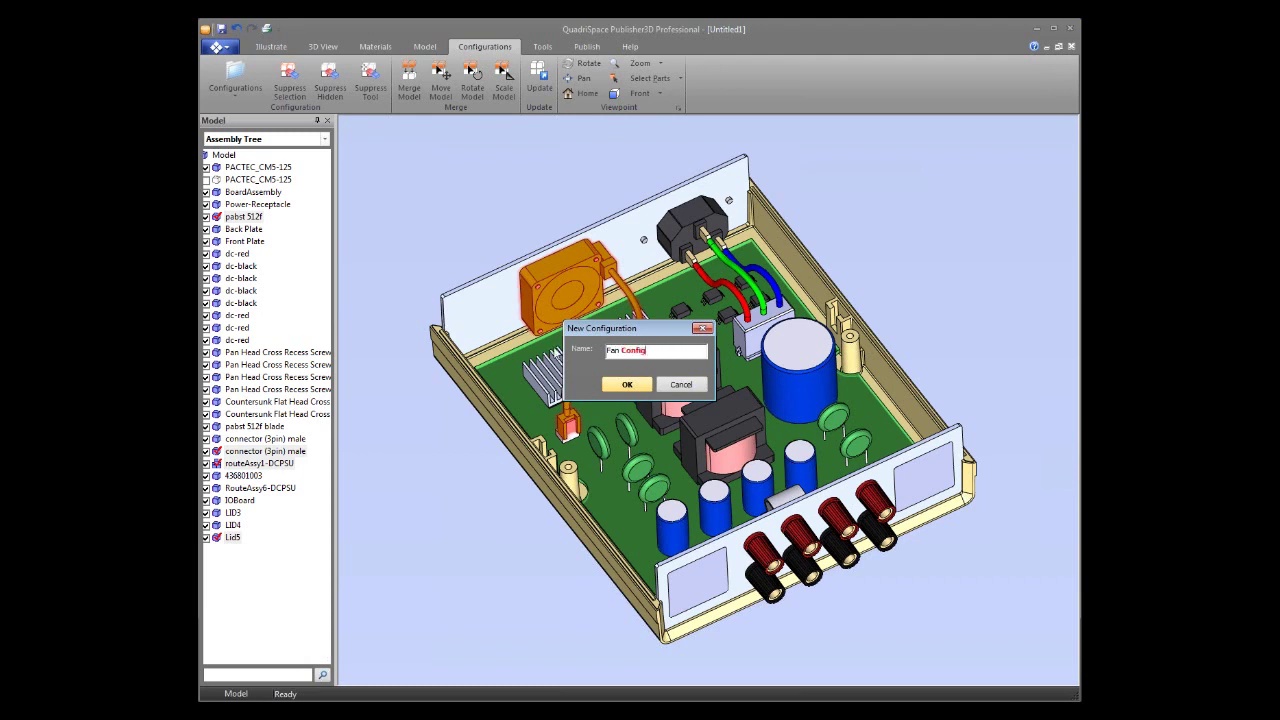
key(Return)
drag(557, 355, 494, 390)
drag(716, 376, 610, 365)
scroll(583, 337, up, 2)
scroll(646, 350, up, 3)
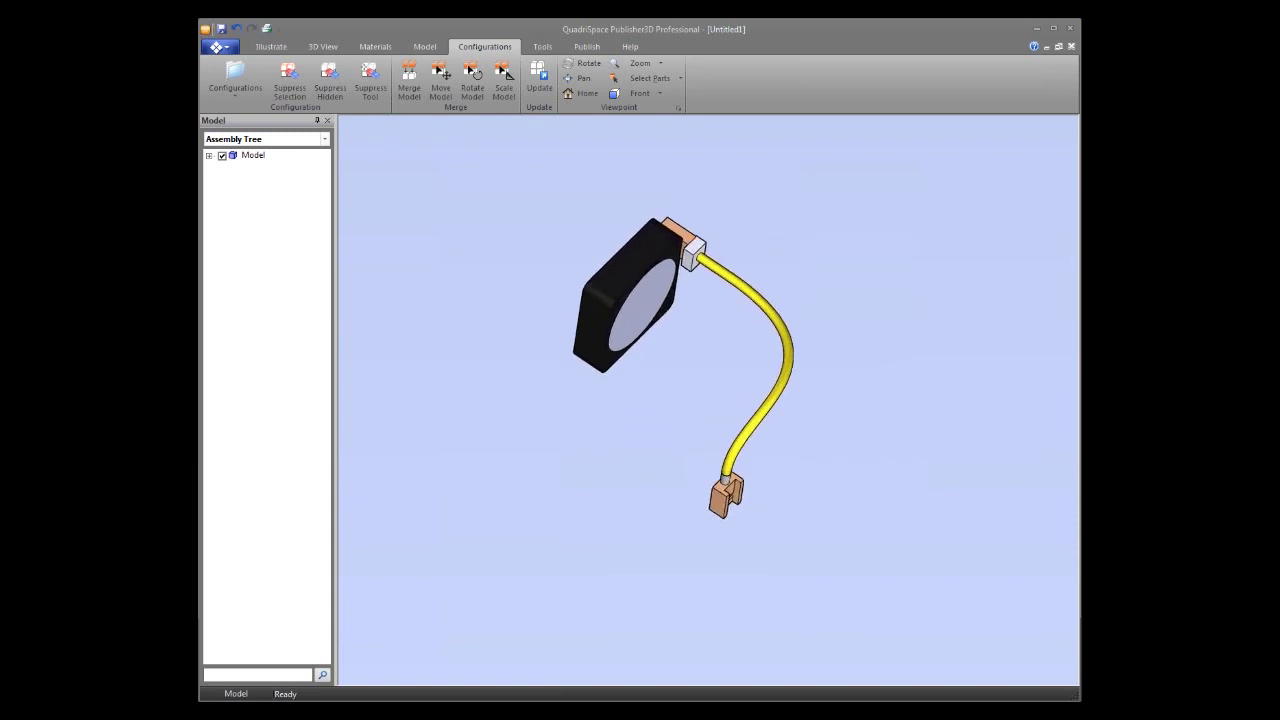
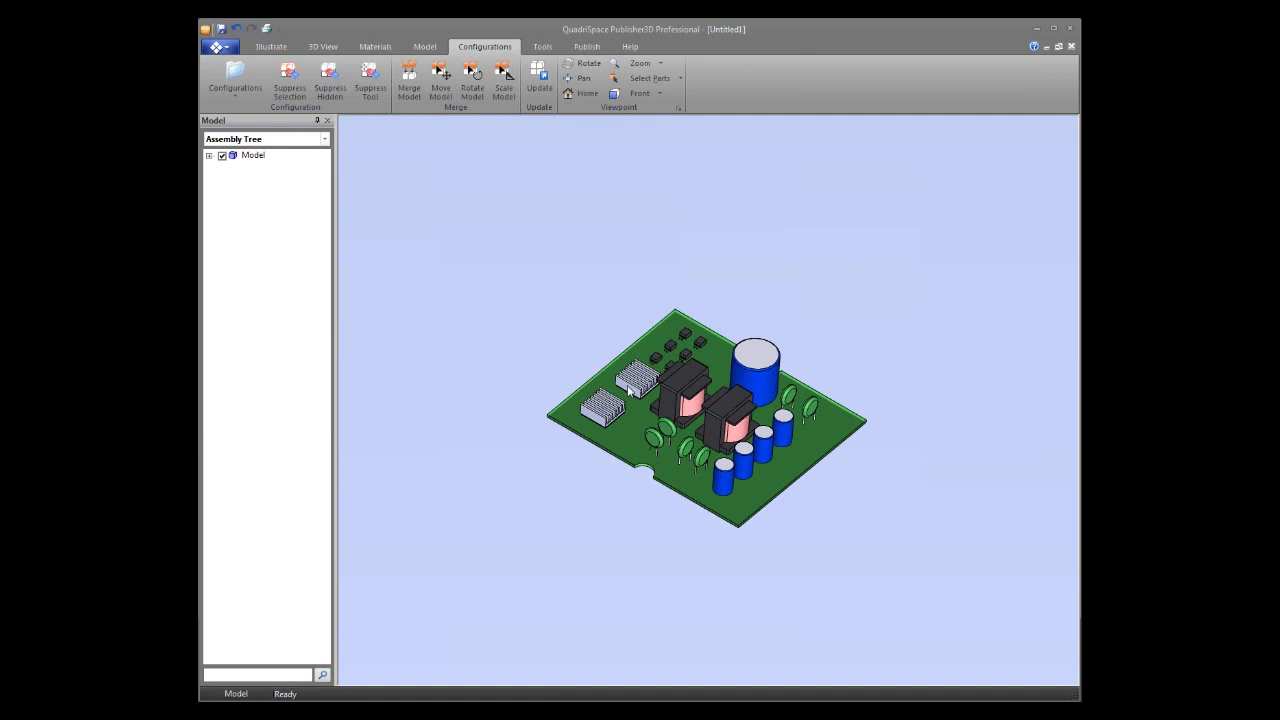
- Create a new exploded view named Exploded View(1) and raise the large blue capacitor straight up off the board
click(434, 51)
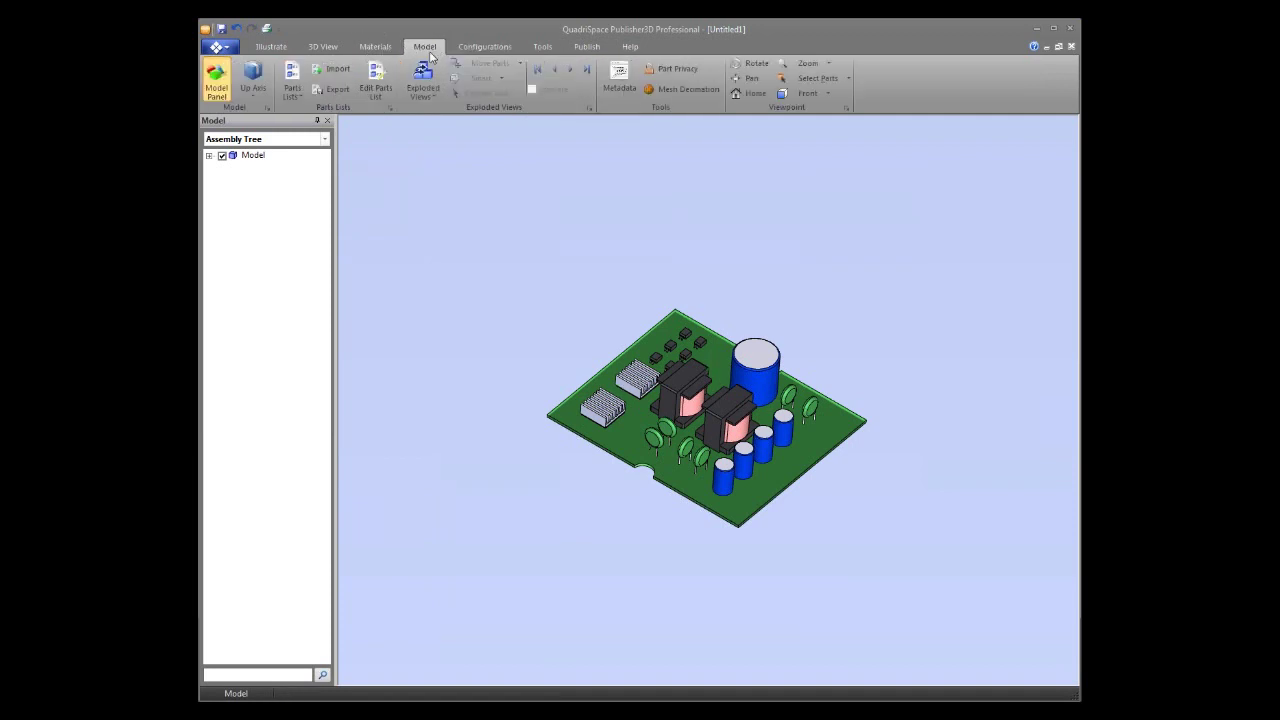
click(423, 84)
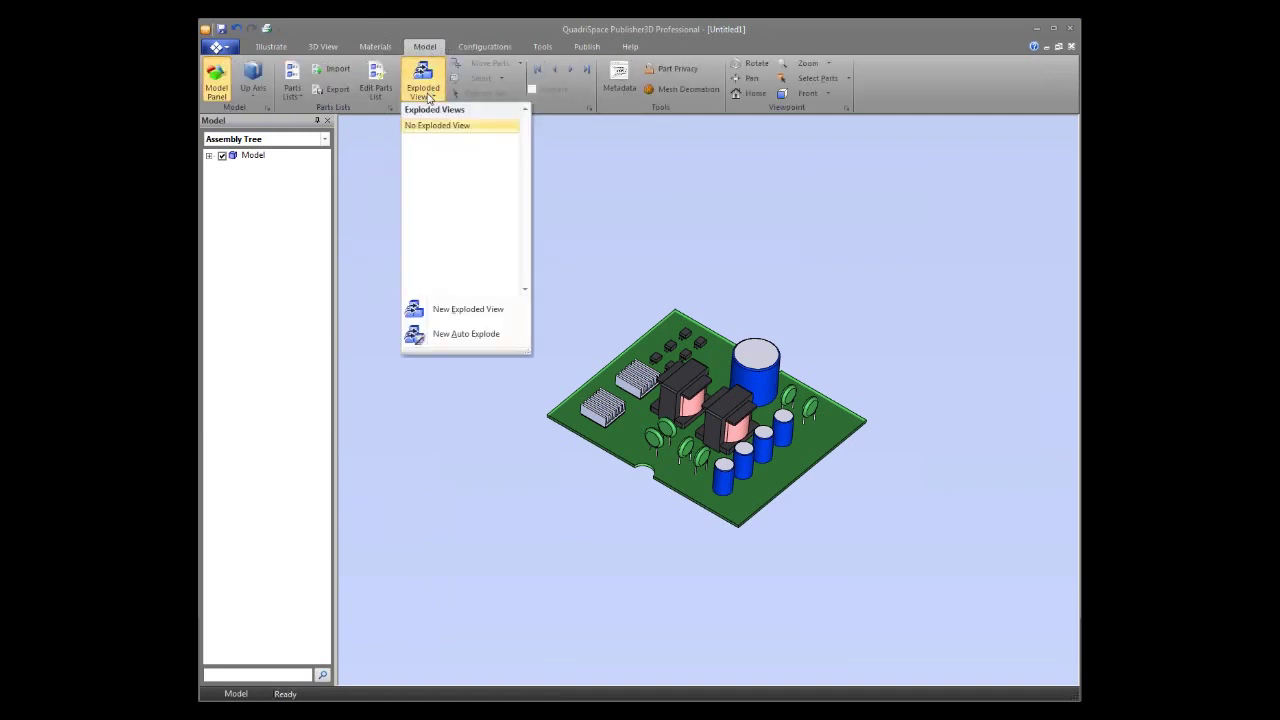
click(495, 310)
click(629, 388)
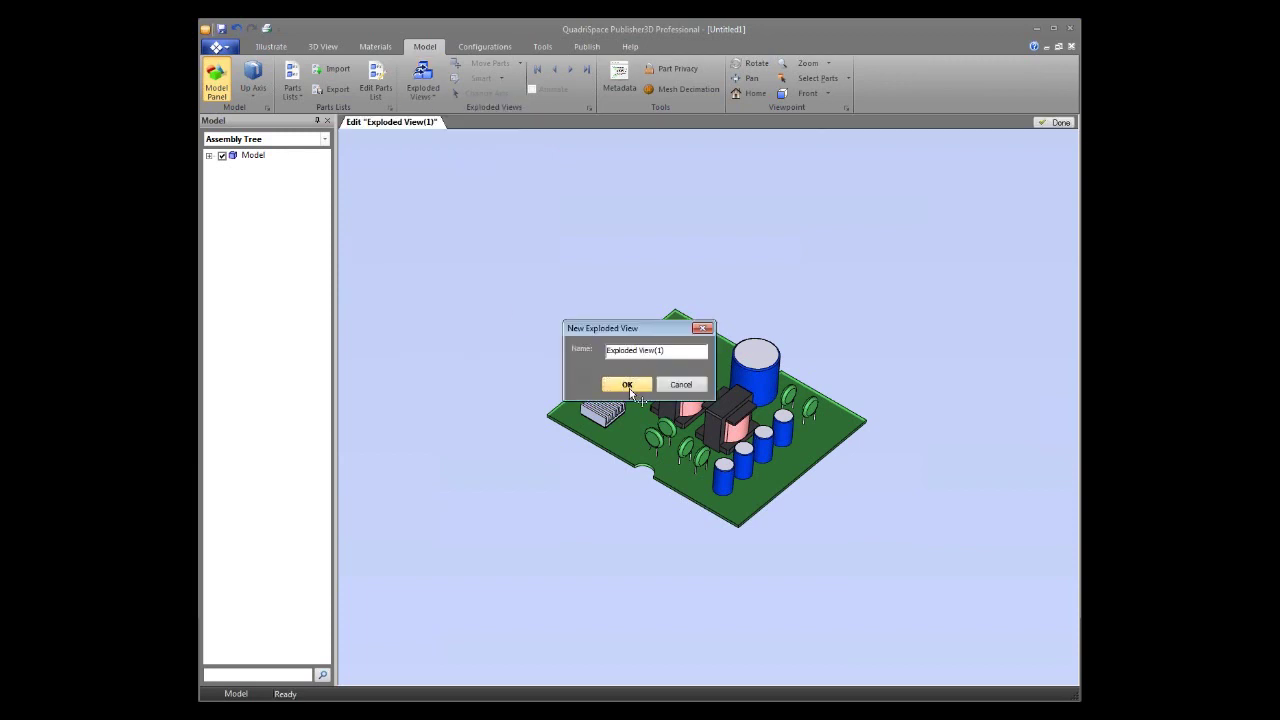
click(770, 383)
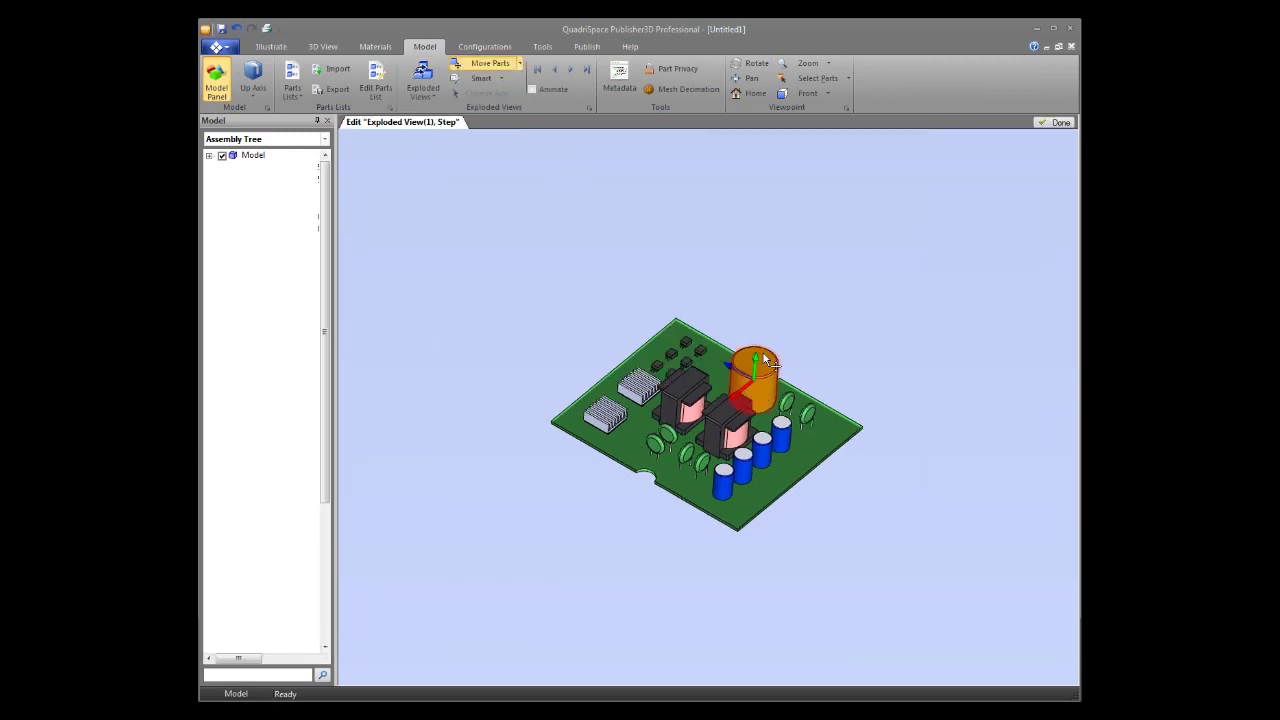
drag(765, 362, 763, 262)
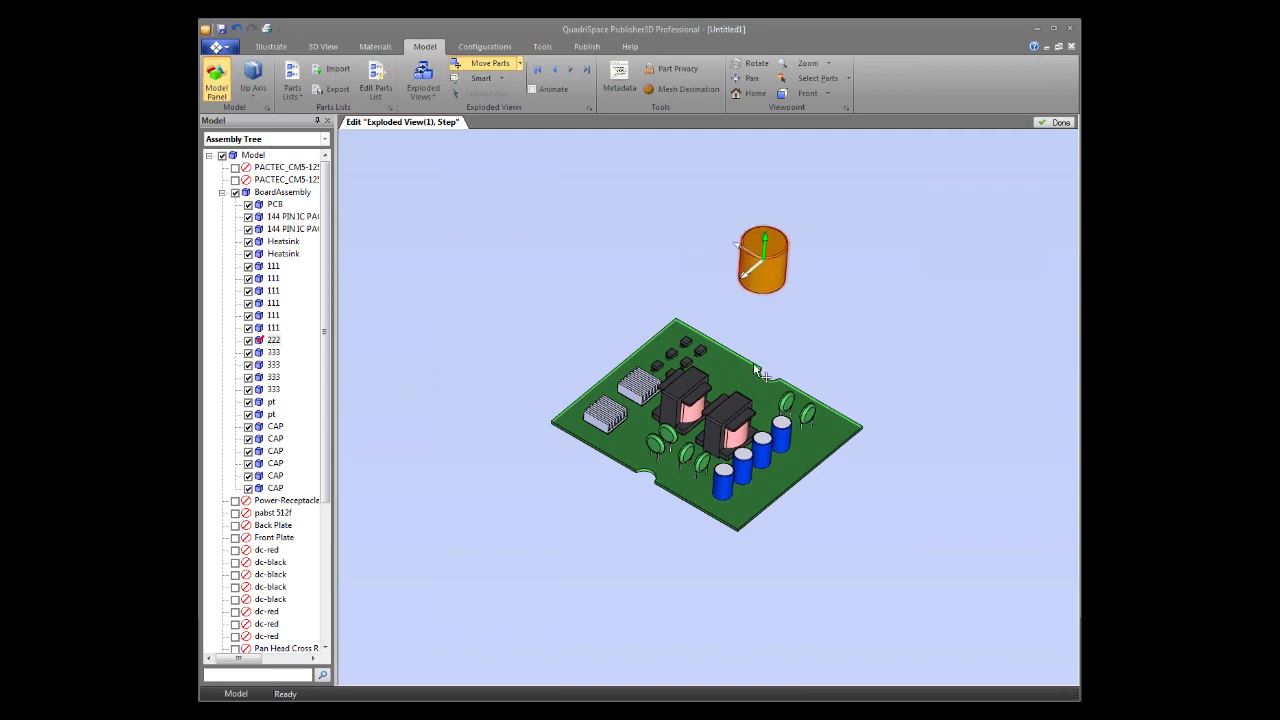
- Select both heatsinks and raise them together above their IC packages as a separate explode step
click(602, 424)
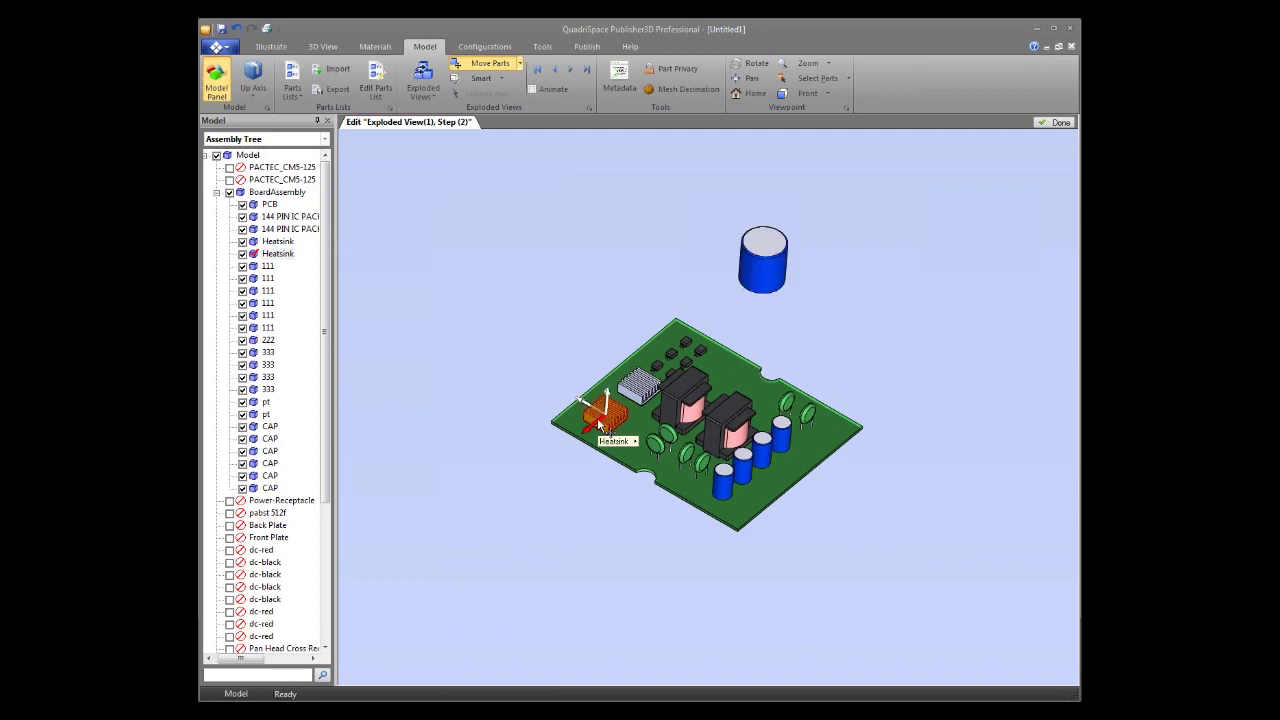
ctrl+click(642, 384)
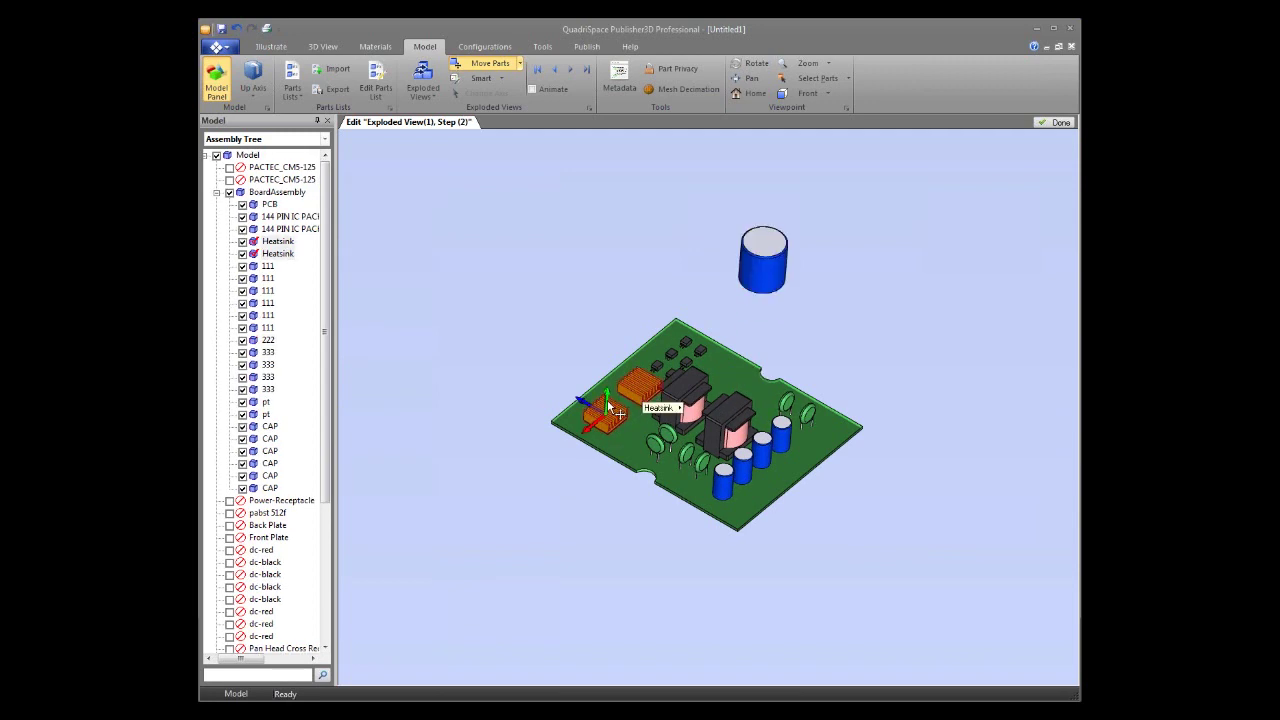
drag(607, 399, 612, 312)
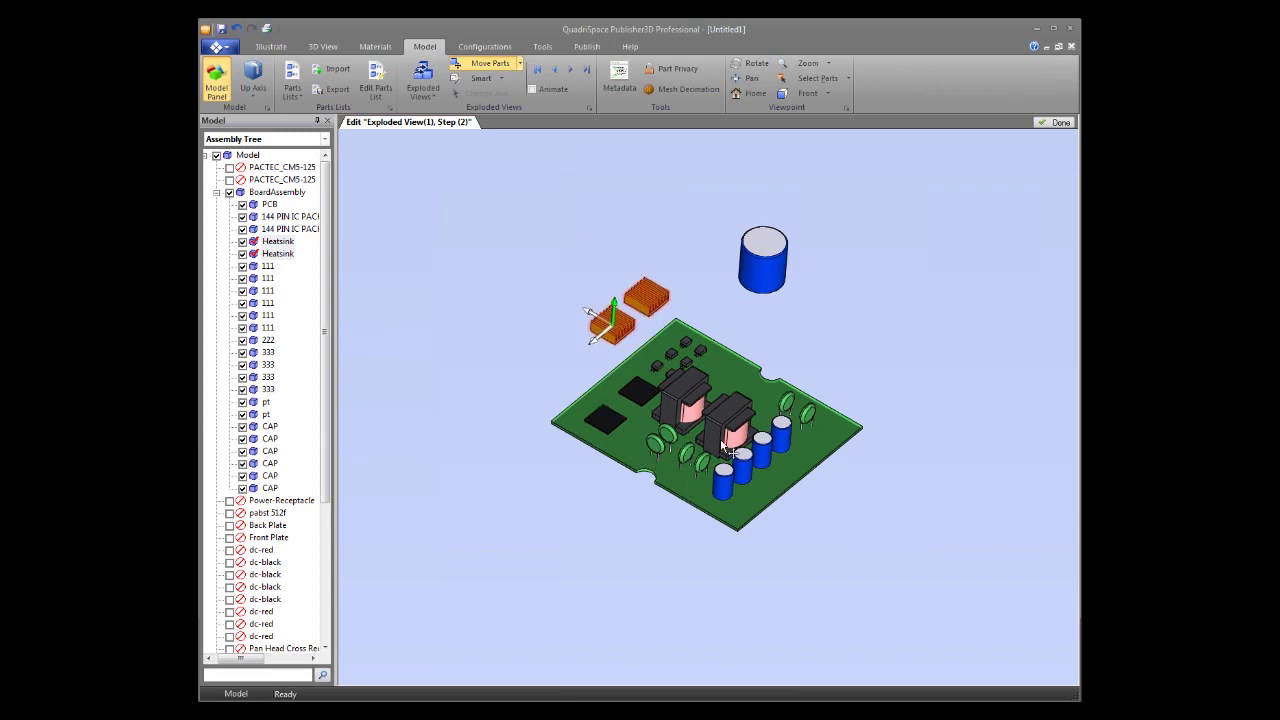
- Raise the two pt transformers together above the board and finish editing the exploded view
click(684, 390)
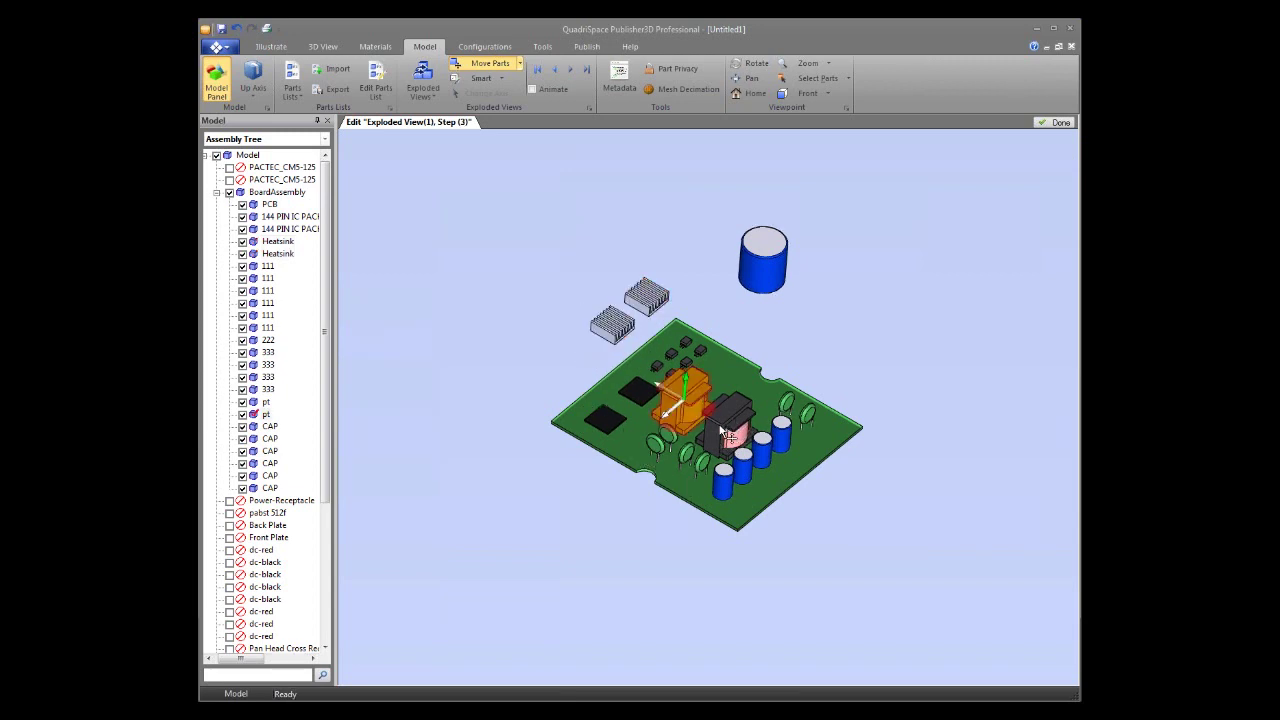
ctrl+click(716, 398)
drag(683, 385, 690, 312)
click(1056, 123)
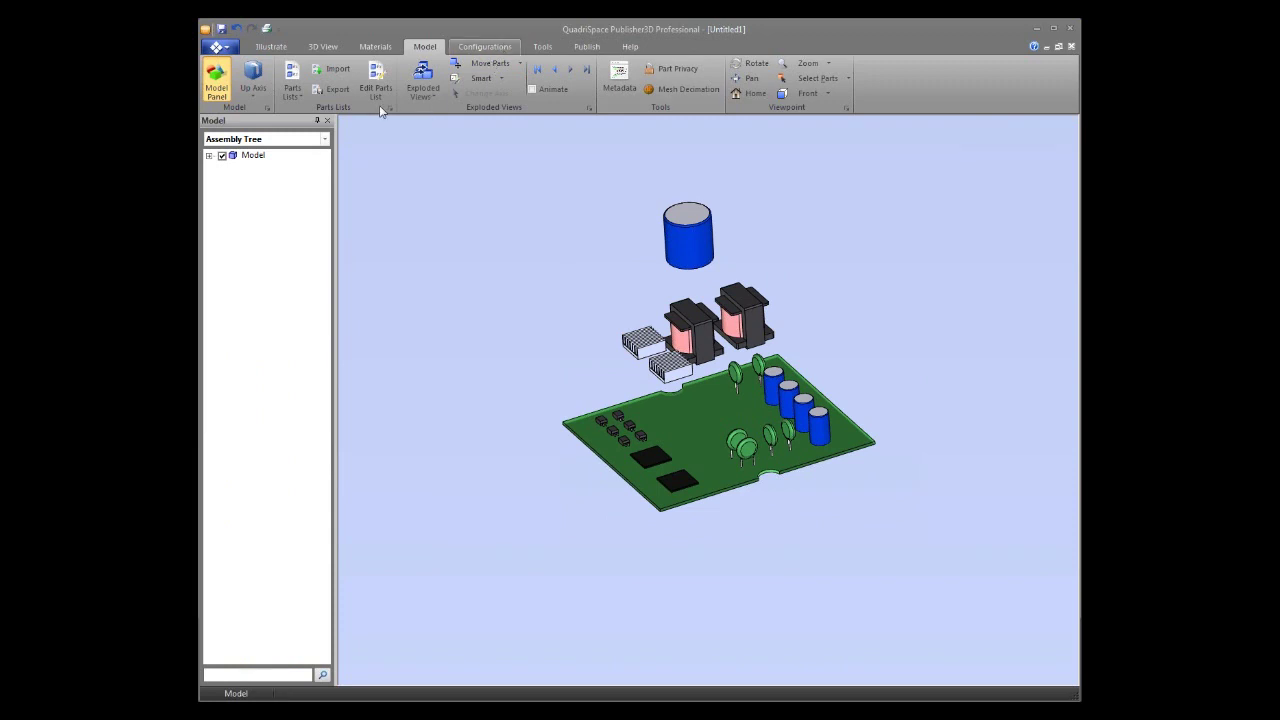
- Examine the part names and quantities in the board configuration's parts list, and close the list
click(294, 96)
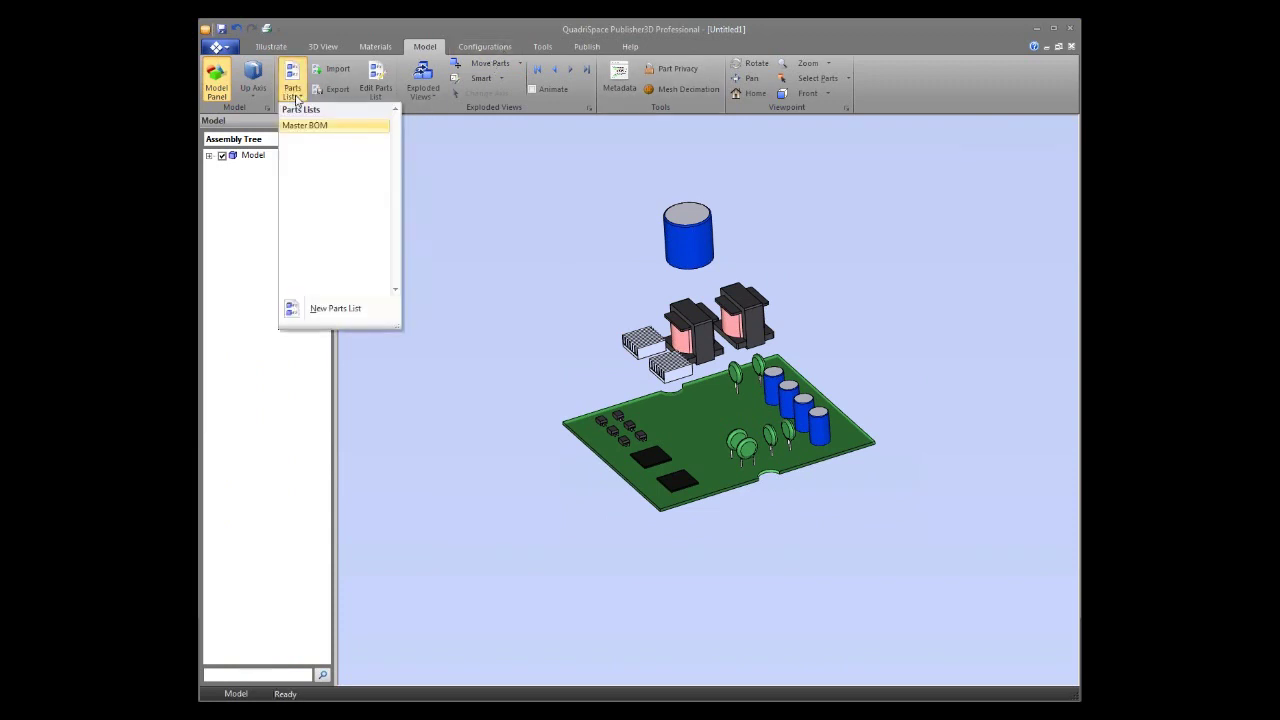
click(378, 90)
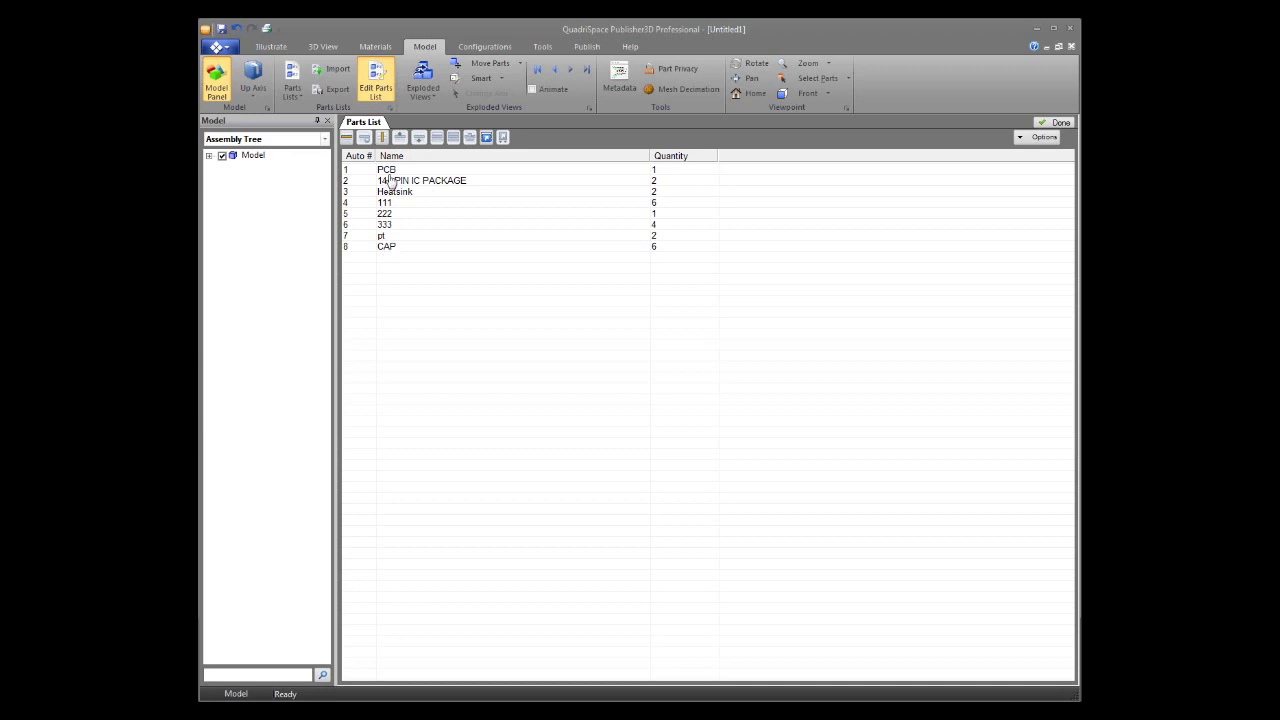
click(1066, 124)
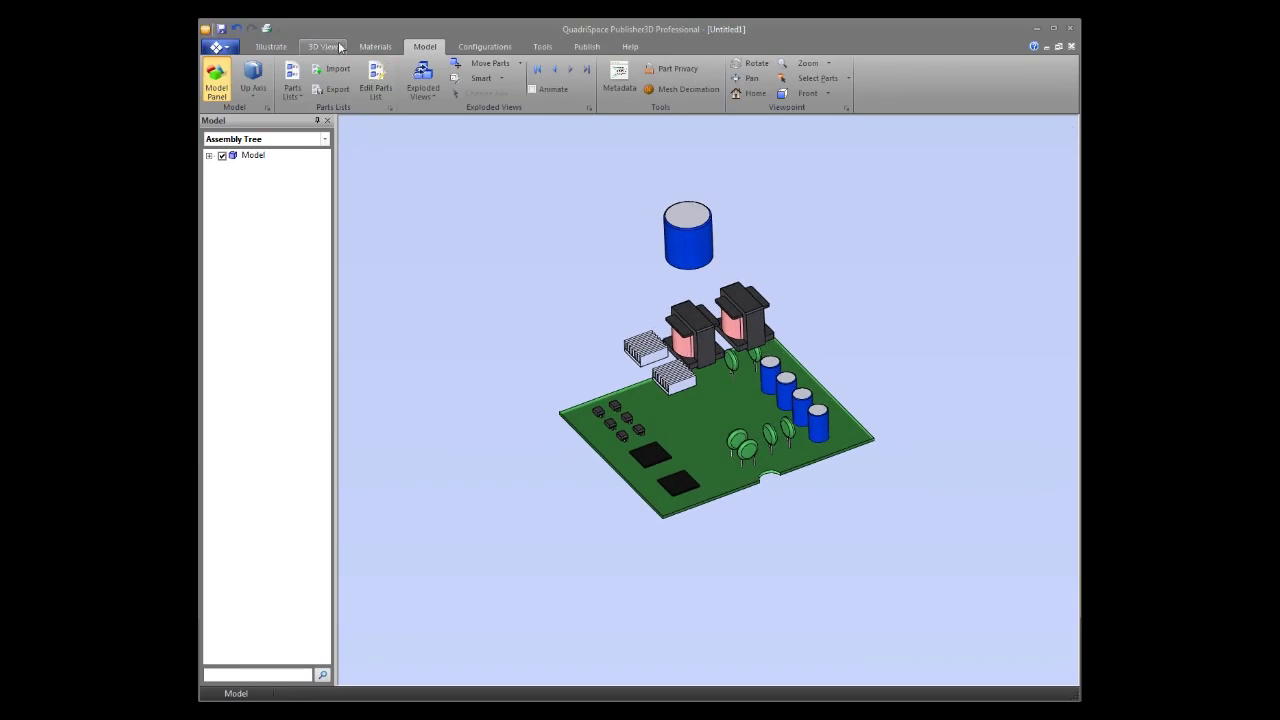
- Create an illustration named Illustration(1) and automatically generate callouts for all visible parts
click(280, 47)
click(216, 75)
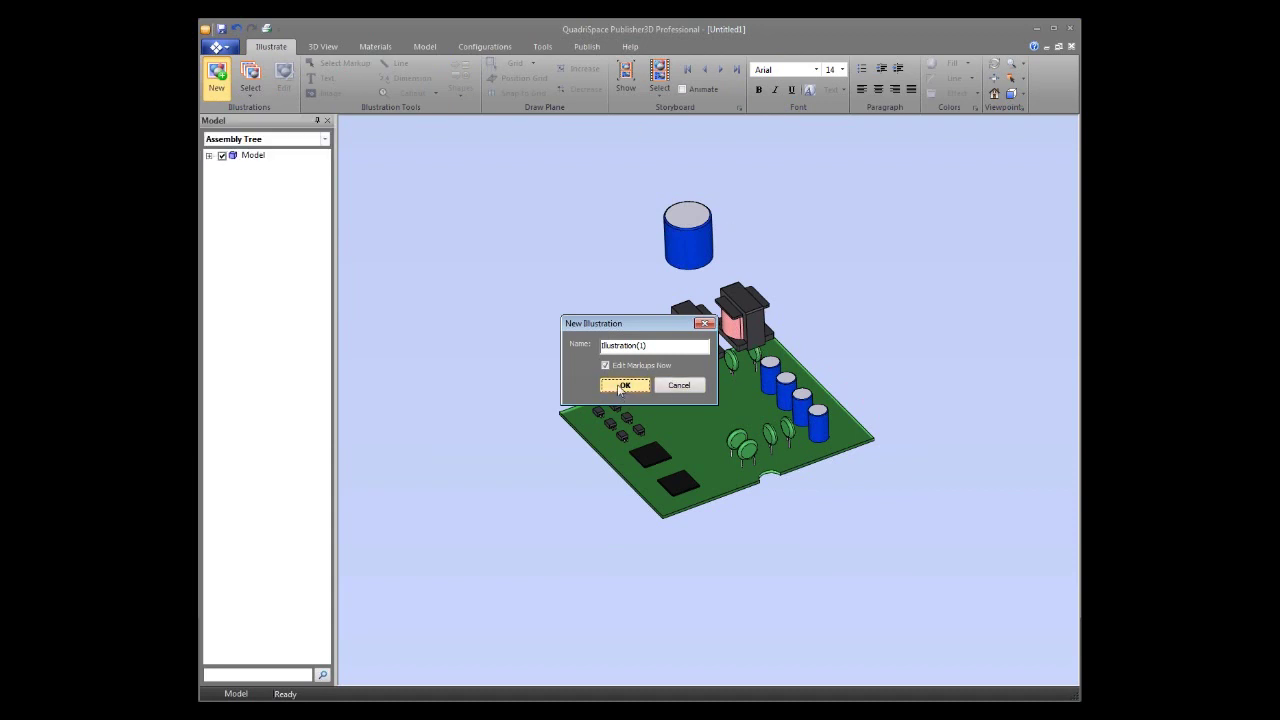
click(622, 386)
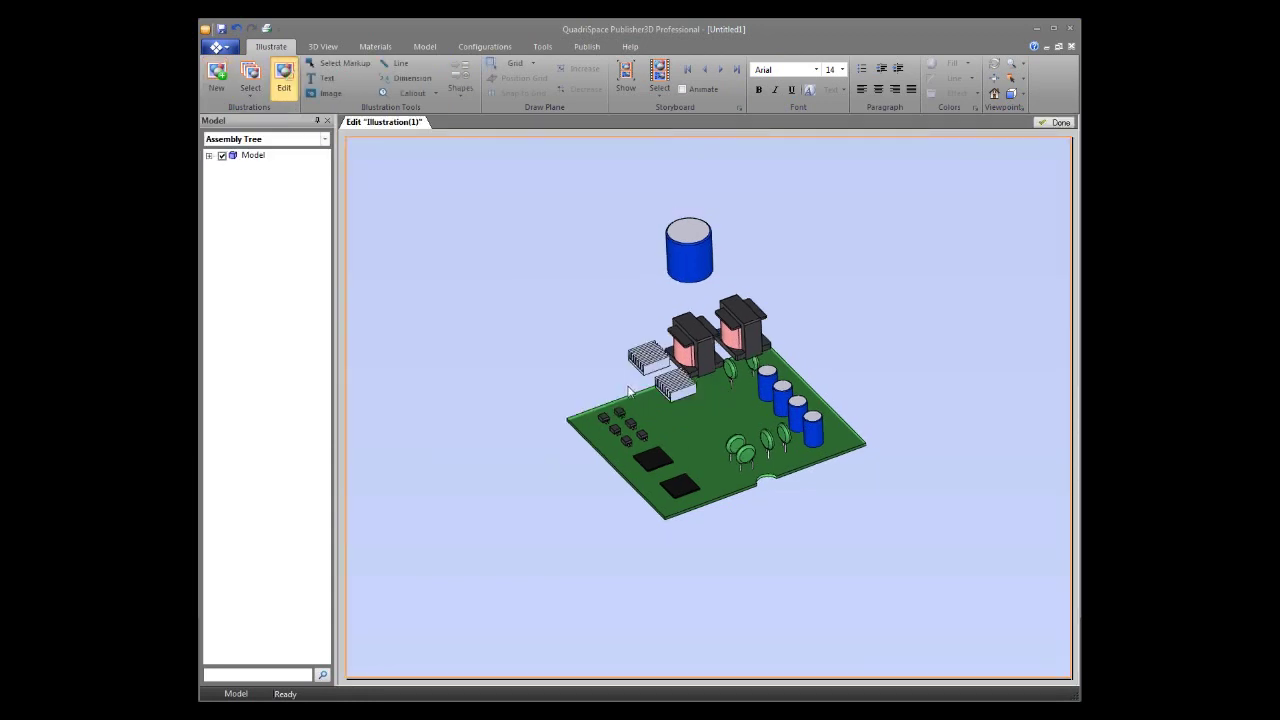
click(436, 93)
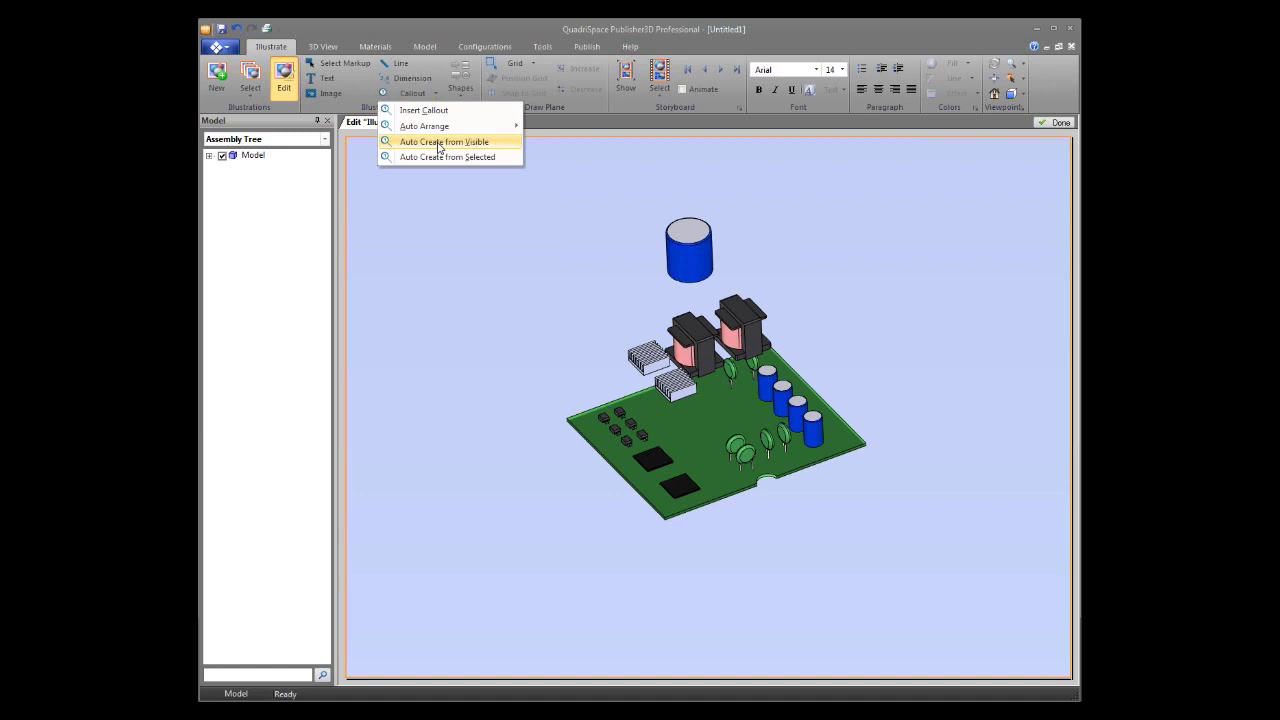
click(439, 145)
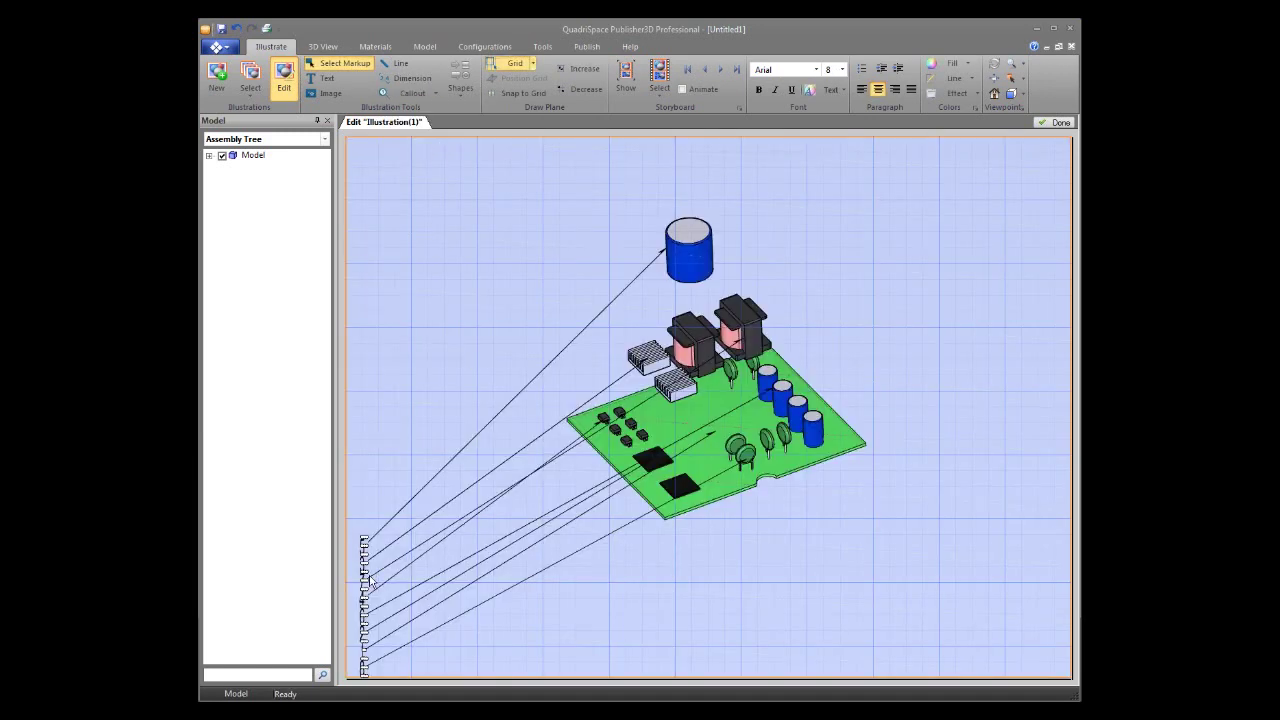
- Bring the callout column closer to the board, placing callout 6 beyond the small blue capacitors and callout 8 below the board's front edge
drag(370, 578, 512, 368)
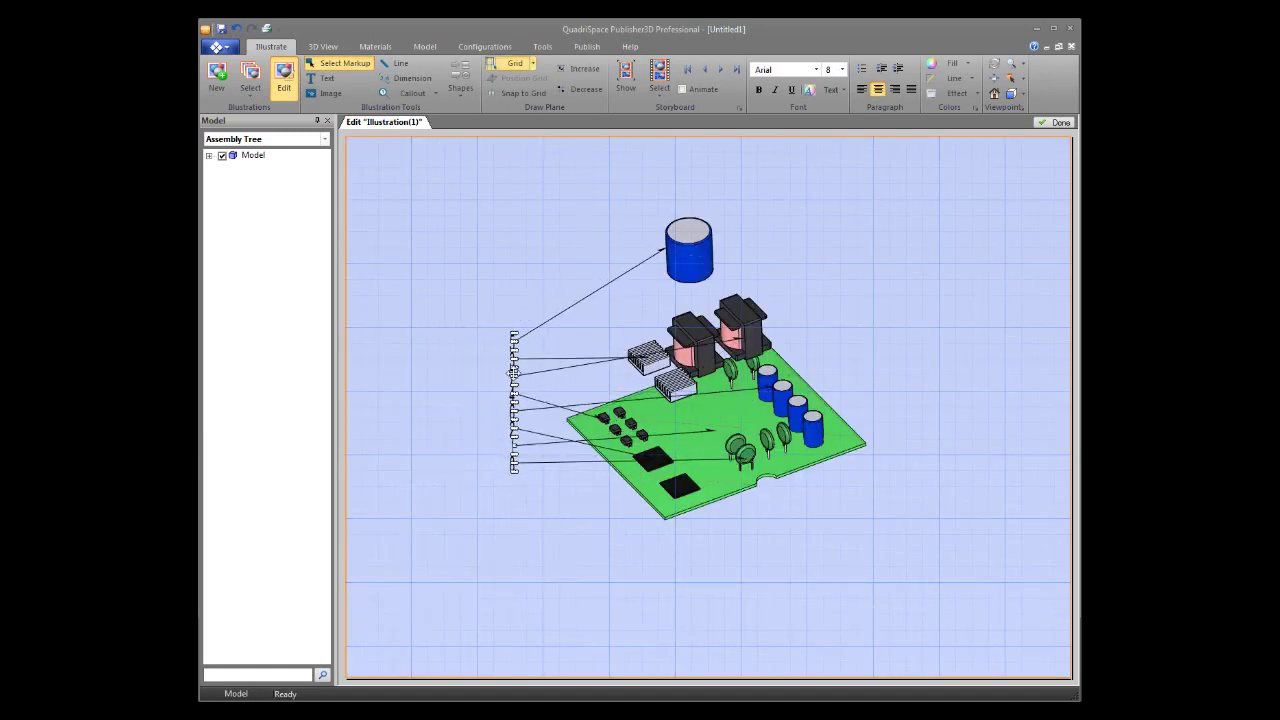
click(564, 497)
drag(512, 412, 892, 360)
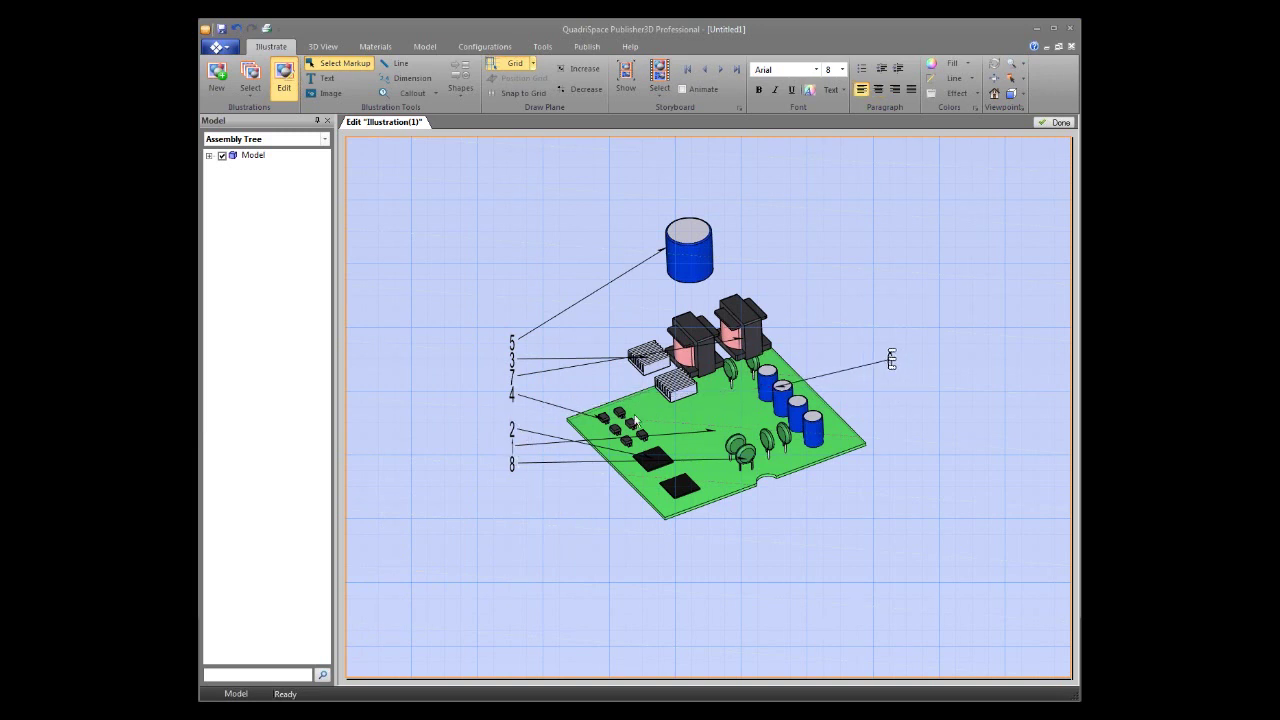
click(512, 432)
click(514, 462)
drag(514, 463, 775, 505)
- Place callout 2 below the IC packages and callout 7 beside the rear transformer, and finish editing the illustration
click(513, 430)
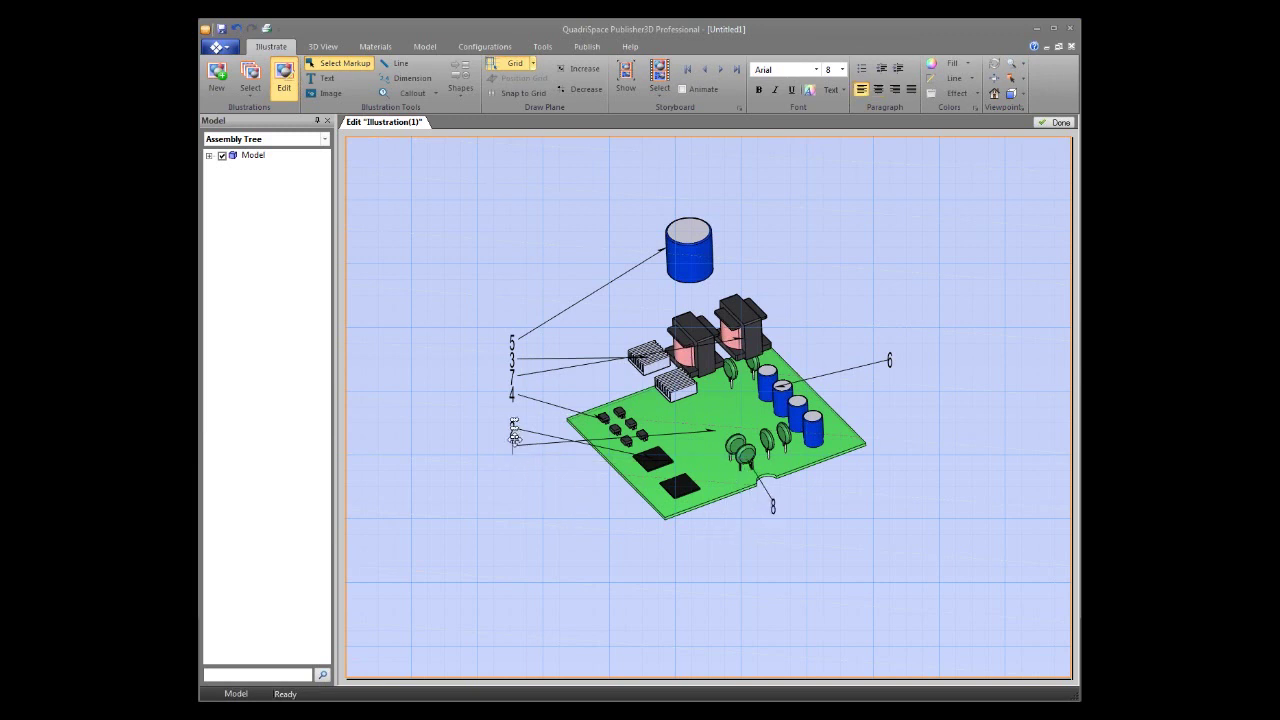
drag(515, 428, 578, 494)
click(518, 372)
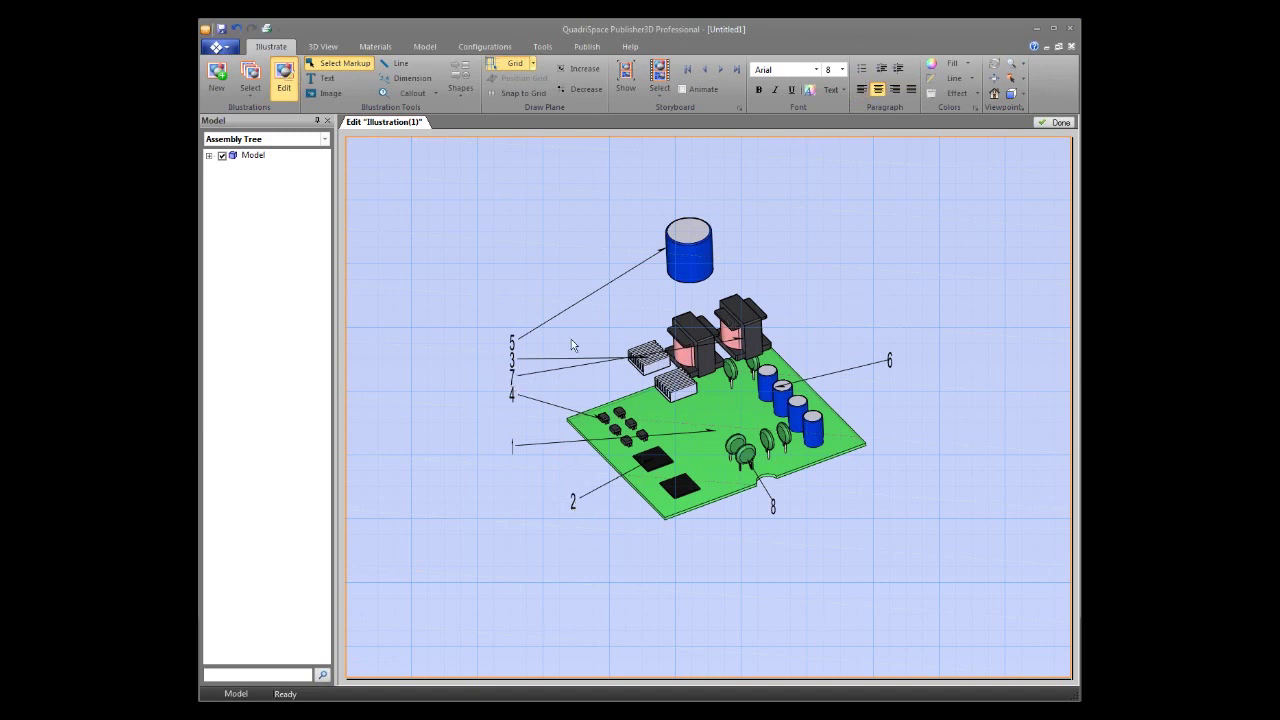
click(513, 380)
click(800, 333)
drag(512, 375, 810, 316)
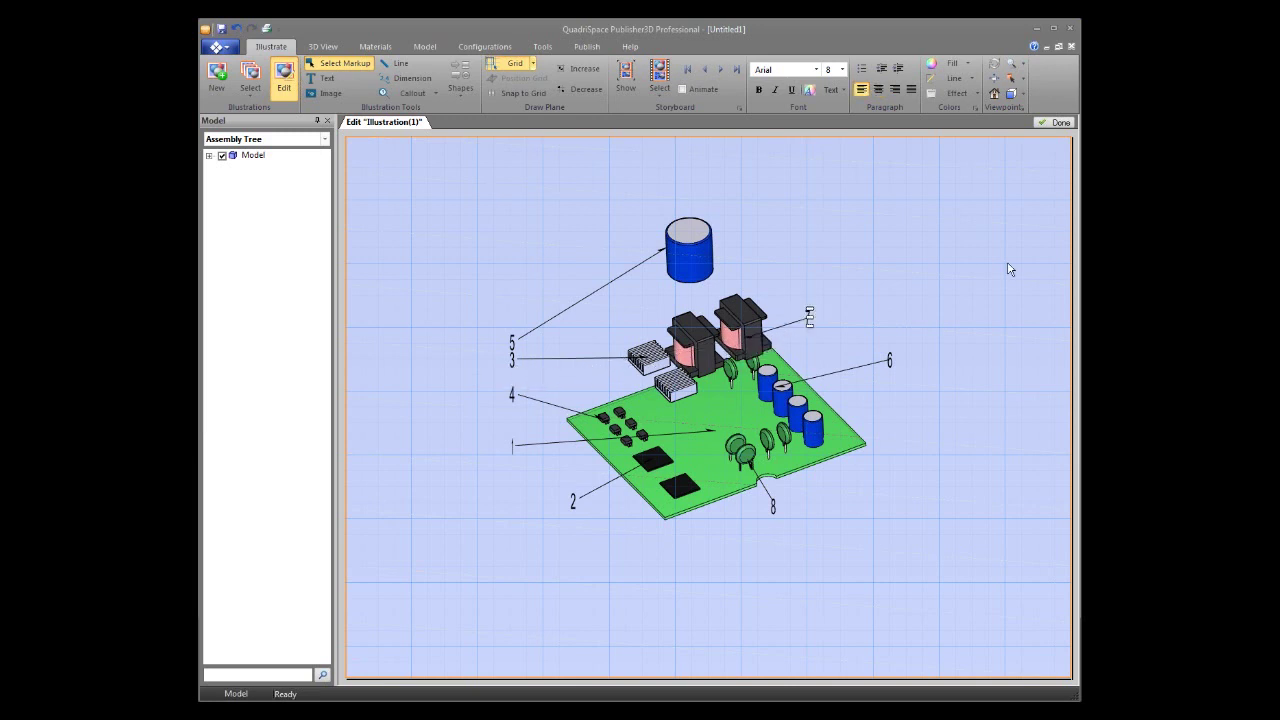
click(663, 326)
click(1055, 122)
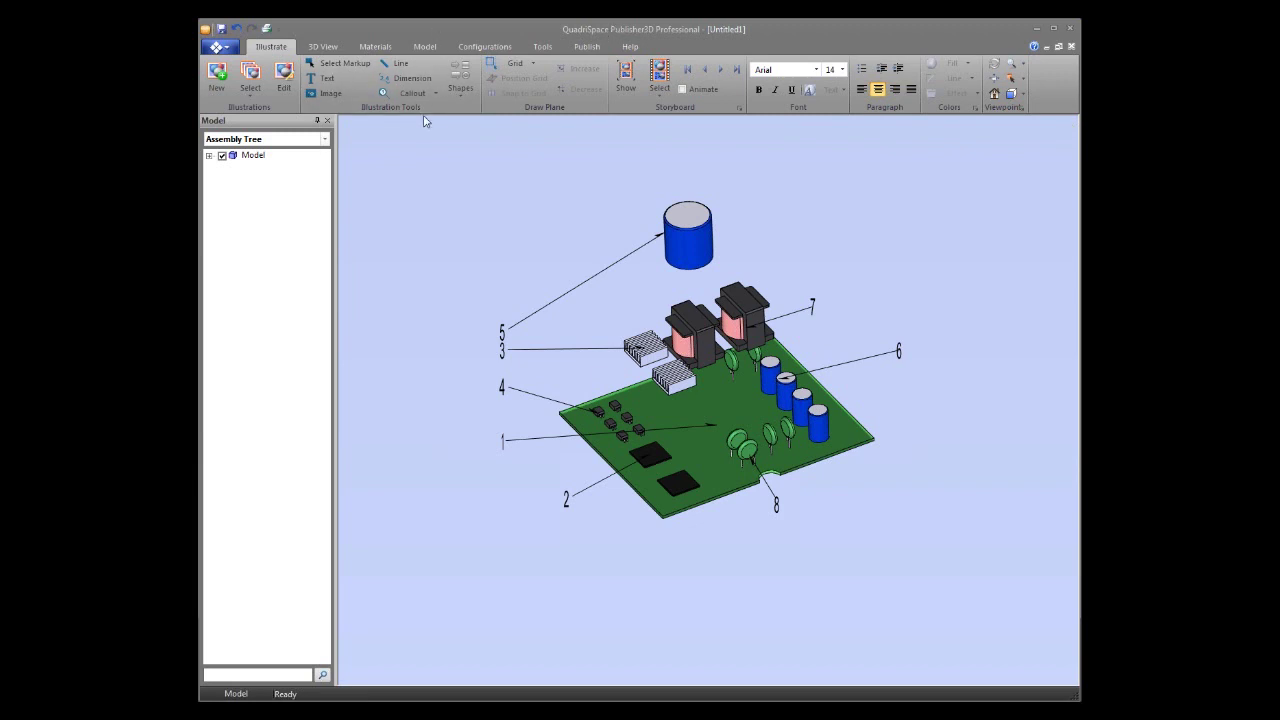
- Display the project tree and expand Scene(1) to list its configurations
click(247, 121)
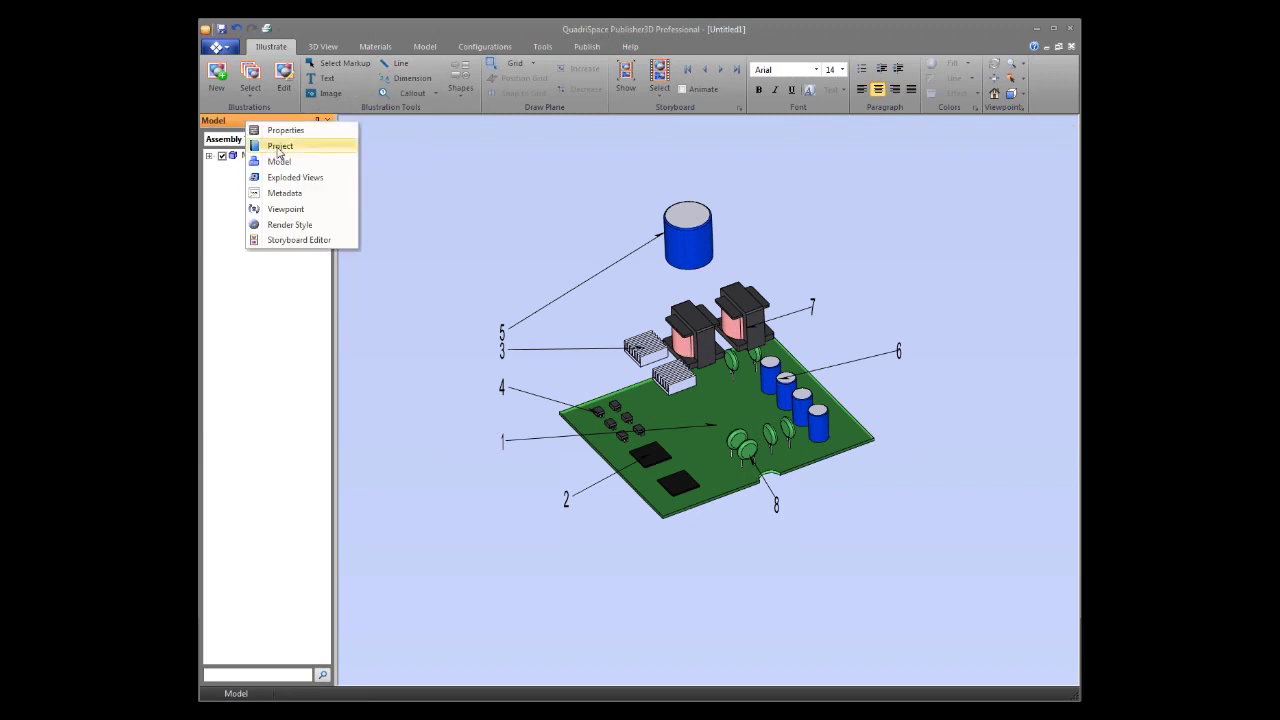
click(277, 148)
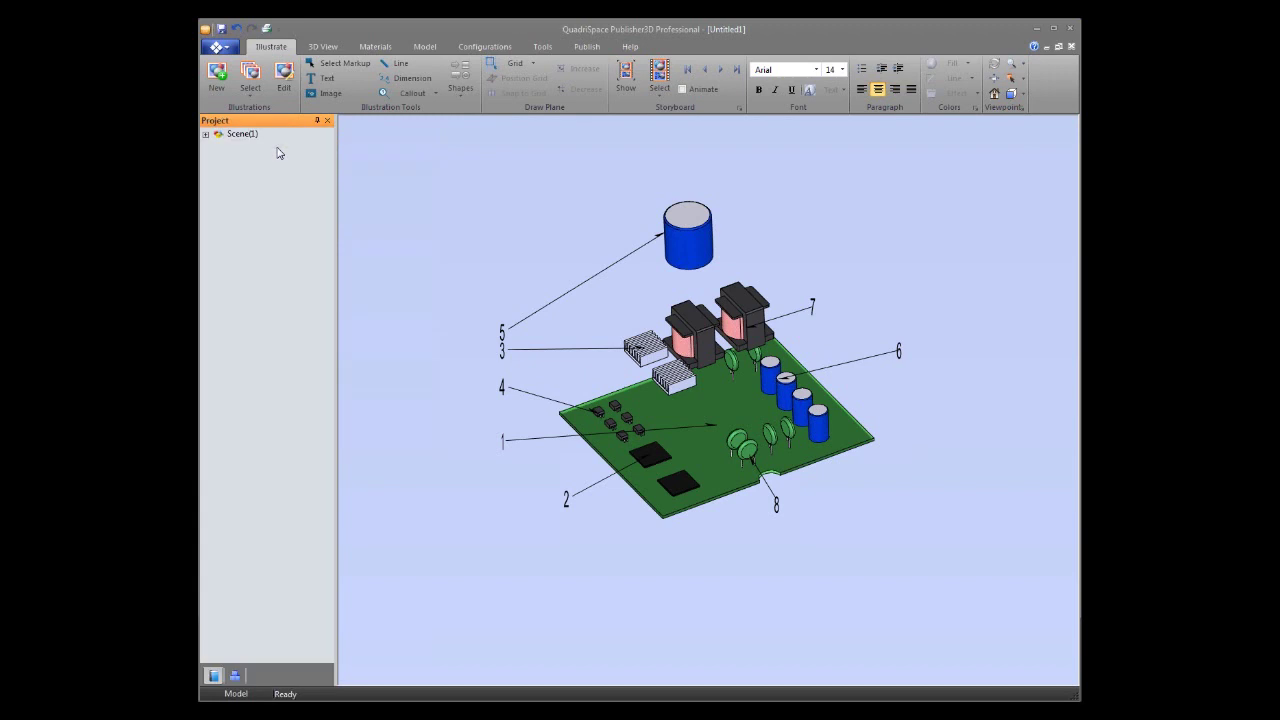
click(205, 134)
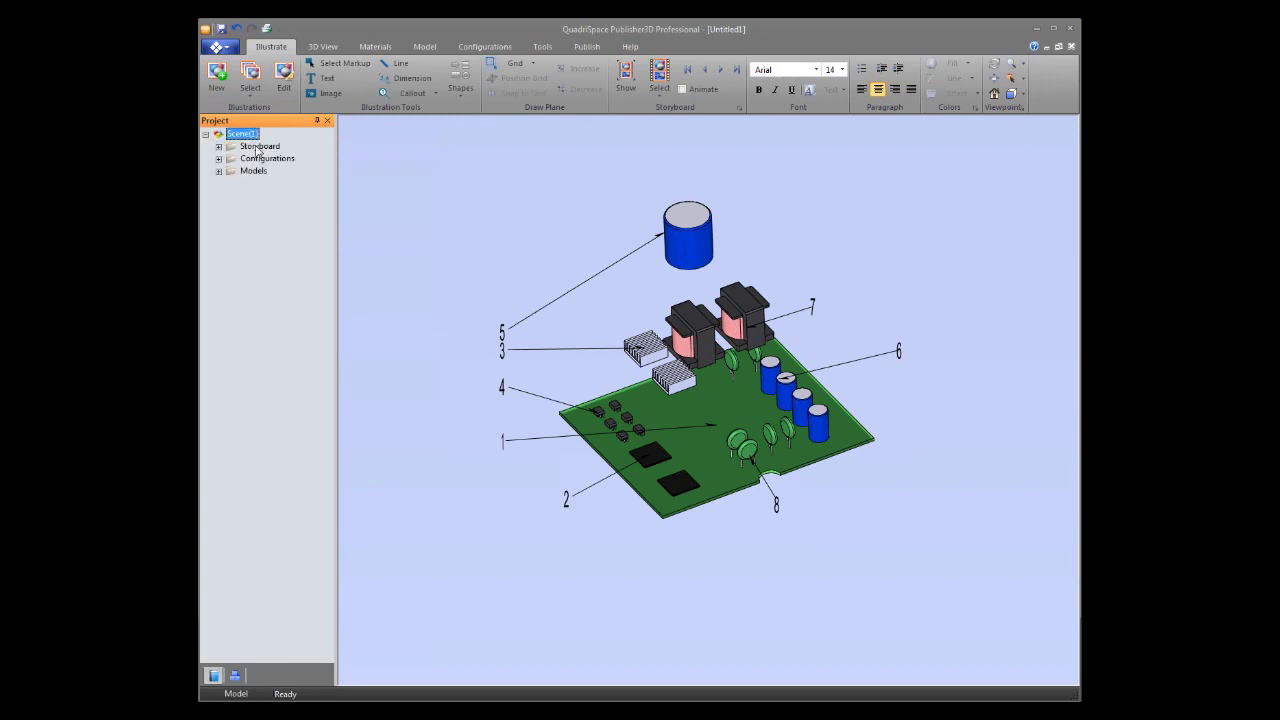
click(219, 146)
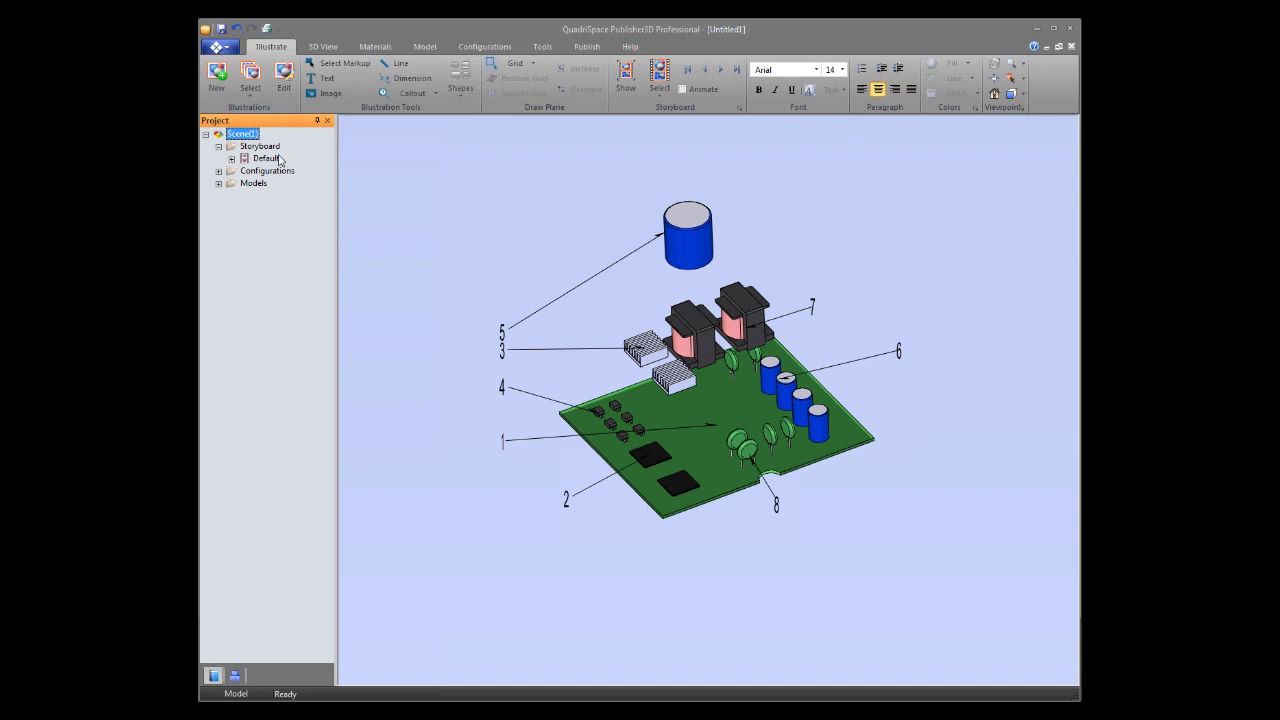
click(219, 146)
click(219, 158)
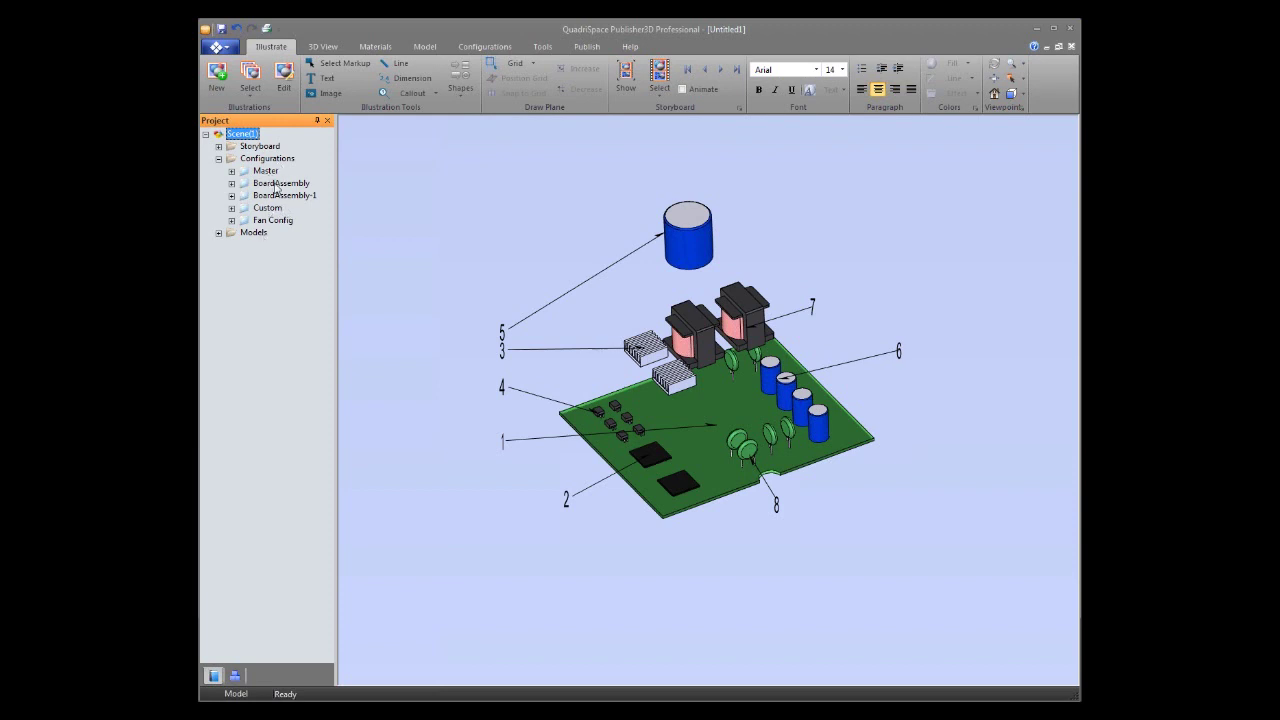
- Examine the Master configuration's parts list and the exploded view steps stored under BoardAssembly-1
click(231, 171)
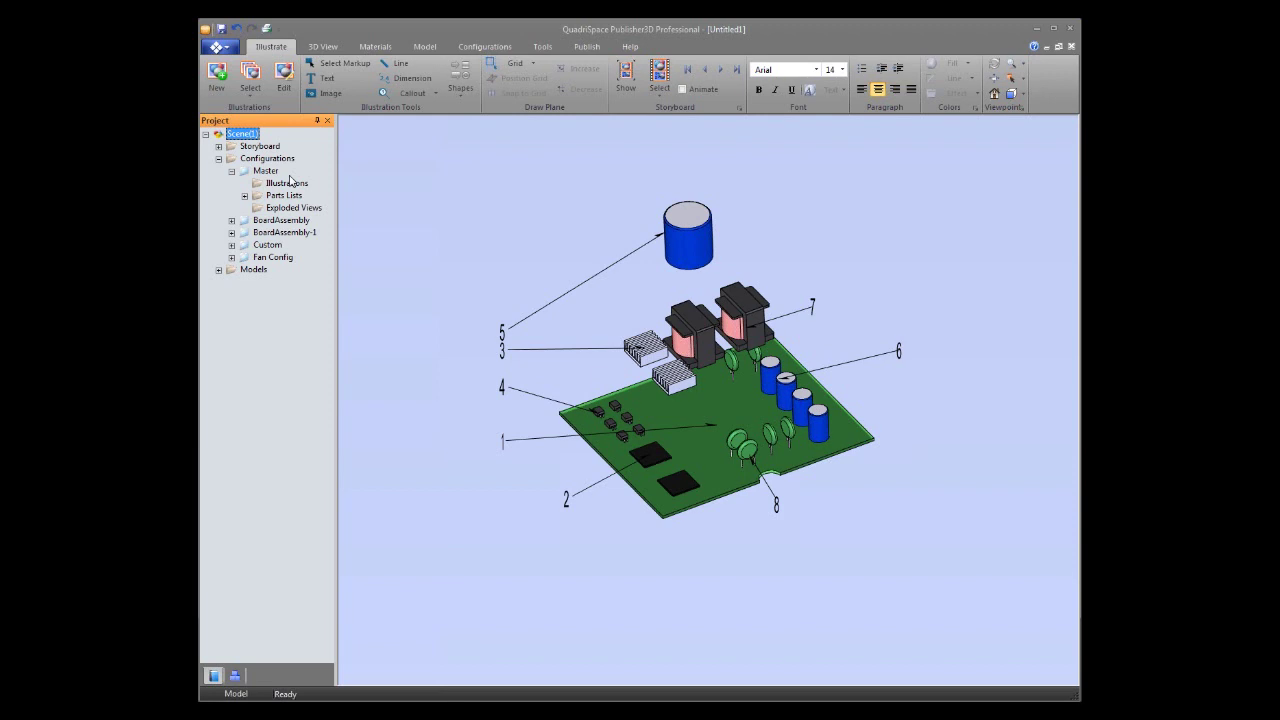
click(244, 195)
click(257, 208)
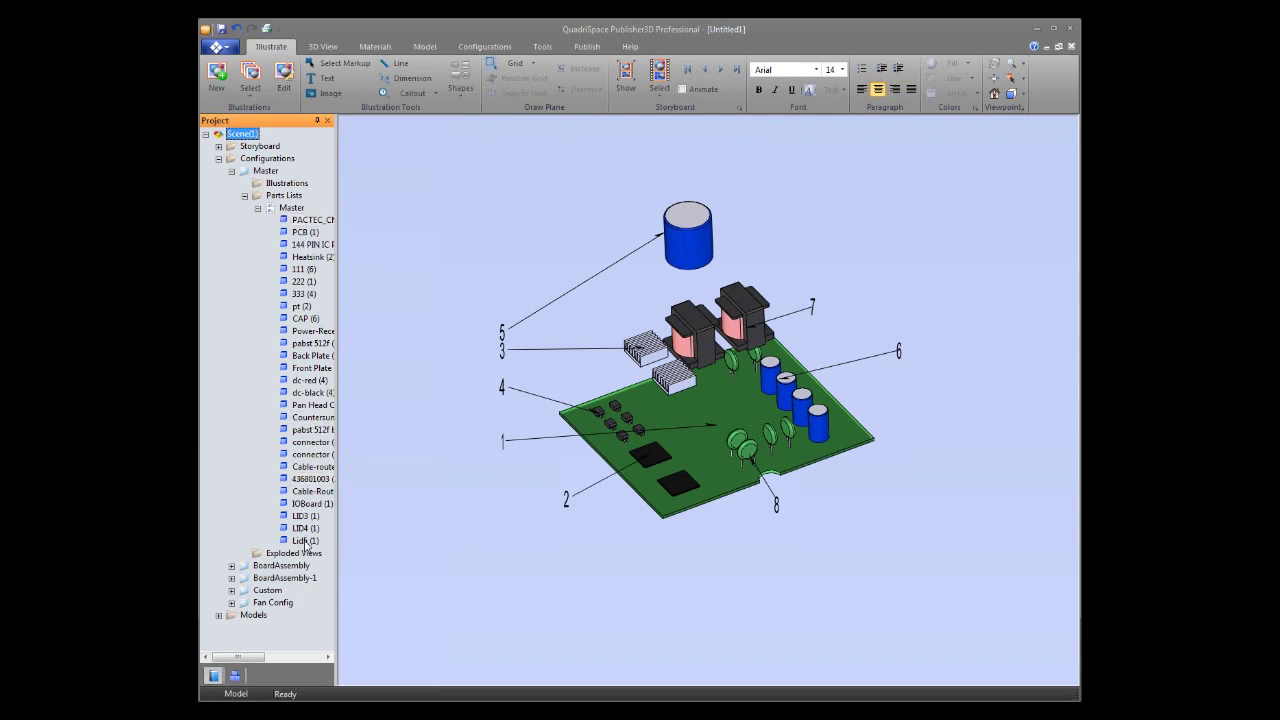
click(257, 208)
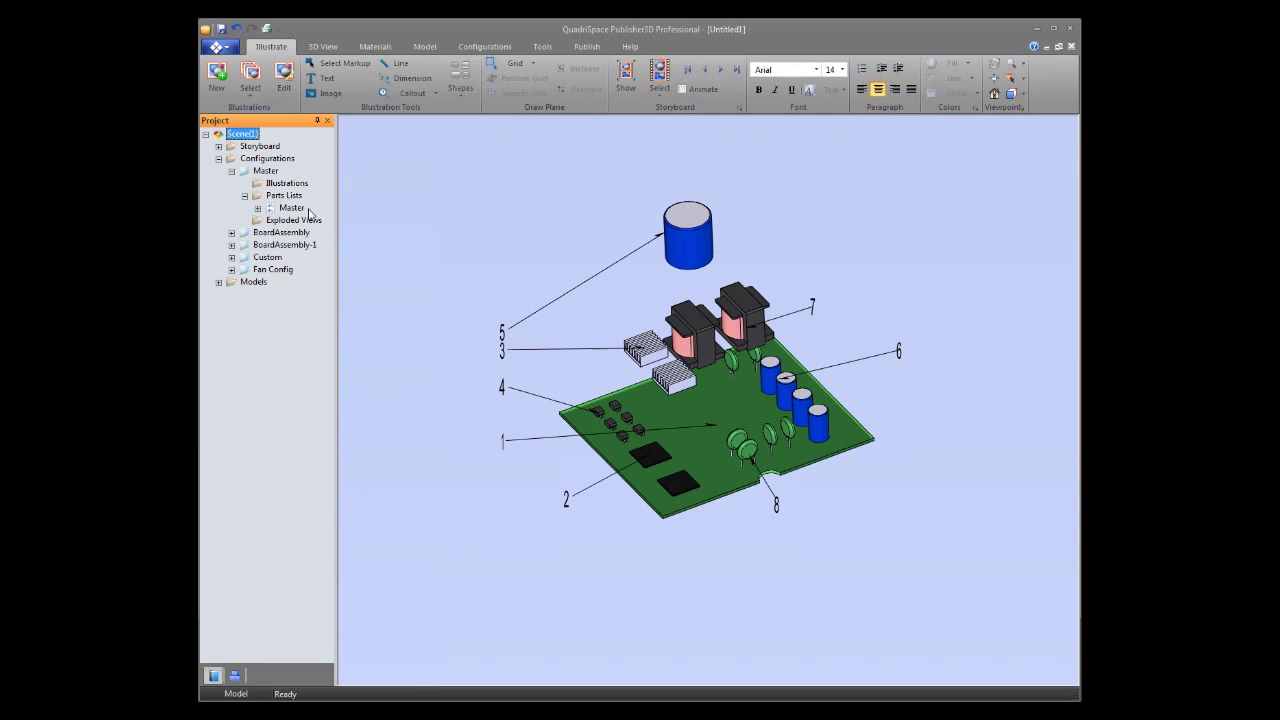
click(231, 245)
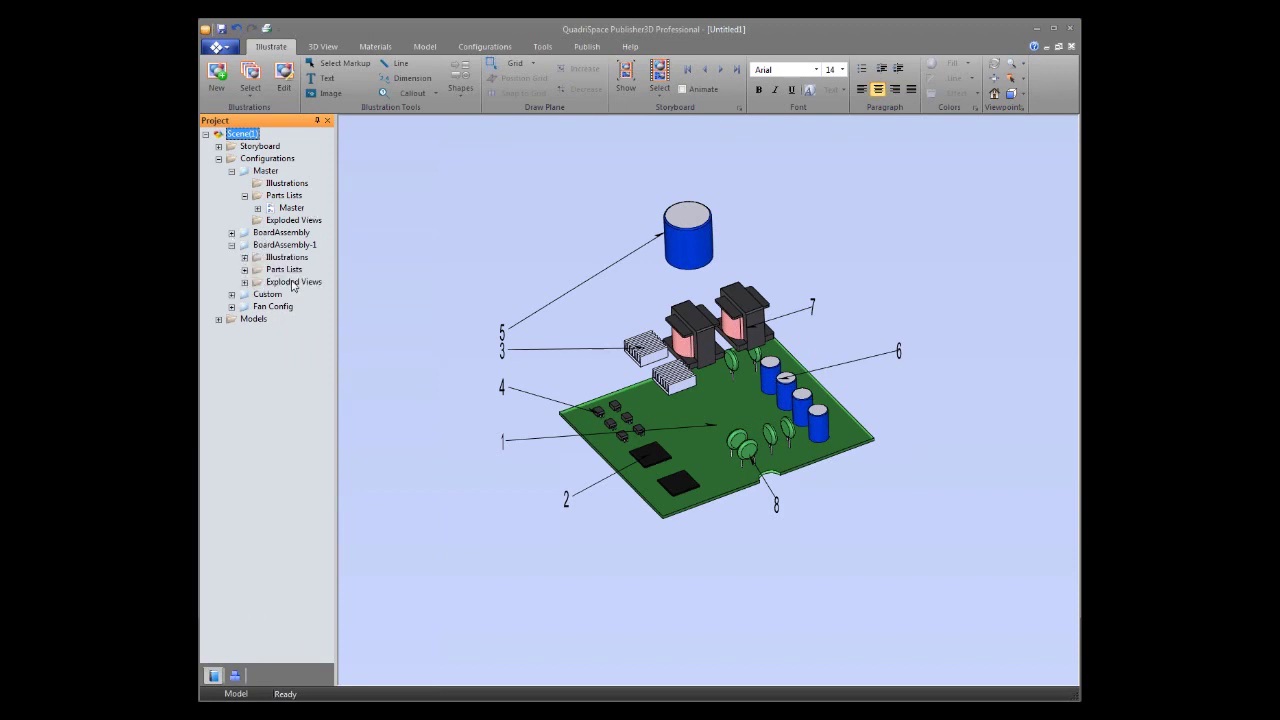
click(244, 282)
click(258, 294)
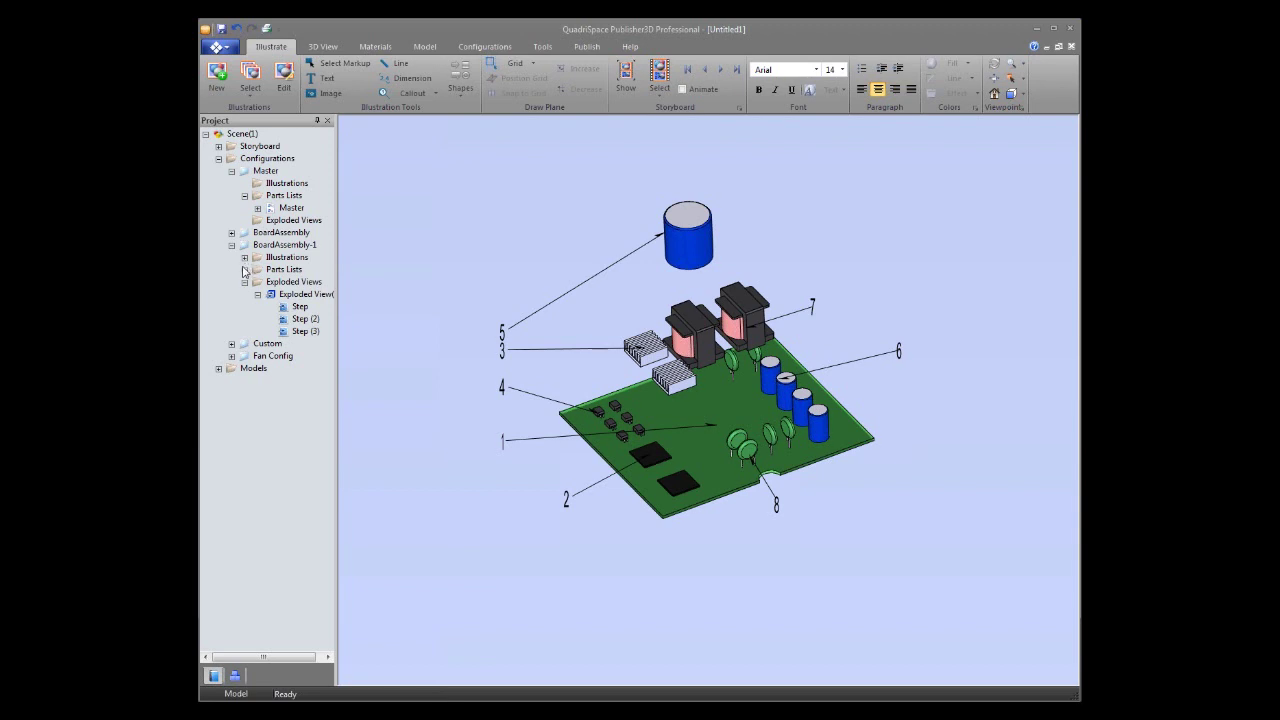
- Review the options for creating a dependent configuration under Master, and collapse Master and BoardAssembly-1 in the project tree
click(266, 171)
right_click(265, 173)
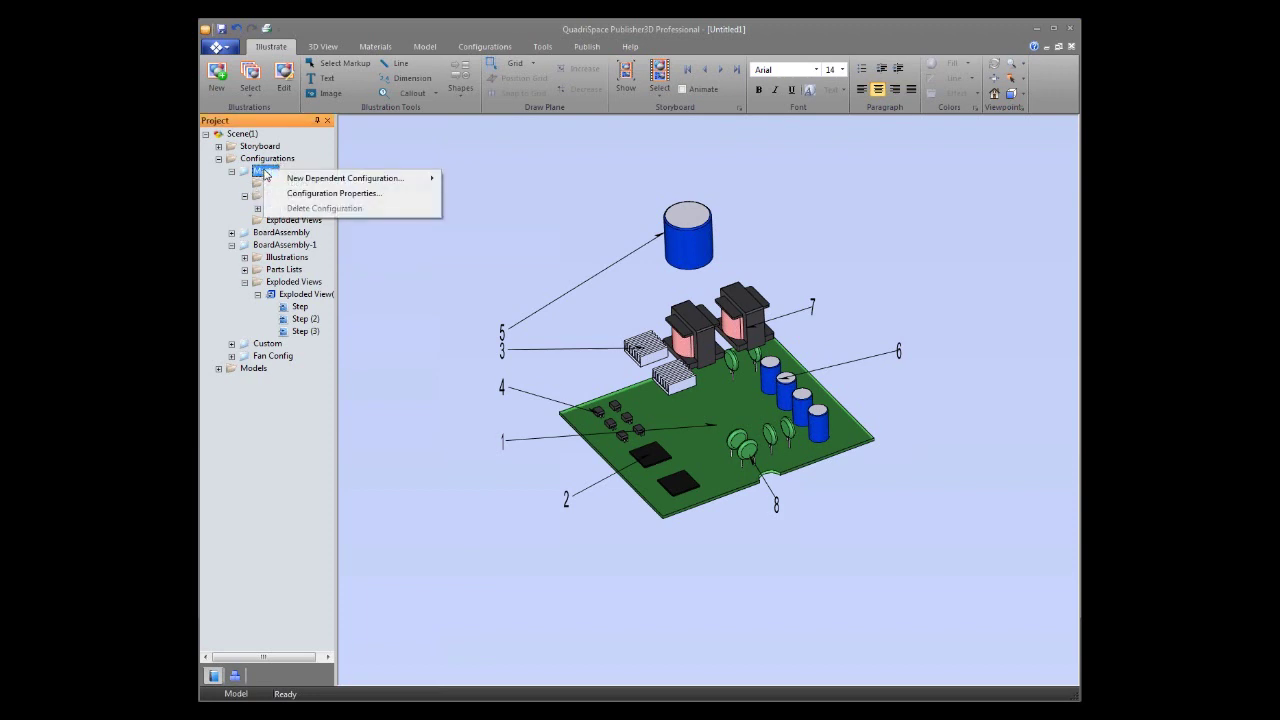
mouse_move(400, 178)
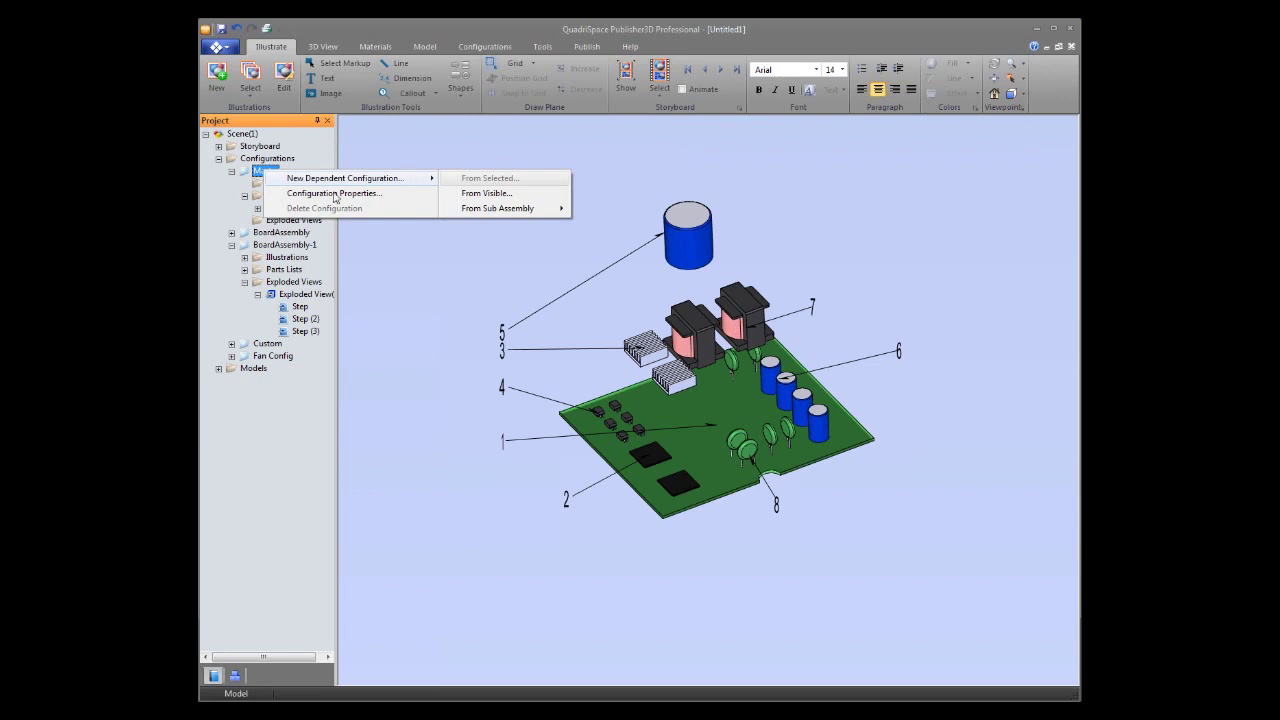
click(248, 177)
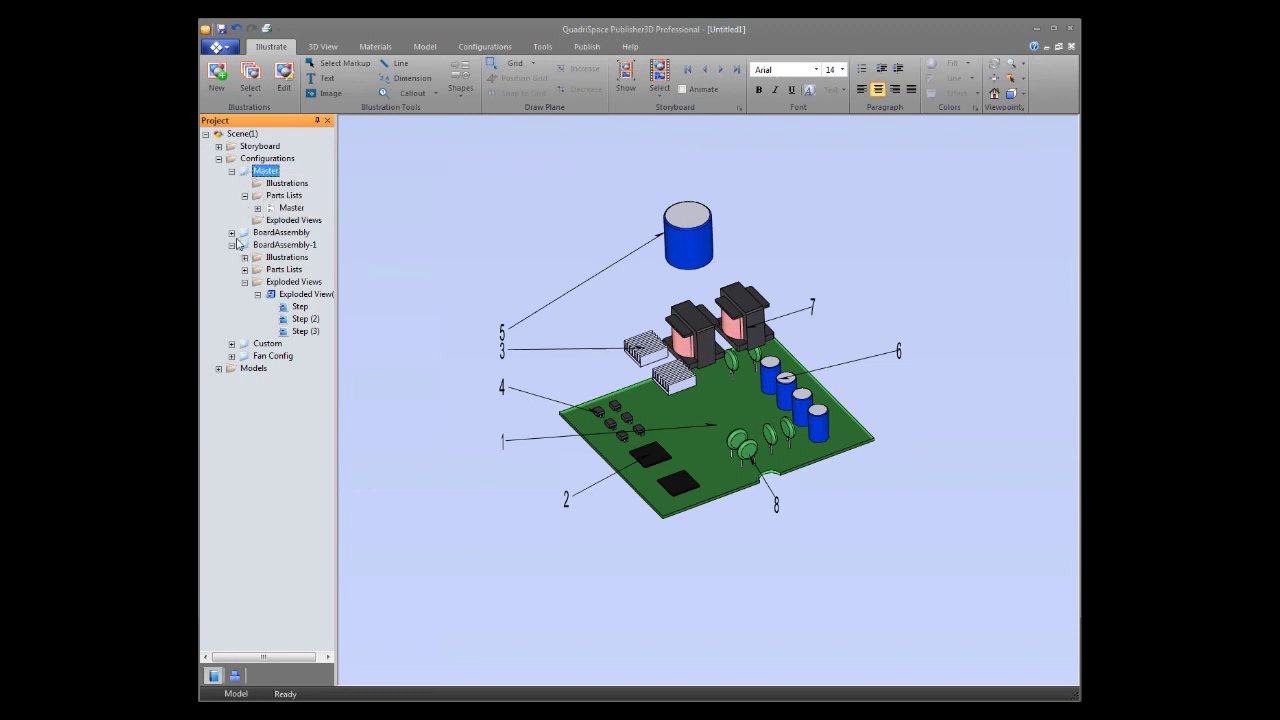
click(231, 171)
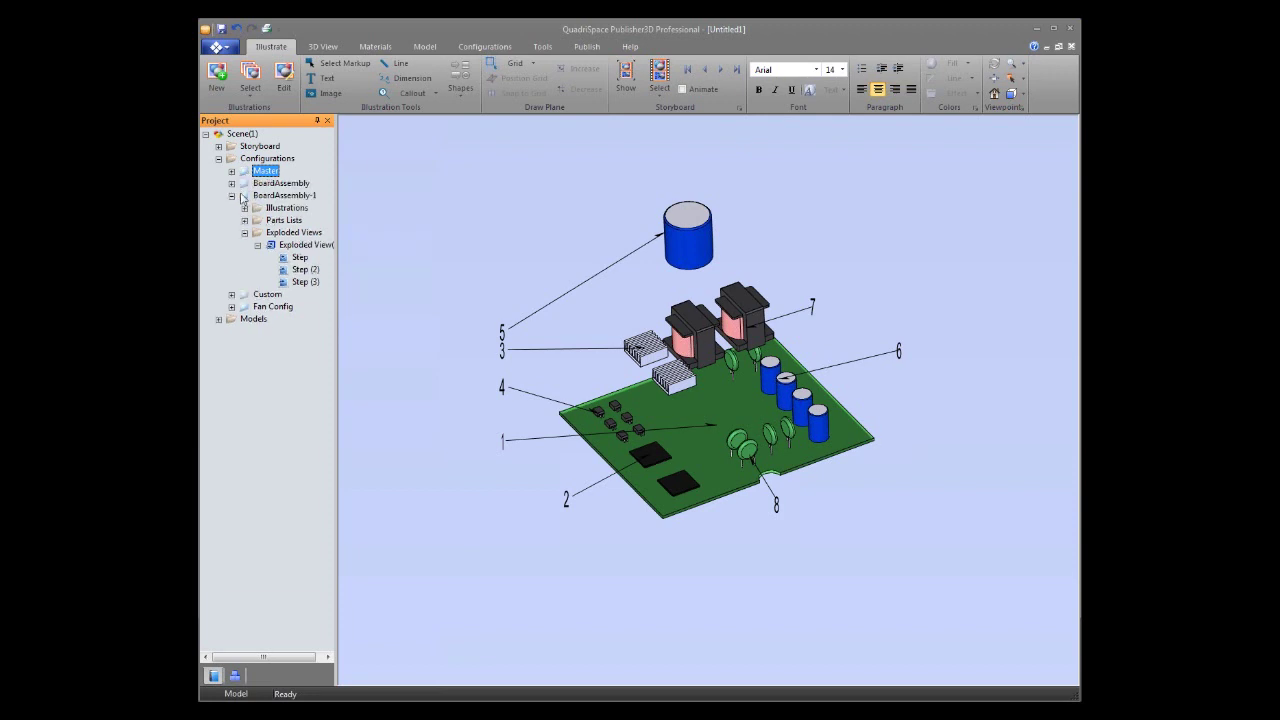
click(231, 195)
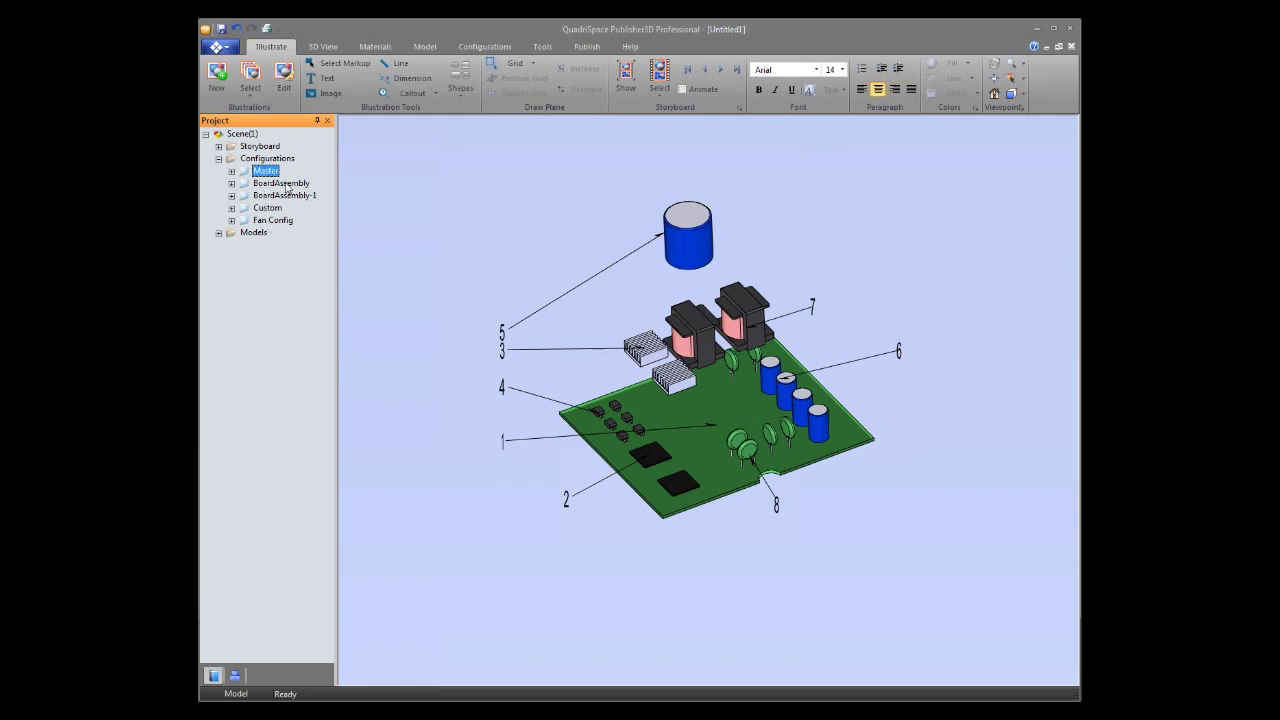
- Create a dependent configuration named BoardAssembly-2 under Master from the BoardAssembly sub-assembly
click(233, 172)
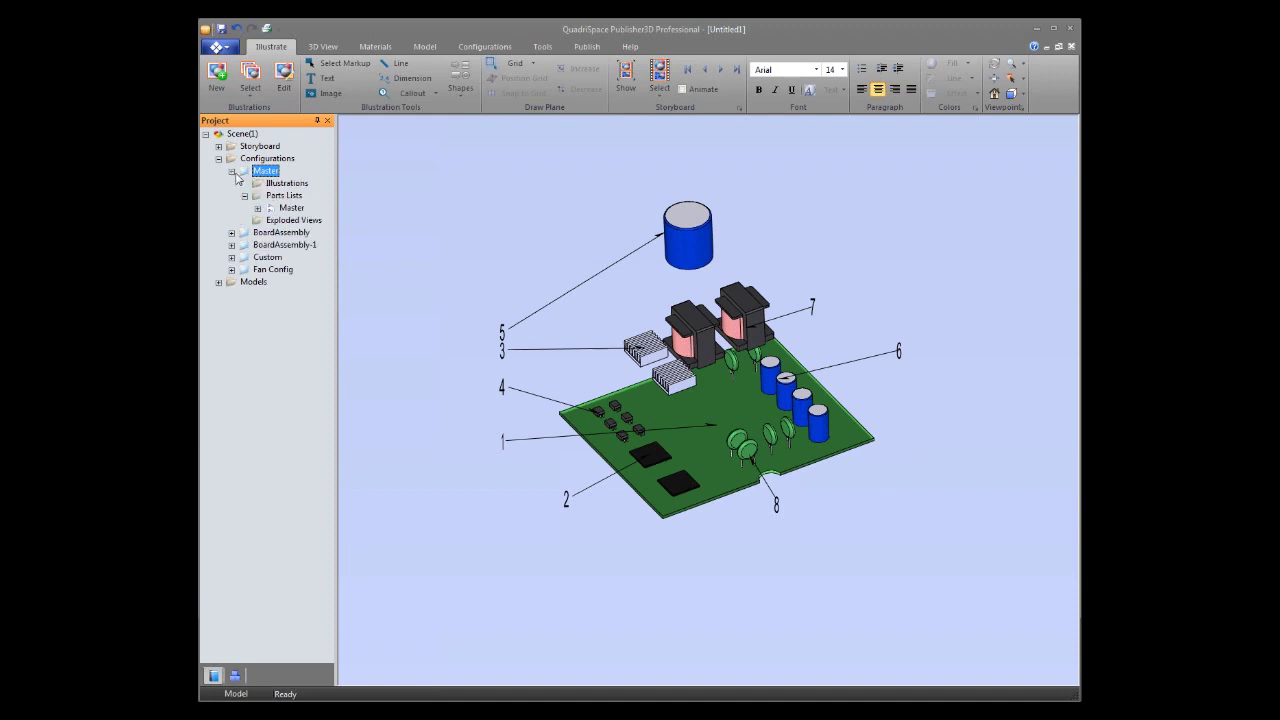
right_click(265, 175)
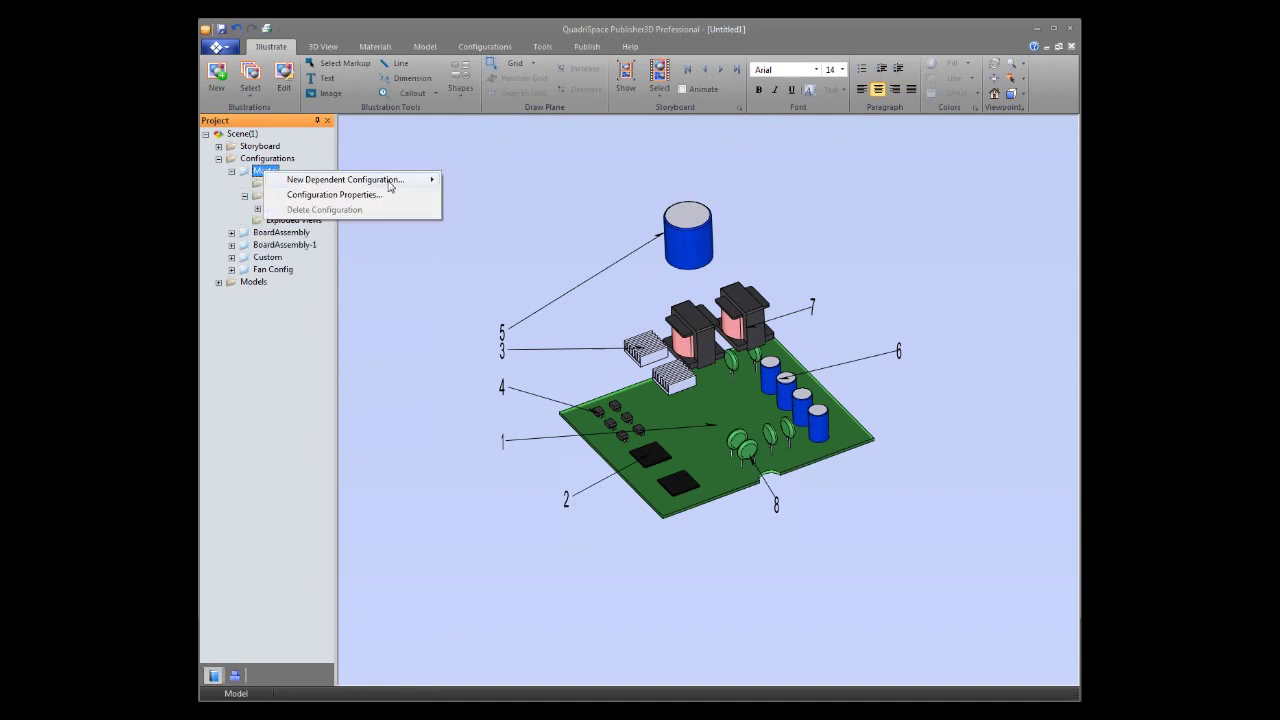
mouse_move(390, 187)
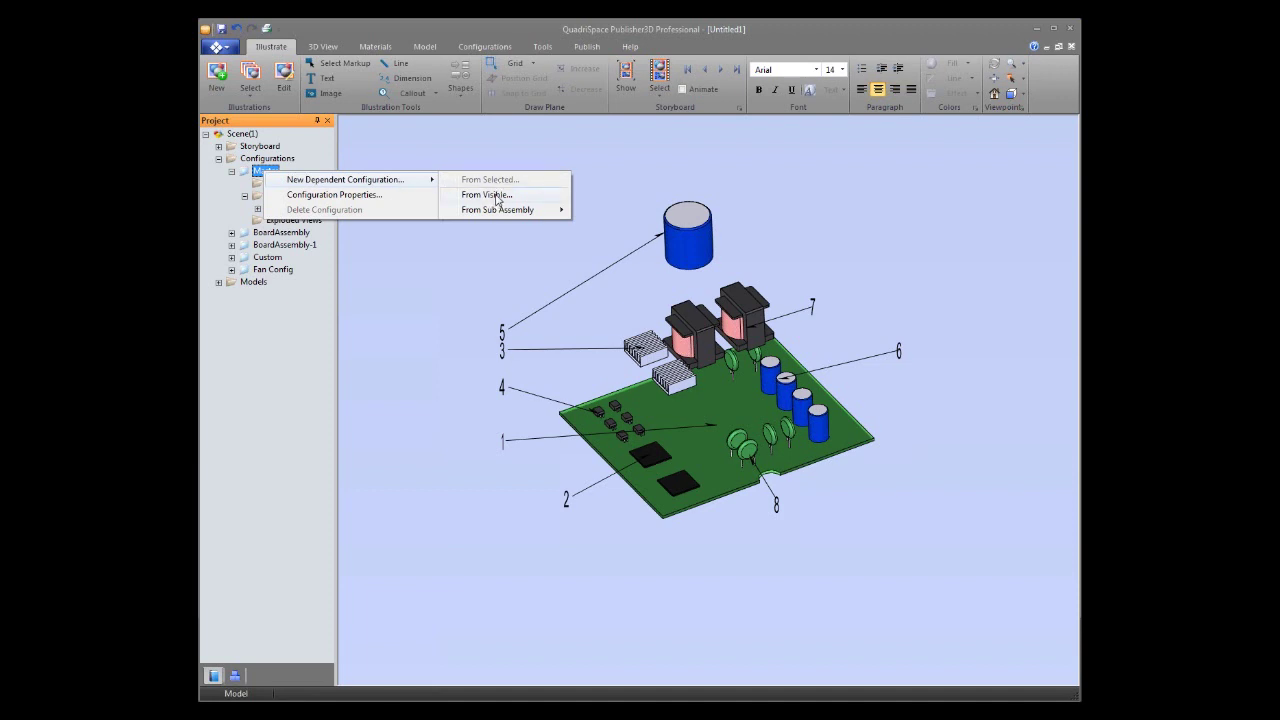
mouse_move(490, 212)
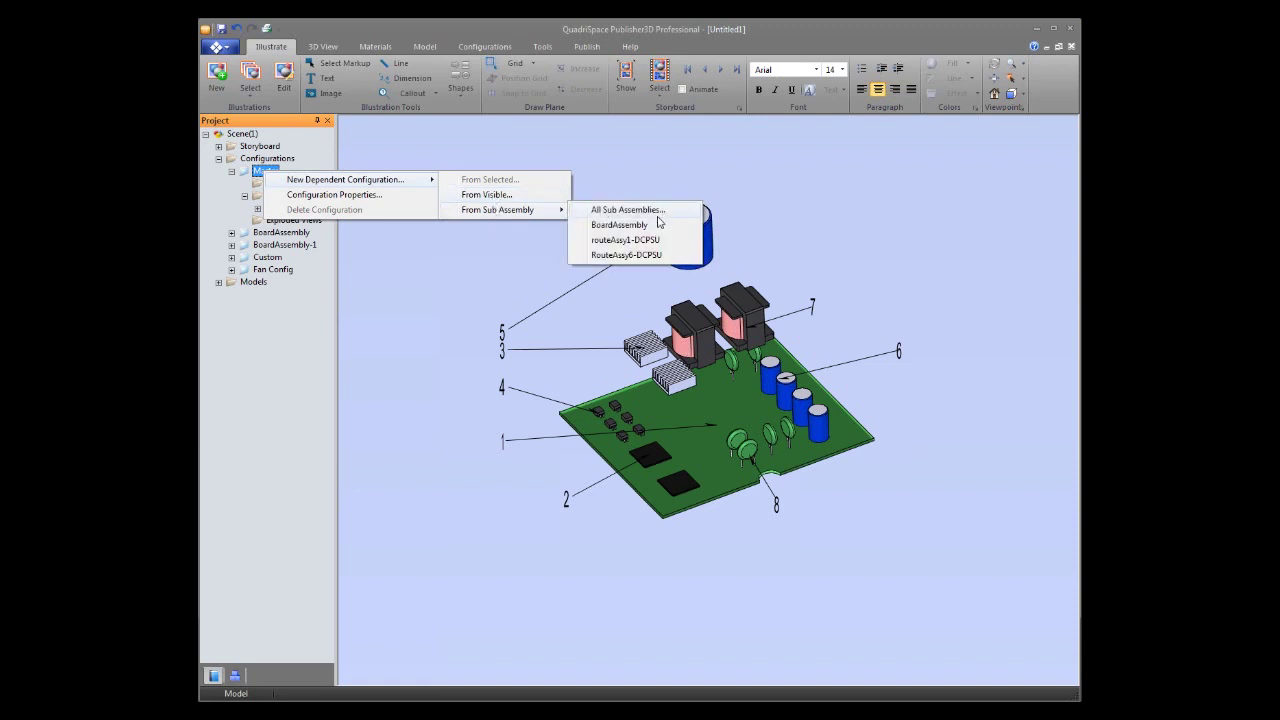
click(620, 225)
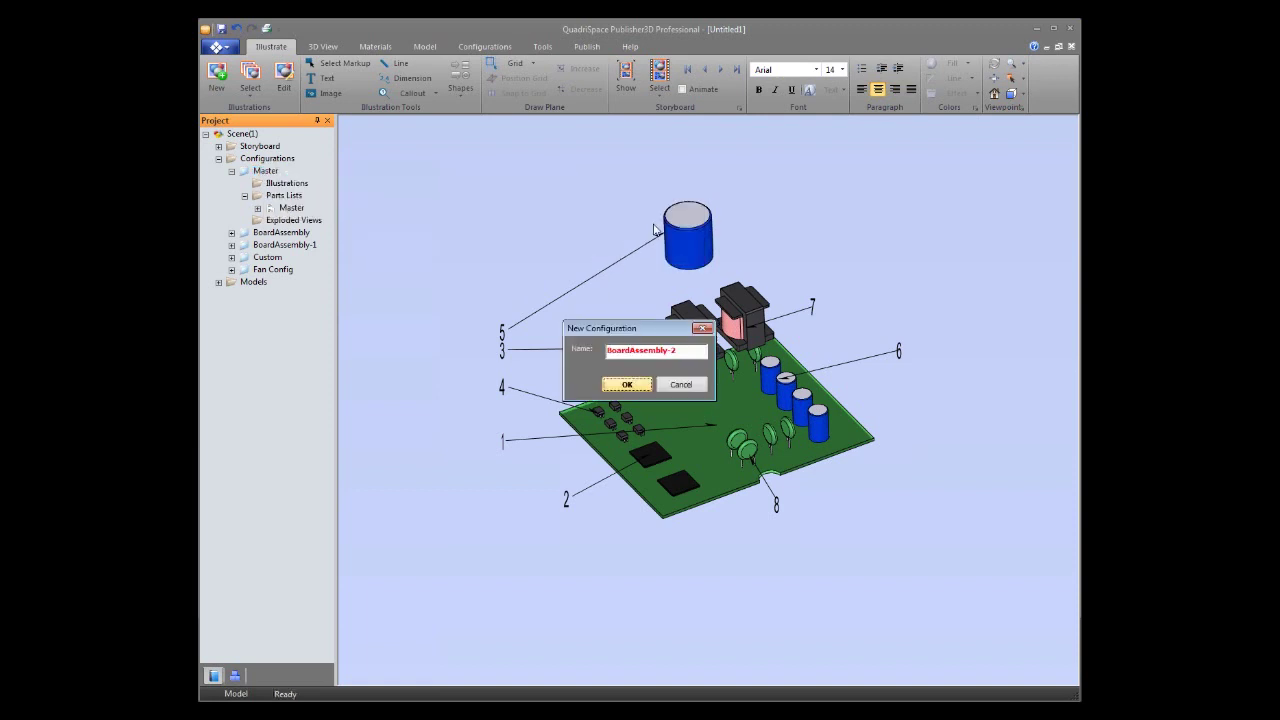
click(637, 386)
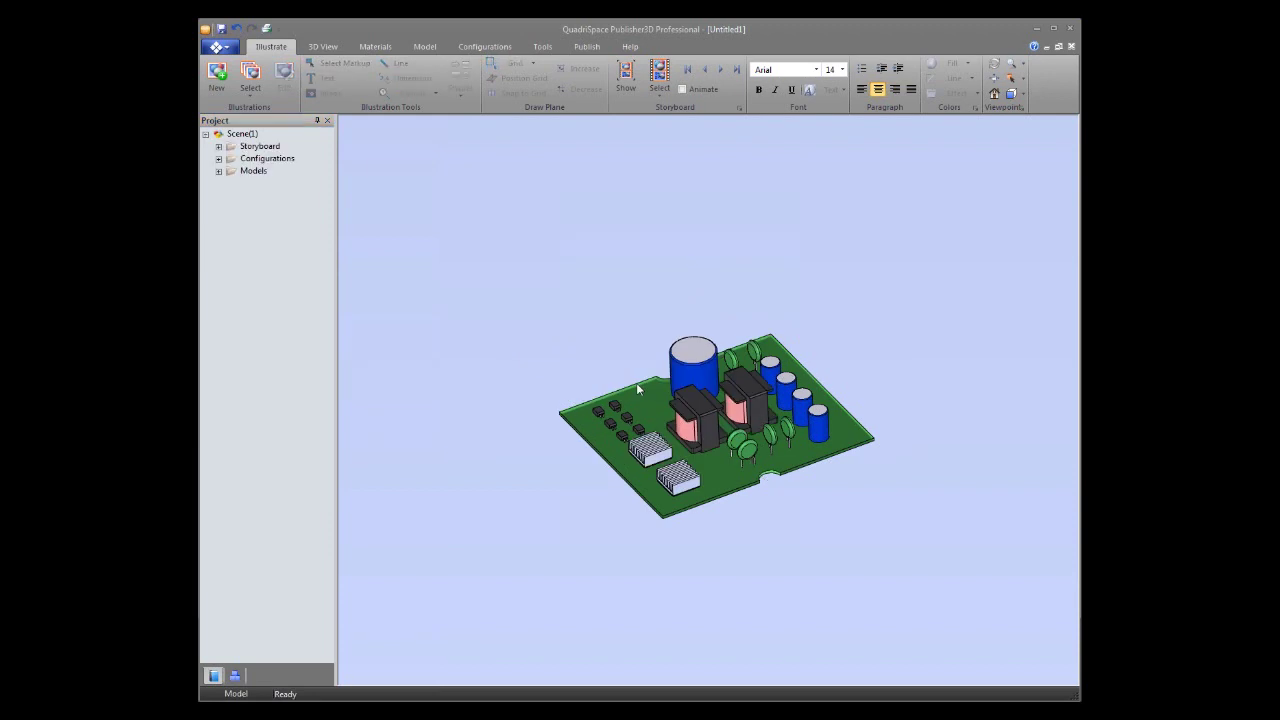
- Expand the configurations and Master in the project tree to compare the dependent BoardAssembly-2 with the independent configurations
click(219, 159)
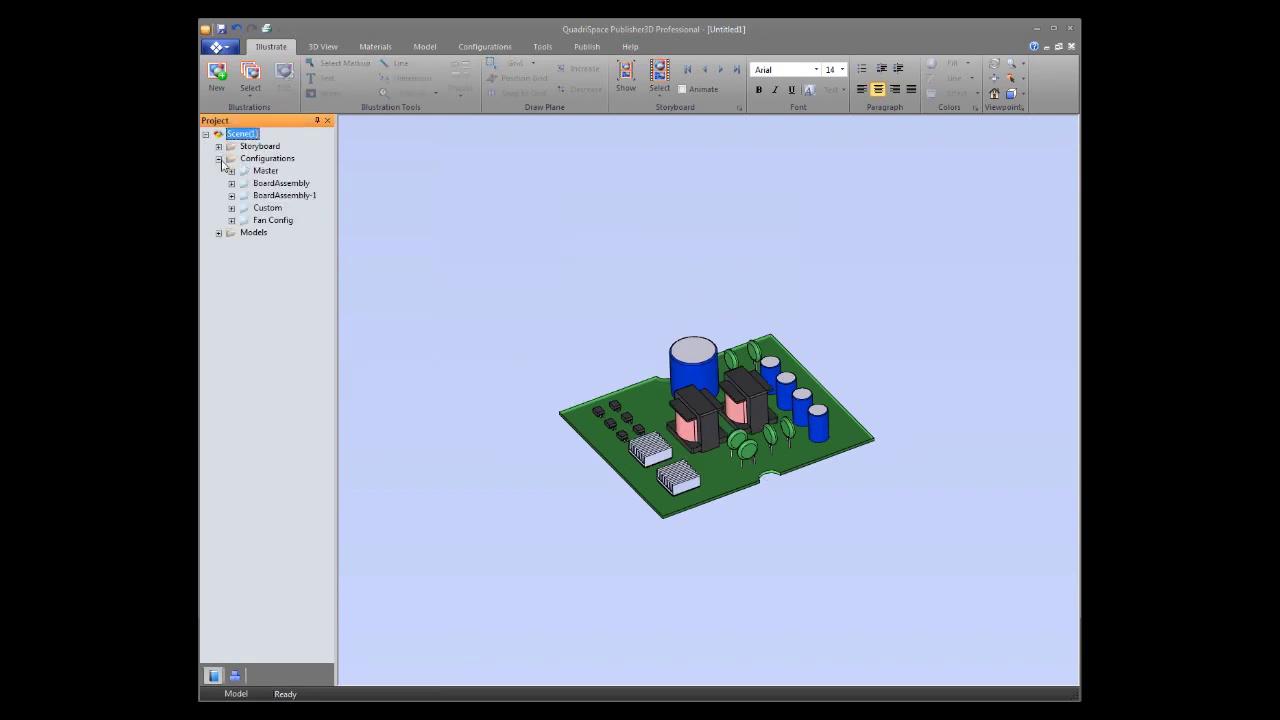
click(232, 171)
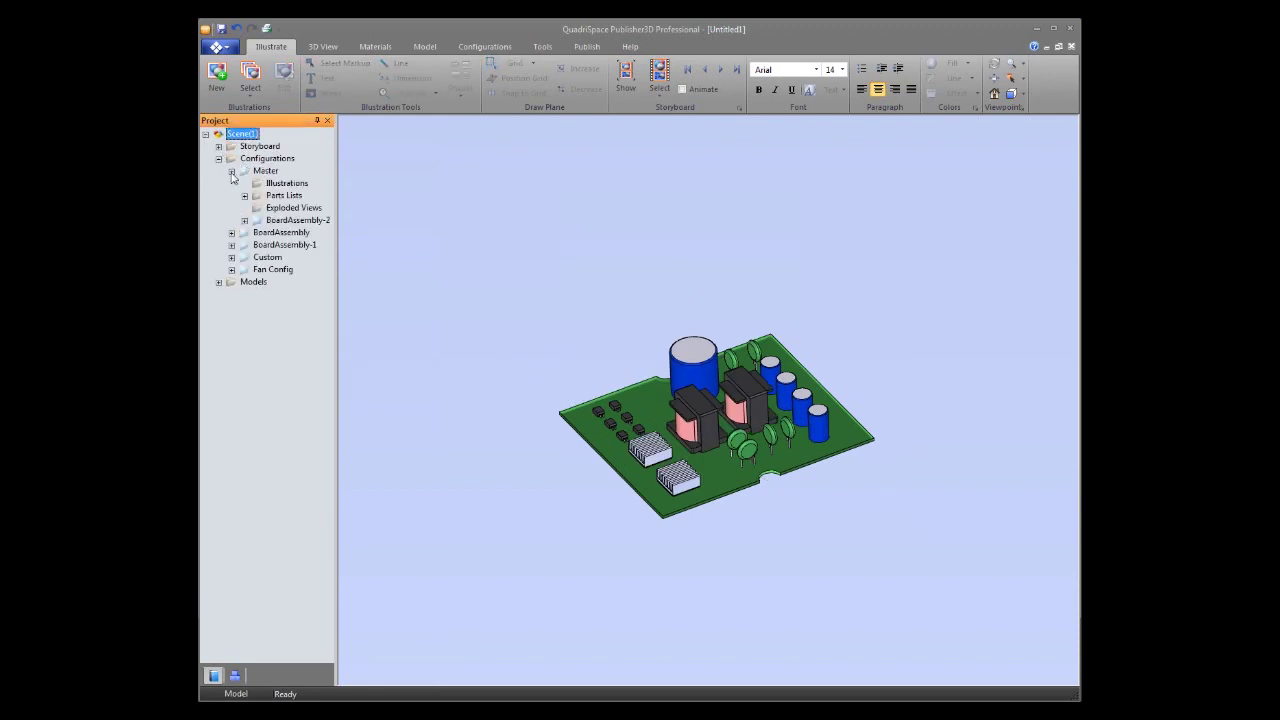
click(282, 221)
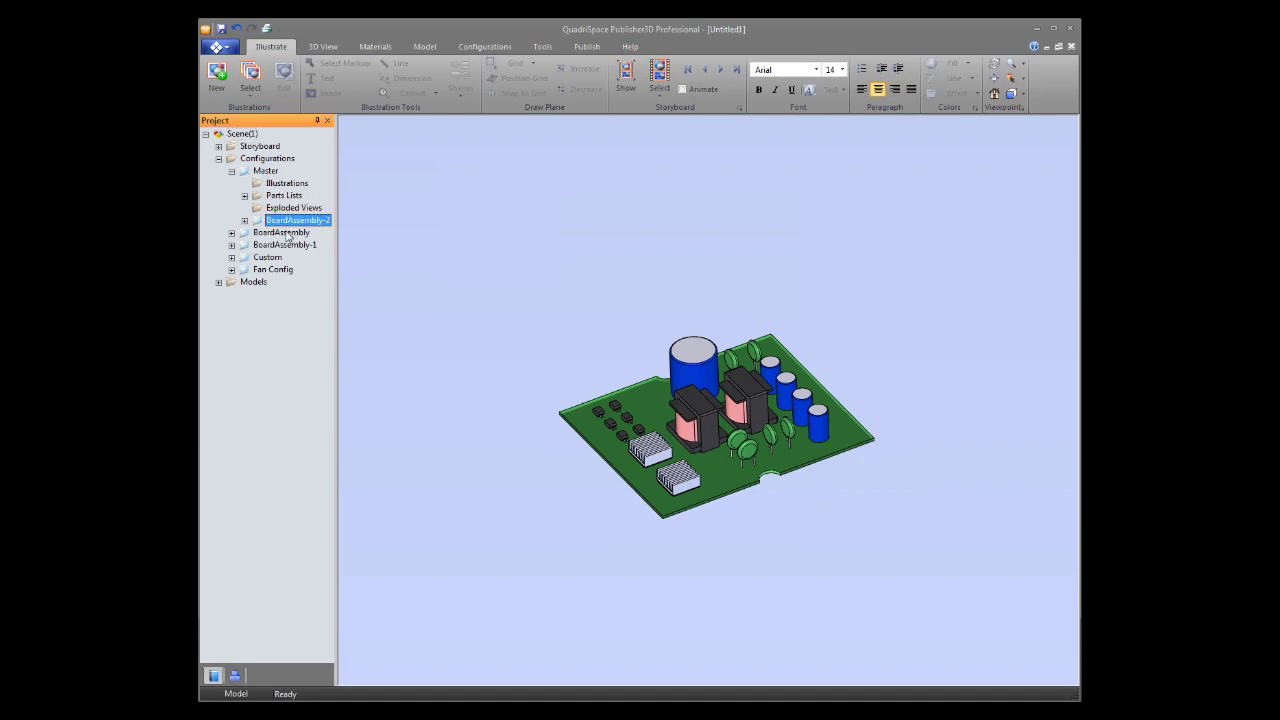
click(287, 247)
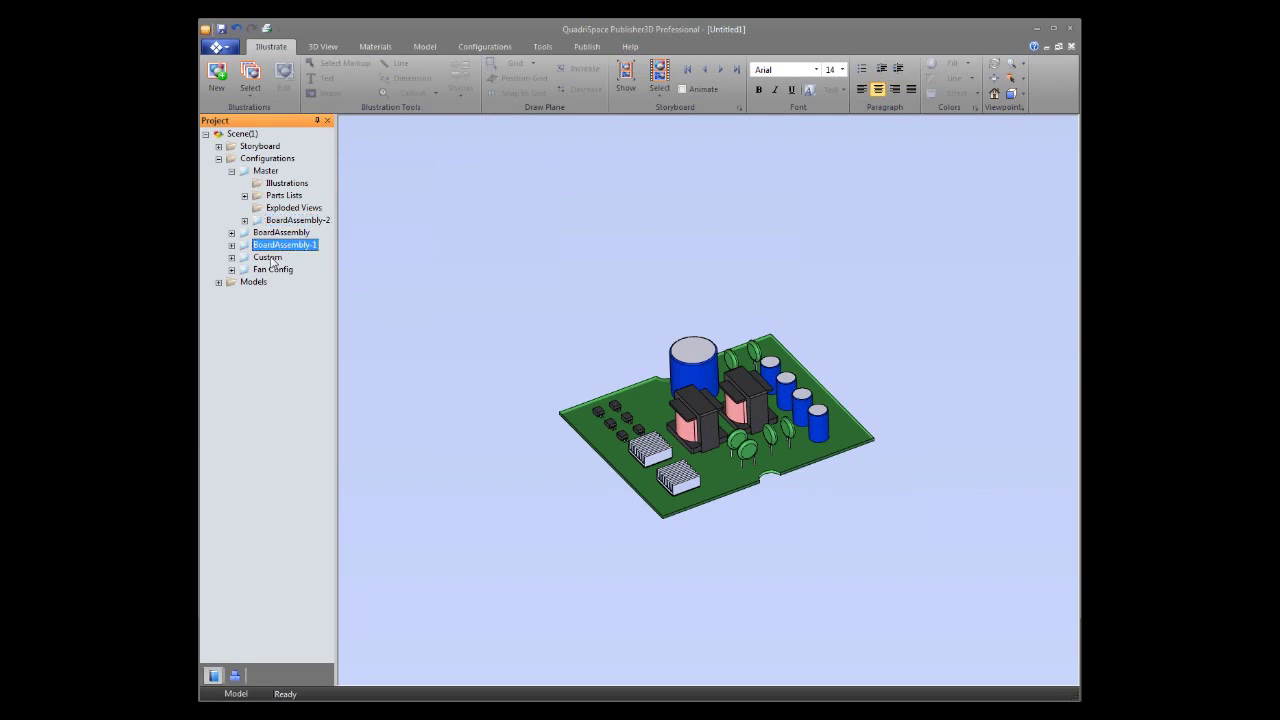
click(272, 270)
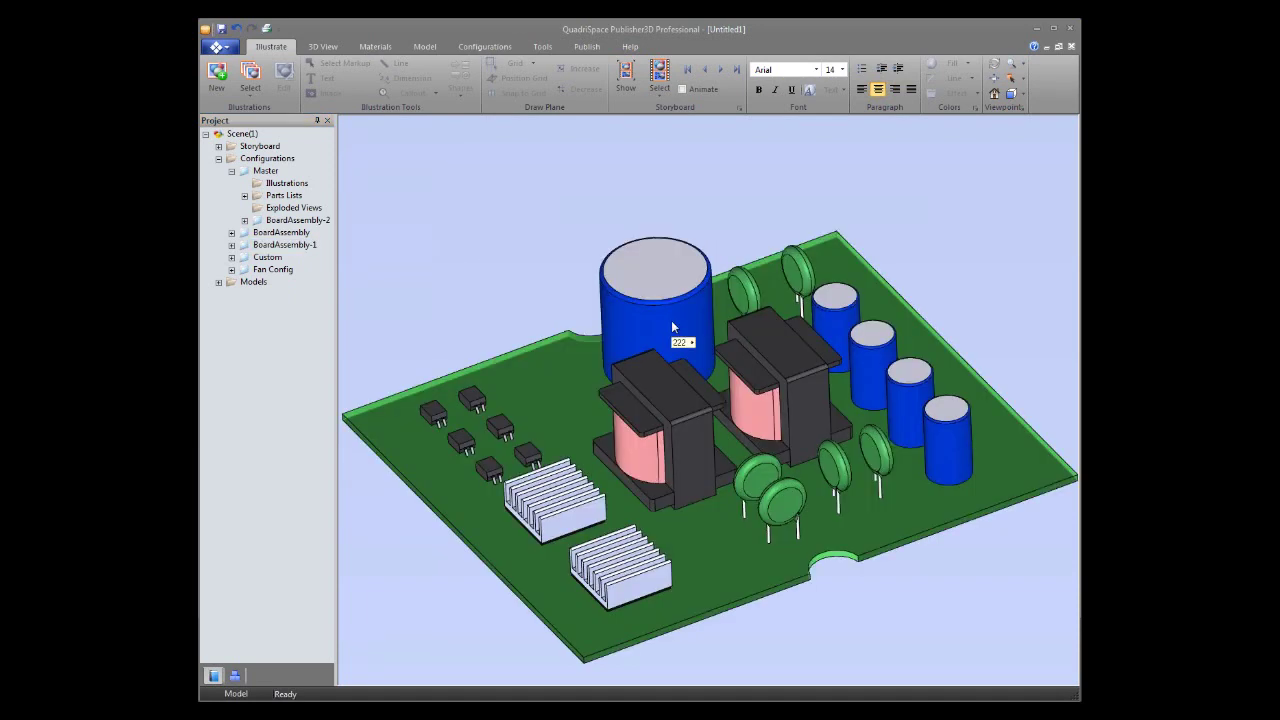
- Display the BoardAssembly-2 configuration in the 3D view and switch back to the Master configuration
click(293, 221)
click(494, 210)
drag(261, 171, 444, 207)
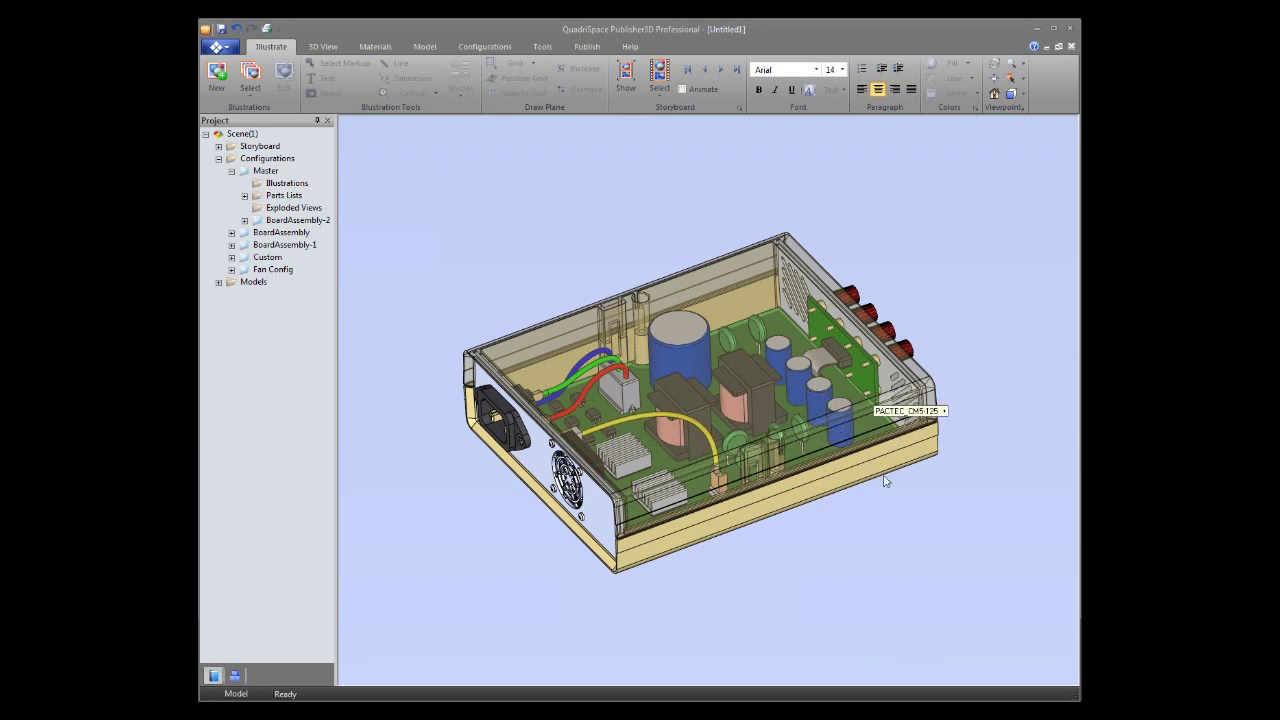
- Suppress the four small blue capacitors on the board in the Master configuration with the Suppress Tool and finish editing
click(433, 49)
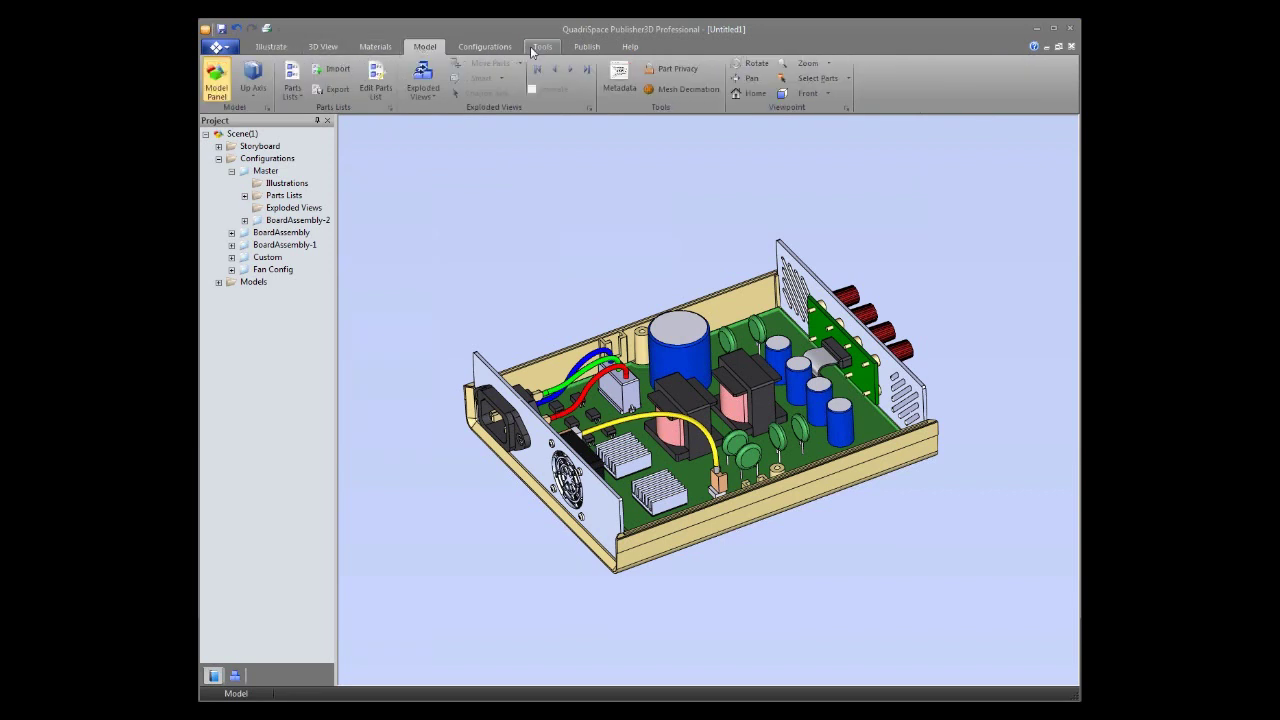
click(479, 50)
click(371, 88)
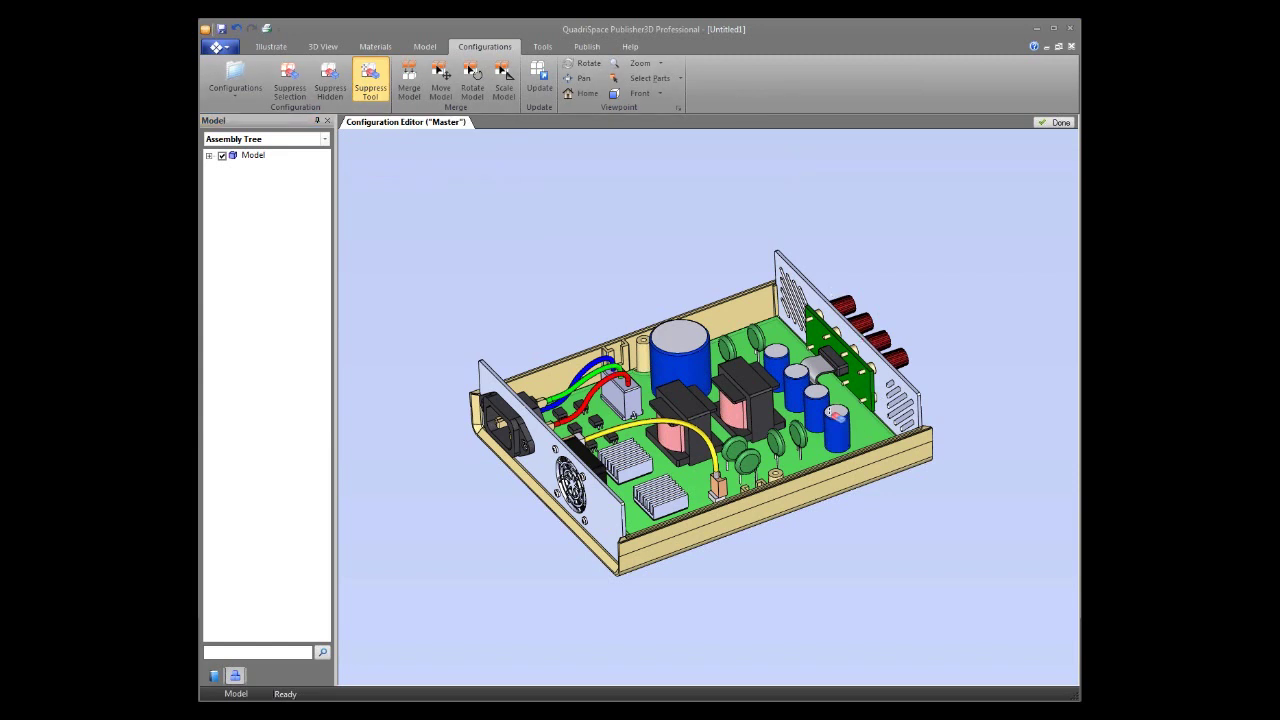
click(840, 430)
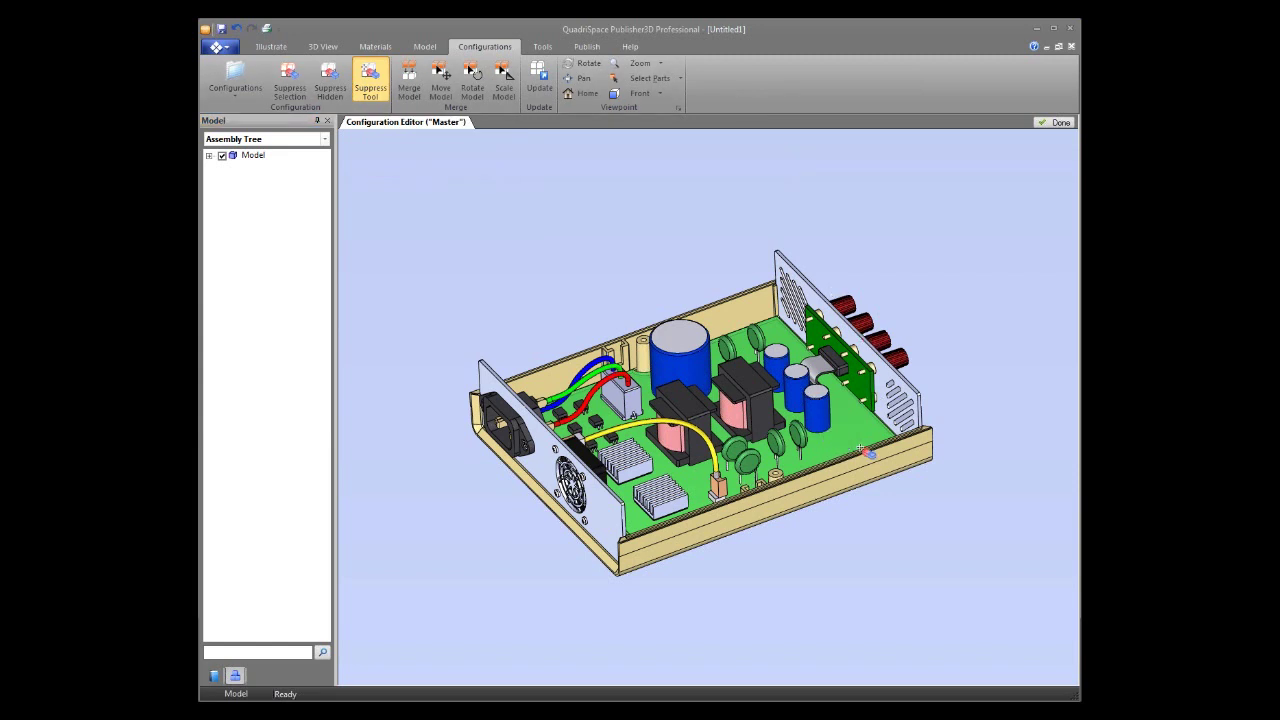
click(814, 404)
click(797, 390)
click(777, 358)
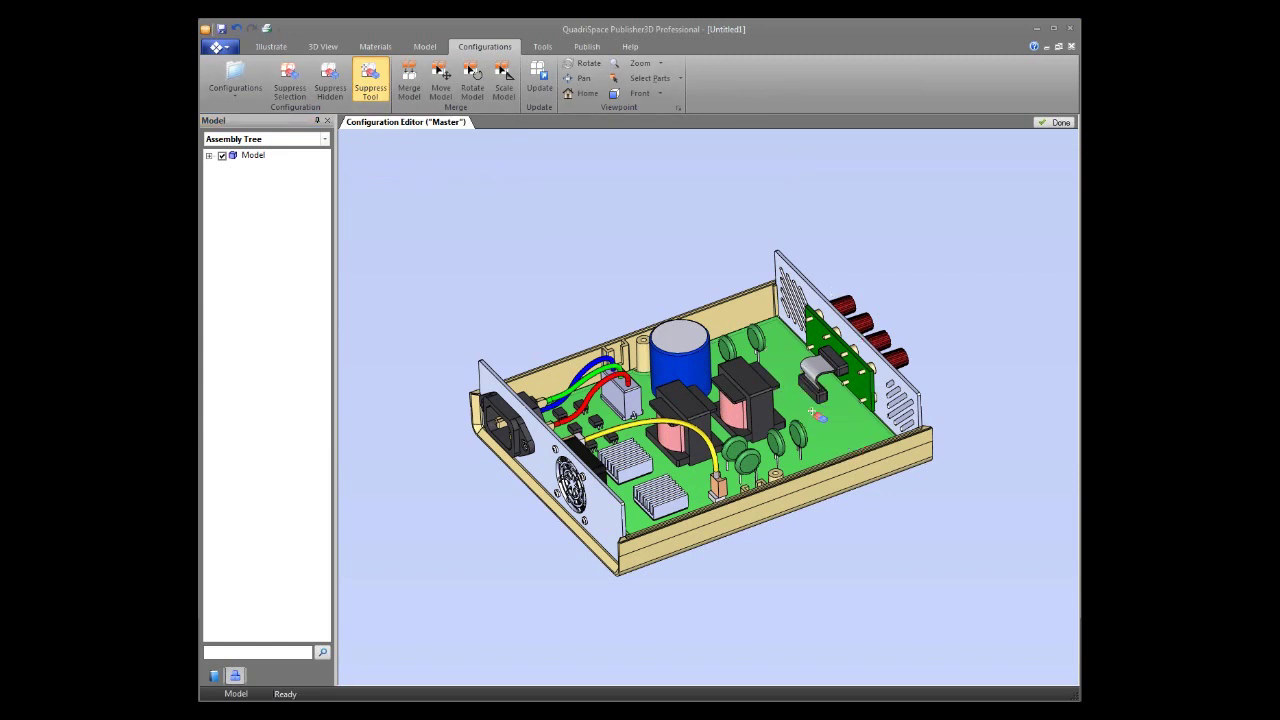
click(1052, 124)
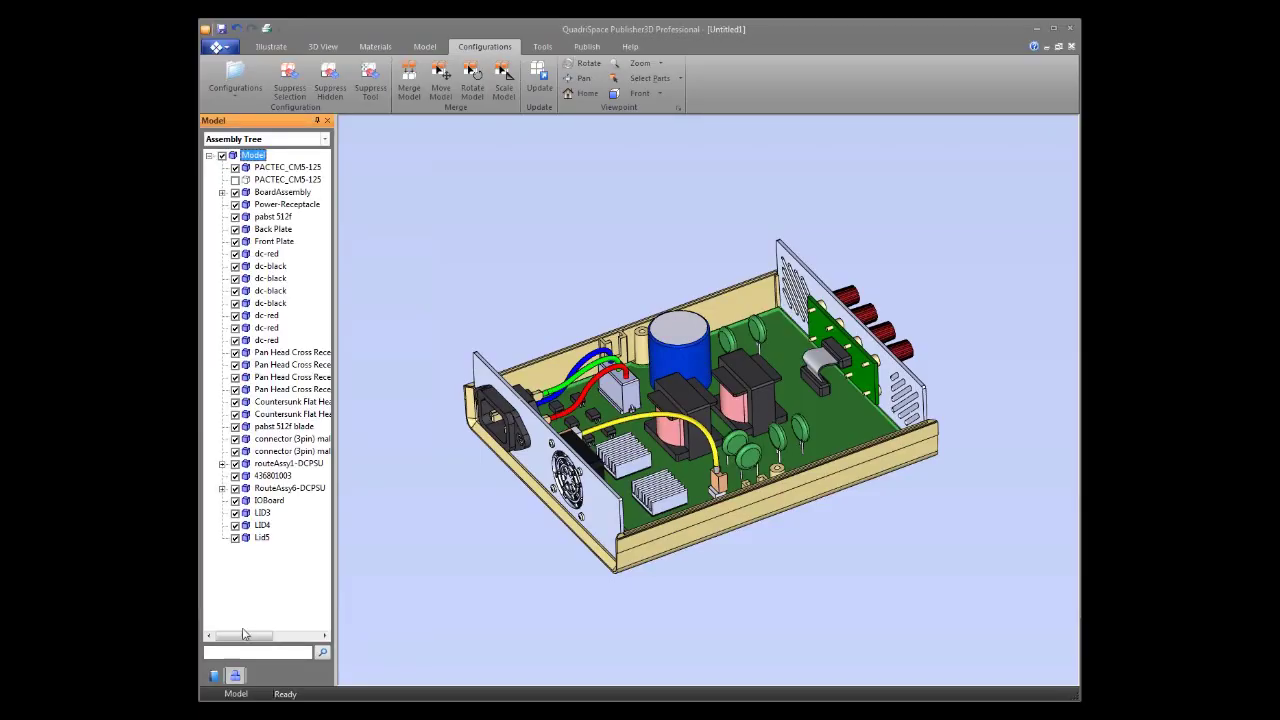
- Return to the project tree and display the dependent BoardAssembly-2 configuration under Master to check its capacitors
click(214, 676)
click(205, 134)
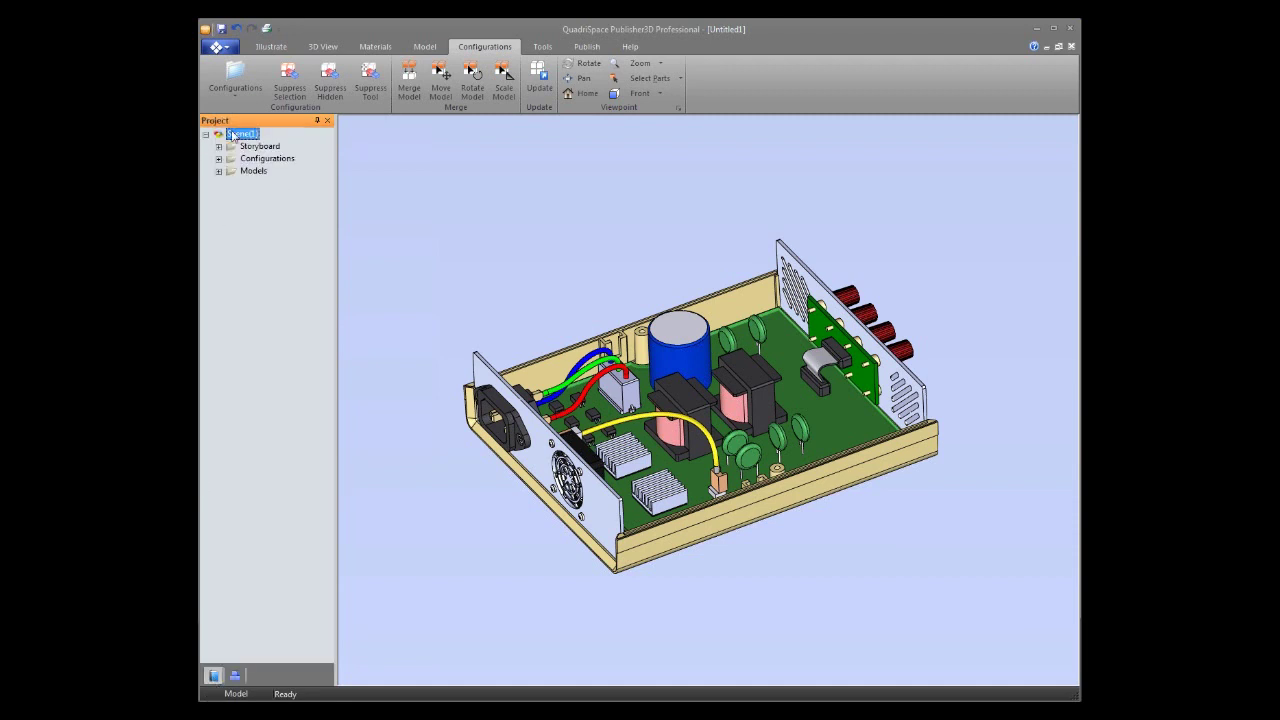
click(218, 158)
click(231, 171)
click(296, 220)
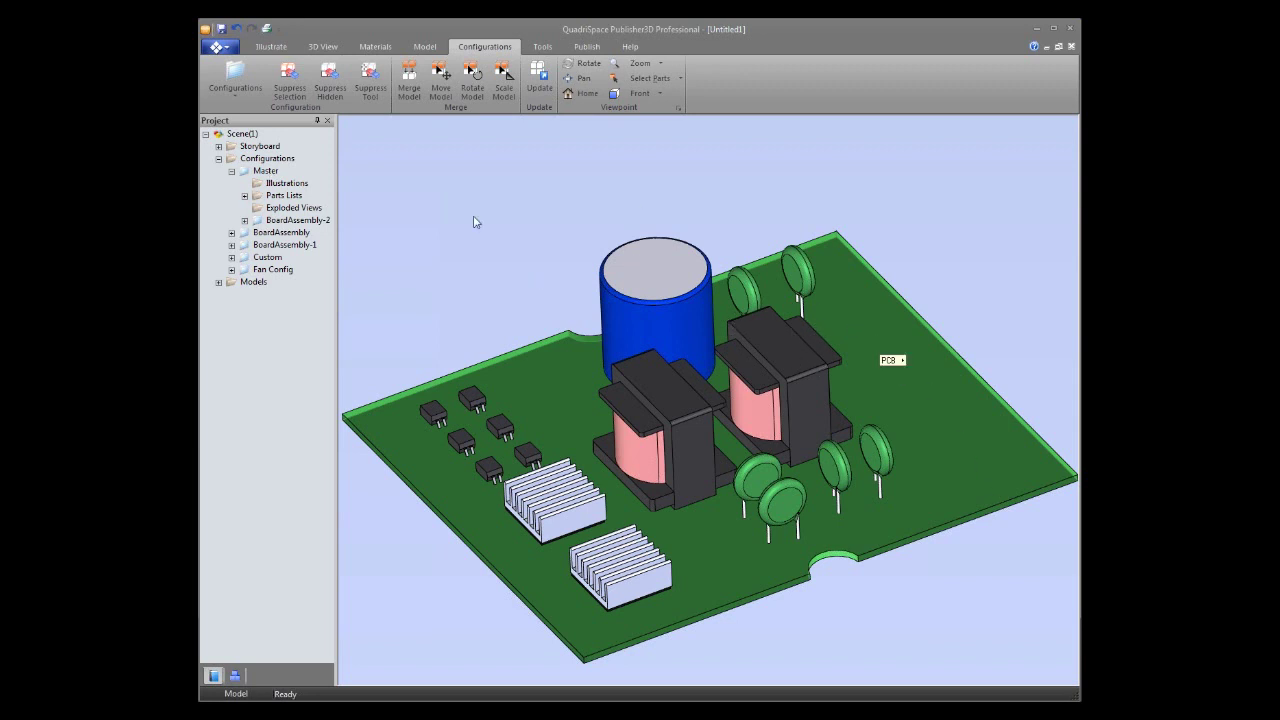
- Display the independent BoardAssembly-1 configuration to compare its capacitors with those of BoardAssembly-2
click(285, 245)
click(270, 250)
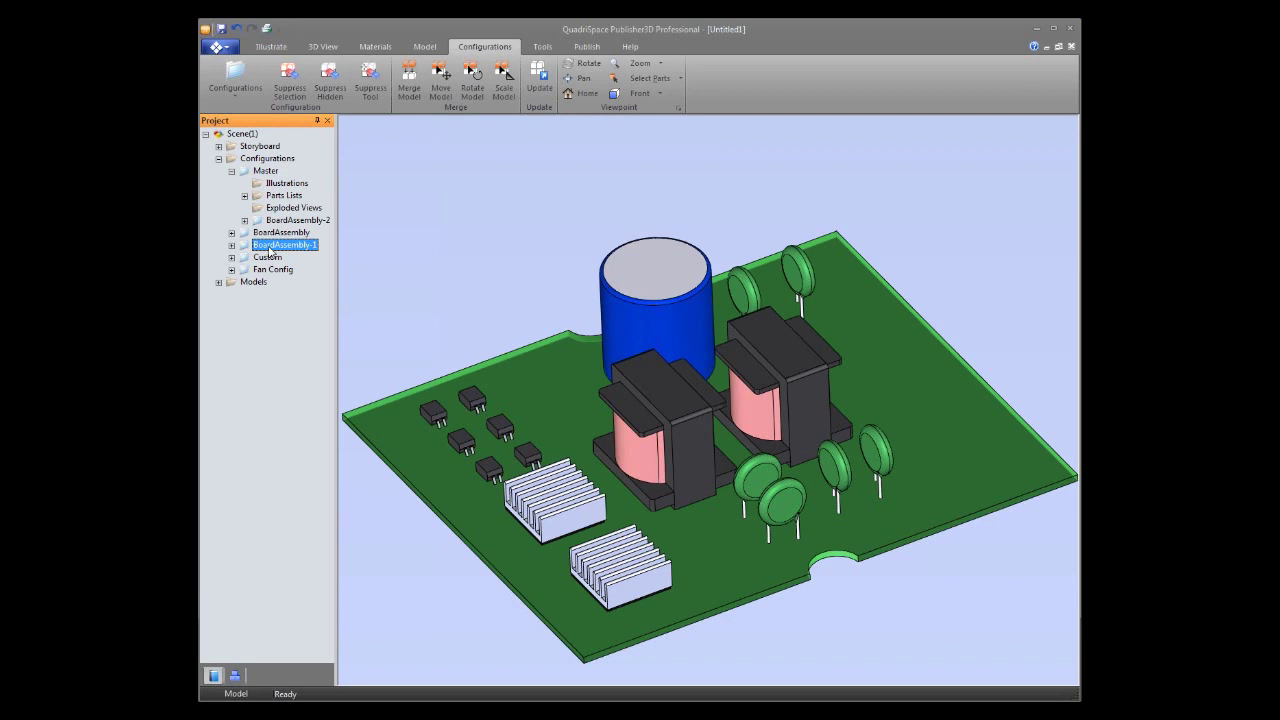
key(Return)
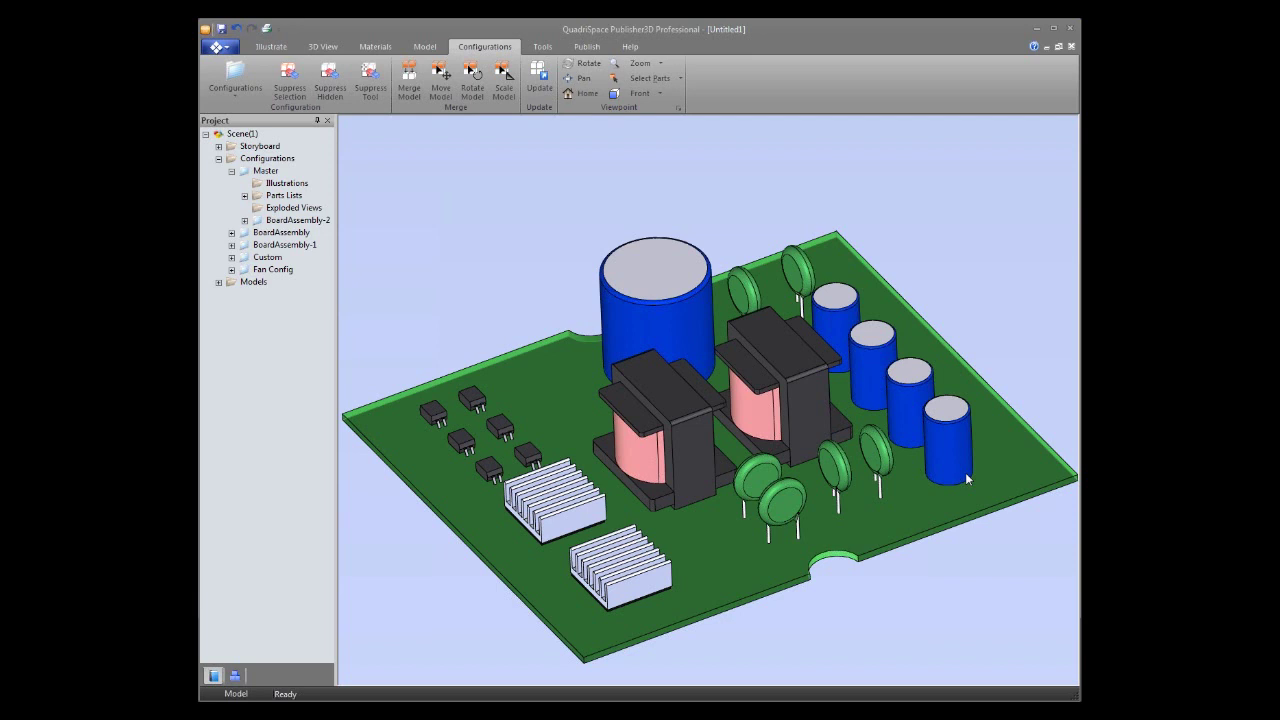
- Display the Master configuration and load the stock material library containing blue, red, green and yellow materials
click(264, 171)
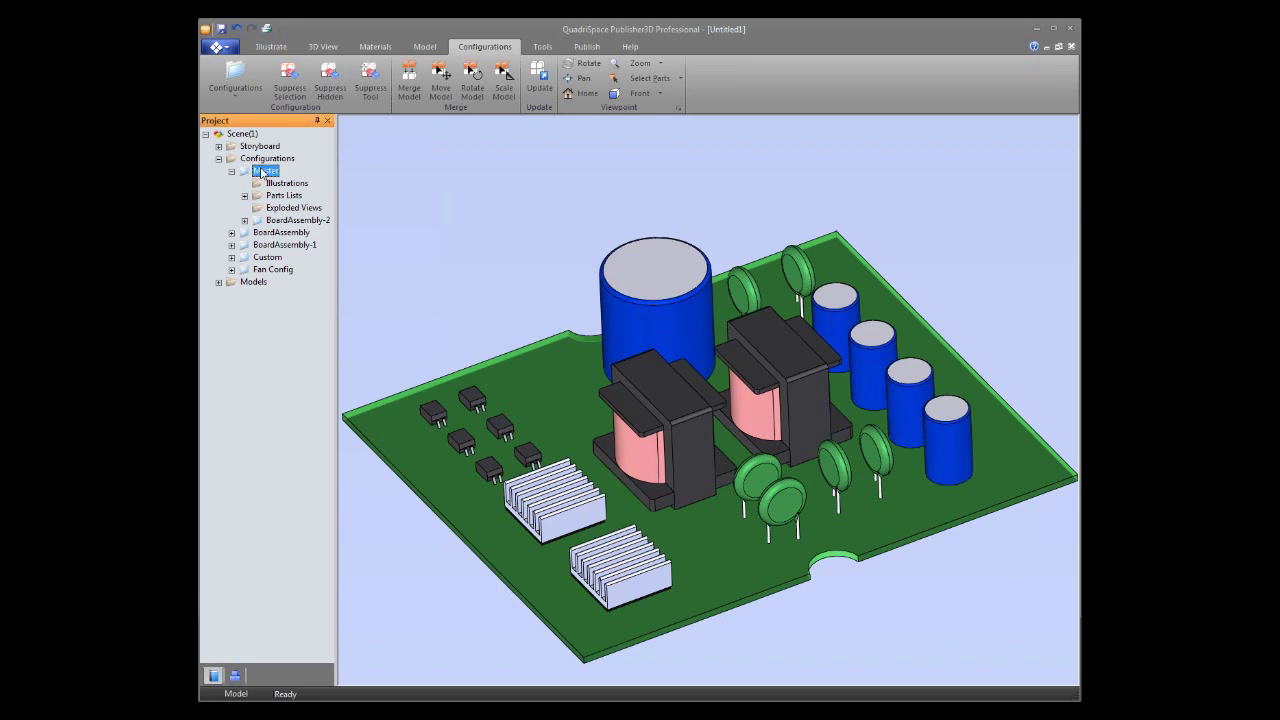
click(479, 214)
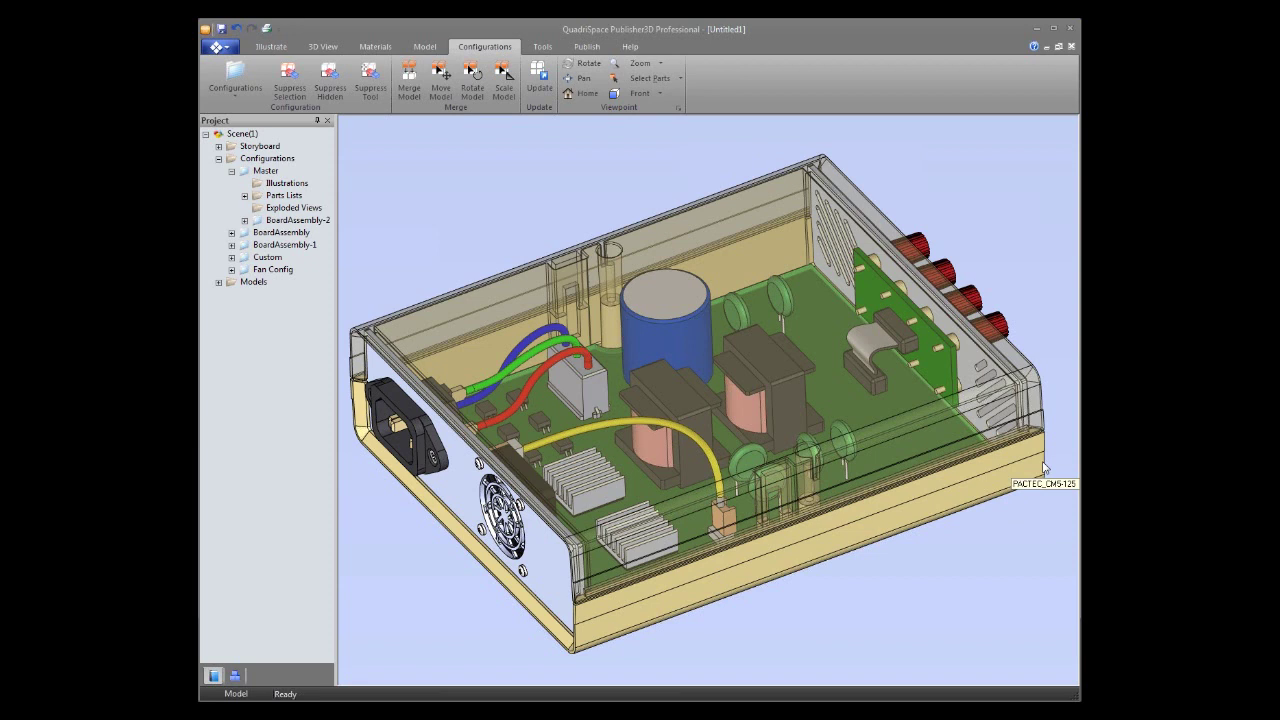
click(379, 48)
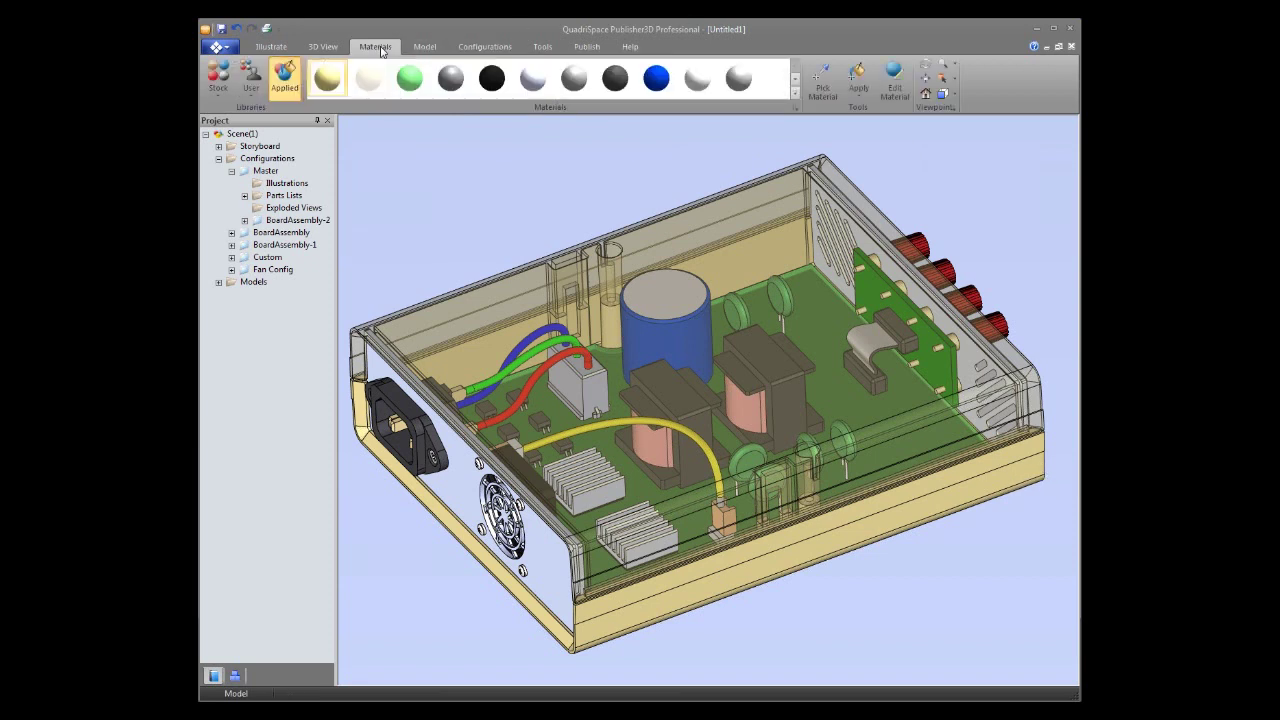
click(218, 85)
click(260, 206)
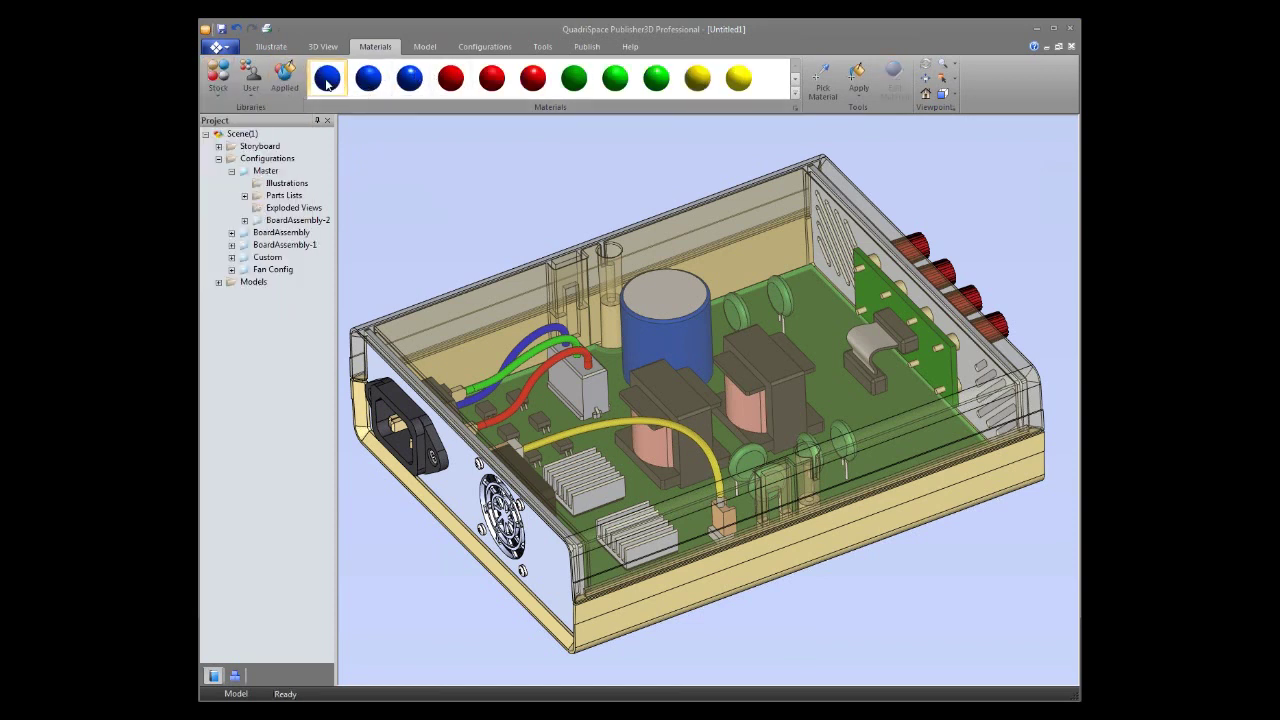
click(327, 80)
click(858, 76)
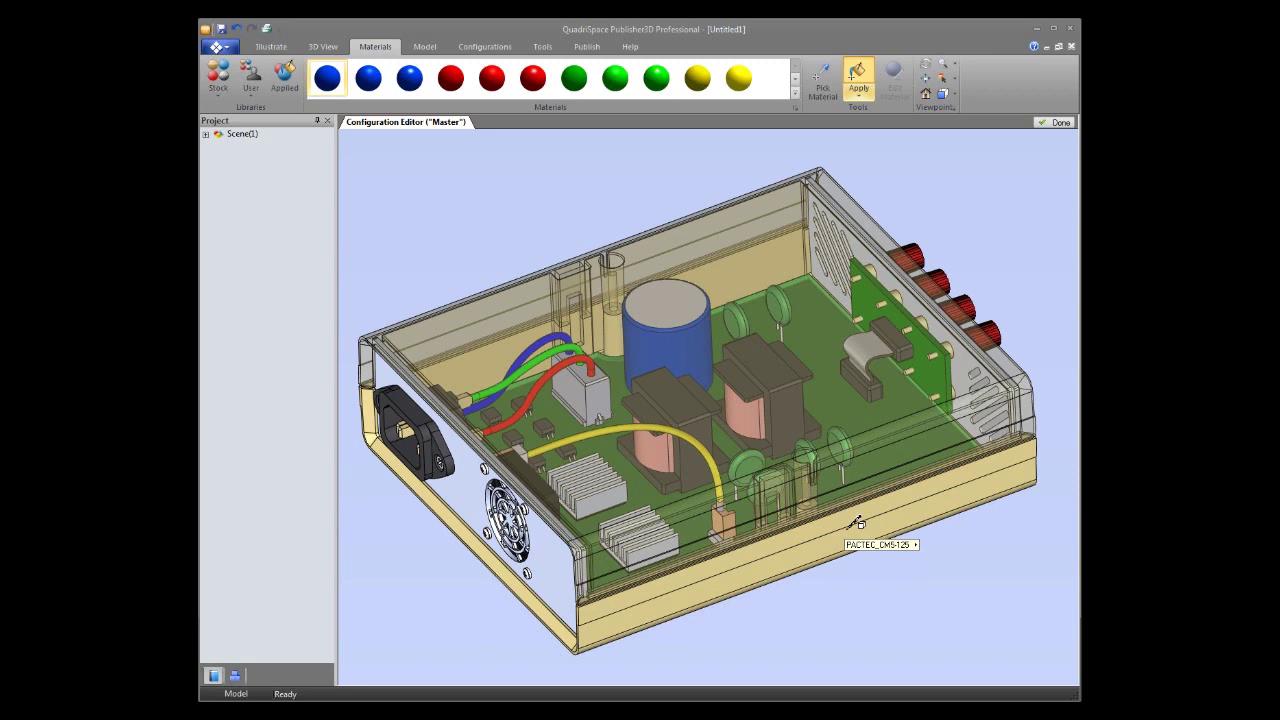
click(1057, 123)
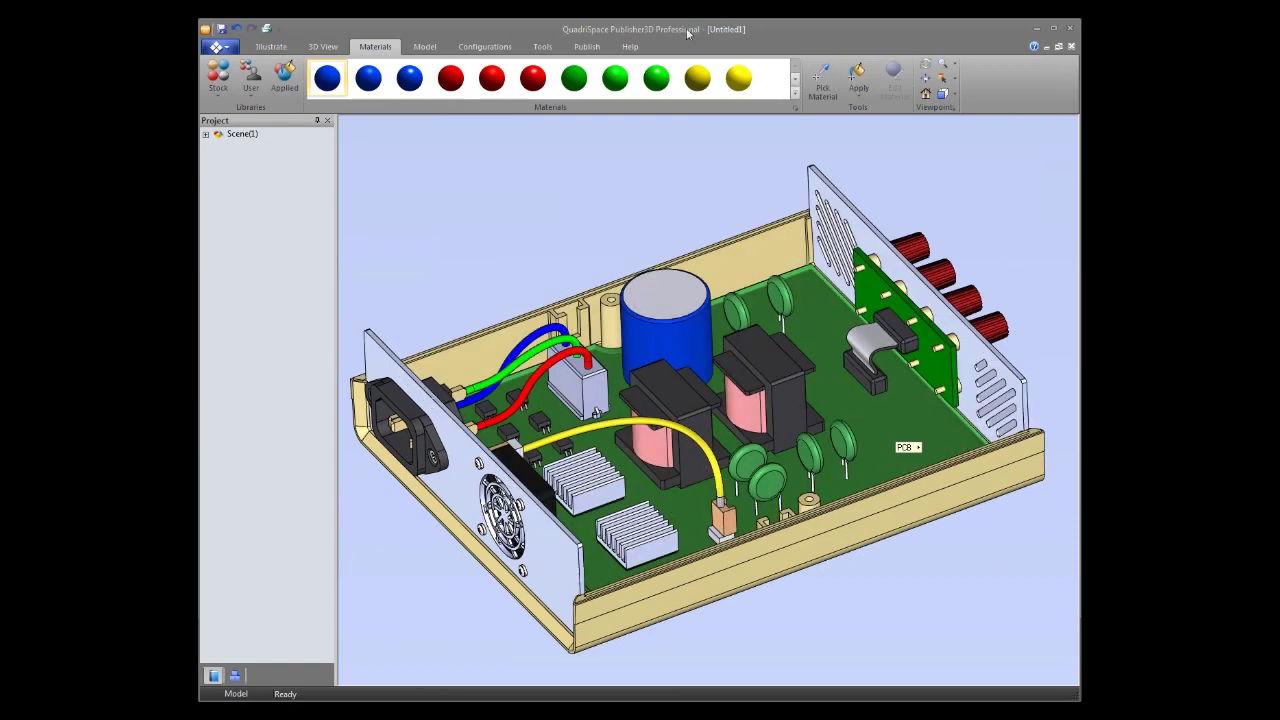
- Apply the first blue stock material to the PCB in the Master configuration and finish editing
click(325, 86)
click(858, 72)
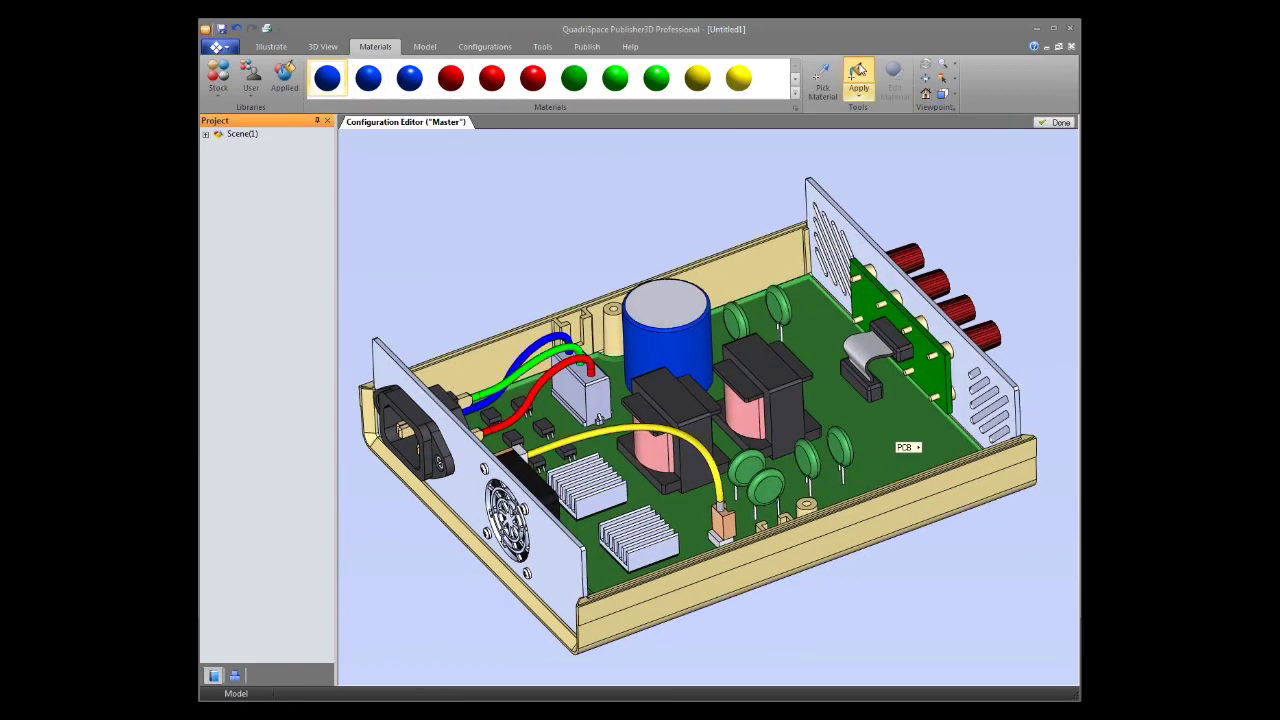
click(900, 433)
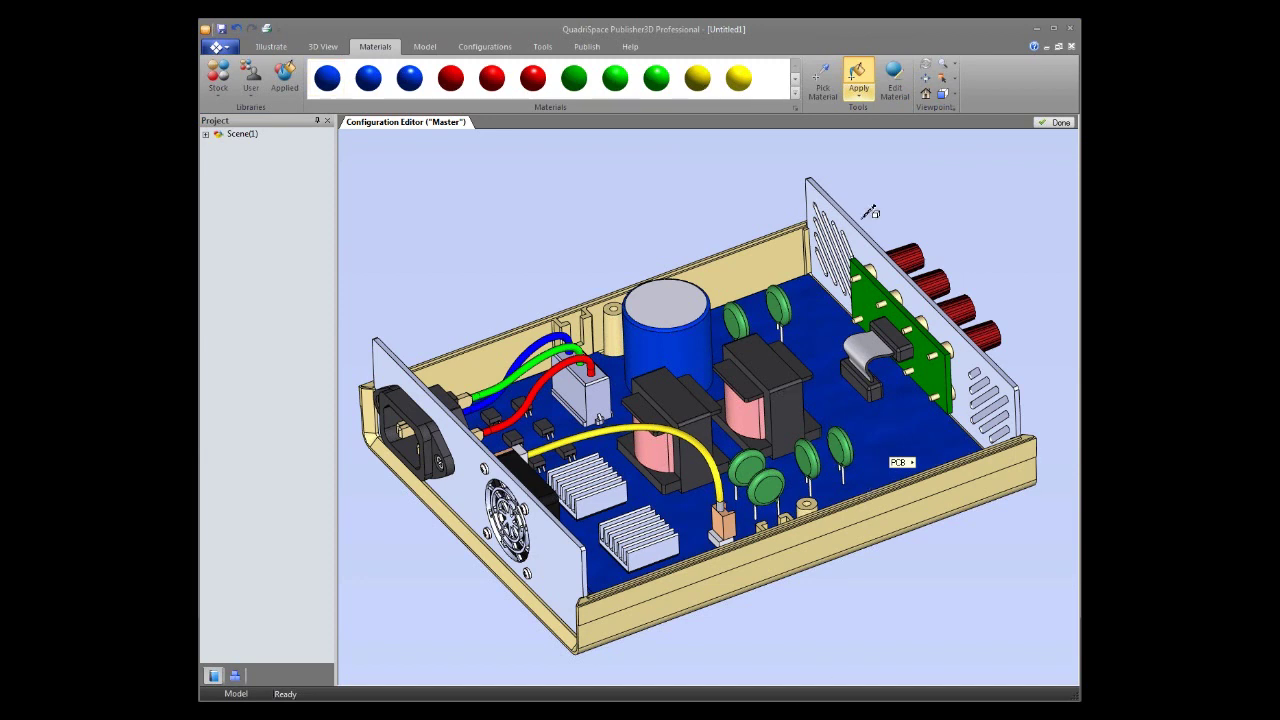
click(1045, 124)
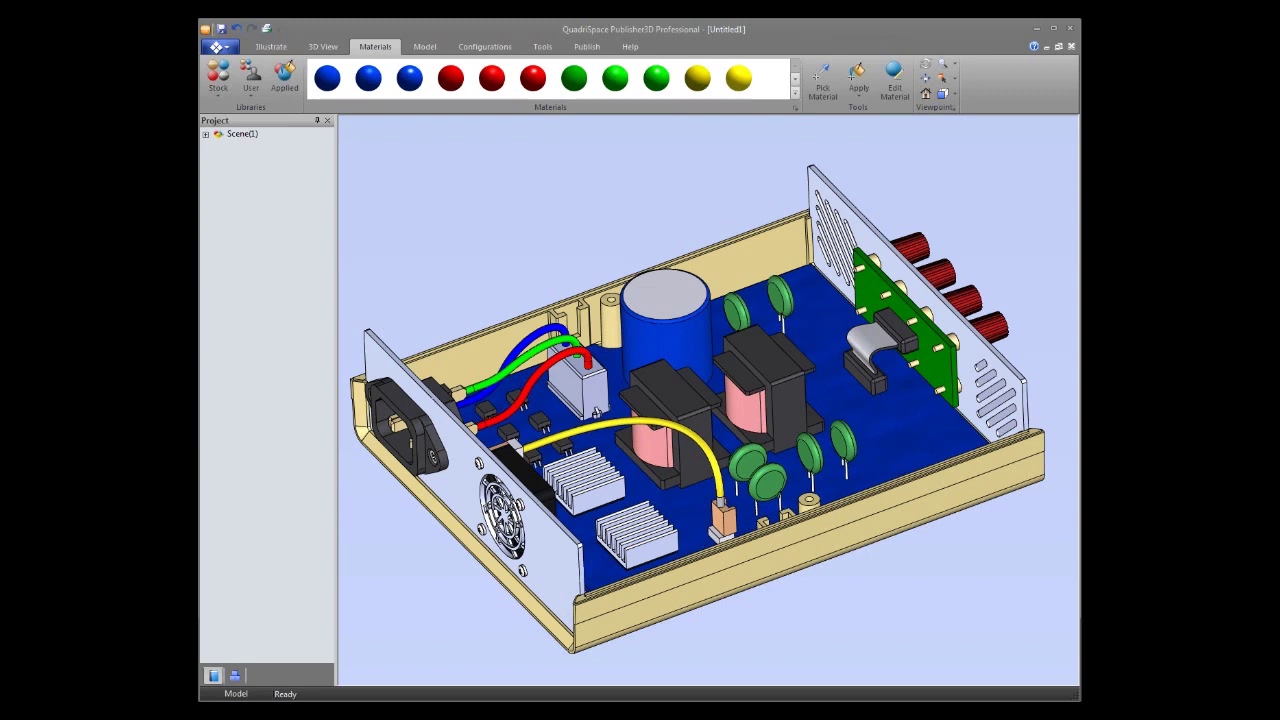
- Display the independent BoardAssembly-1 configuration and the dependent BoardAssembly-2 under Master to compare their PCB materials
click(205, 133)
click(218, 158)
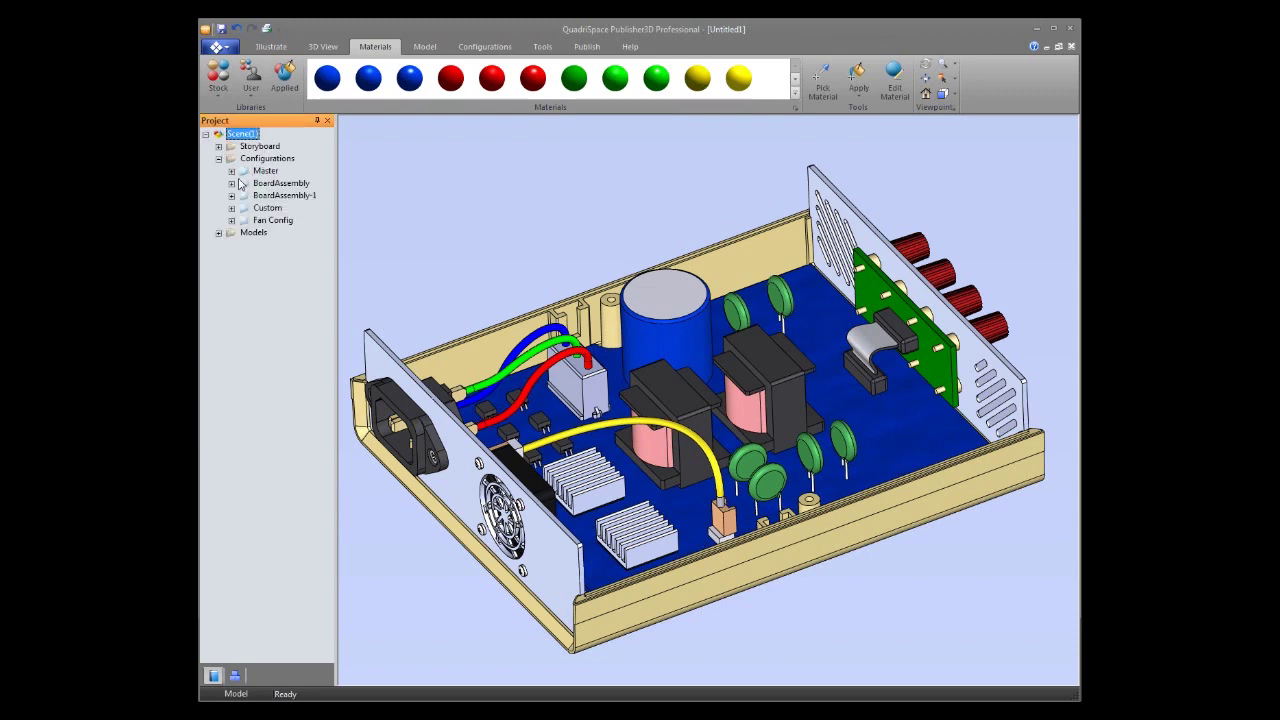
click(285, 195)
click(648, 210)
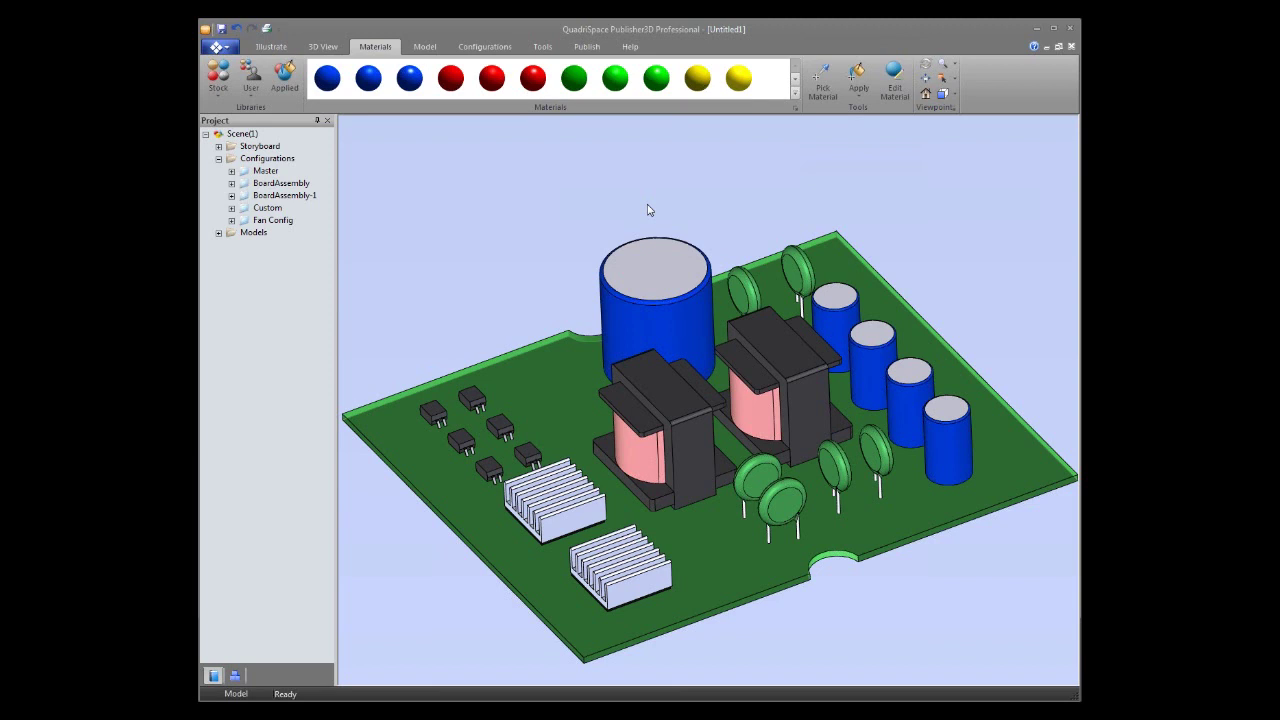
click(231, 170)
click(262, 222)
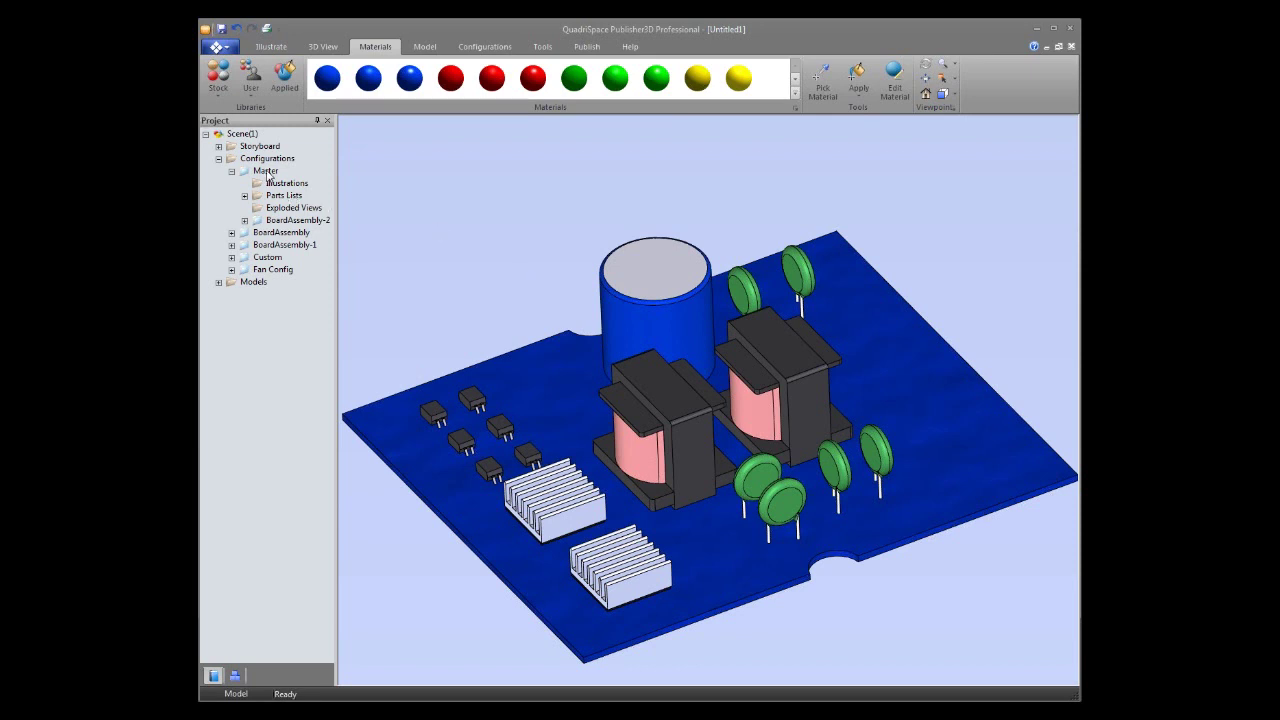
- Display the Master configuration and open its parts list for editing
drag(264, 176, 517, 214)
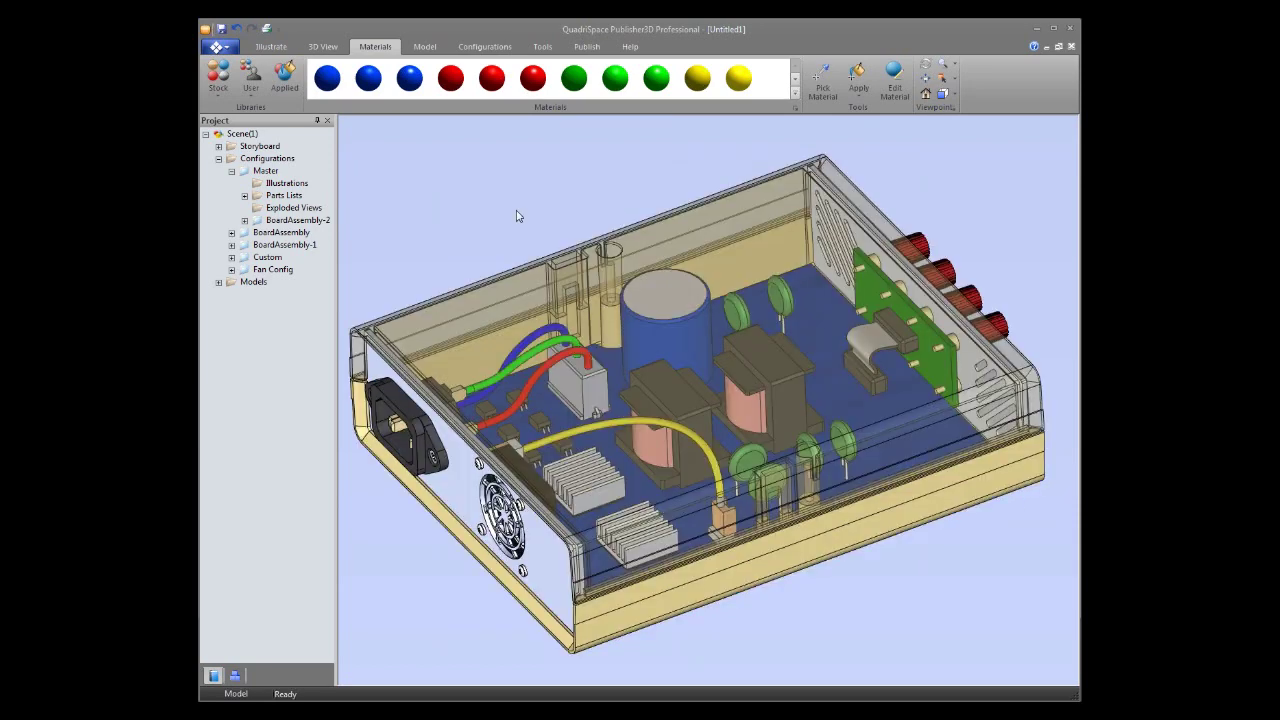
click(425, 47)
click(300, 88)
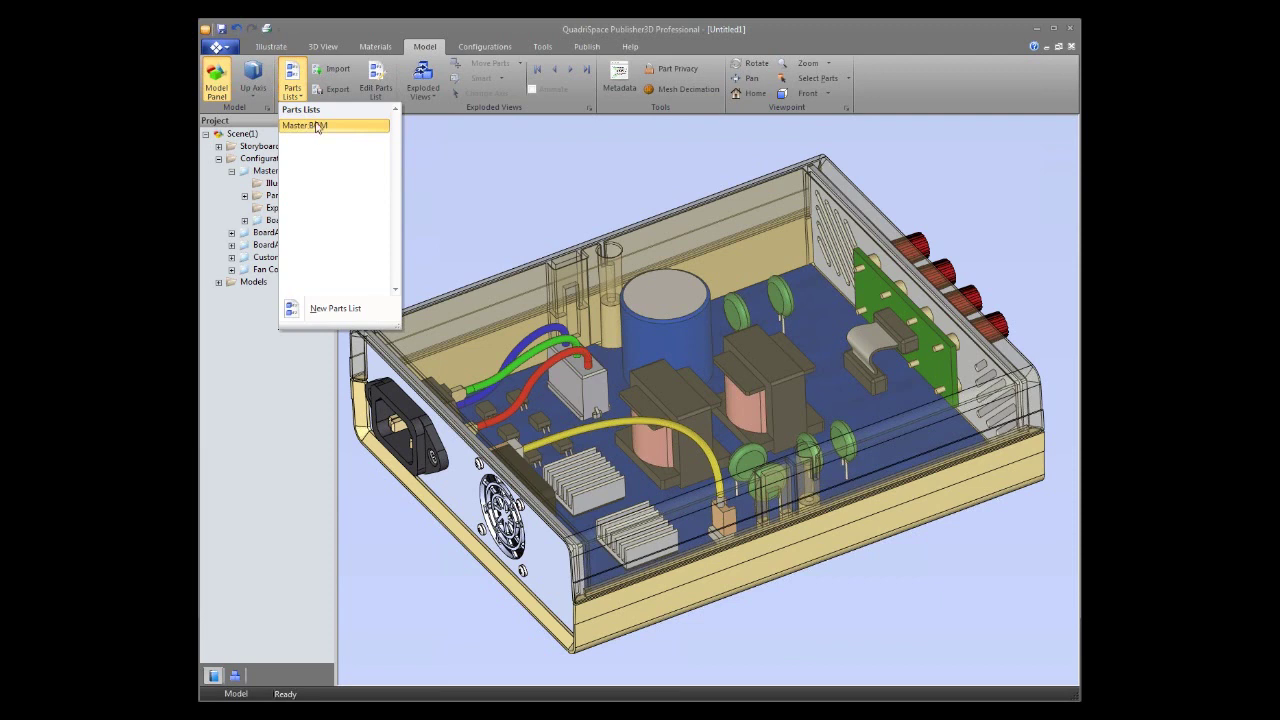
click(378, 88)
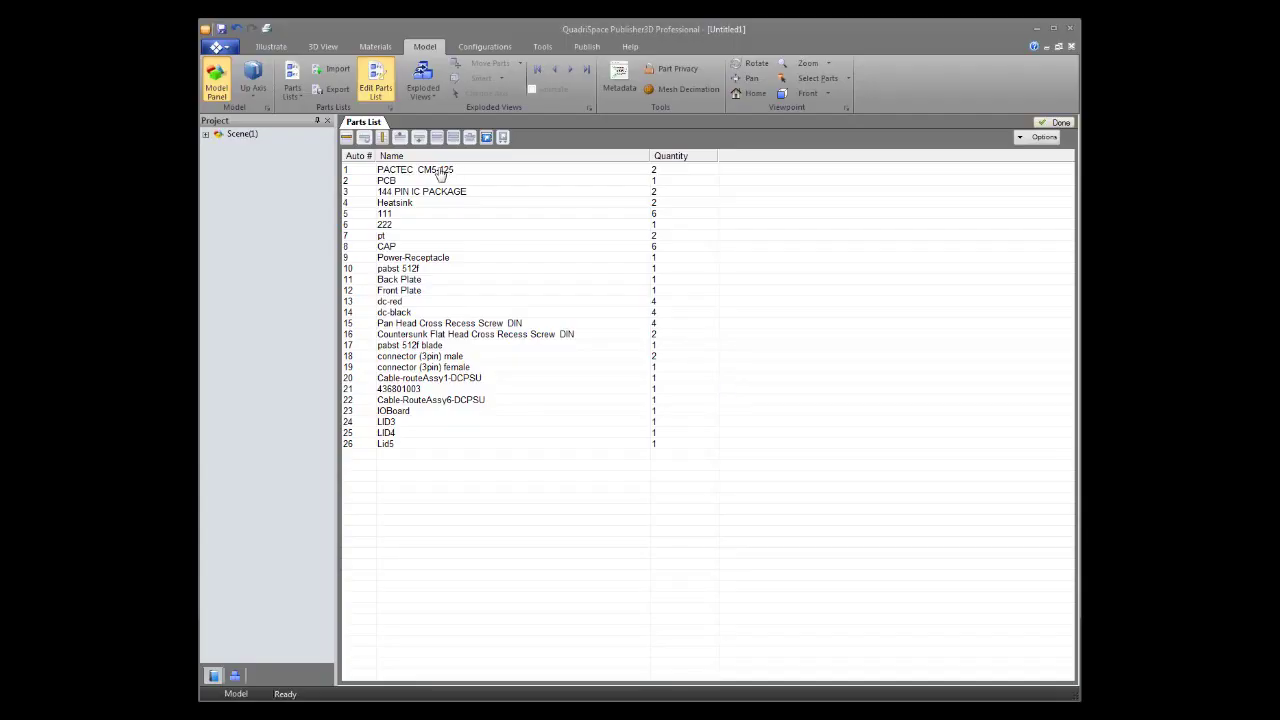
click(441, 174)
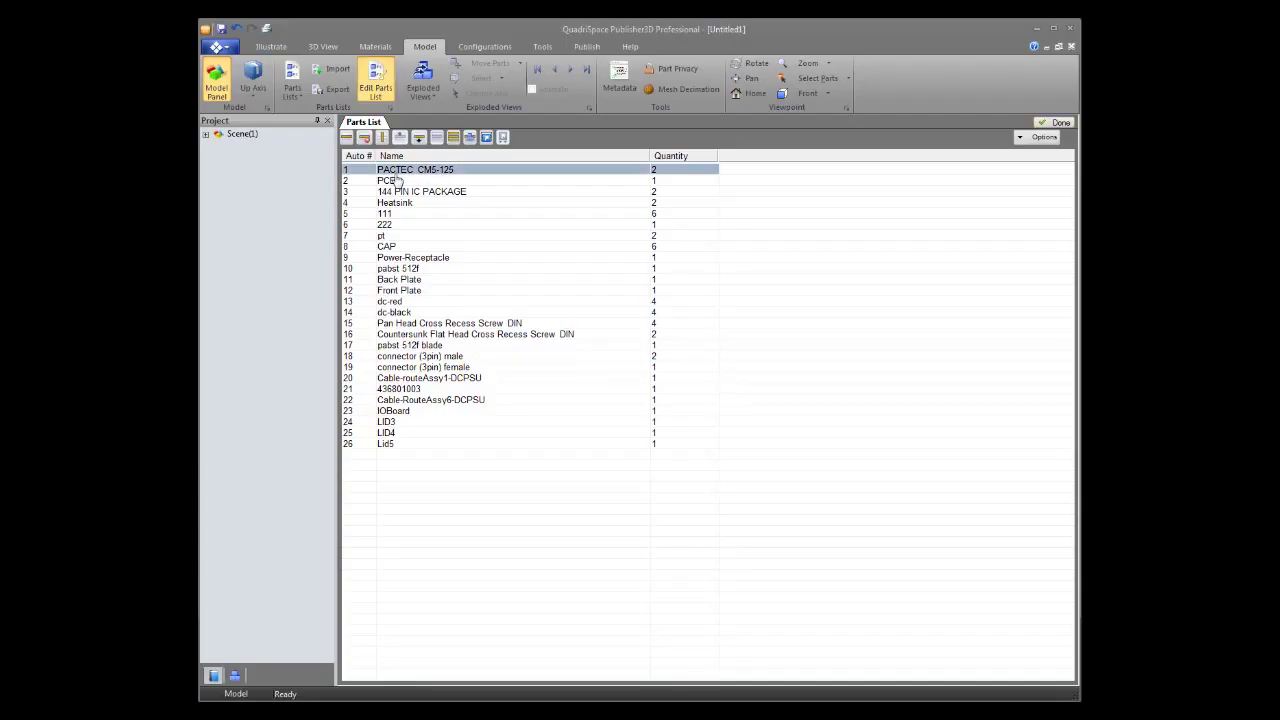
- Move the Cable-routeAssy1-DCPSU row up the parts list to position 8, directly above CAP
click(442, 378)
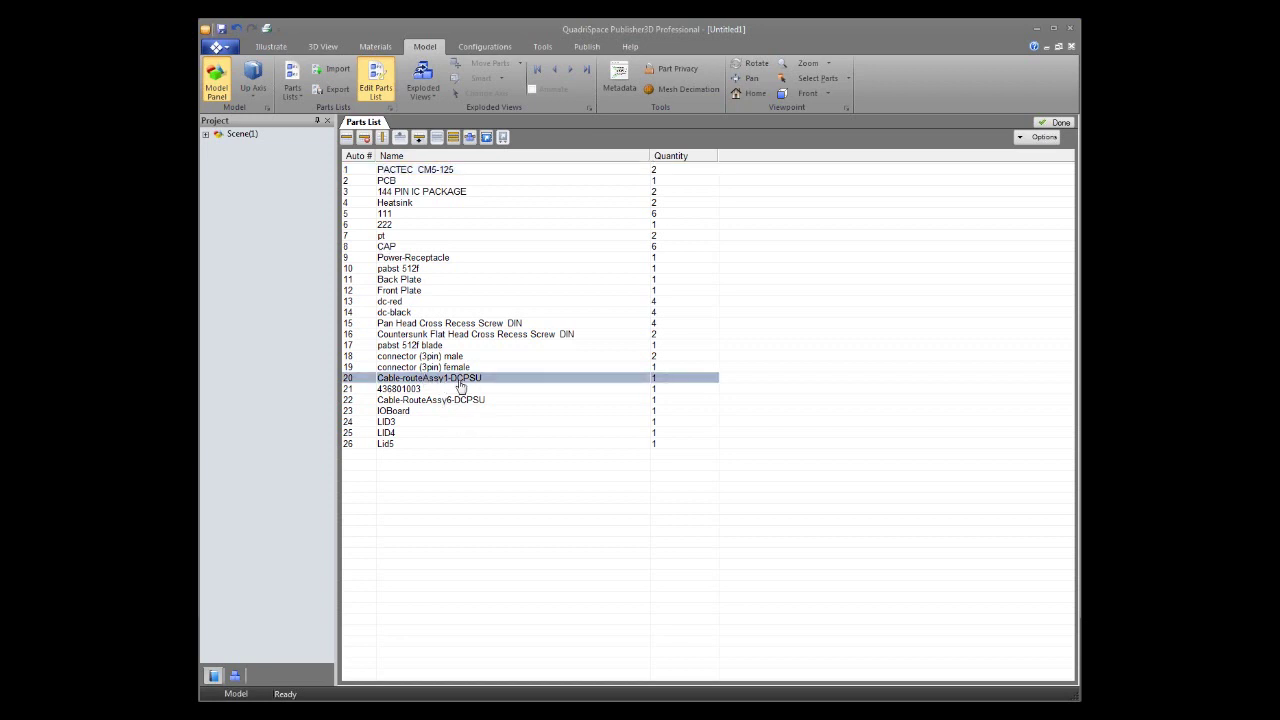
click(400, 137)
click(400, 137)
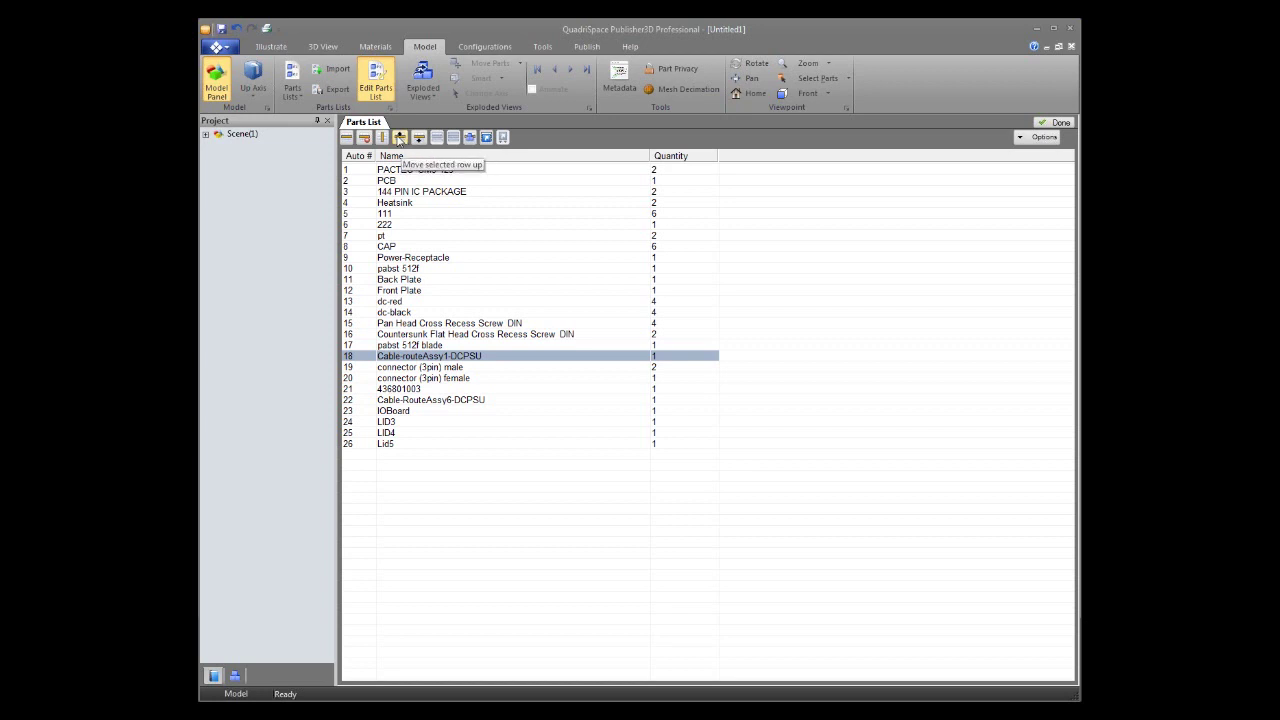
click(399, 138)
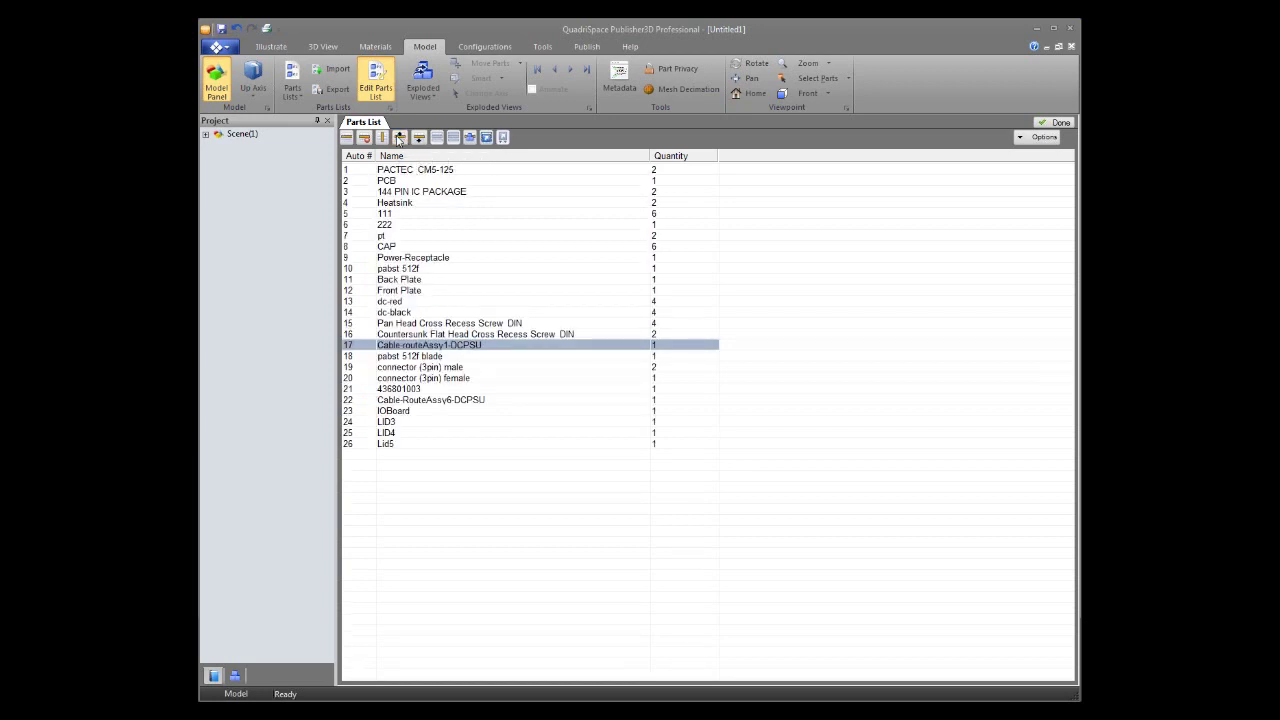
click(399, 138)
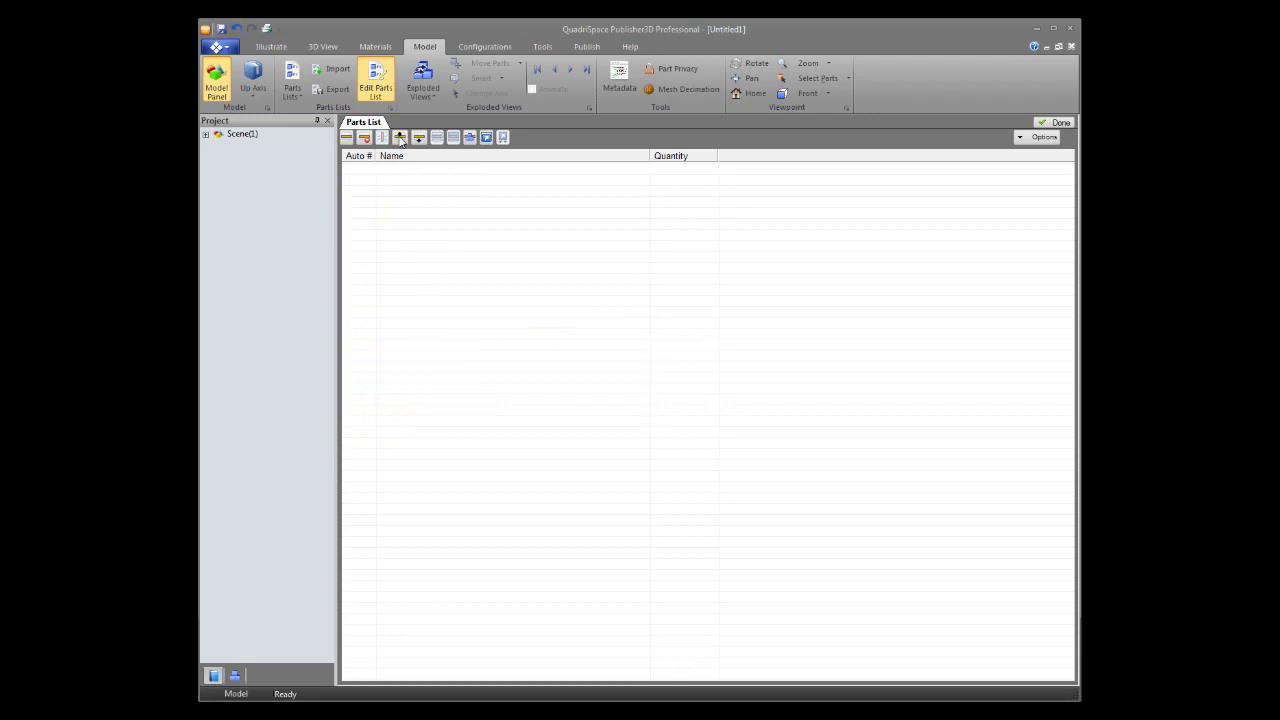
click(399, 138)
click(400, 140)
click(400, 139)
click(400, 139)
click(400, 139)
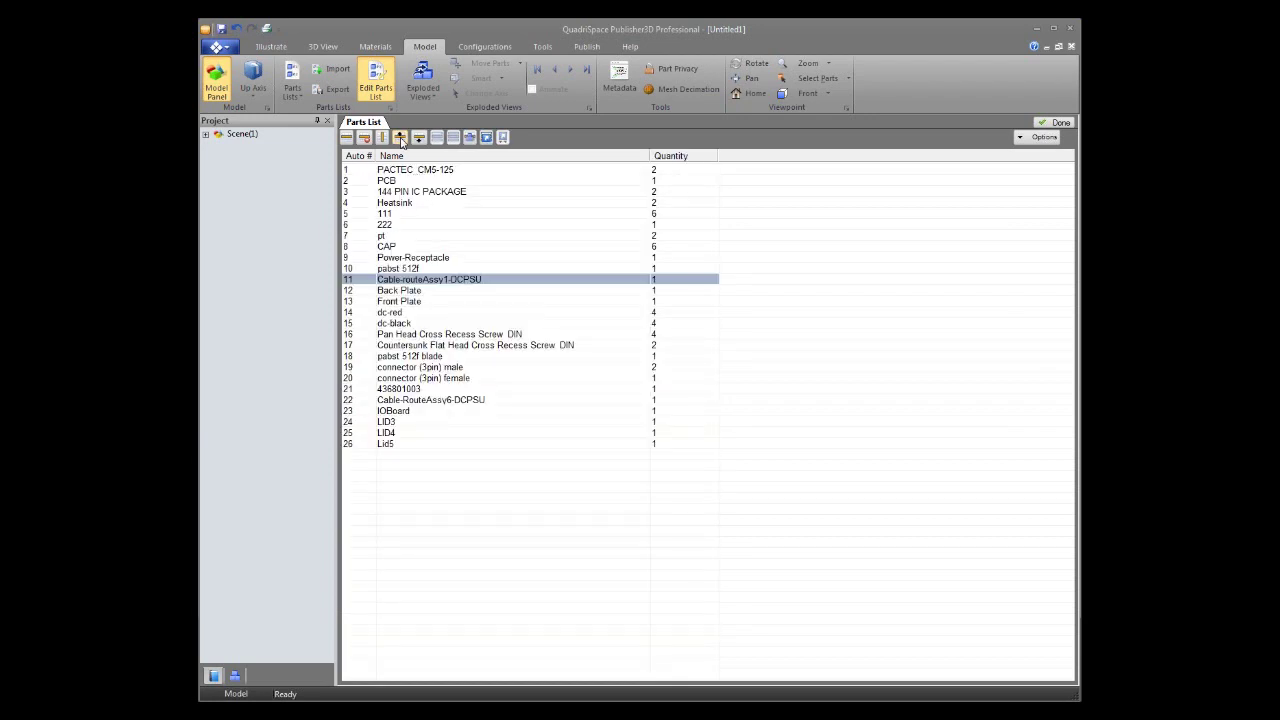
click(400, 139)
click(400, 139)
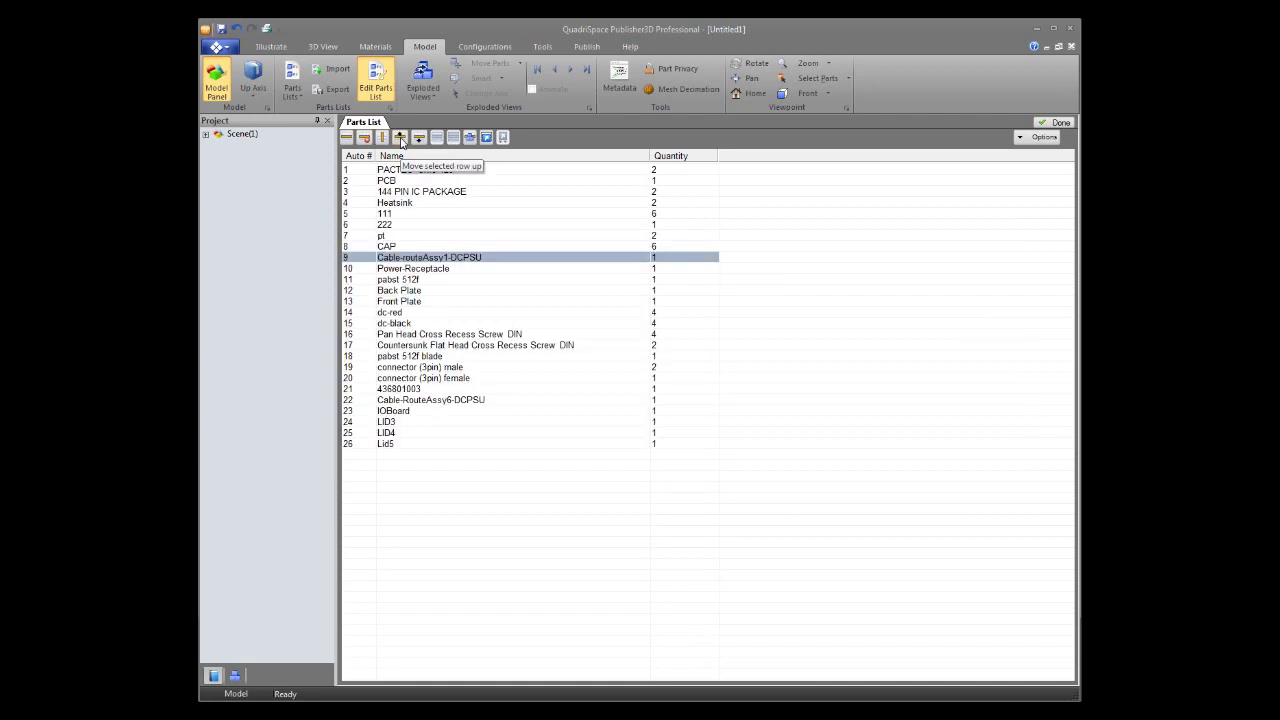
click(400, 139)
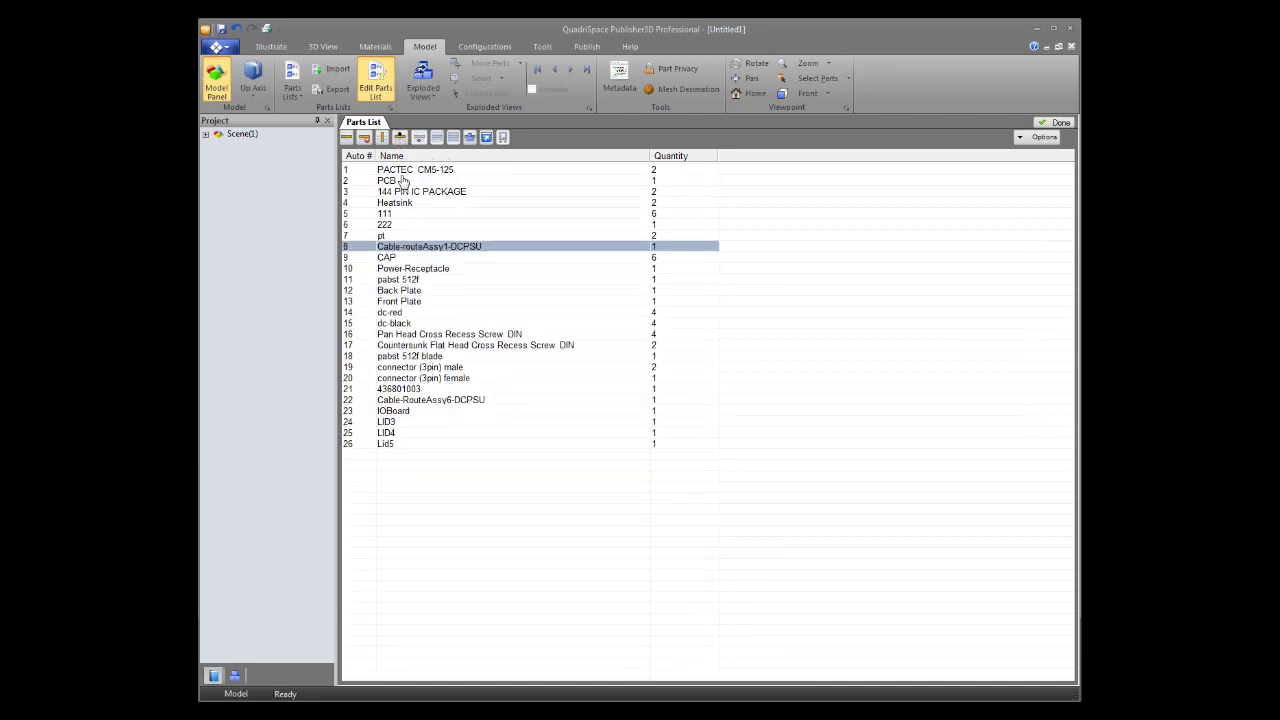
- Move the Heatsink row up to the first position in the parts list
click(405, 205)
click(400, 139)
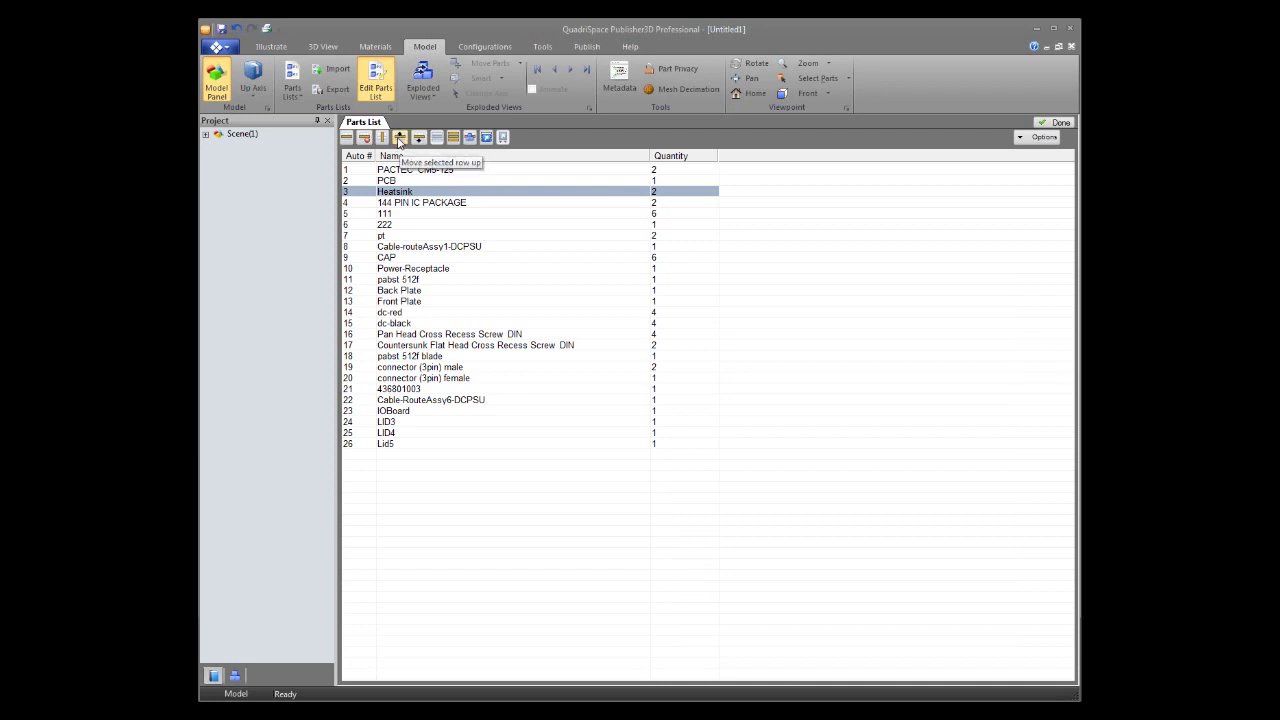
click(400, 139)
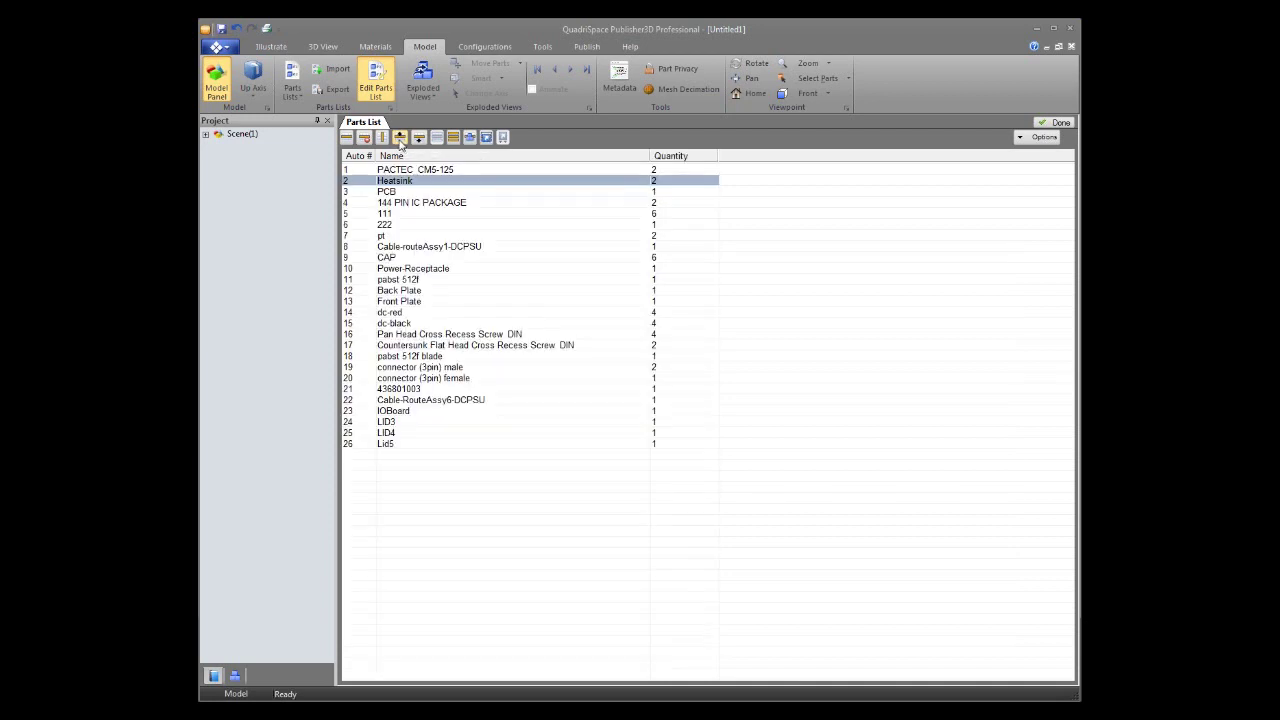
click(400, 139)
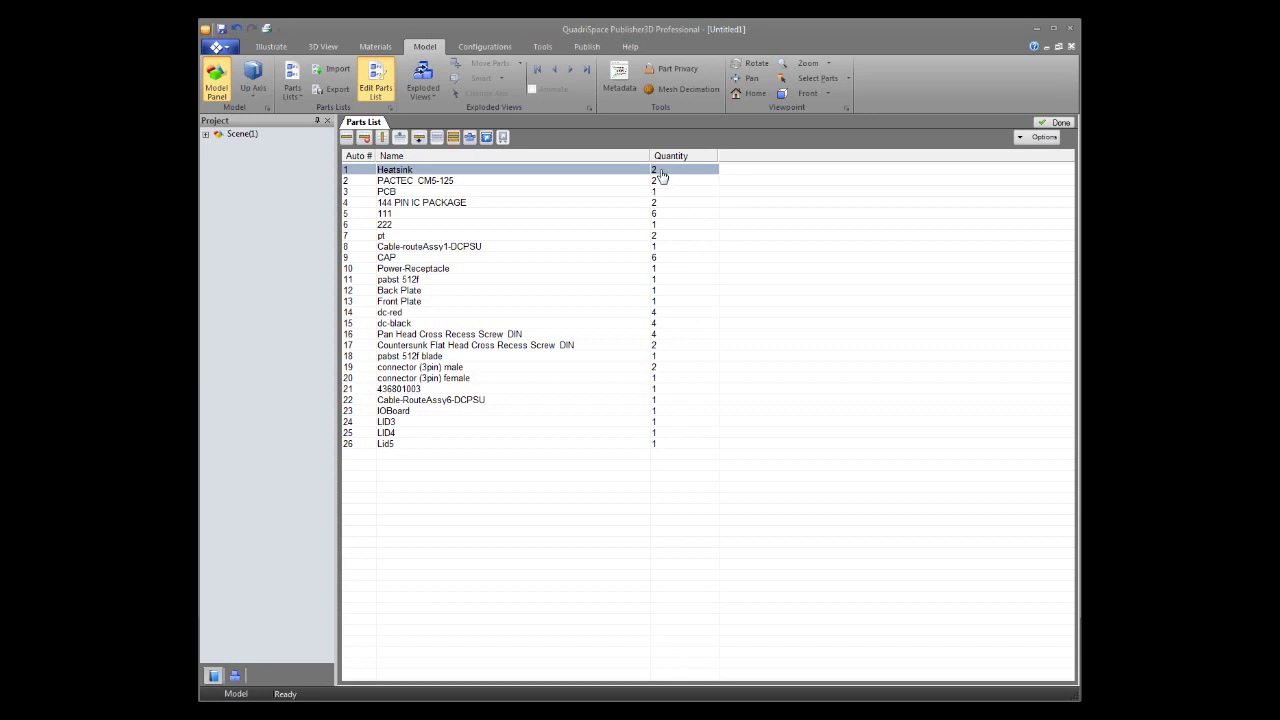
- Merge the dc-red and dc-black rows into a single parts list row
click(390, 313)
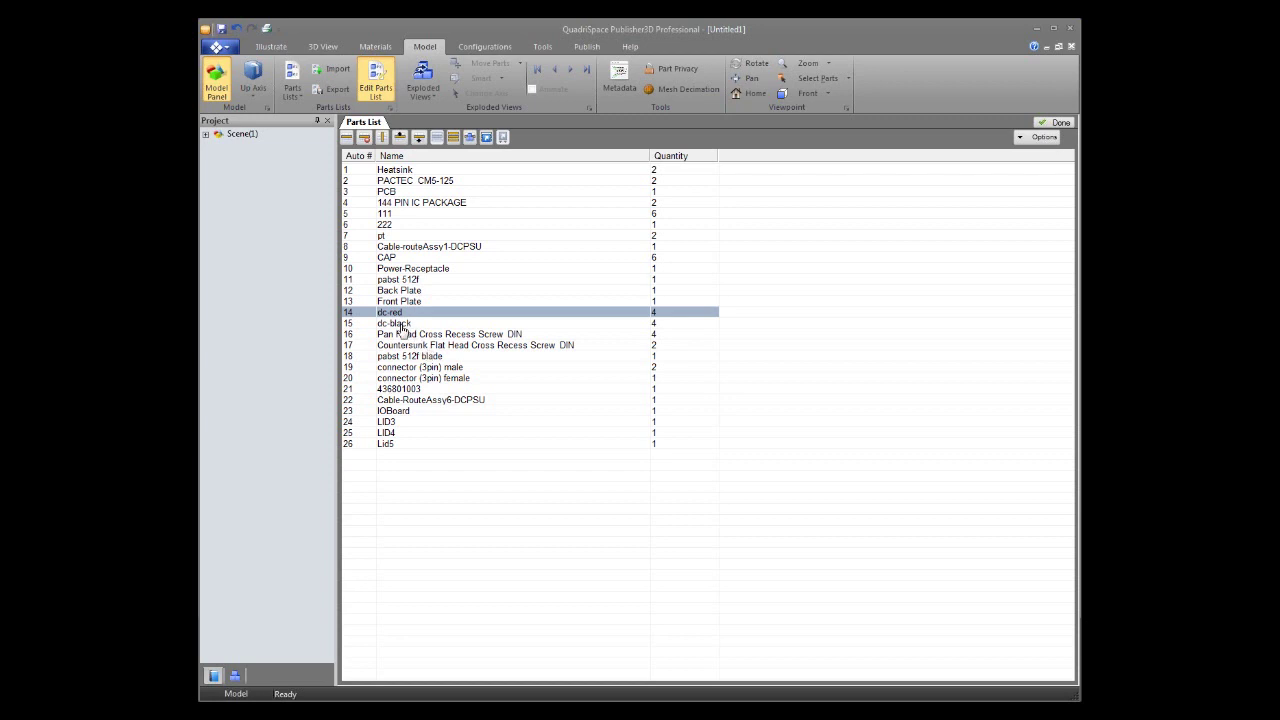
ctrl+click(400, 323)
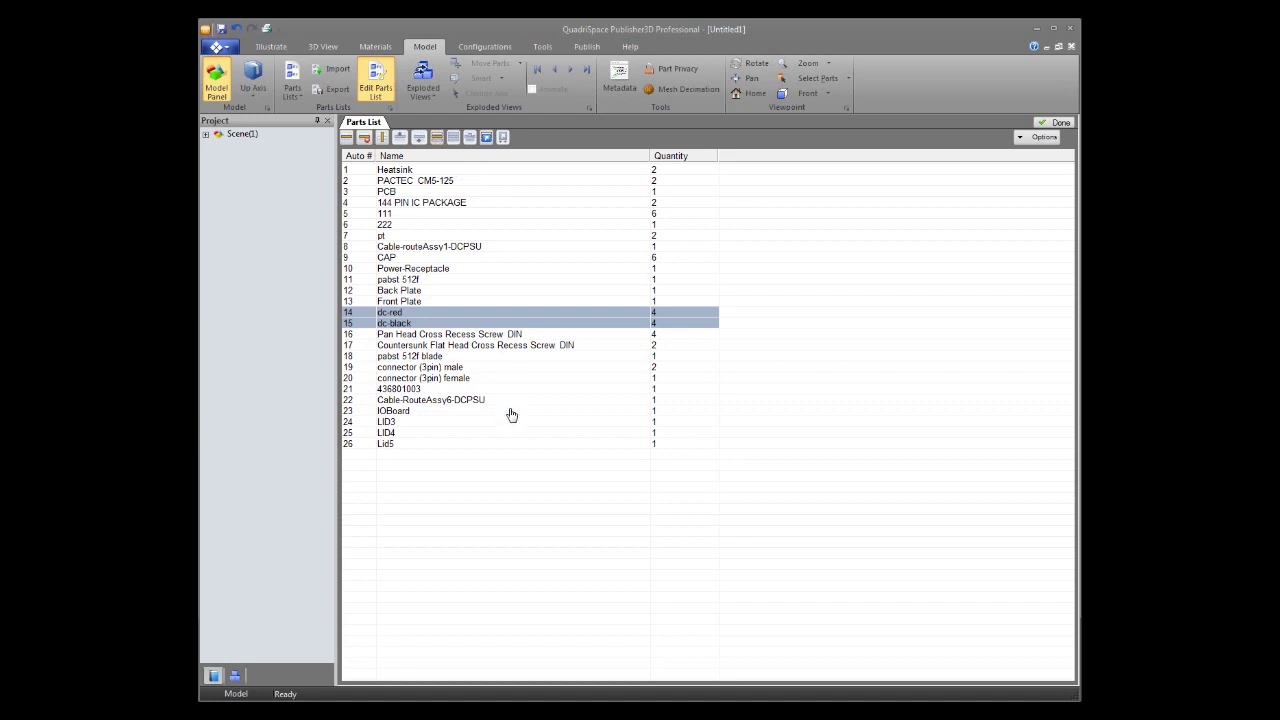
click(402, 321)
click(396, 313)
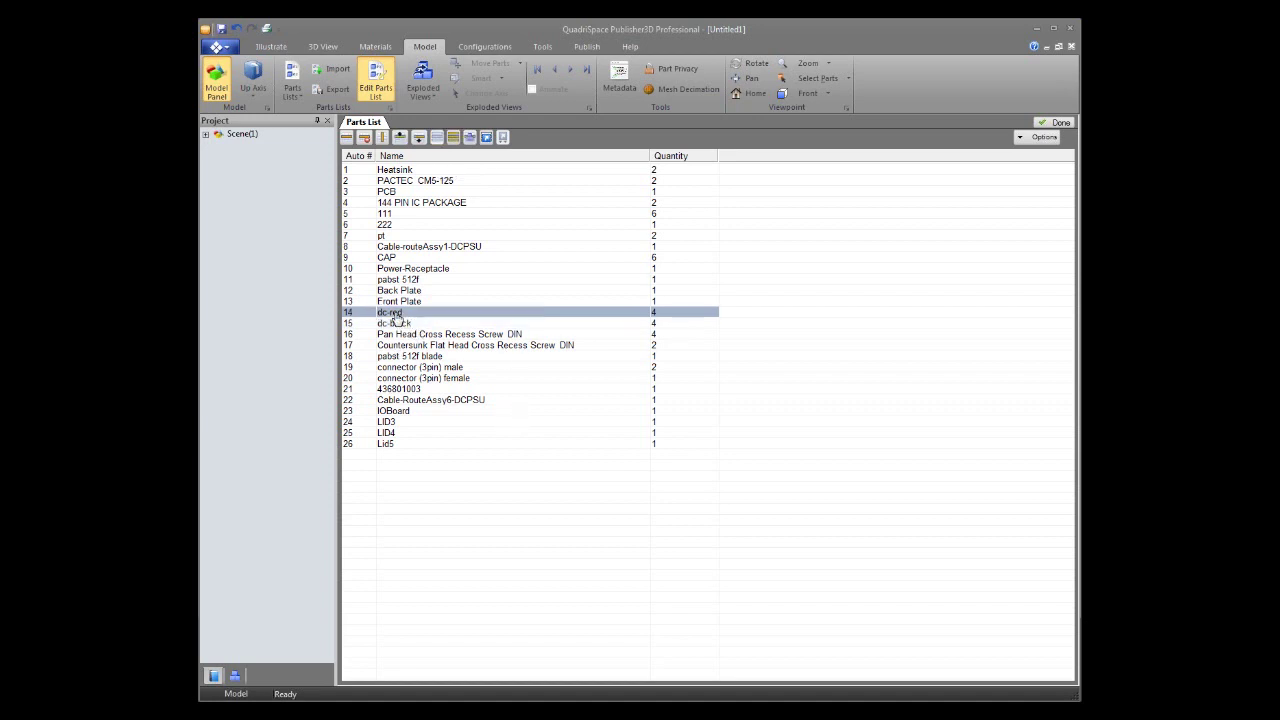
ctrl+click(428, 325)
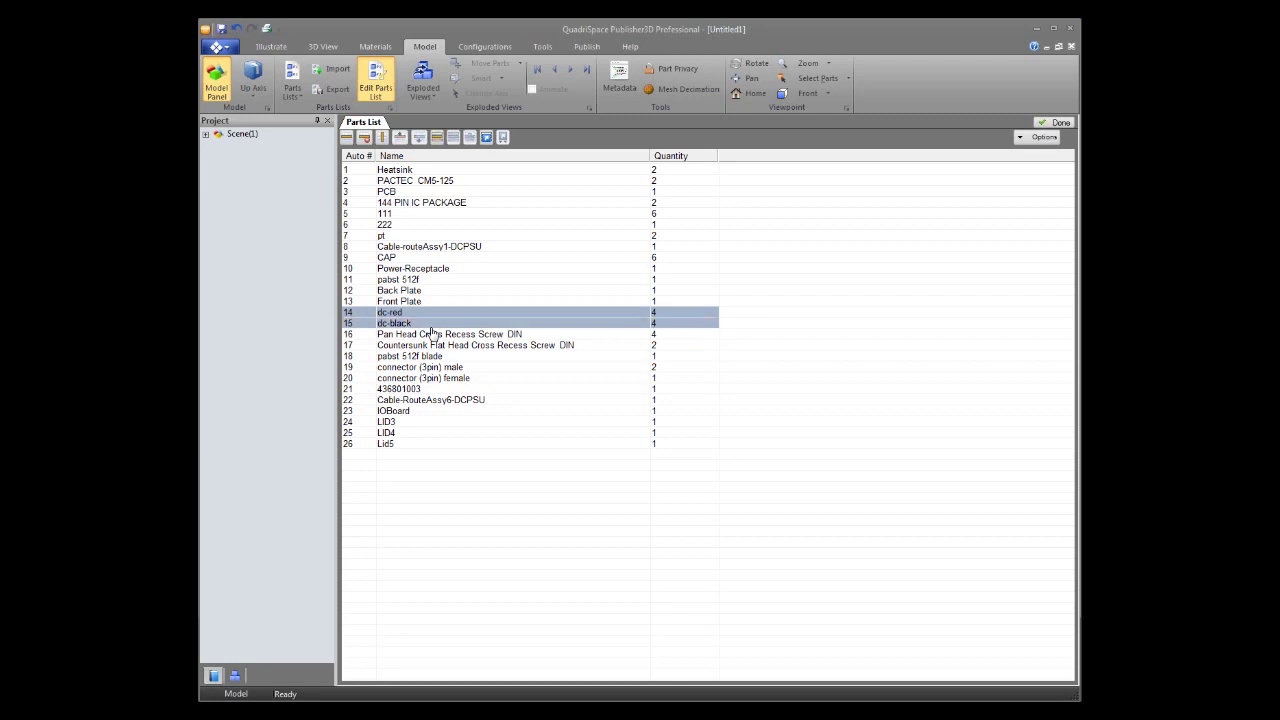
click(437, 137)
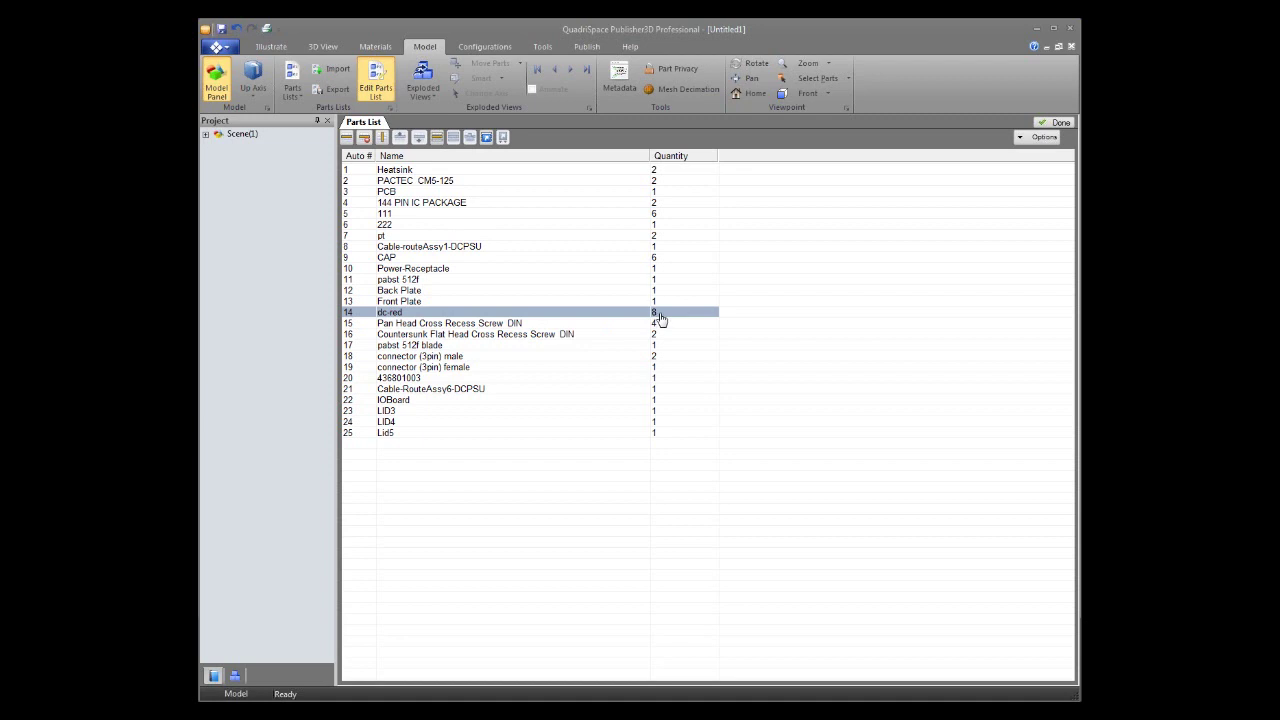
- Rename the merged dc-red row to Thumbscrews
click(416, 313)
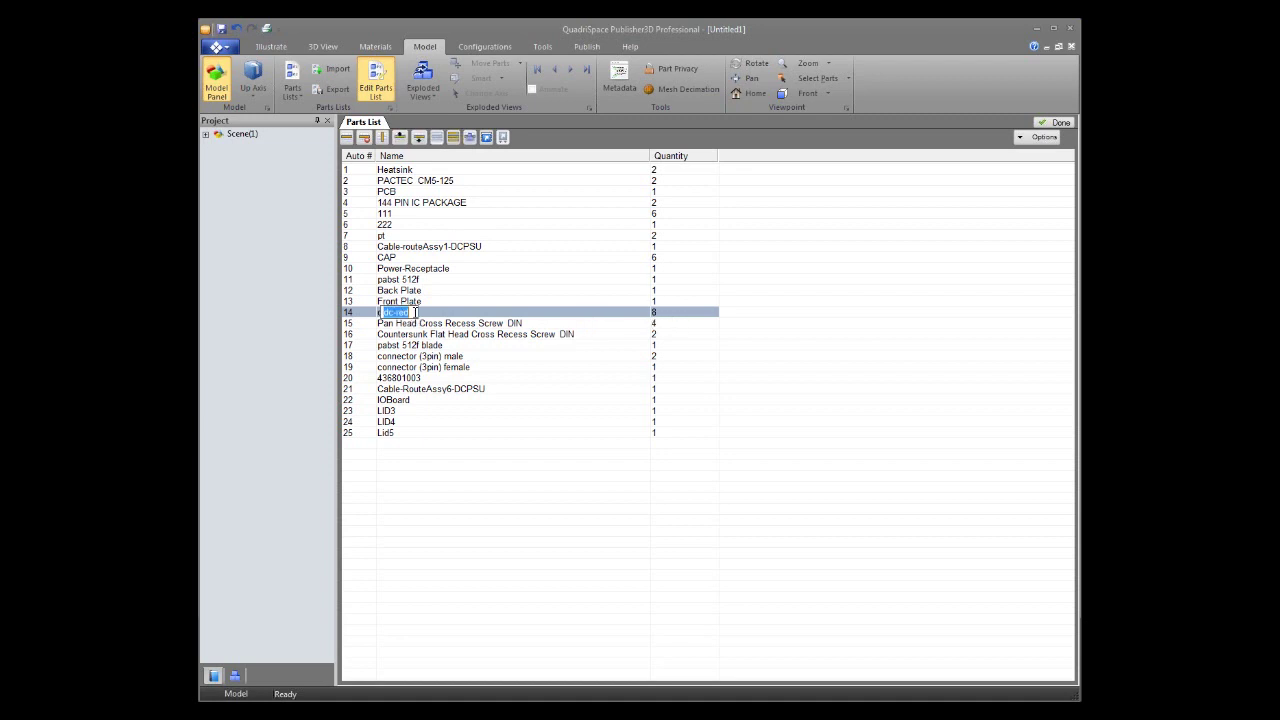
text(thumbscrew)
key(BackSpace)
key(BackSpace)
key(BackSpace)
key(BackSpace)
text(fcrews)
key(Return)
click(414, 315)
click(426, 316)
key(Delete)
text(T)
key(Return)
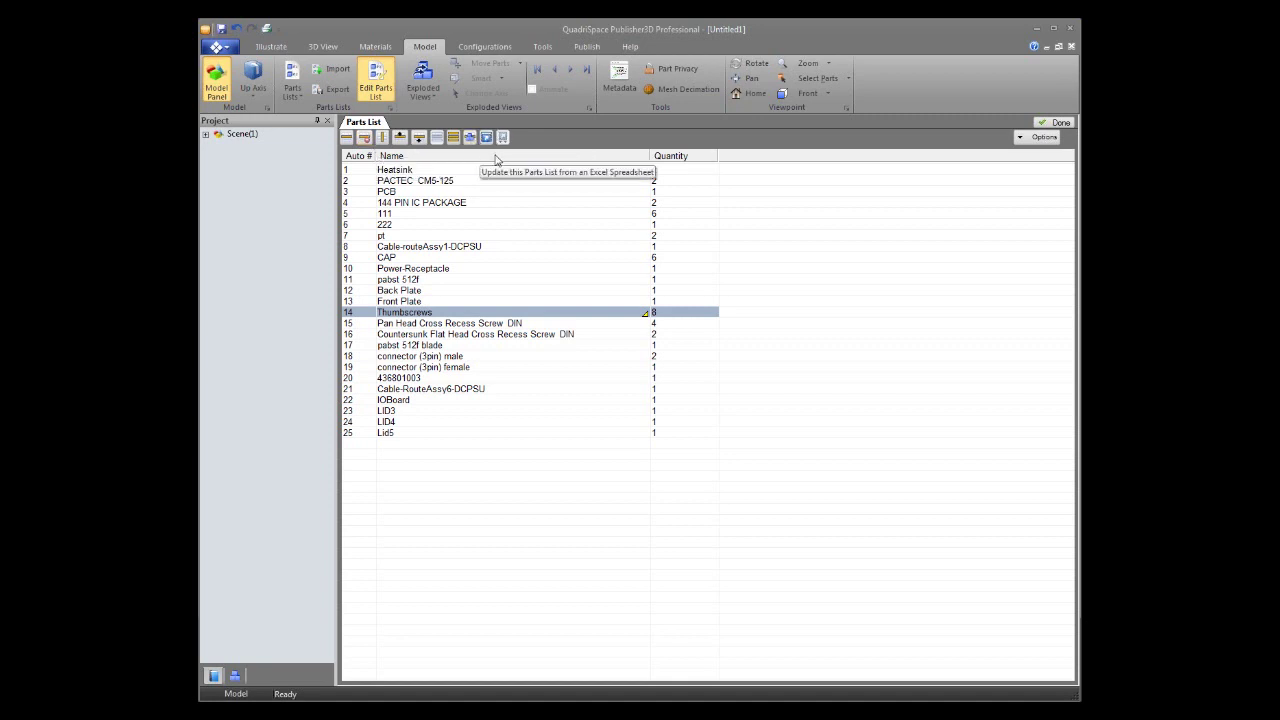
- Insert a MaterialDensity column to the right of Name, widen it, and finish editing the parts list
right_click(496, 157)
mouse_move(578, 185)
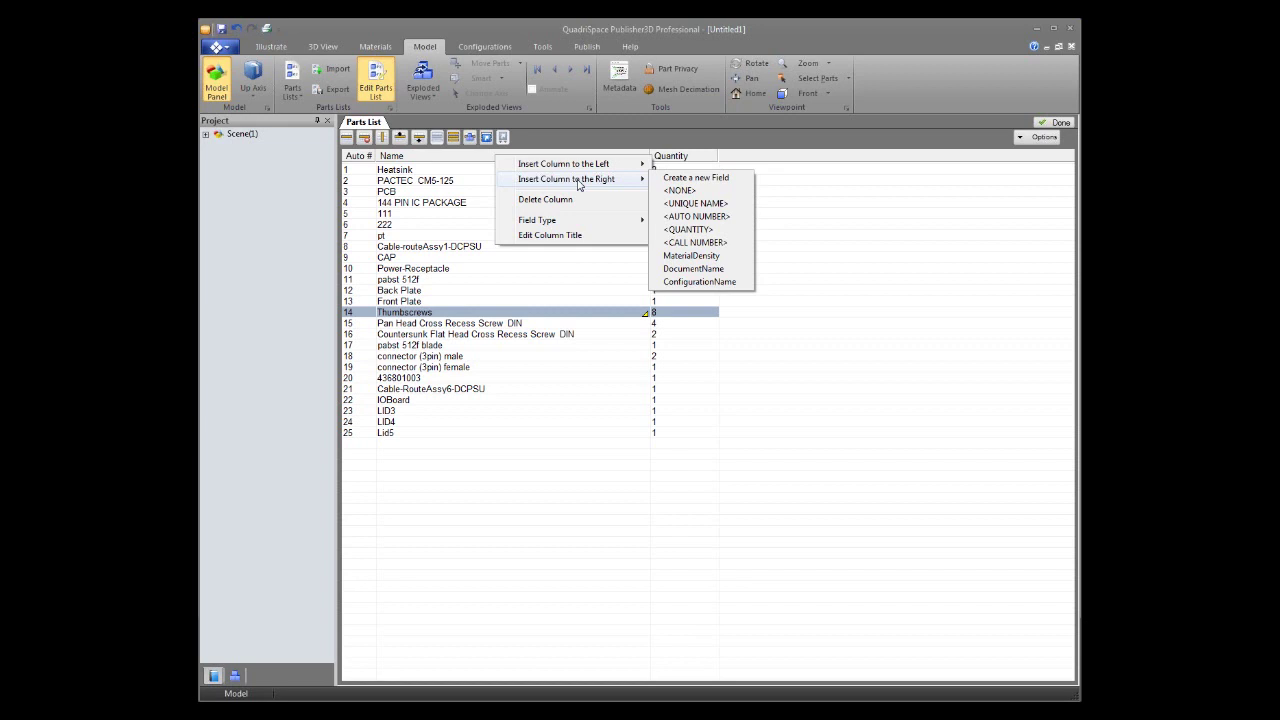
click(694, 258)
drag(650, 155, 686, 155)
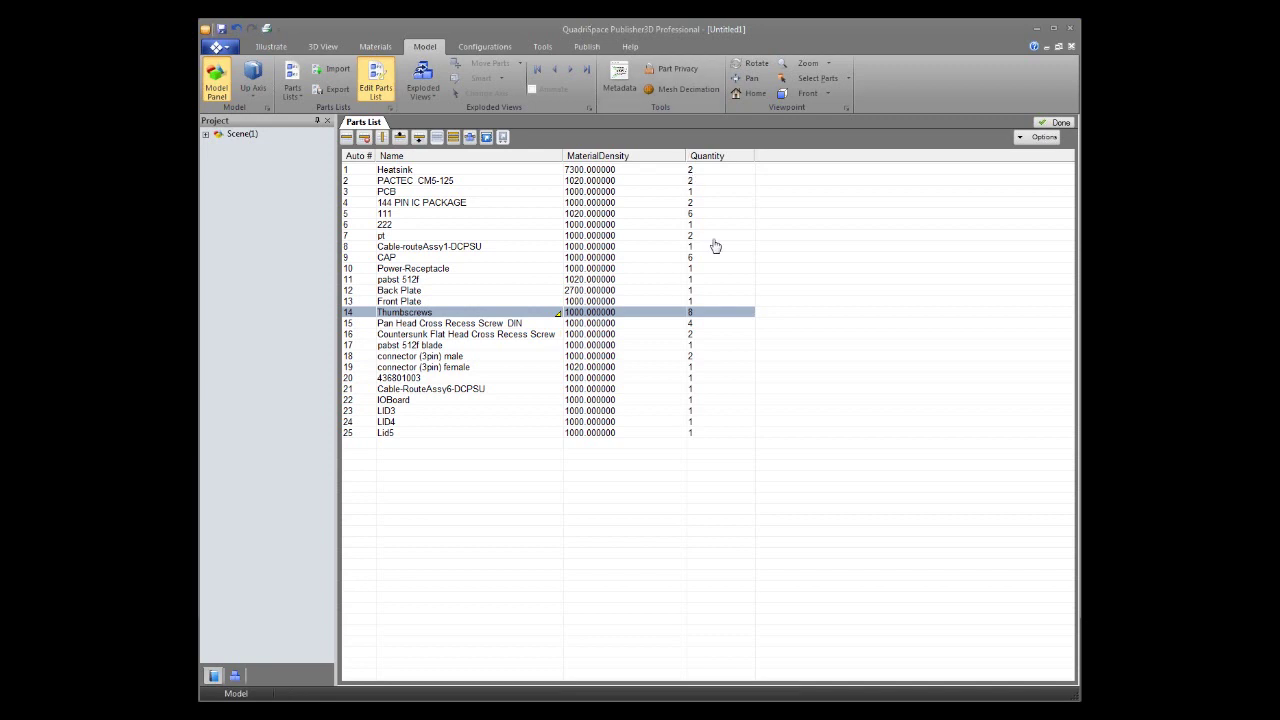
click(487, 139)
click(1057, 123)
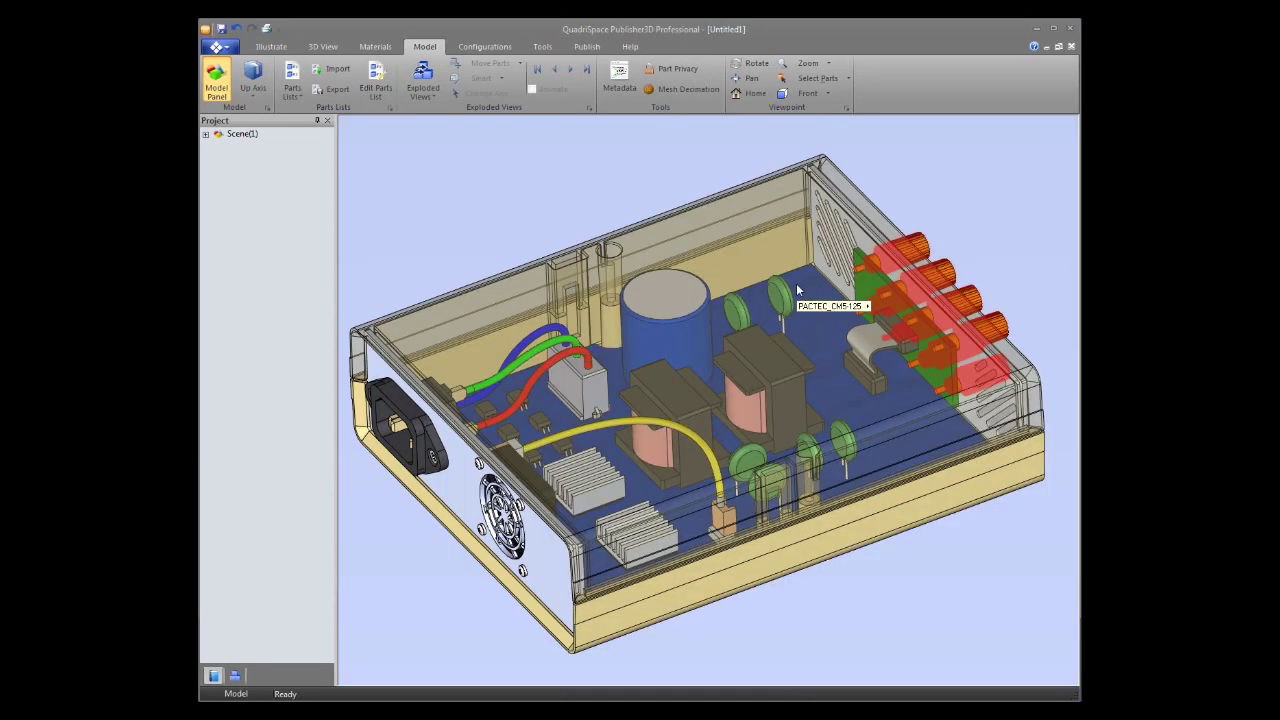
- Expand the Master configuration's parts list in the project tree to review its entries, then collapse it
click(206, 134)
click(218, 158)
click(231, 171)
click(245, 196)
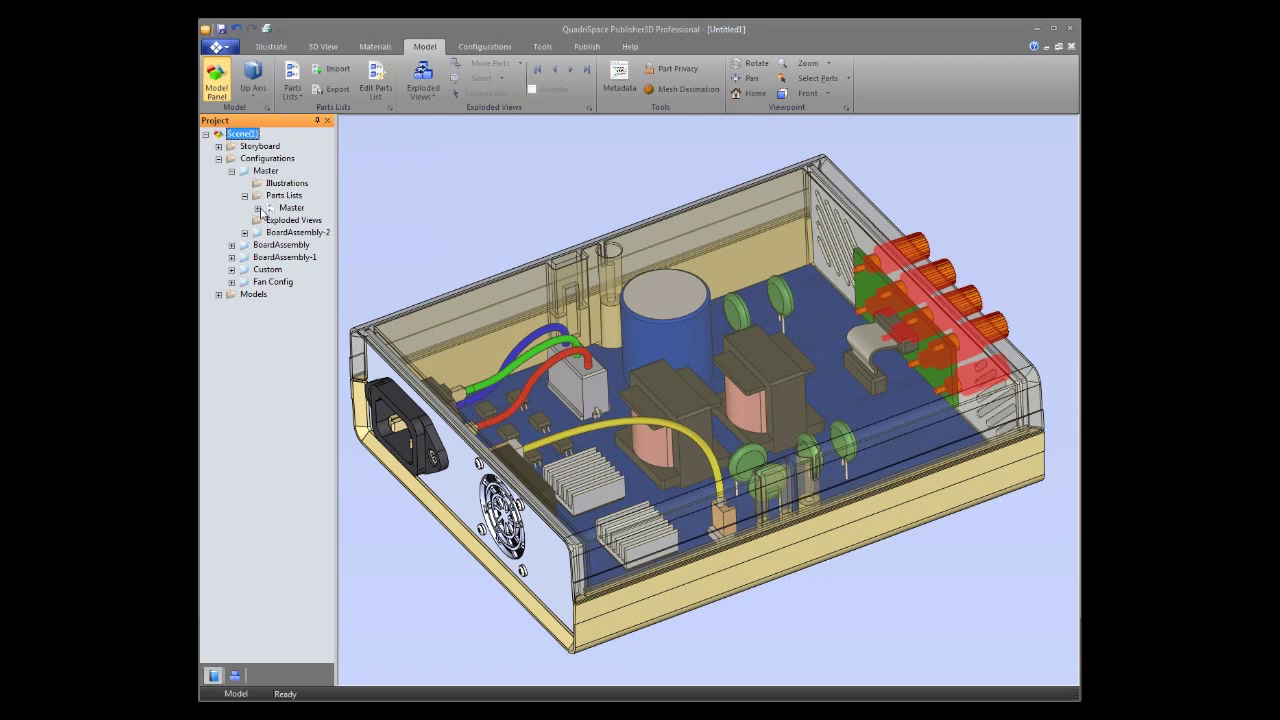
click(258, 208)
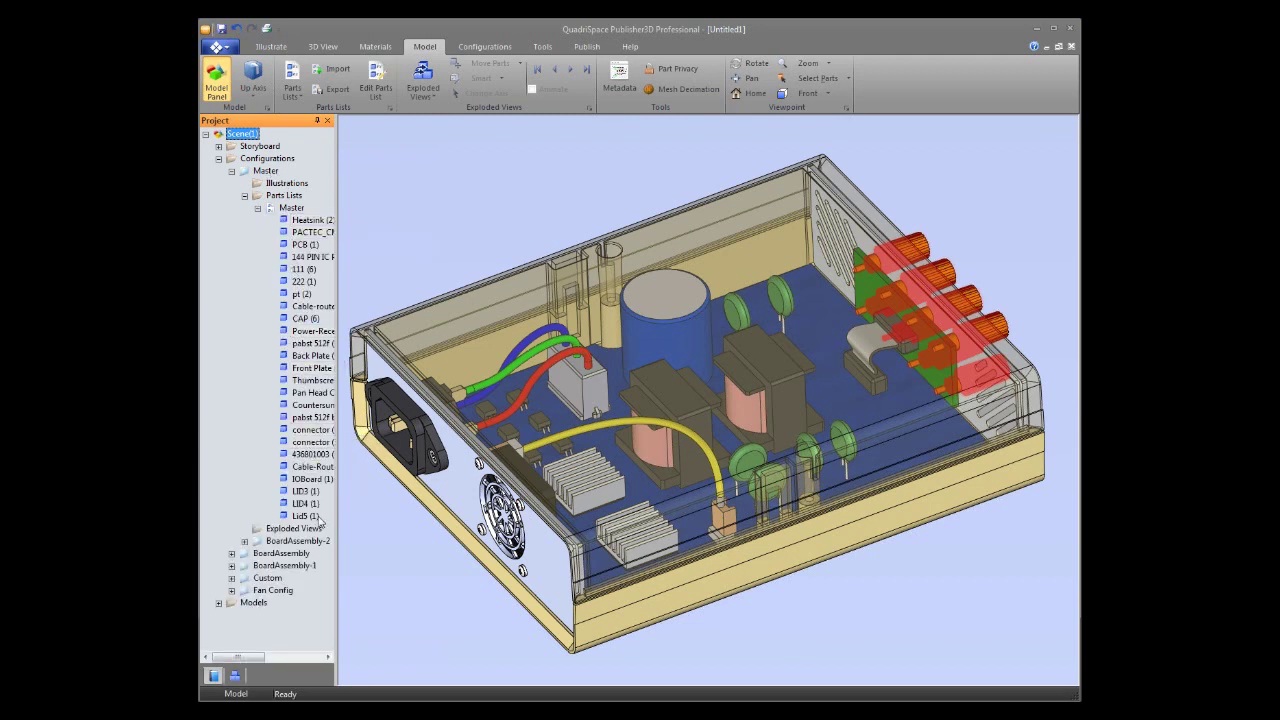
click(258, 208)
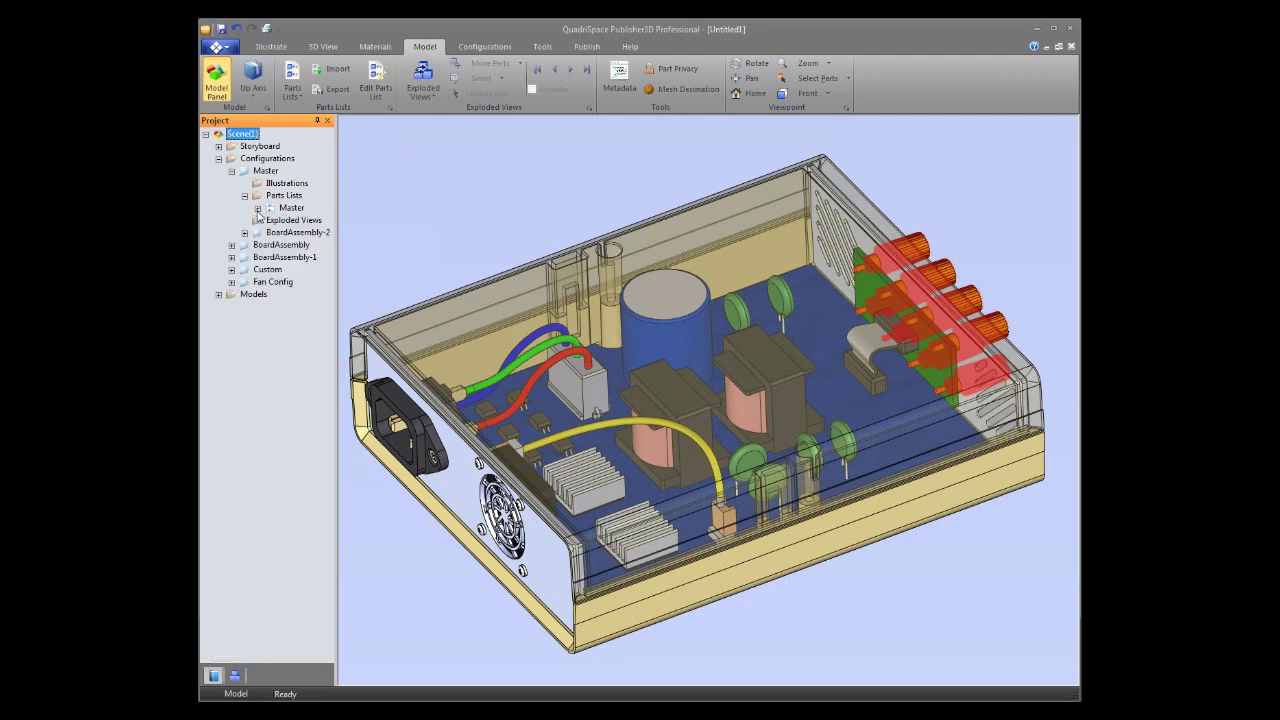
click(400, 122)
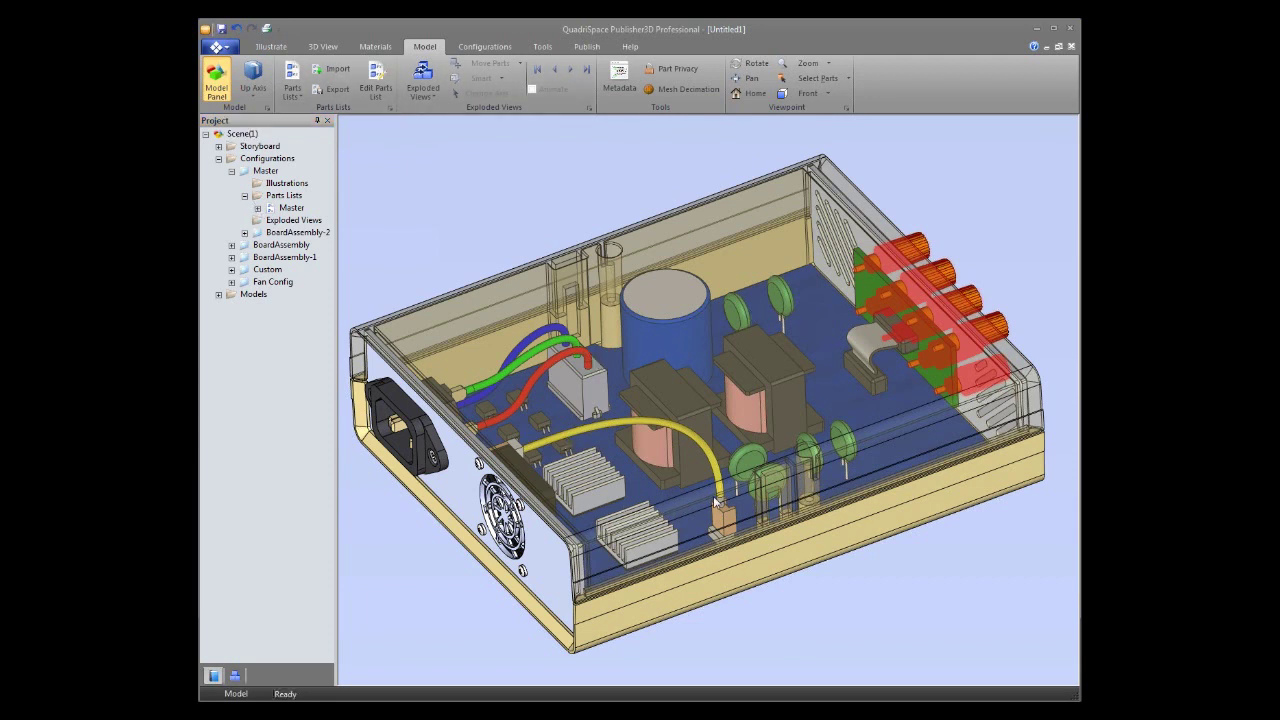
- Start a new parts list for the Master configuration using the Top-level only style
click(293, 90)
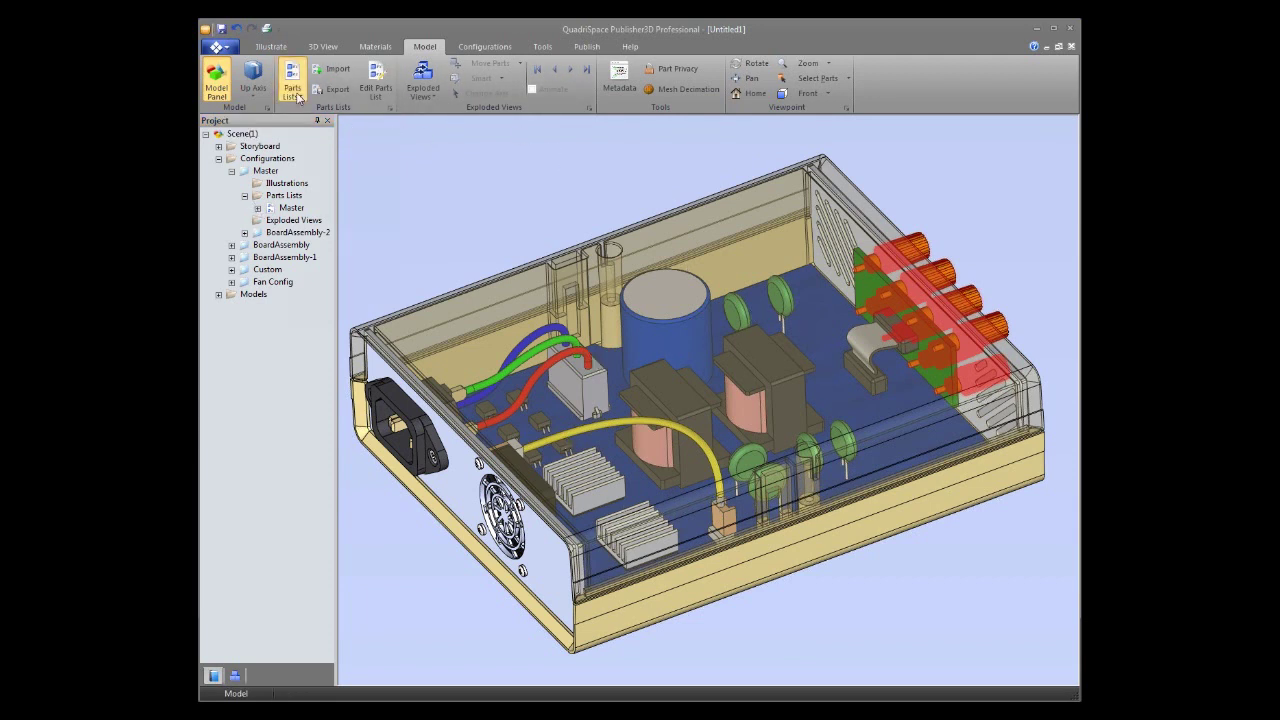
click(336, 308)
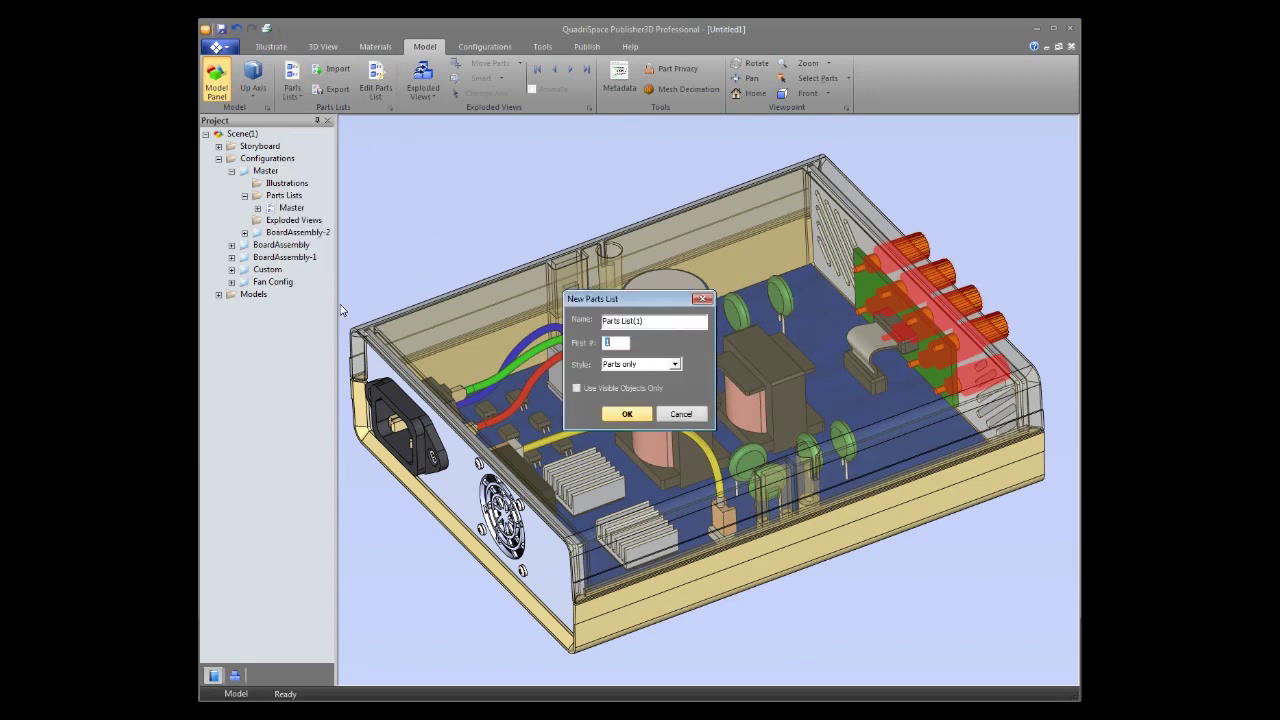
click(677, 367)
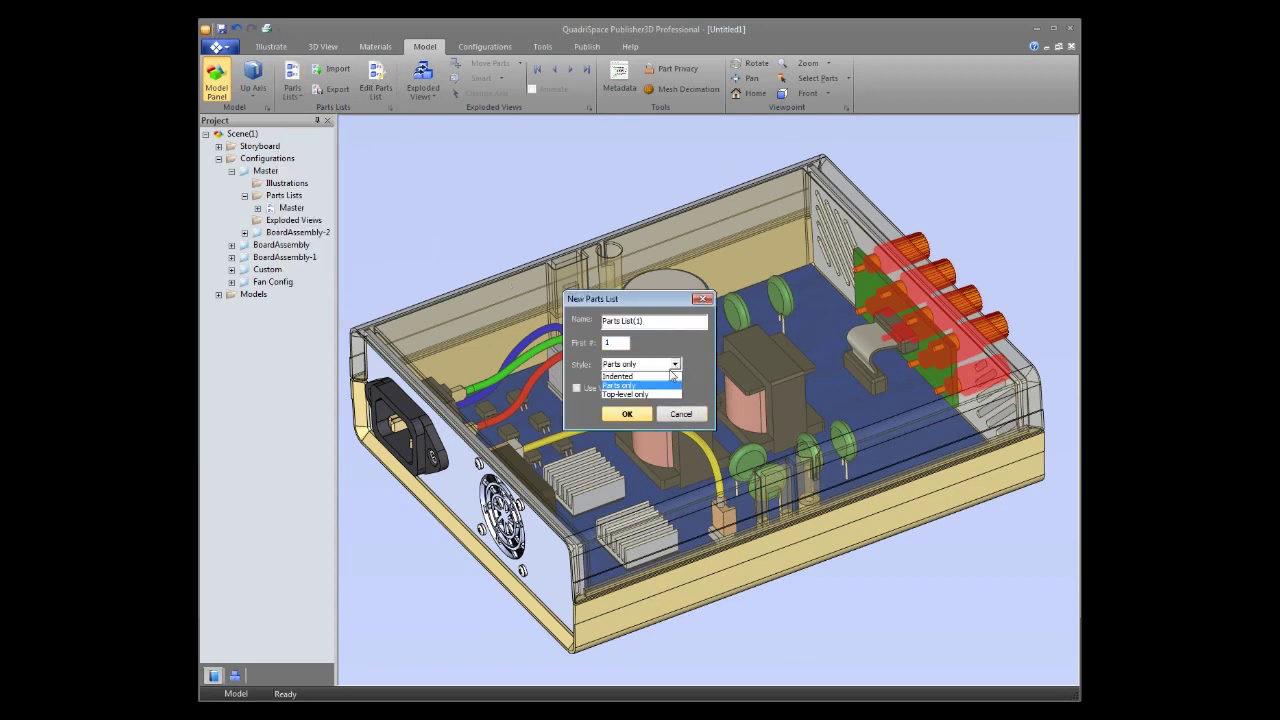
click(641, 398)
- Set the new parts list's first number to 10, name it Top Level Only, create it, and finish editing
double_click(612, 342)
text(100)
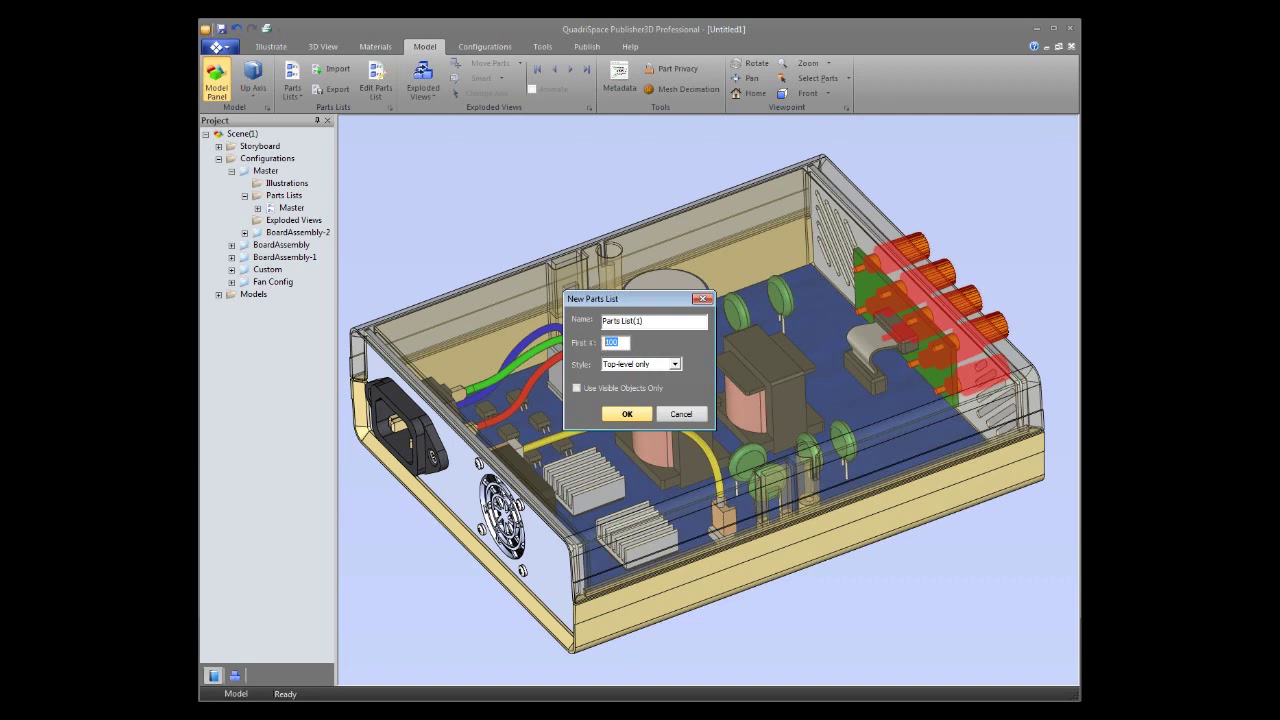
drag(620, 342, 592, 348)
text(10)
drag(672, 321, 580, 335)
text(Top Level Only)
click(630, 414)
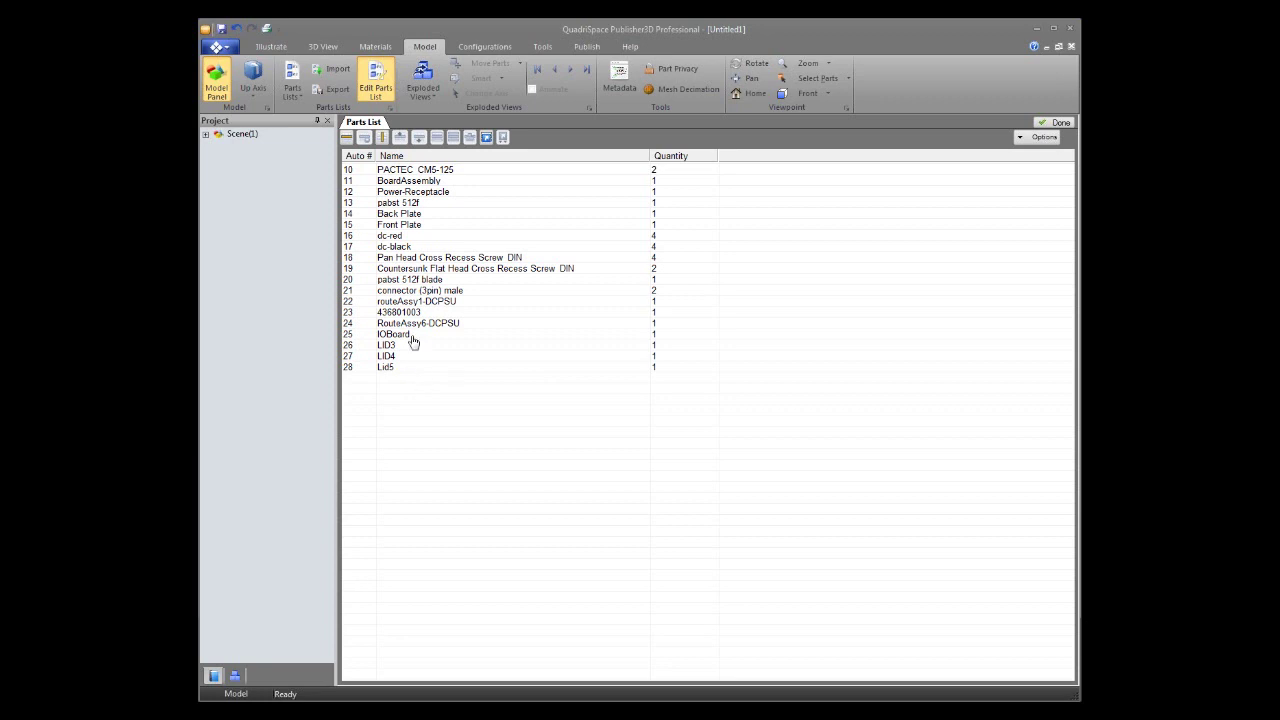
click(1059, 123)
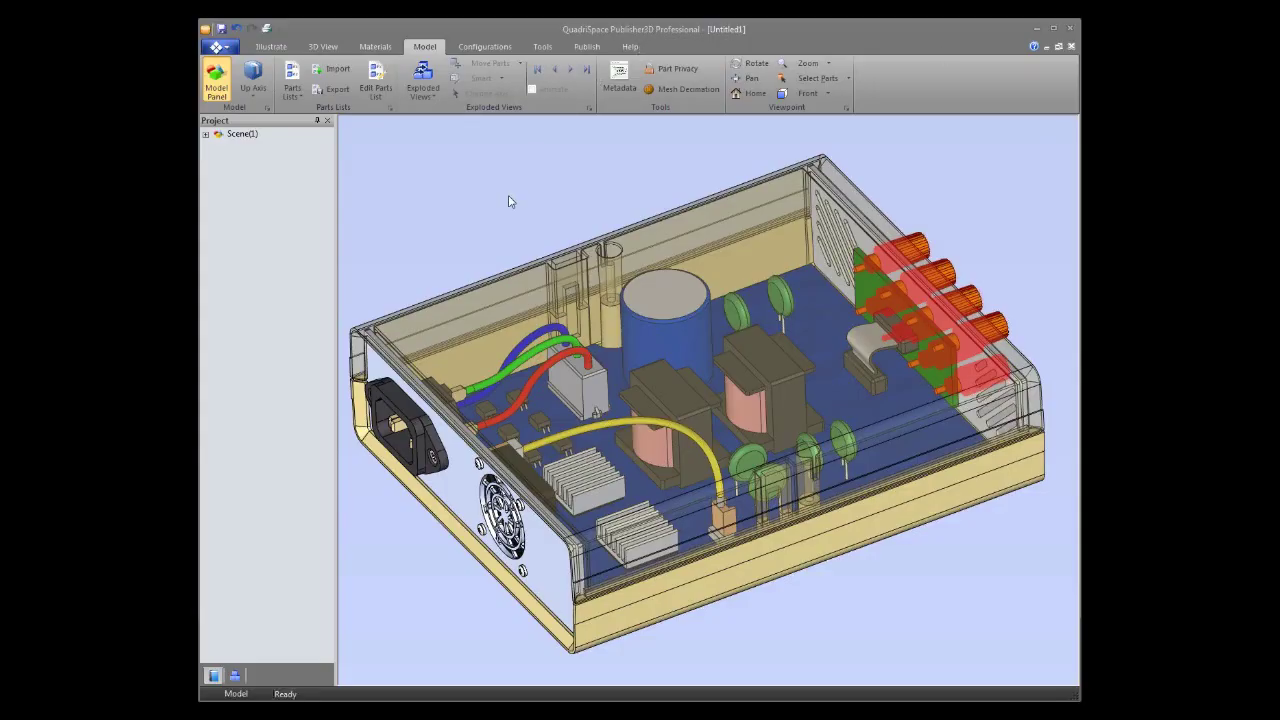
- Create a new illustration from a zoomed-out view of the whole power supply, with Edit Markups Now enabled
click(292, 97)
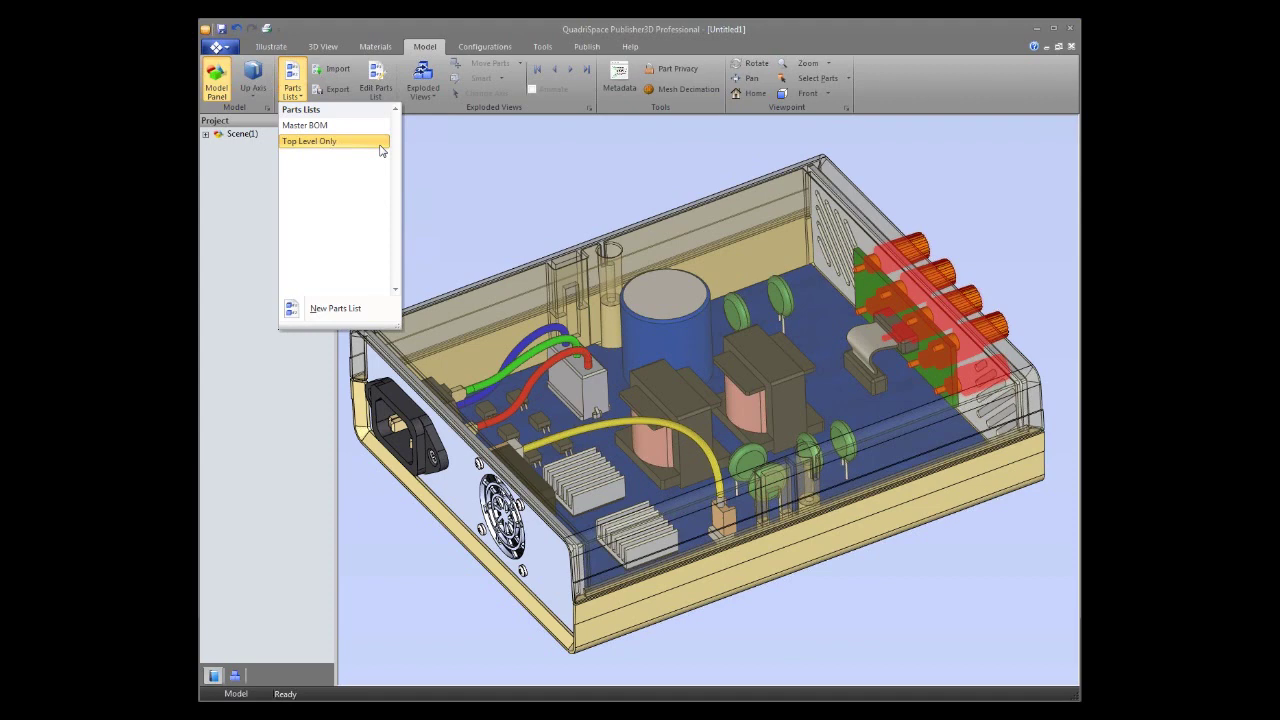
click(664, 228)
scroll(678, 252, down, 4)
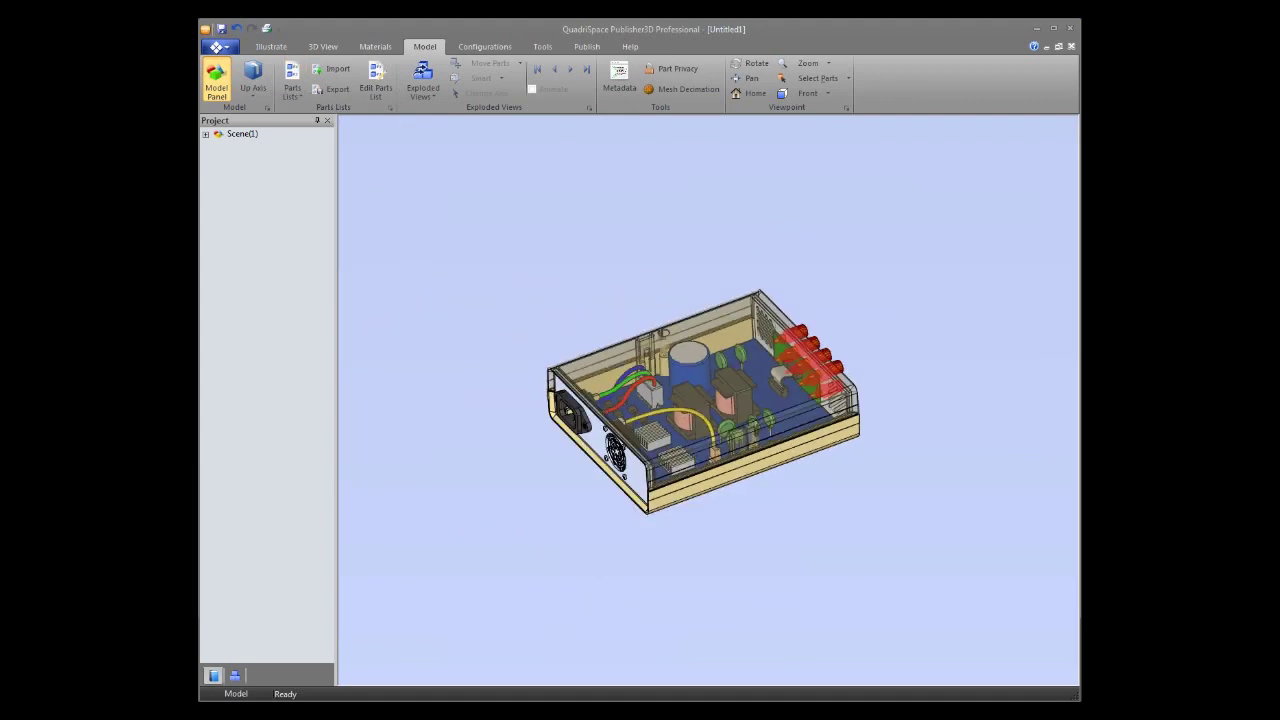
scroll(729, 234, up, 3)
drag(739, 276, 744, 295)
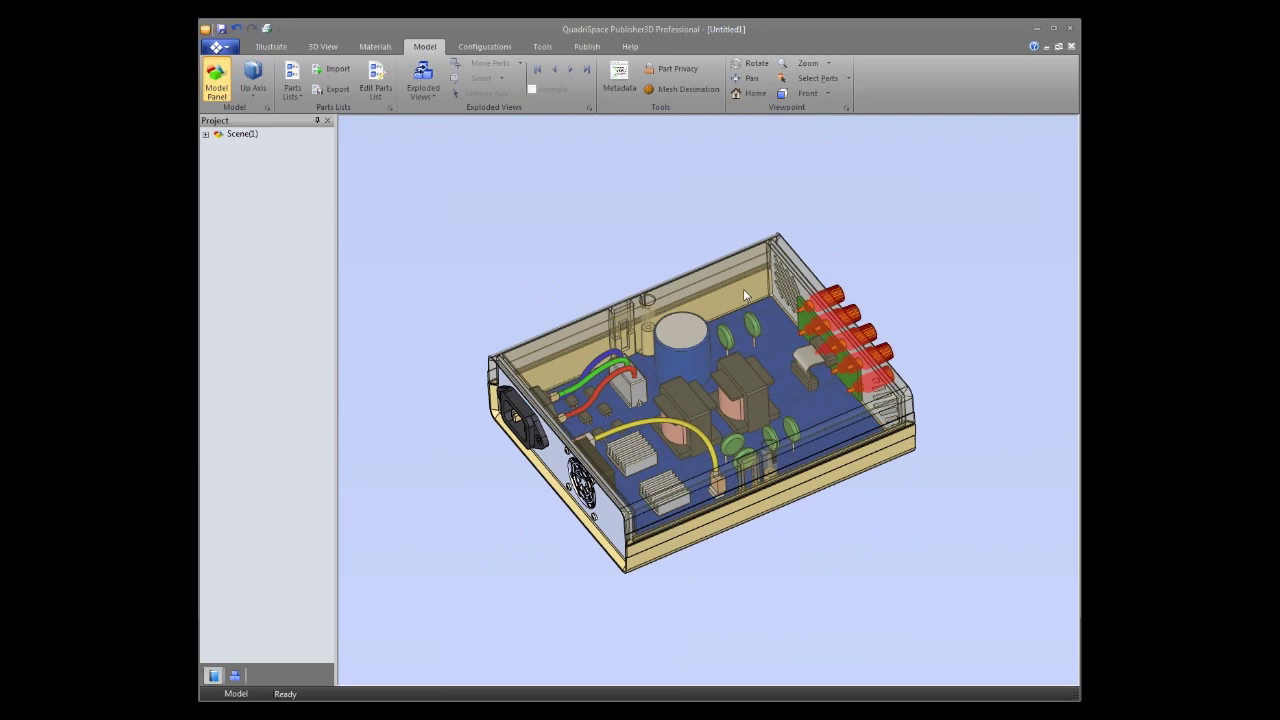
click(270, 46)
click(217, 80)
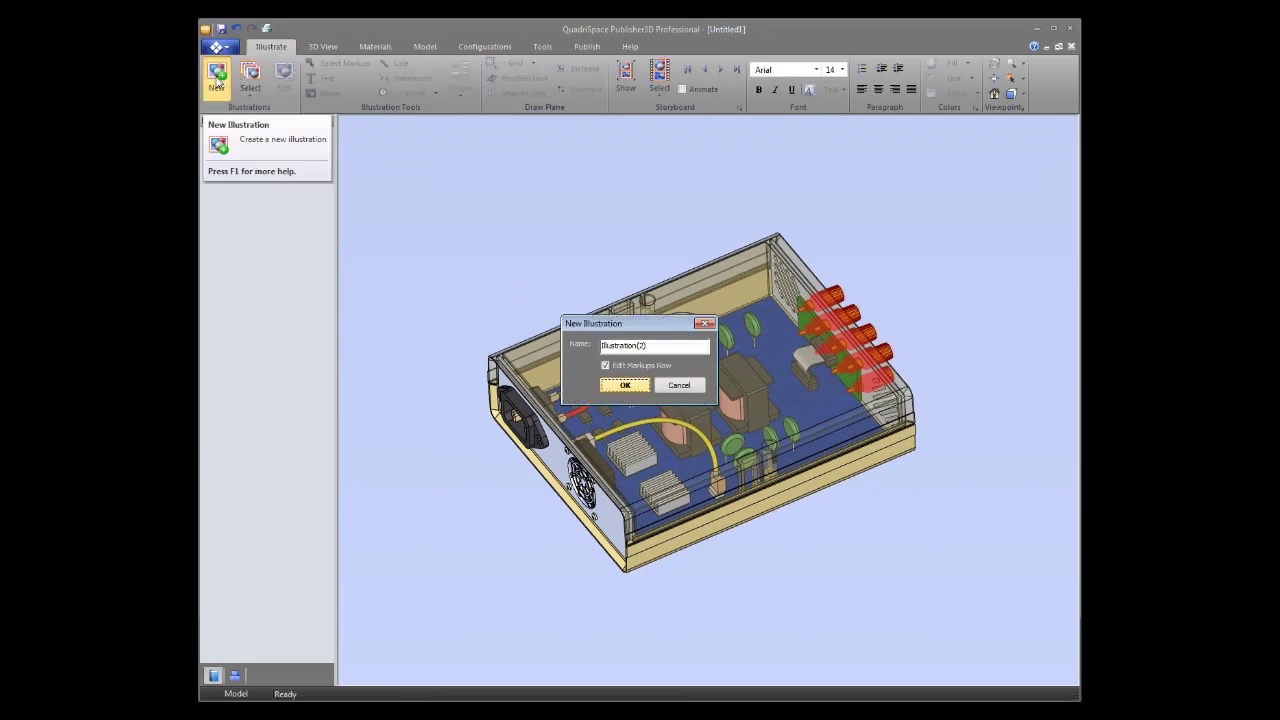
click(616, 387)
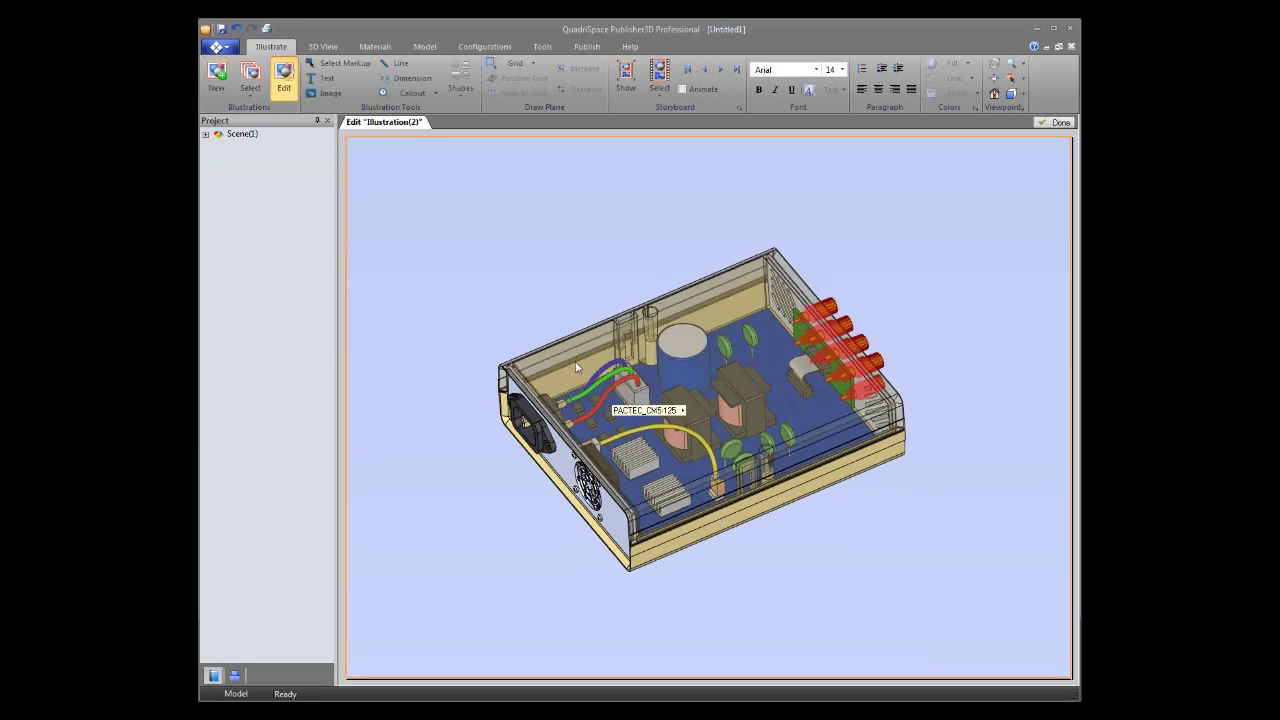
- Add callouts to the enclosure and the power receptacle, then finish editing the illustration
click(405, 94)
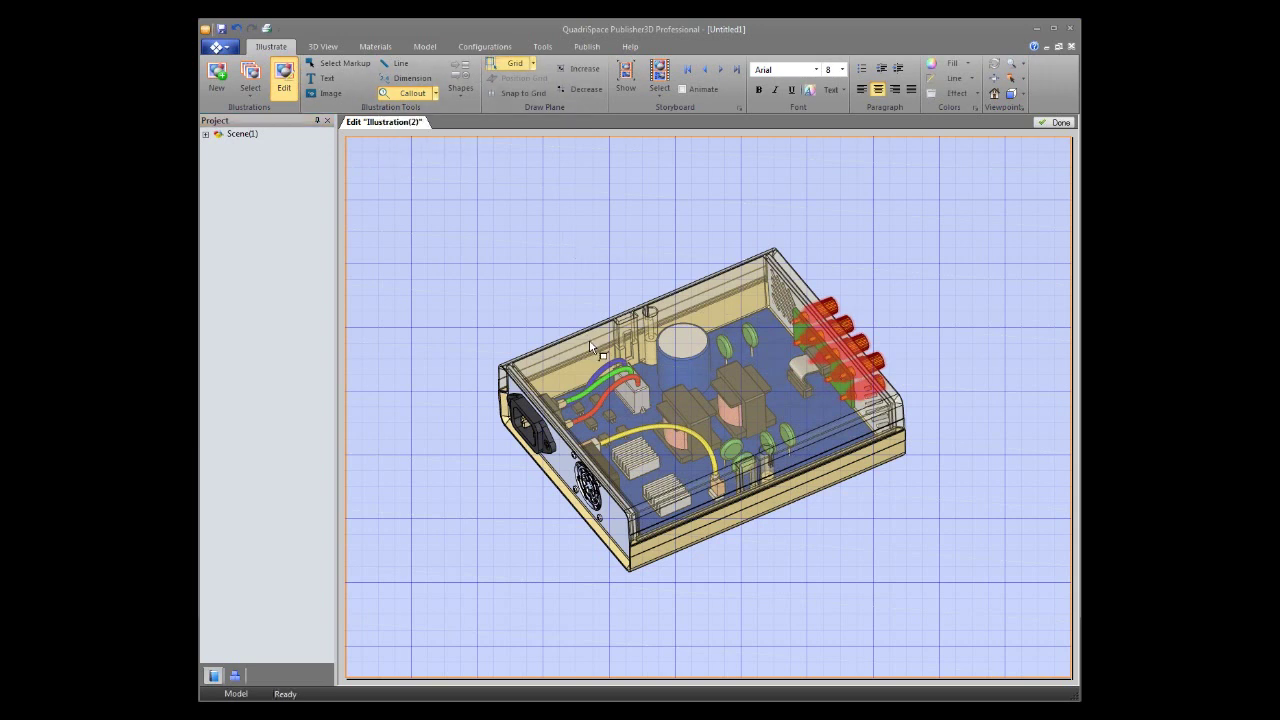
drag(589, 339, 500, 252)
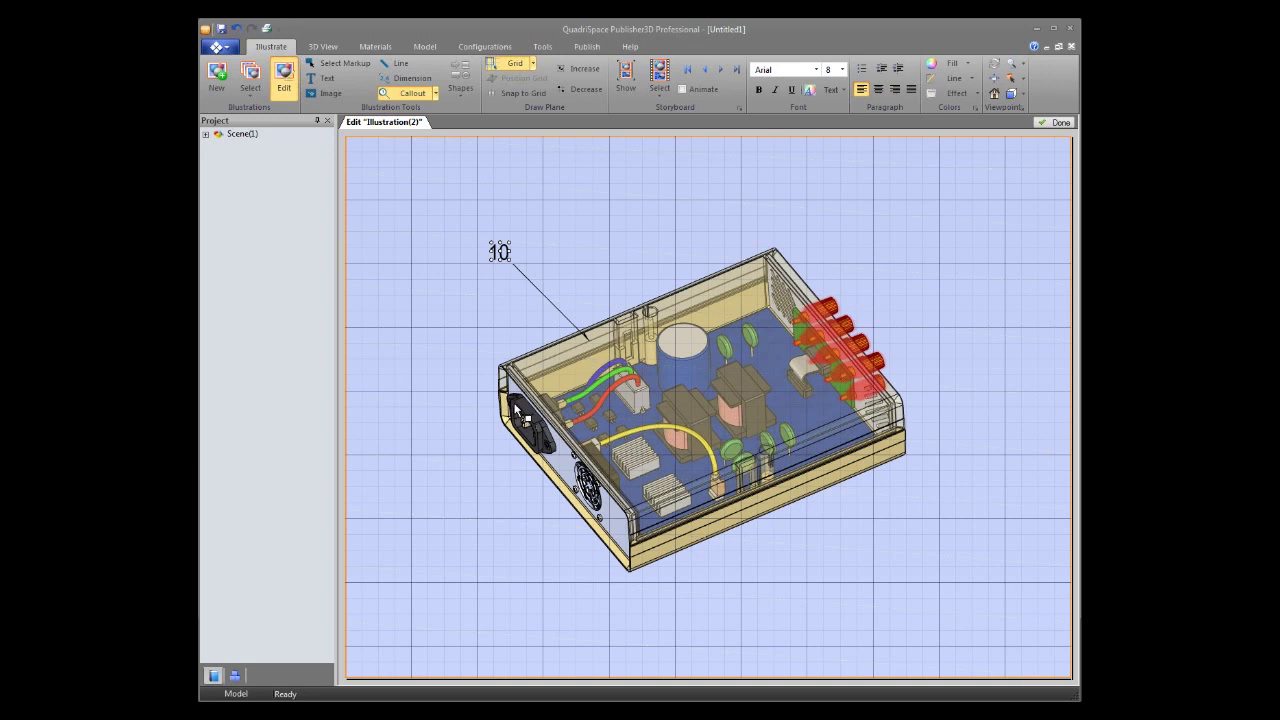
drag(519, 410, 440, 370)
click(1060, 122)
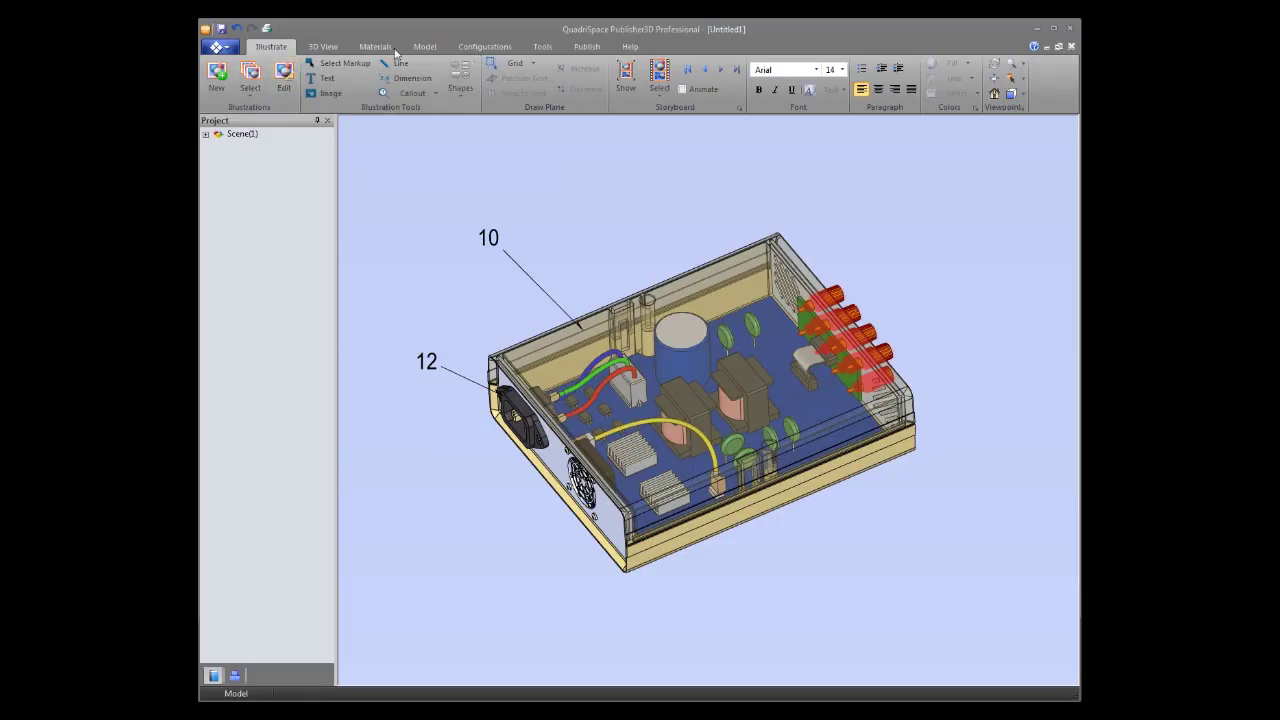
- Switch the active parts list to Master BOM and agree to modify the current illustration
click(434, 48)
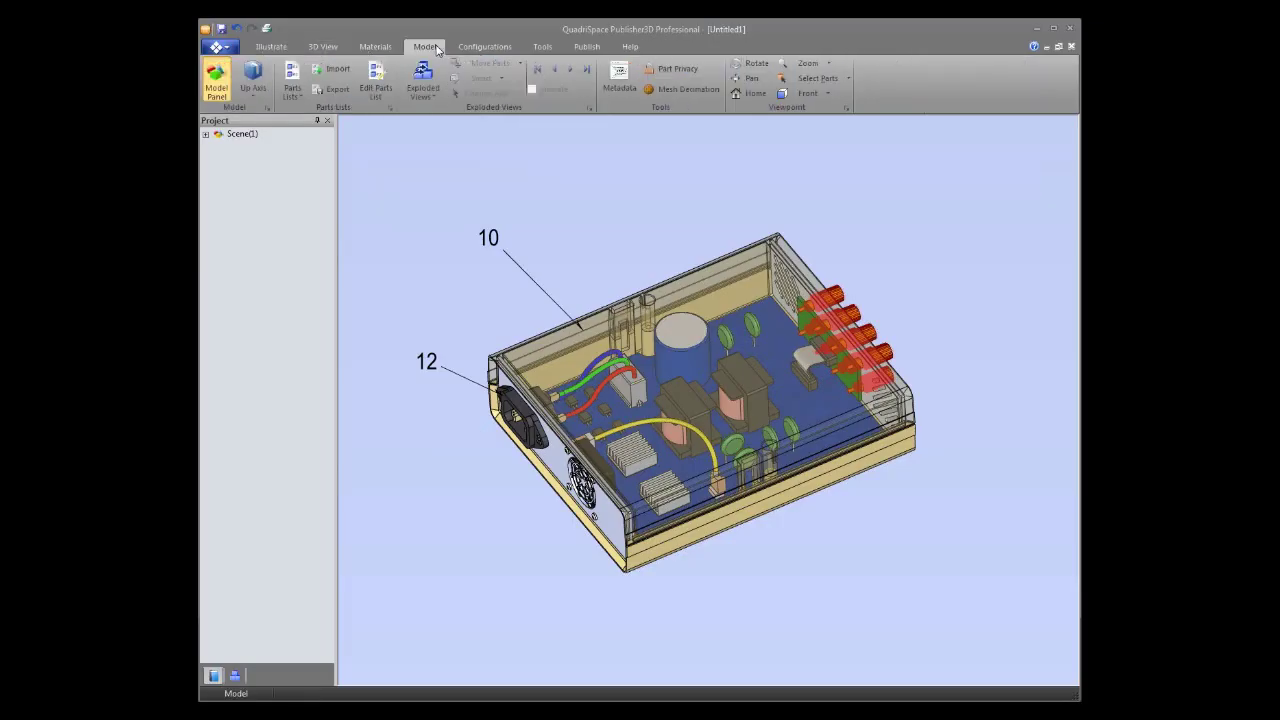
click(291, 80)
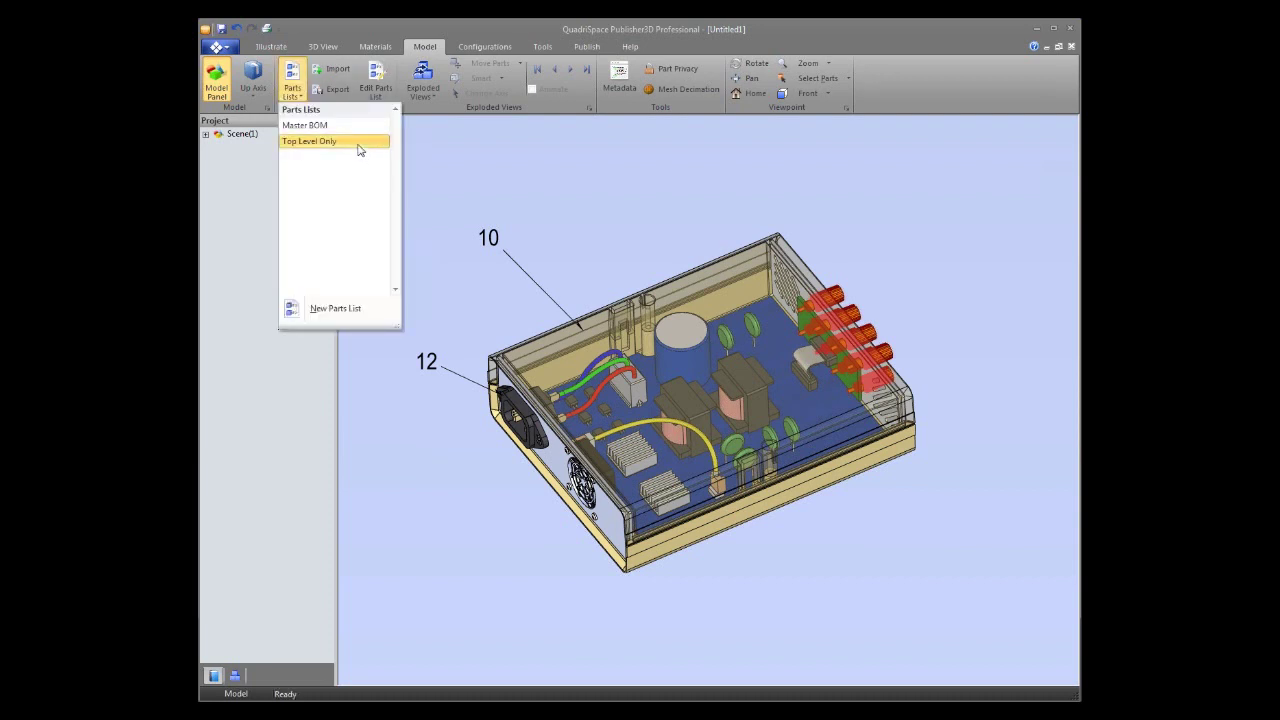
click(633, 261)
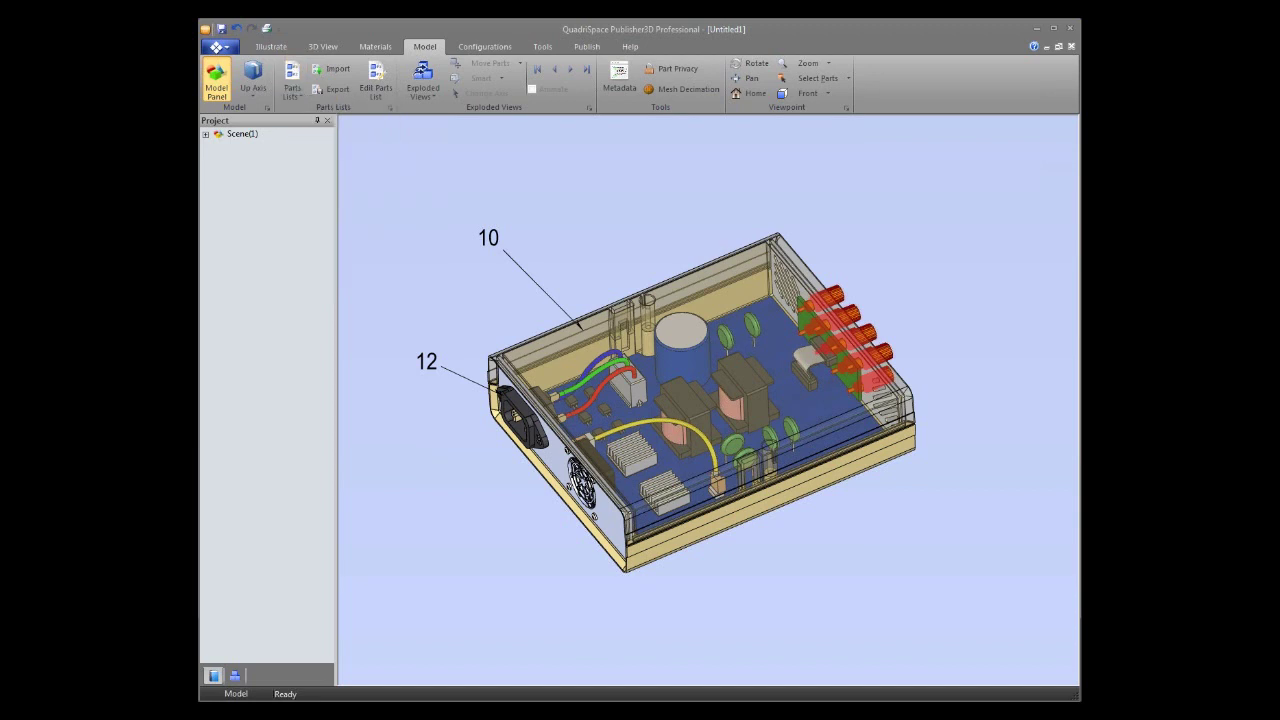
click(291, 80)
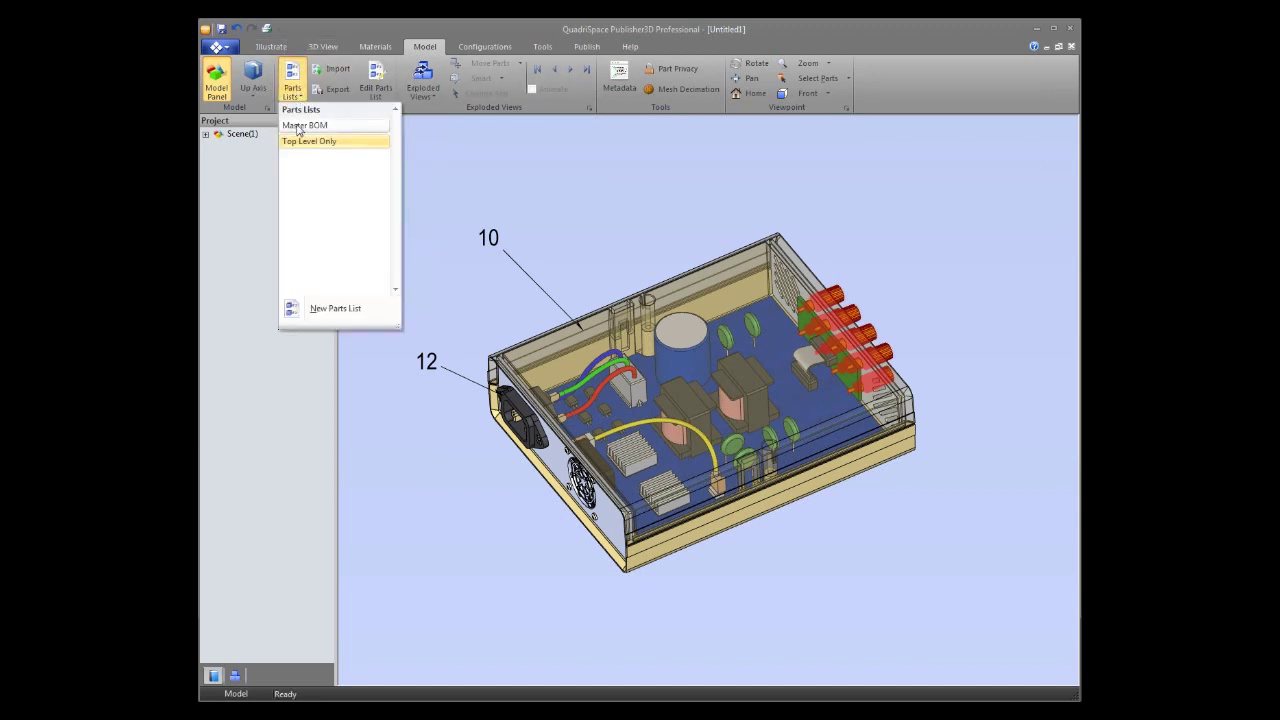
click(299, 126)
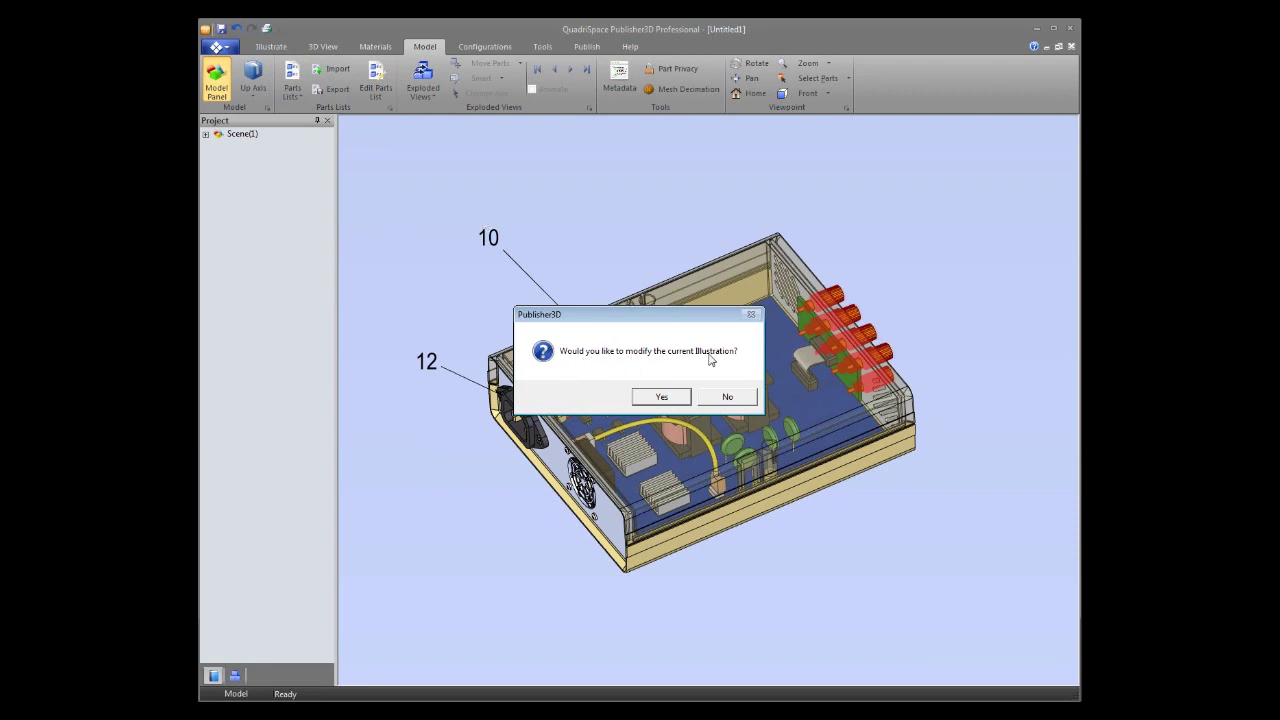
click(662, 397)
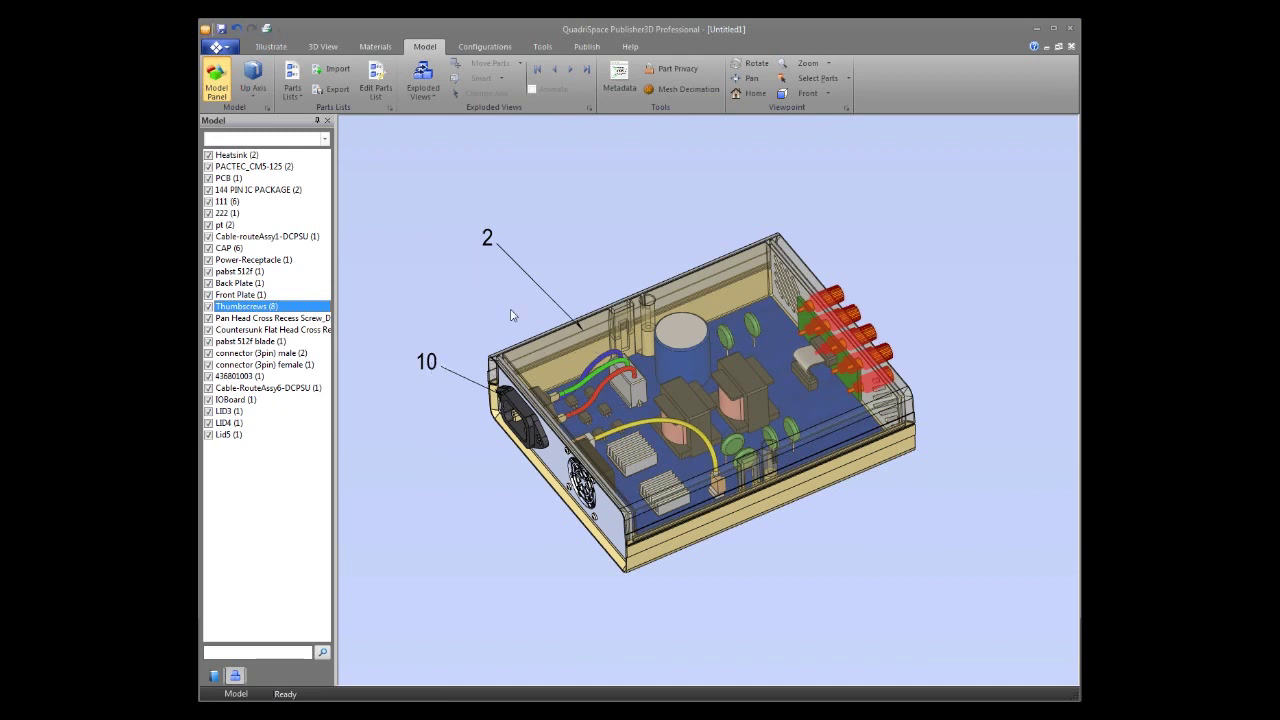
- Check the available parts lists and view the enclosure part's metadata
click(292, 88)
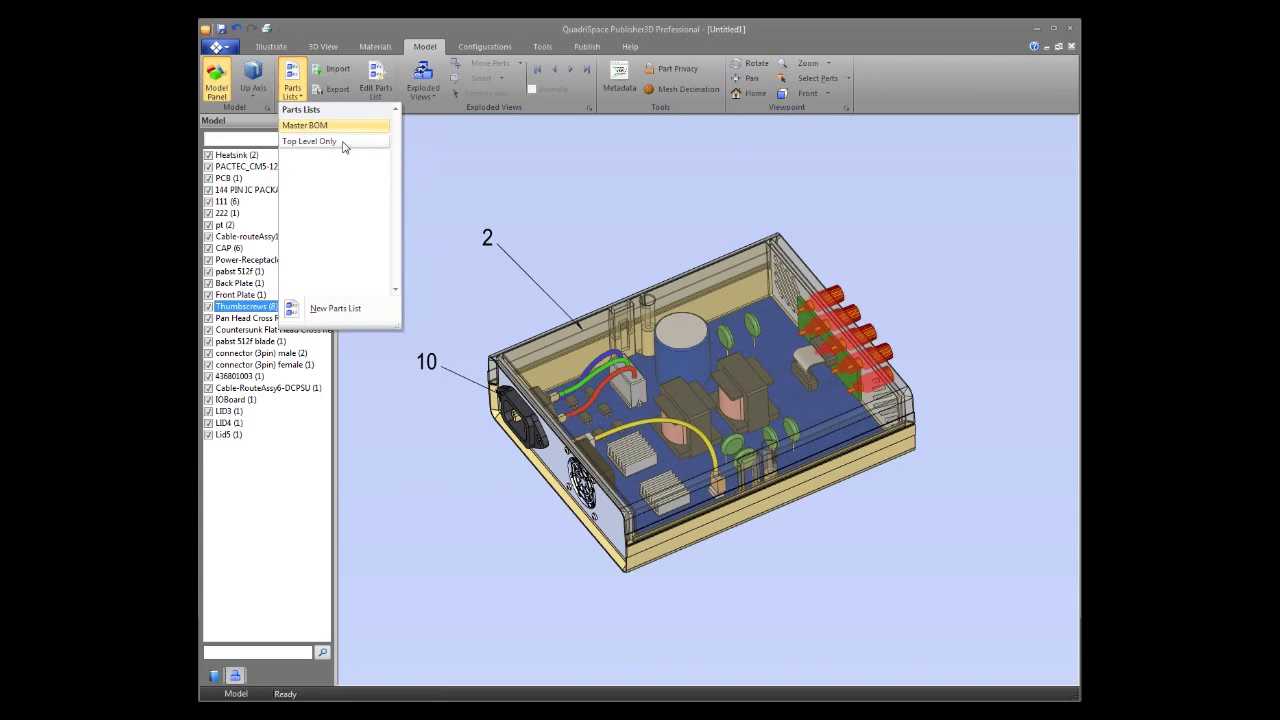
click(537, 178)
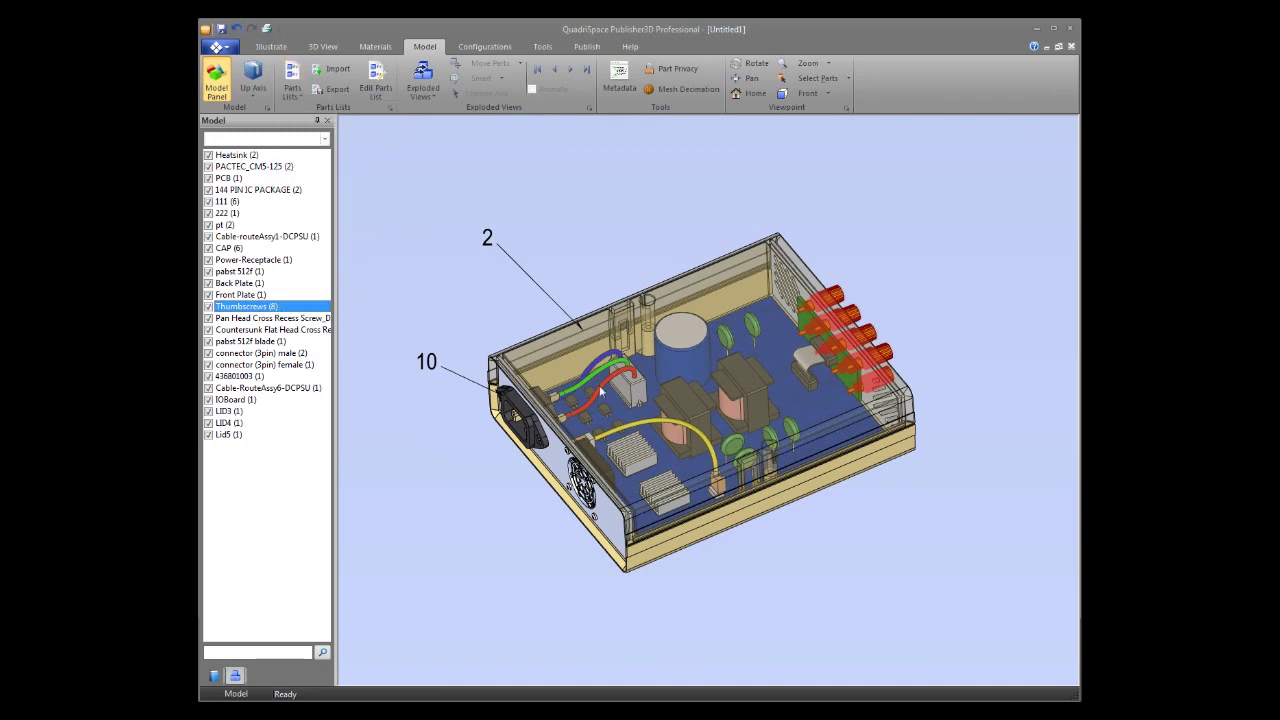
click(539, 384)
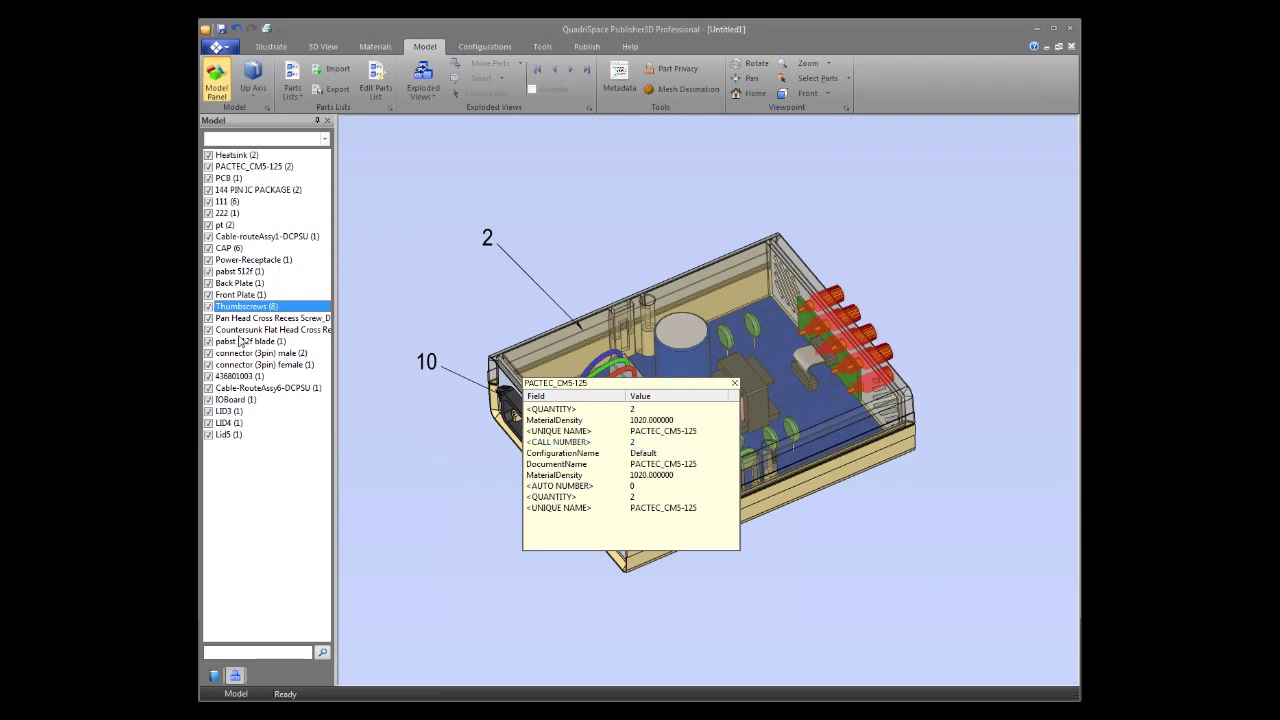
- Expand the Master configuration in the project tree to review its parts lists, and dismiss the part metadata
click(214, 677)
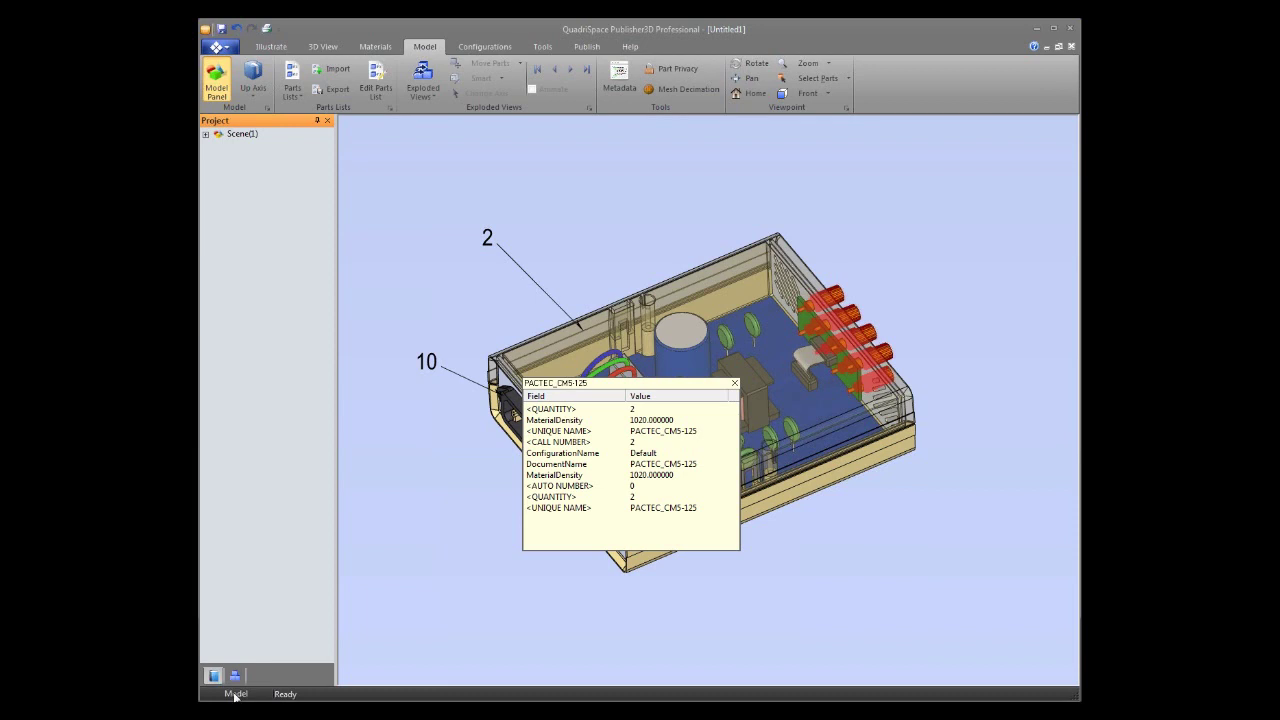
click(206, 134)
click(218, 159)
click(231, 172)
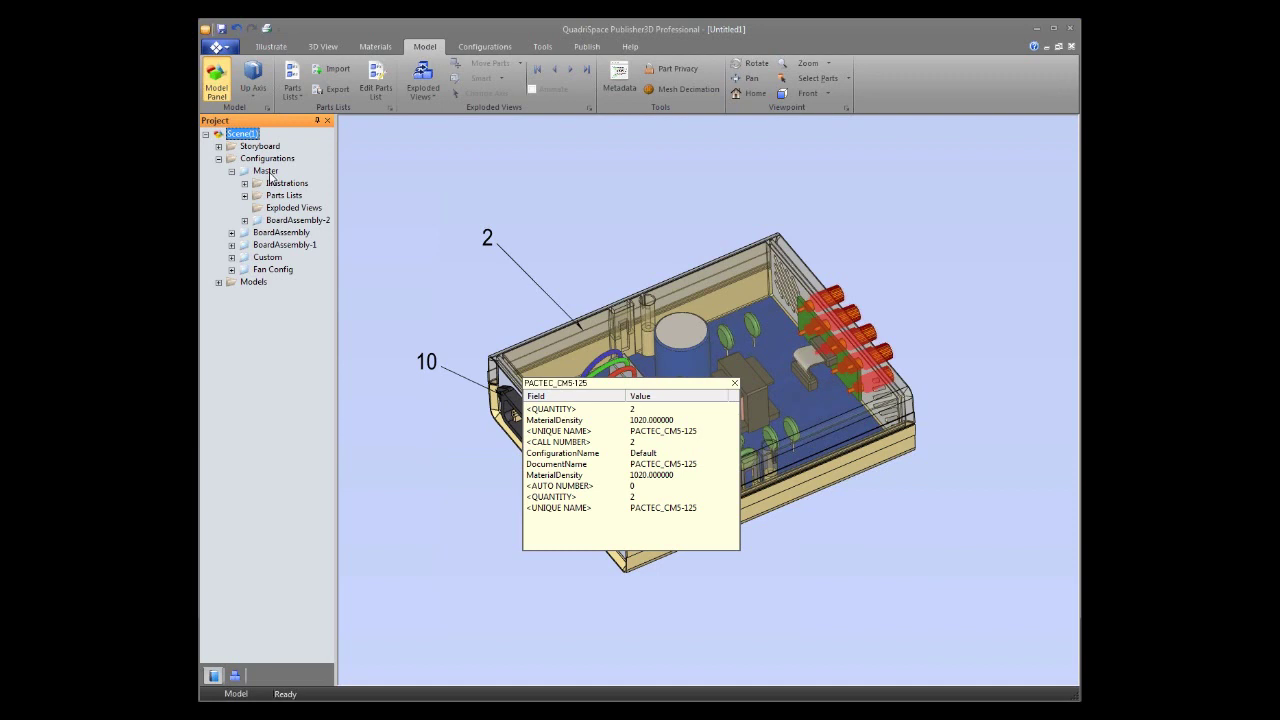
click(245, 196)
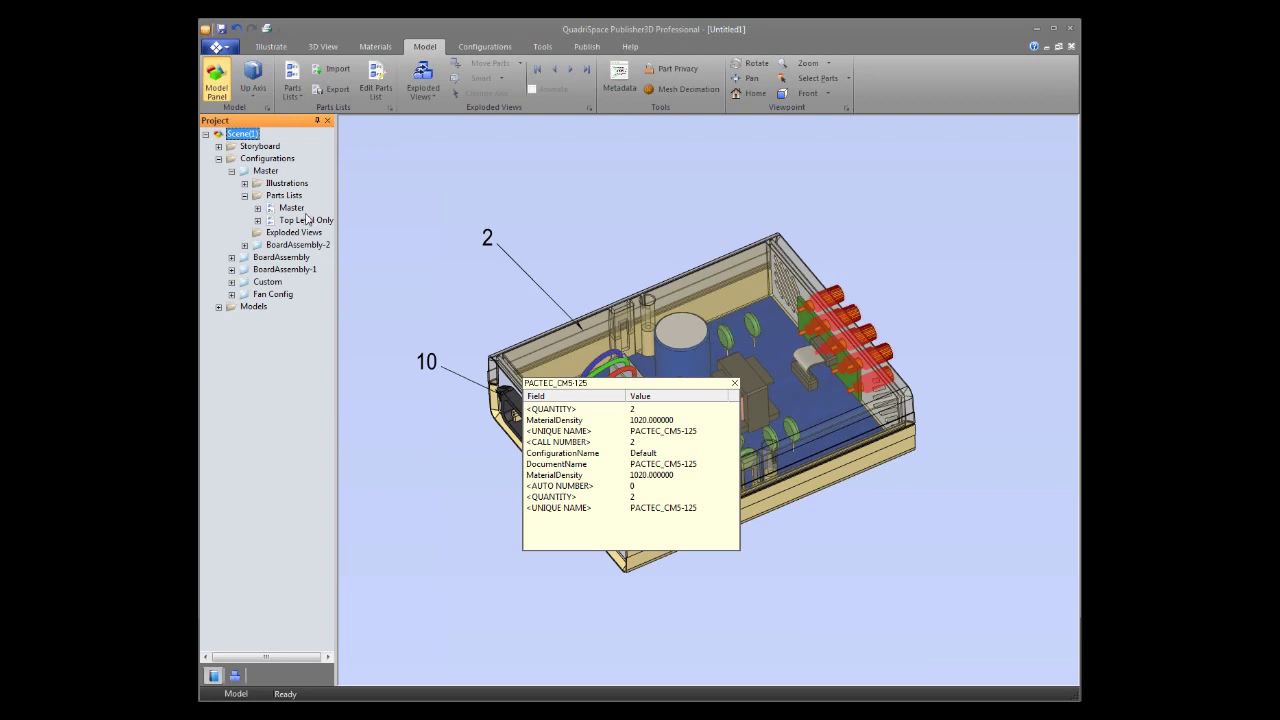
click(912, 570)
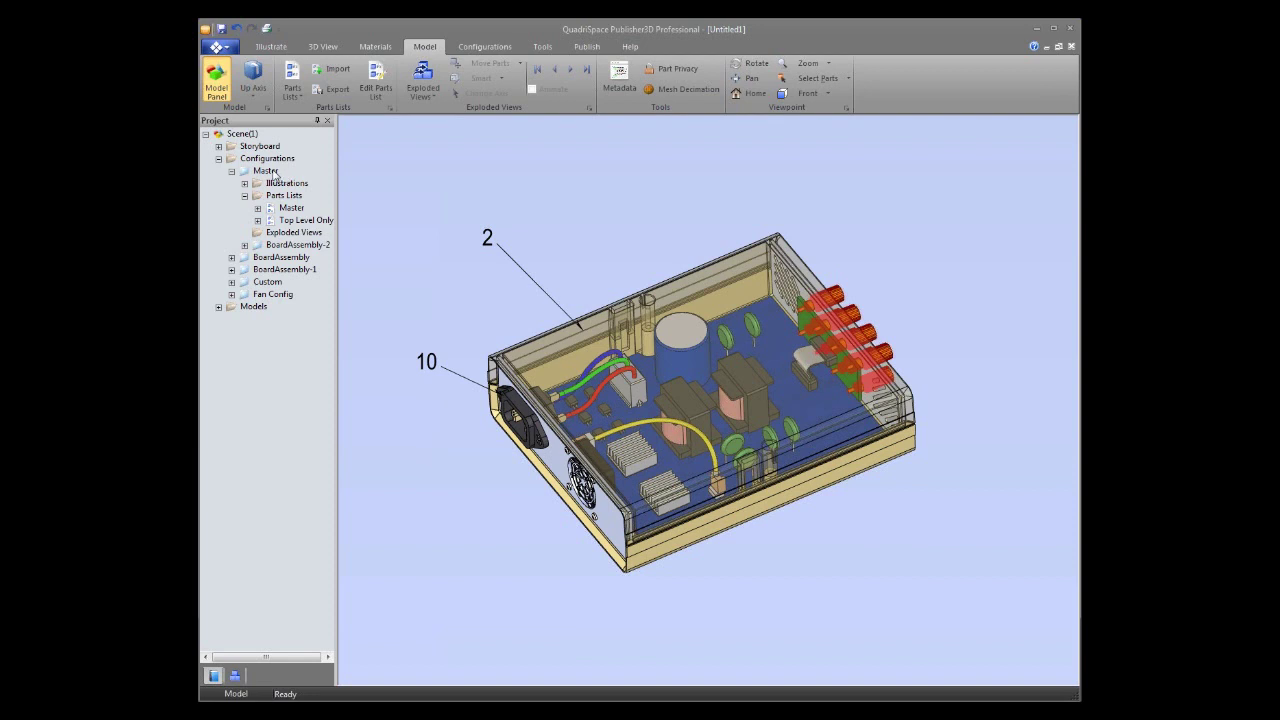
- Compare the parts lists and exploded views available in BoardAssembly-1 with those of the Master configuration
click(278, 270)
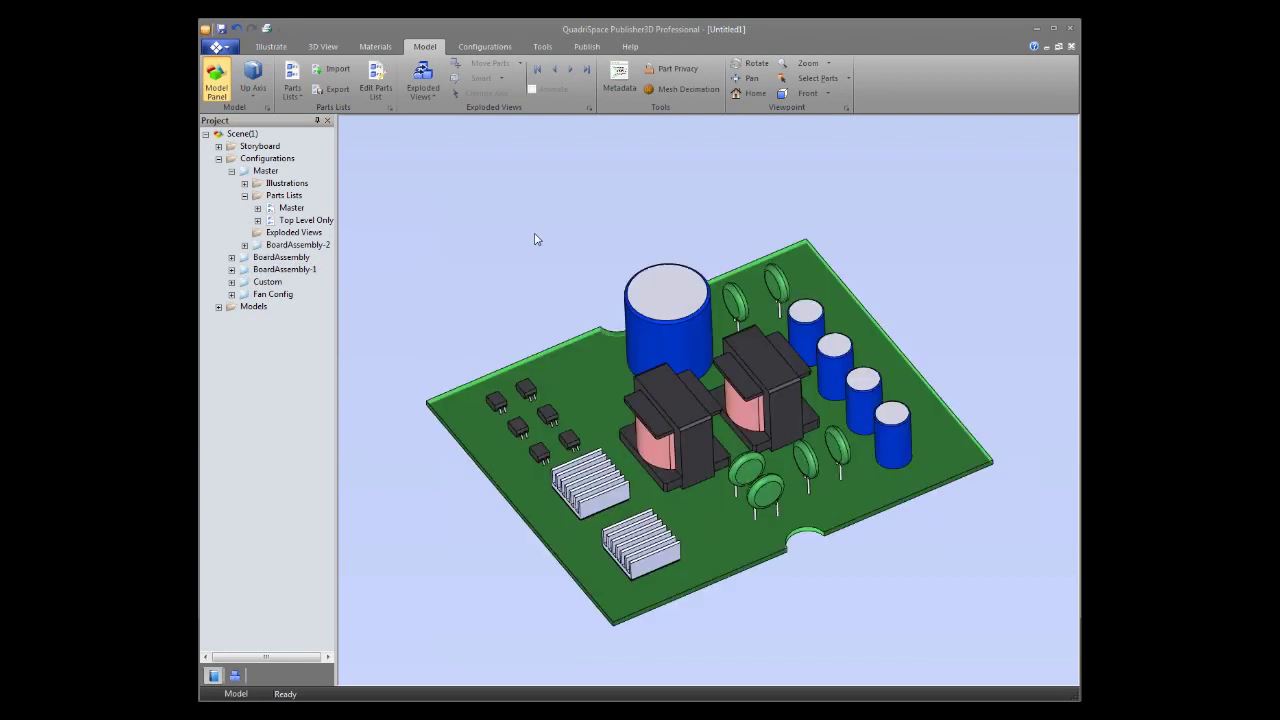
click(290, 95)
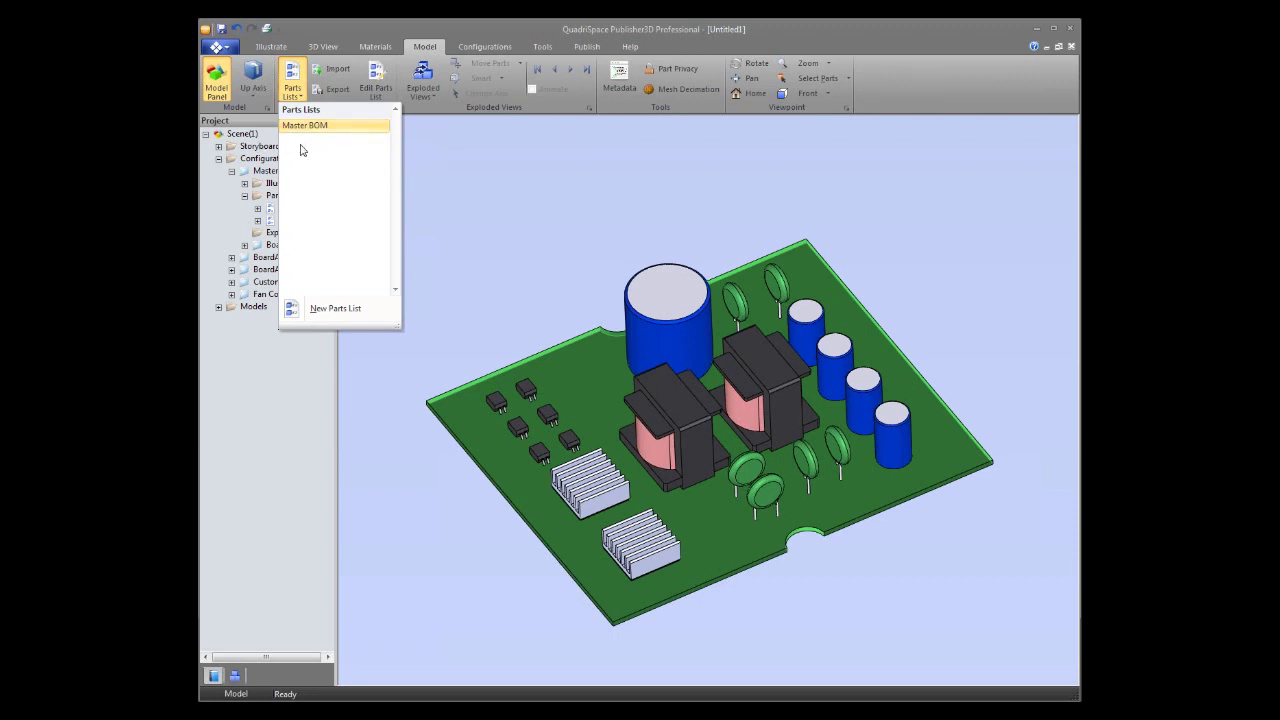
click(420, 95)
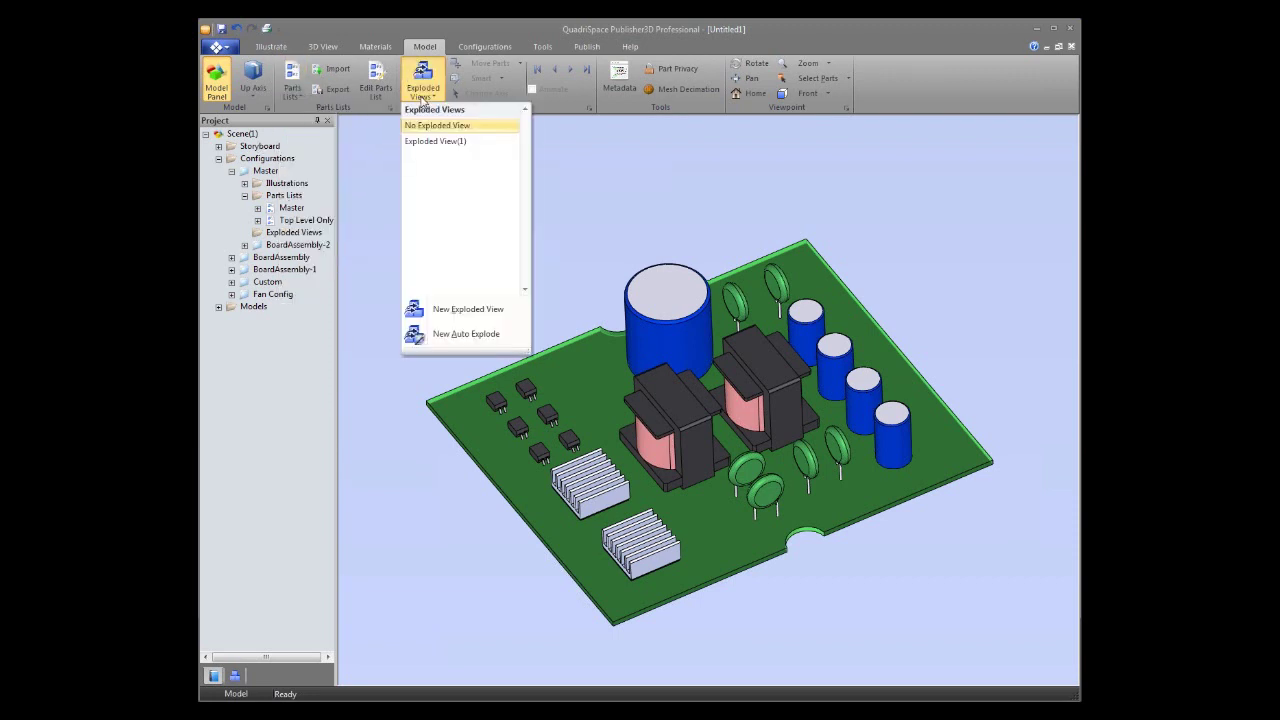
click(450, 142)
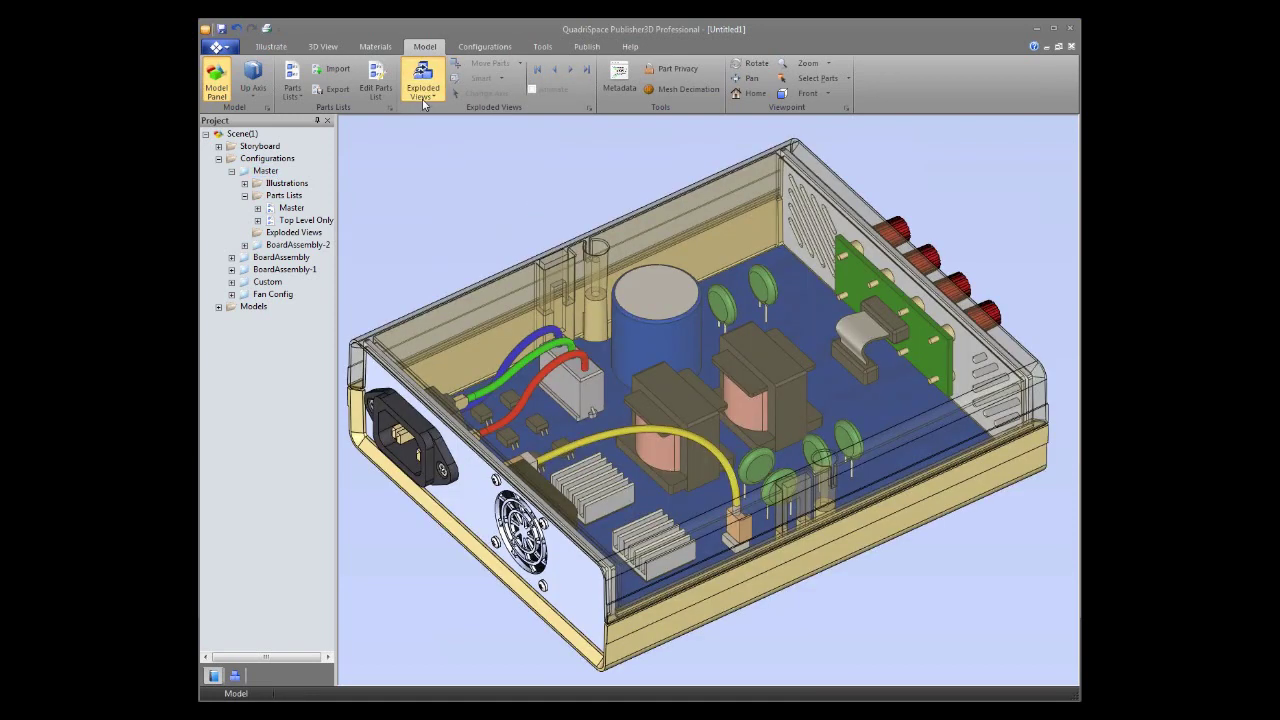
click(423, 92)
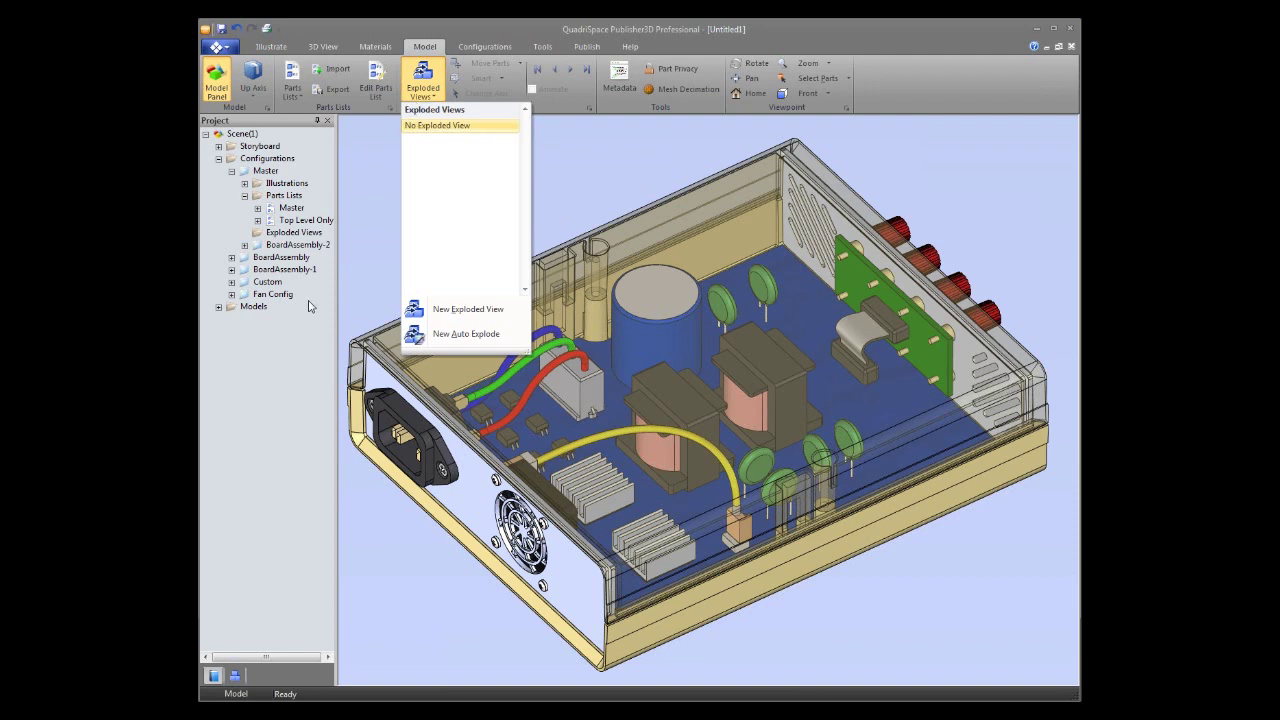
- Activate the Master configuration's Master BOM parts list and open it for editing
click(265, 172)
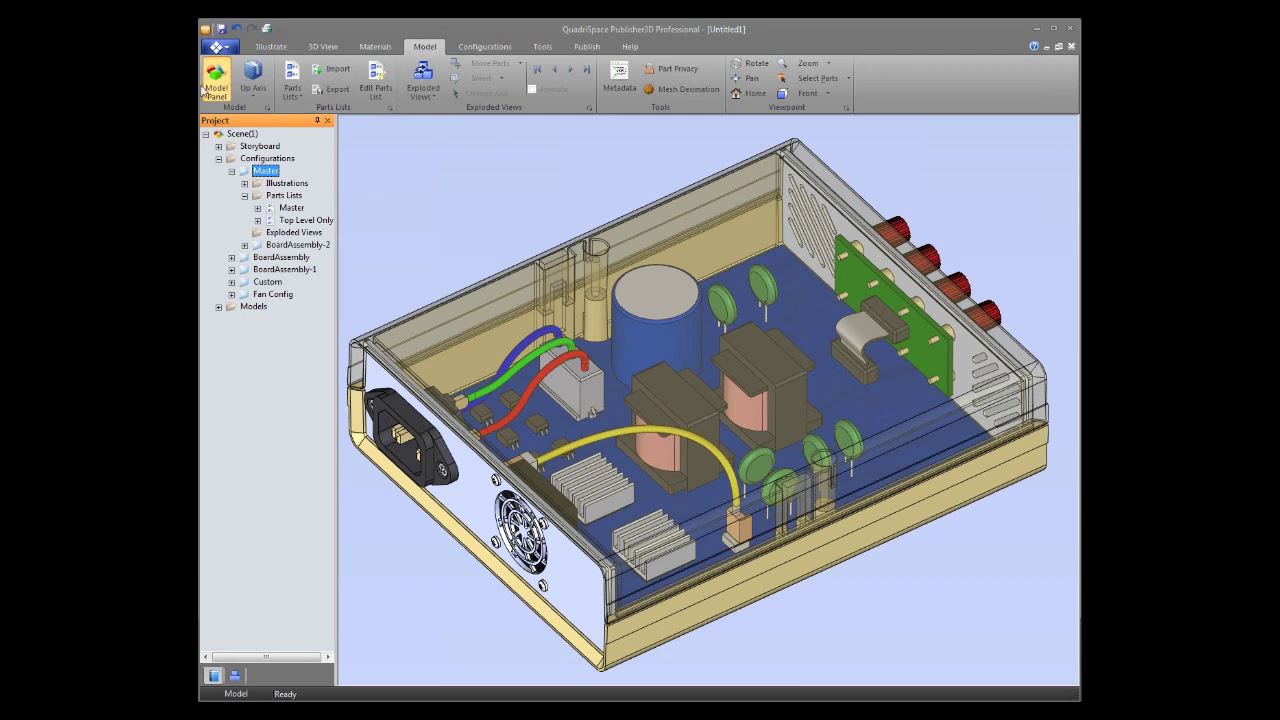
click(292, 96)
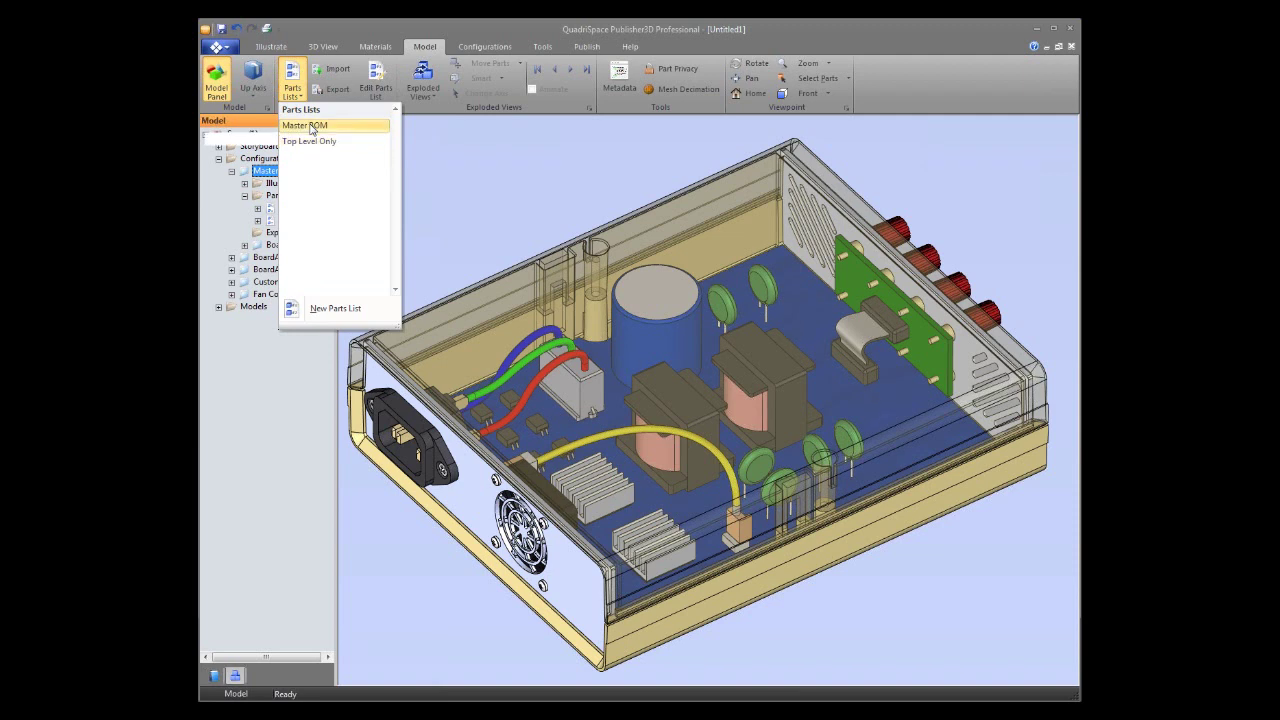
click(311, 126)
click(377, 89)
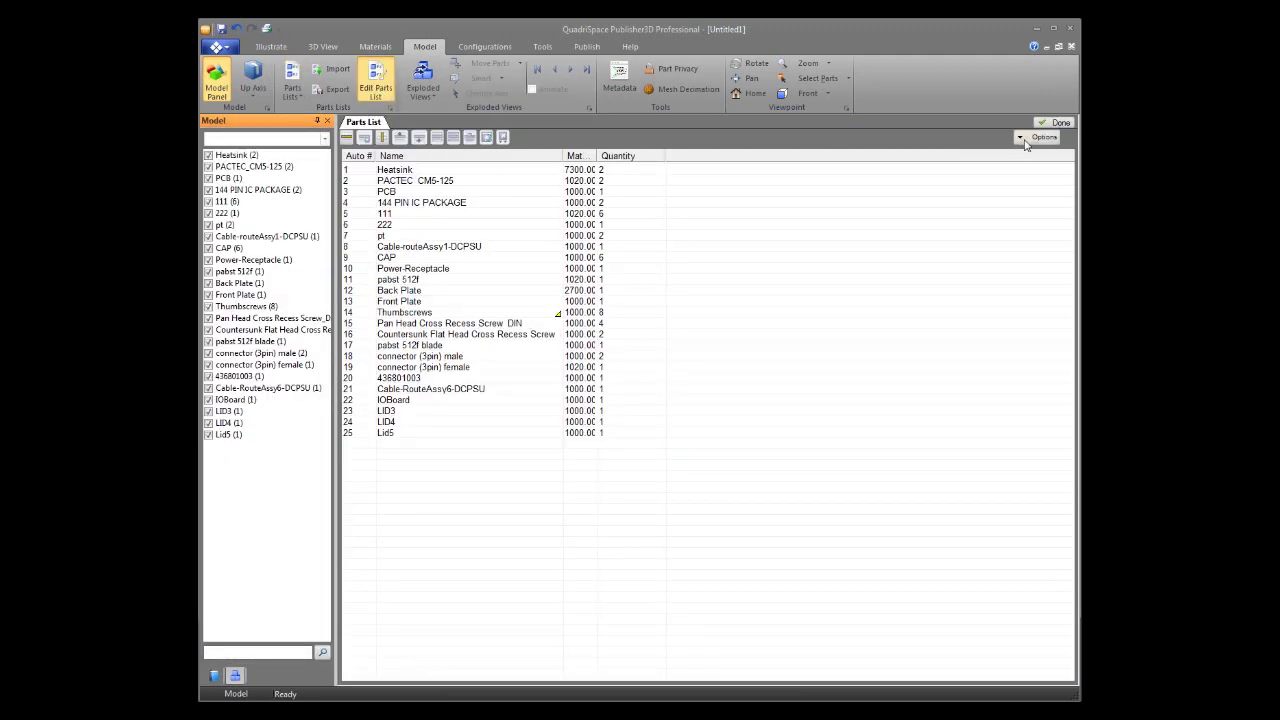
- Review the Master BOM parts list's name and first-number options, dismiss them without changes, and close the parts list editor
click(1021, 139)
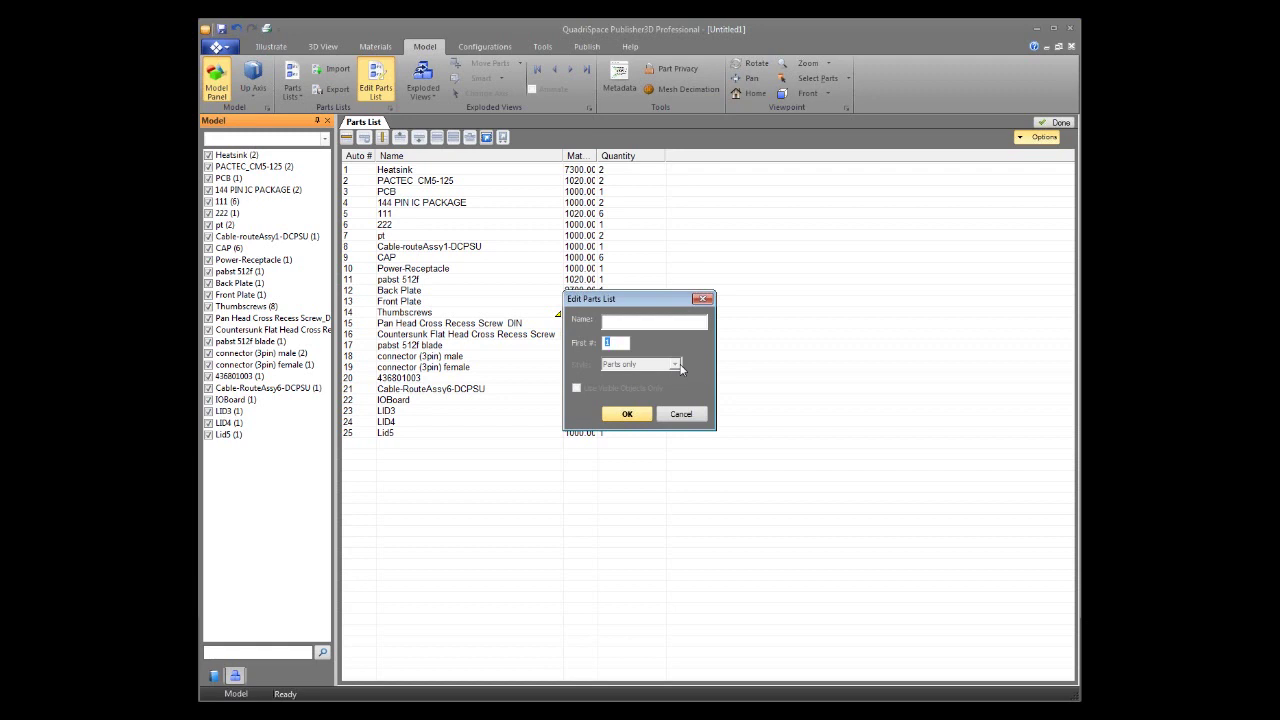
click(684, 416)
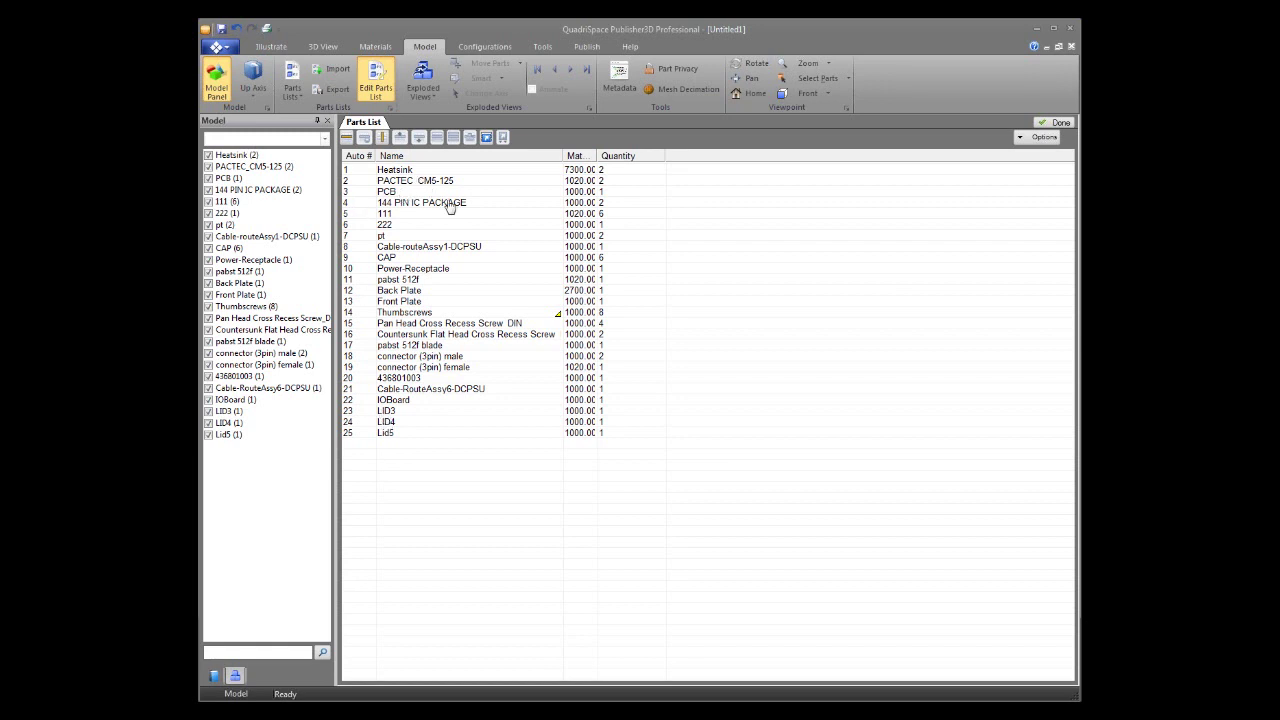
click(1058, 122)
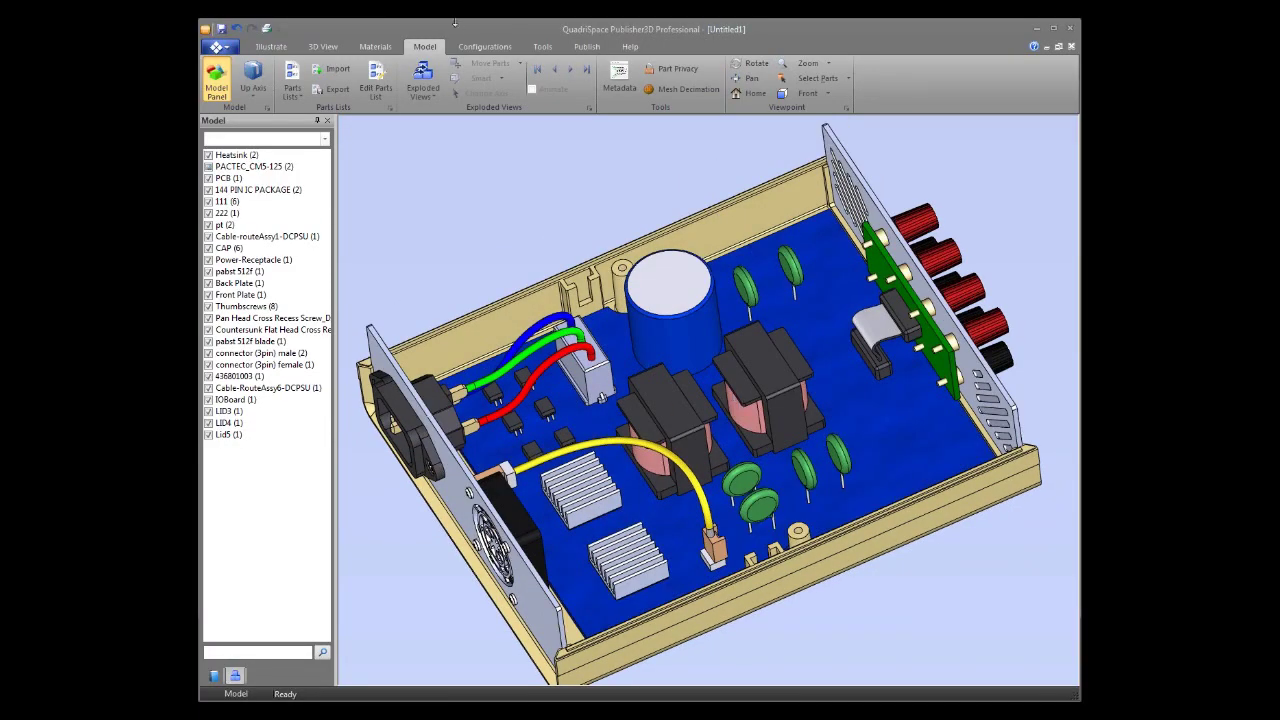
- Suppress both heatsinks on the circuit board in the Master configuration
click(510, 46)
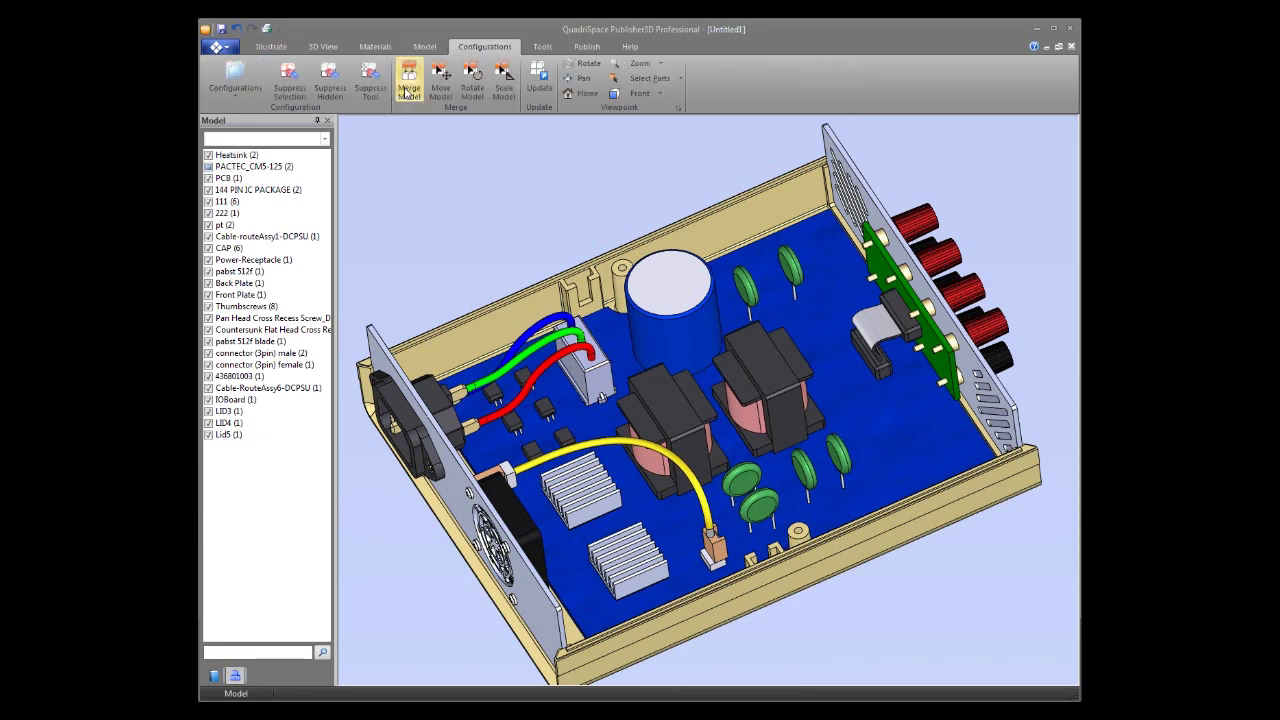
click(370, 80)
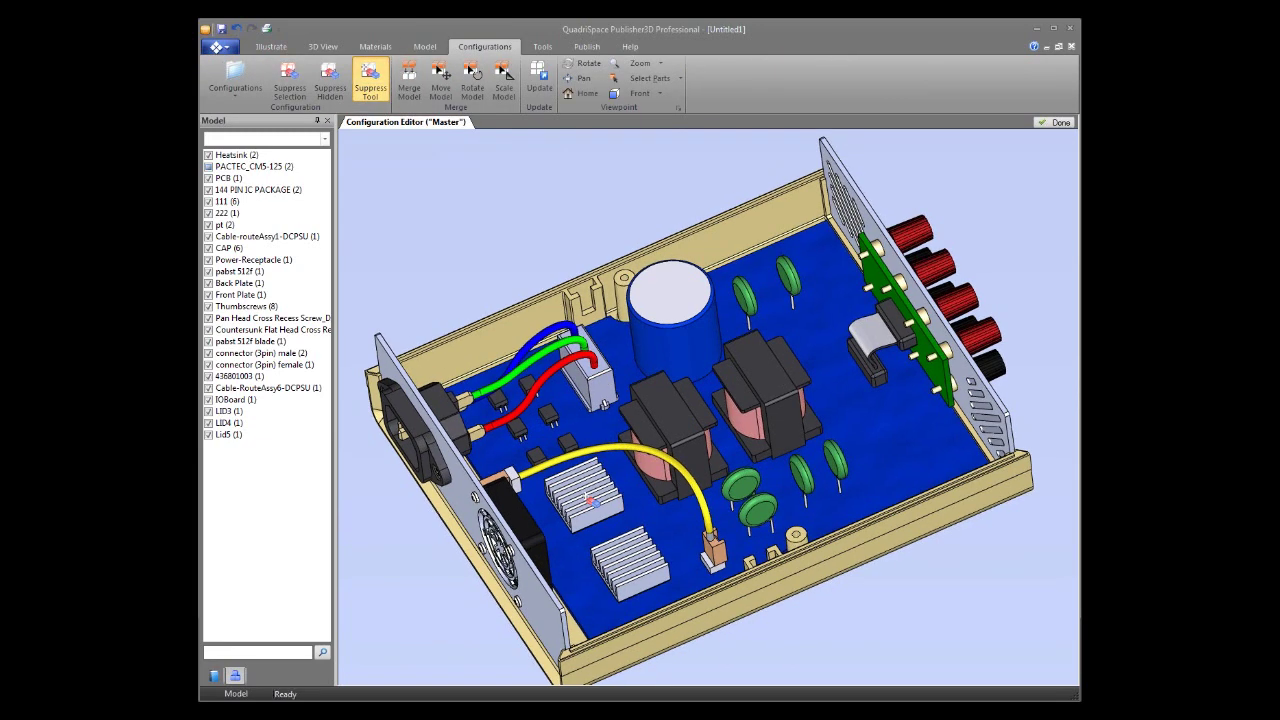
click(588, 498)
click(658, 580)
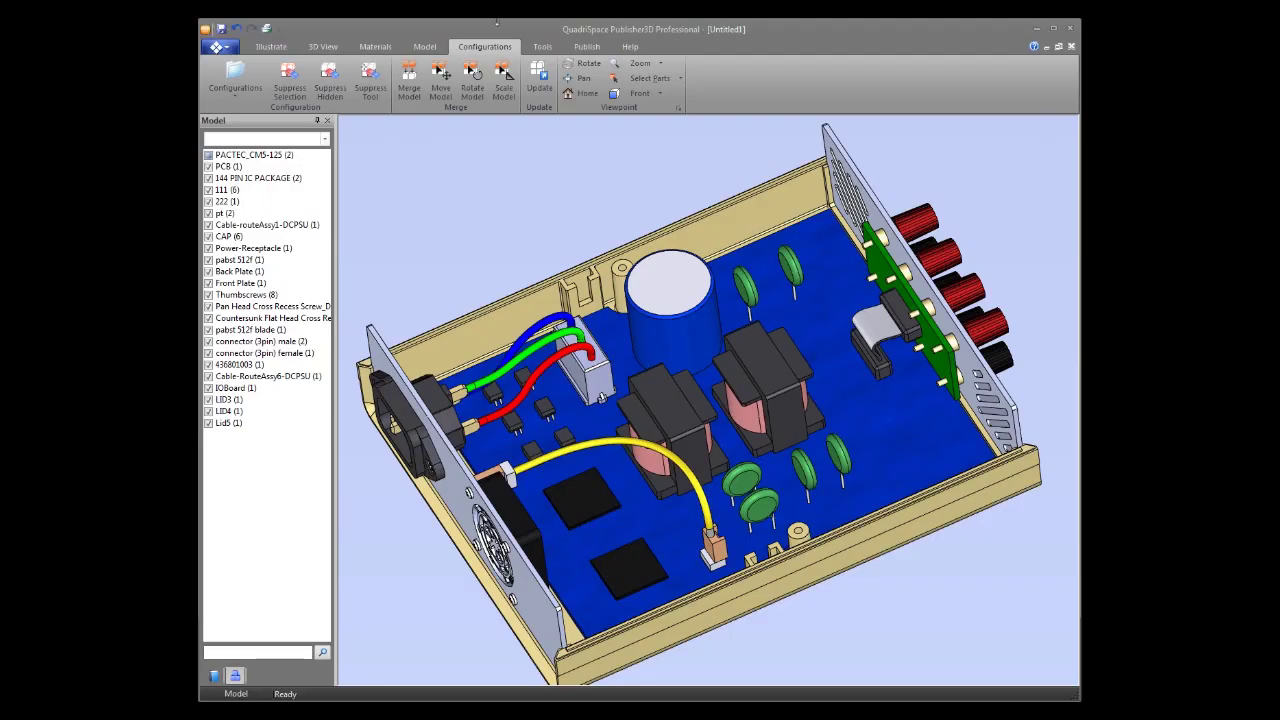
- Open the Master configuration's current parts list to check its numbering and entries without the heatsinks, and close it
click(272, 47)
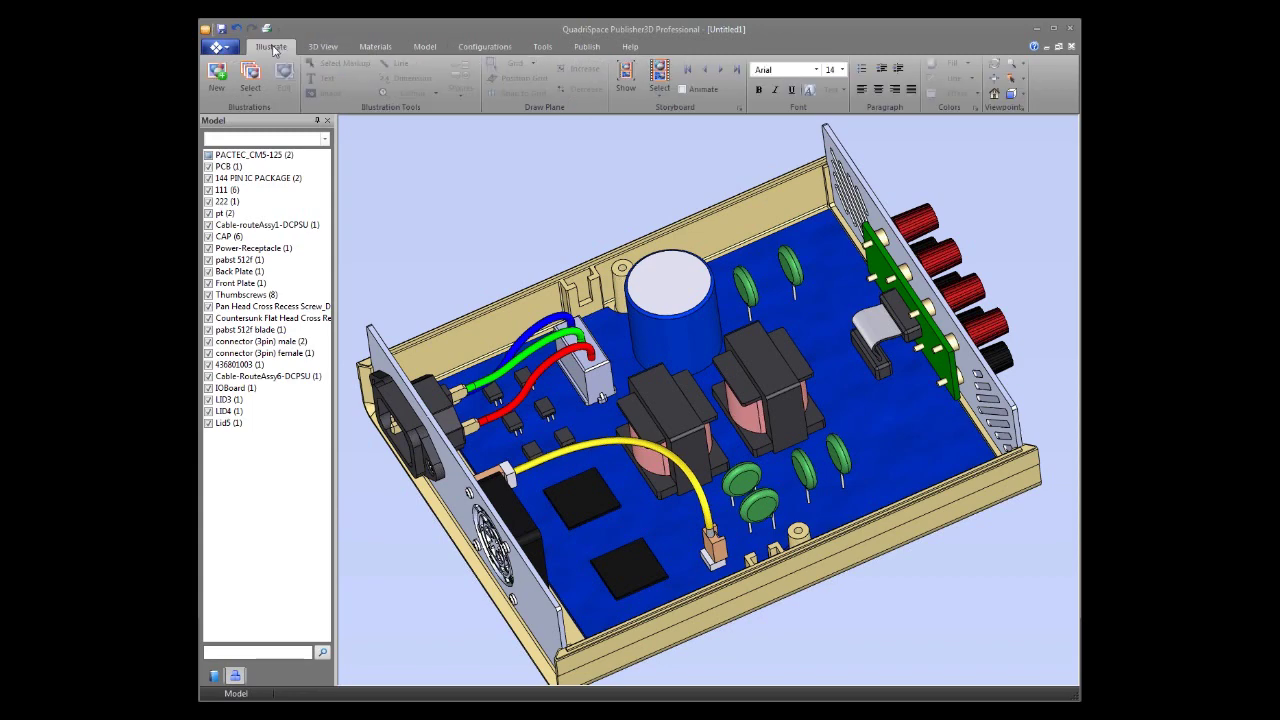
click(424, 47)
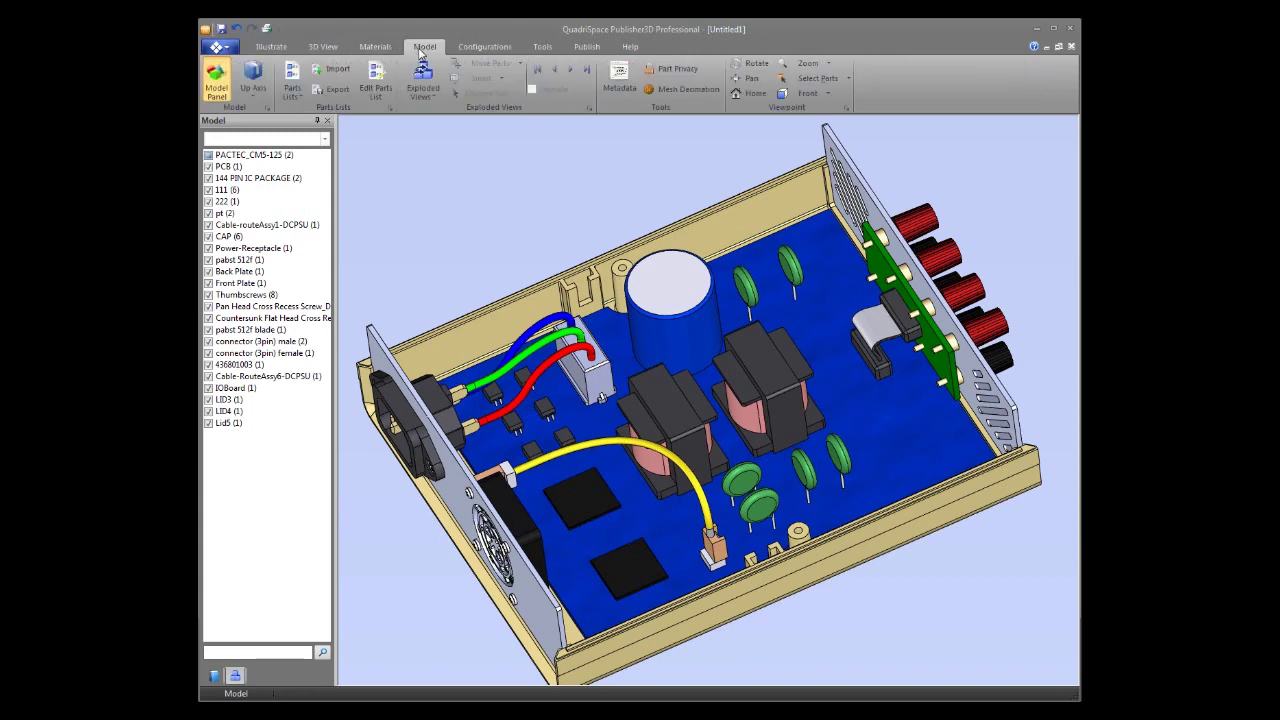
click(292, 90)
click(376, 90)
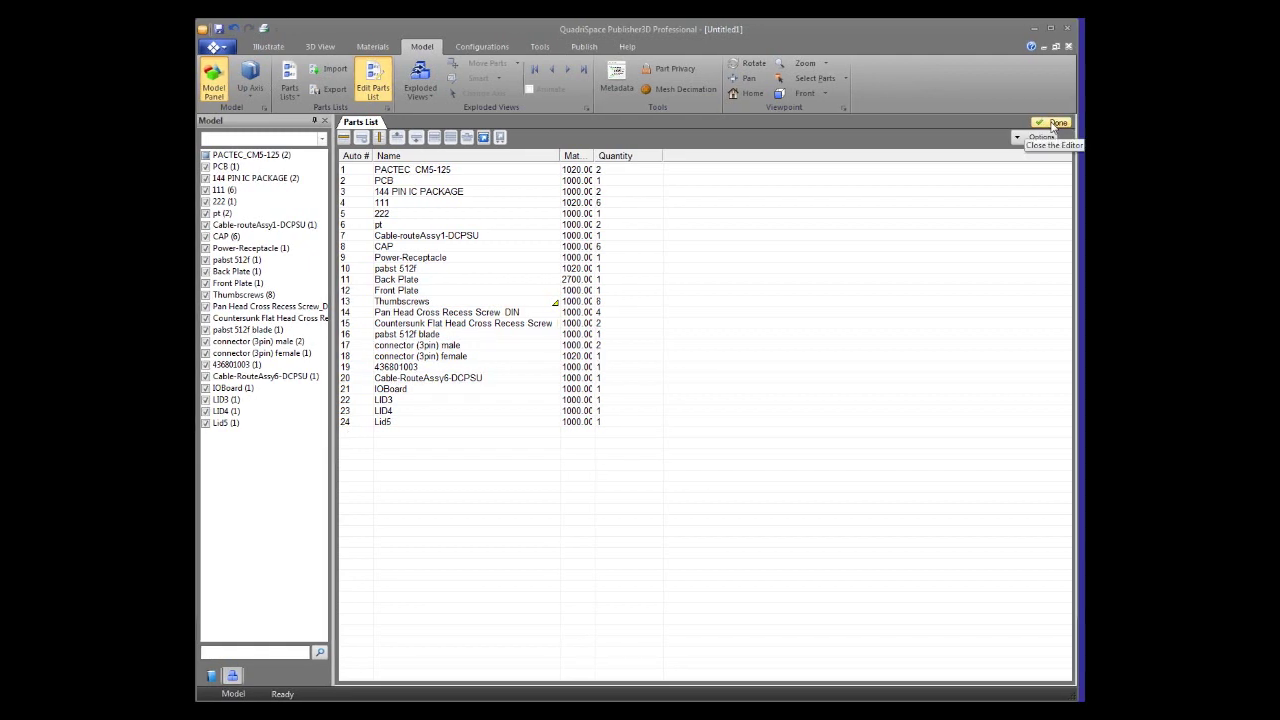
click(1052, 124)
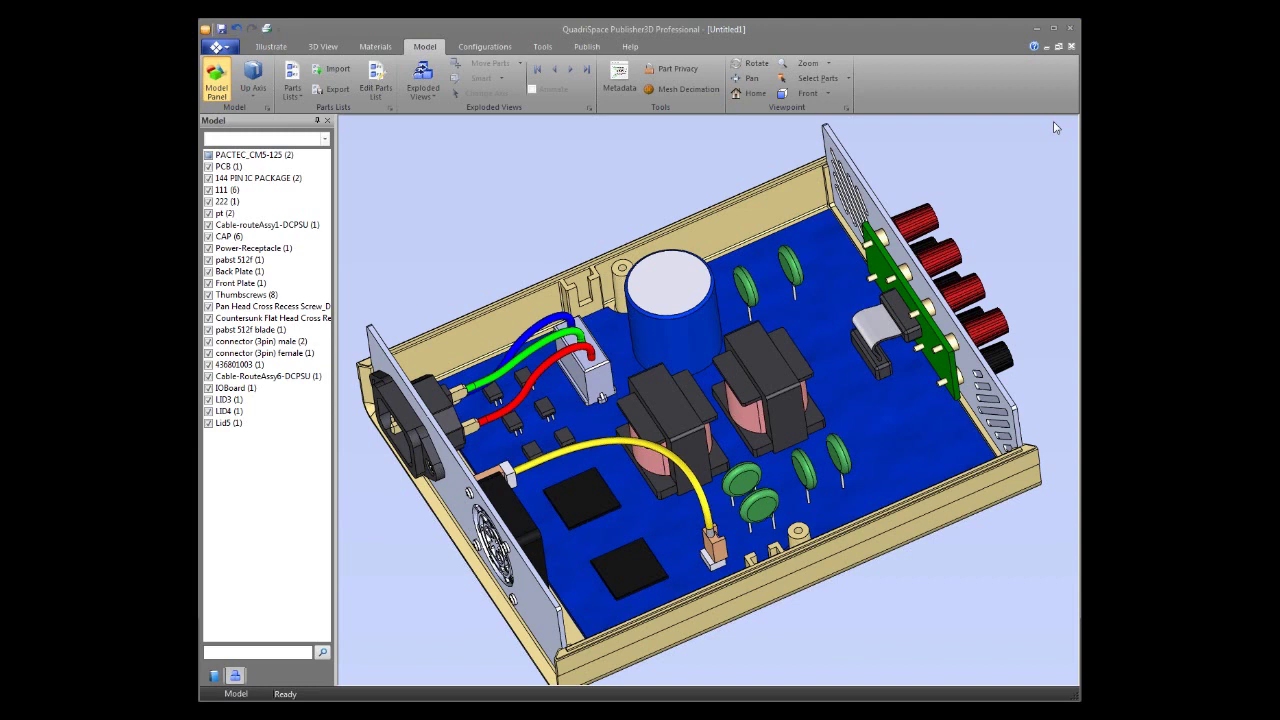
- Switch to the "Top Level Only" parts list, review its numbering and quantities in the editor, and close it
click(293, 96)
click(297, 141)
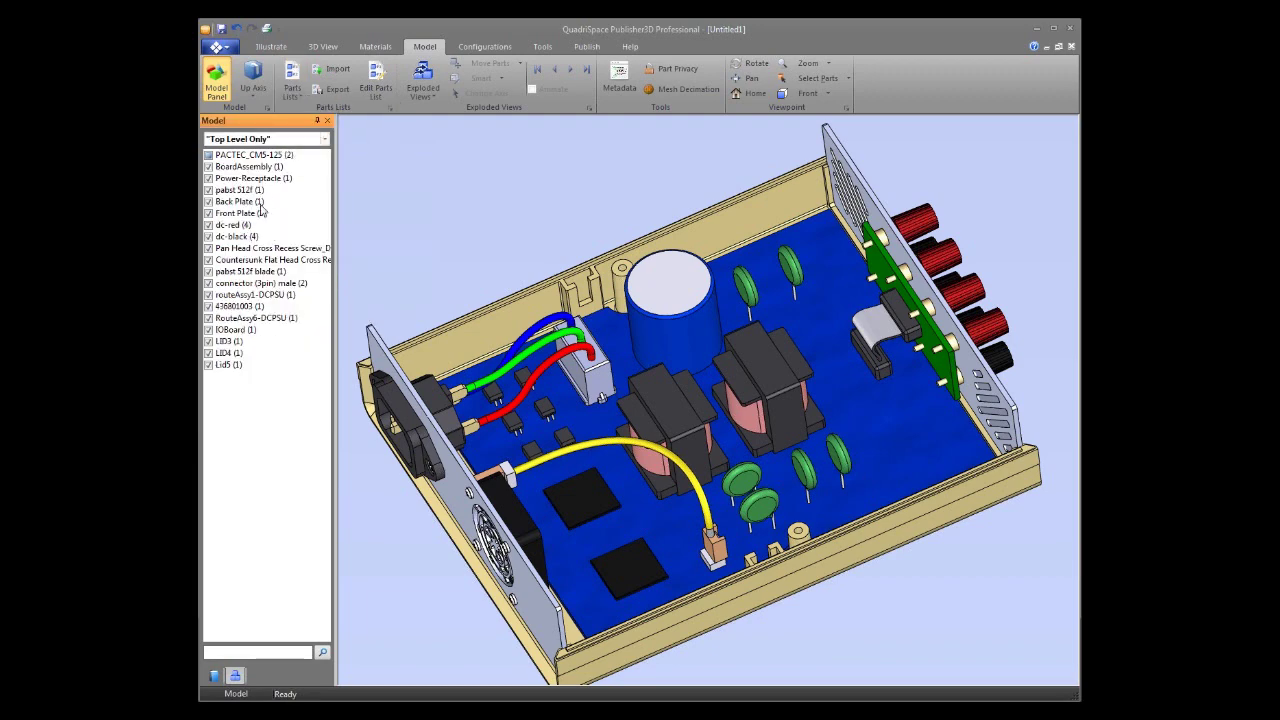
click(378, 92)
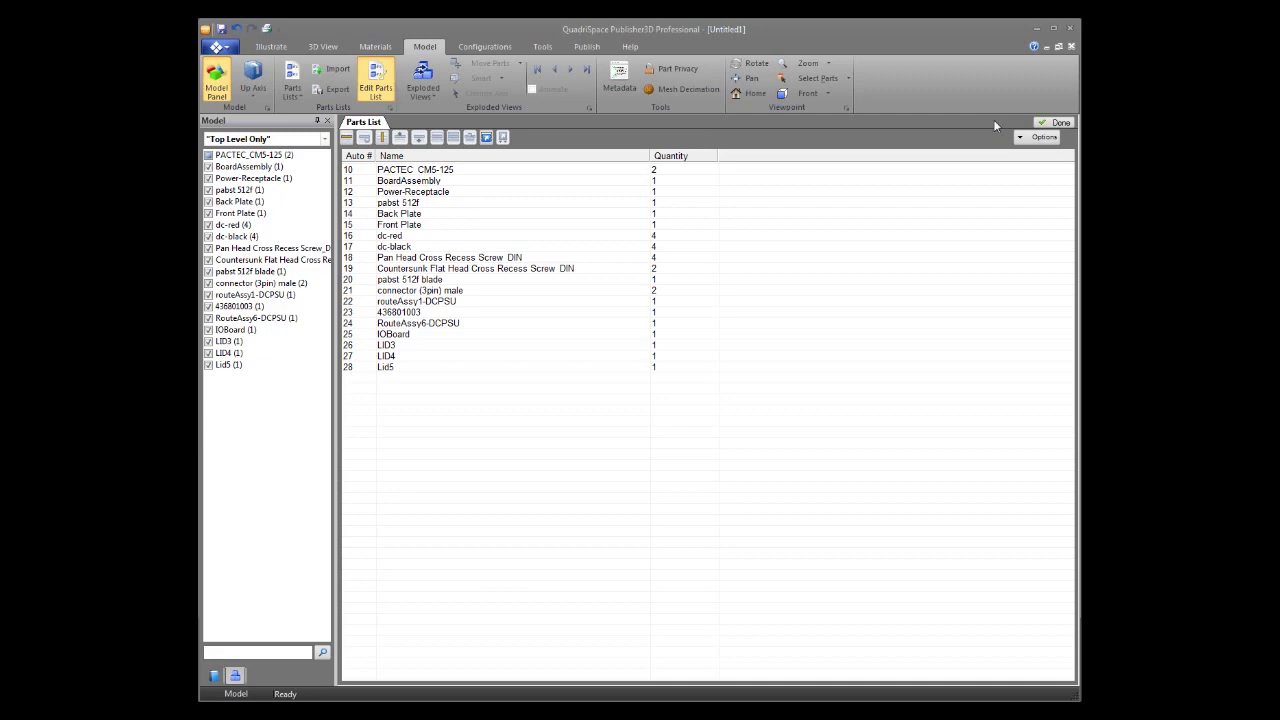
click(1058, 124)
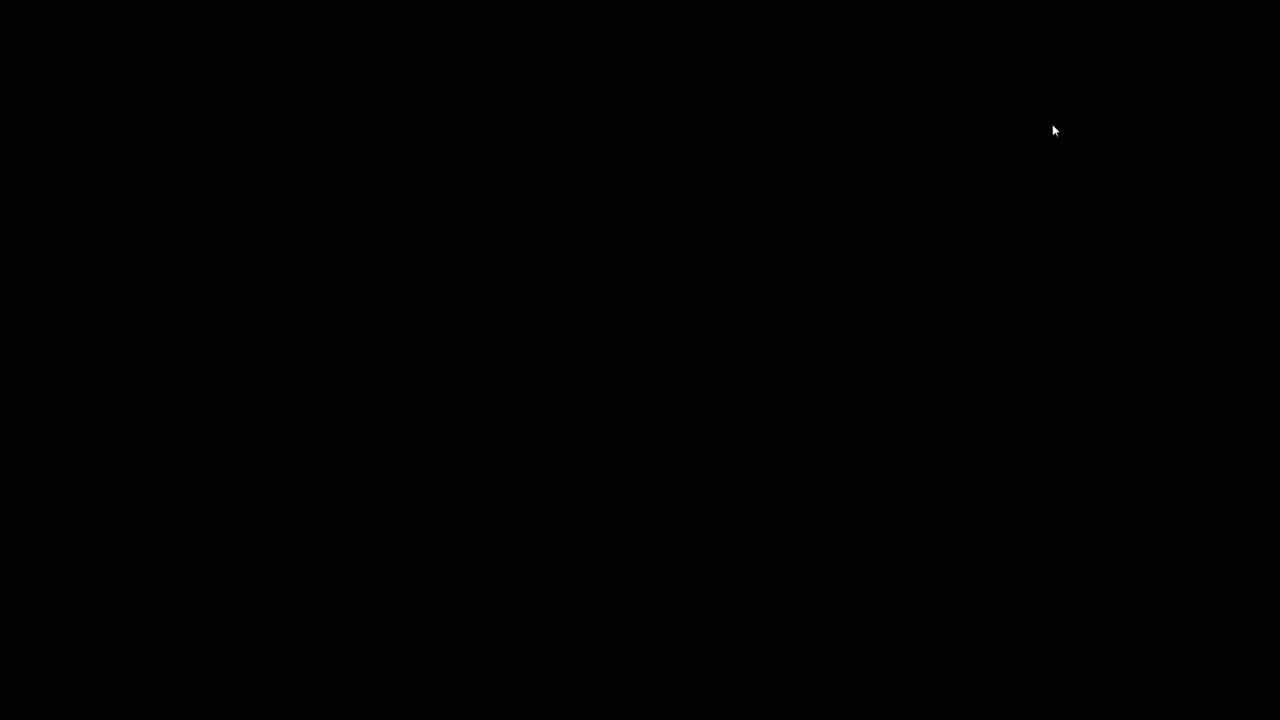
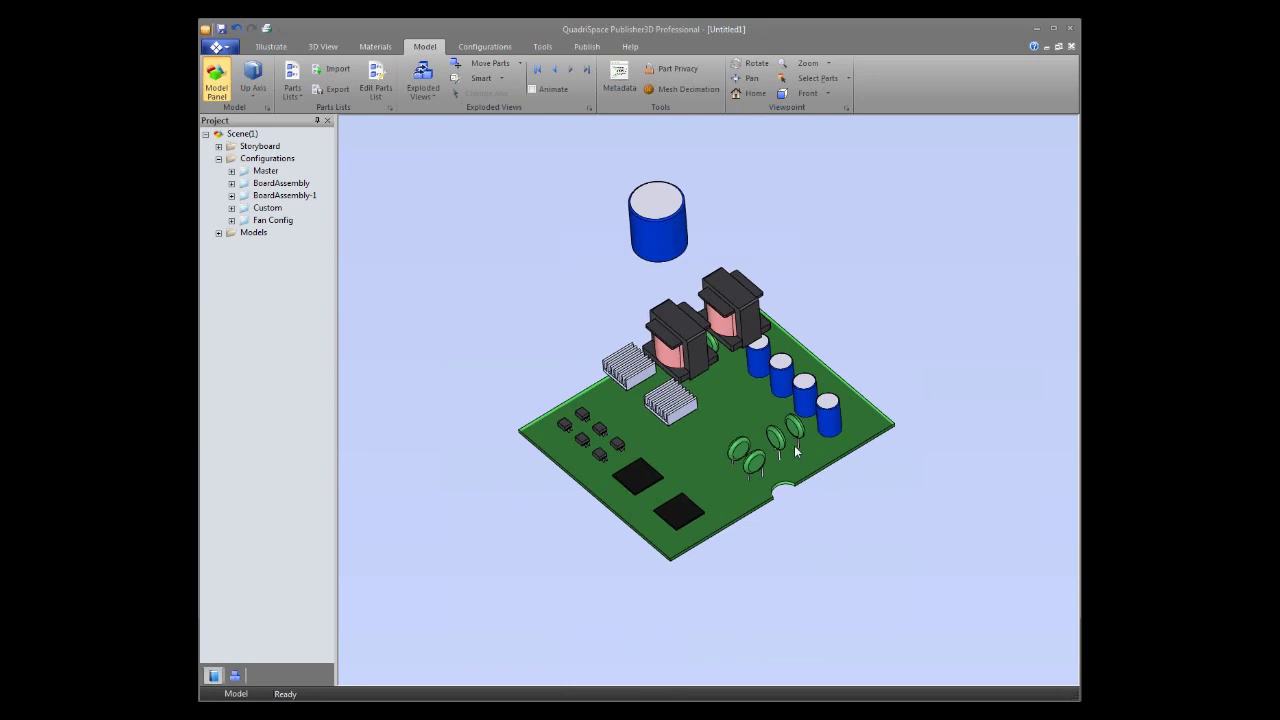
- Turn on dashed trails between the exploded parts and the circuit board
click(326, 48)
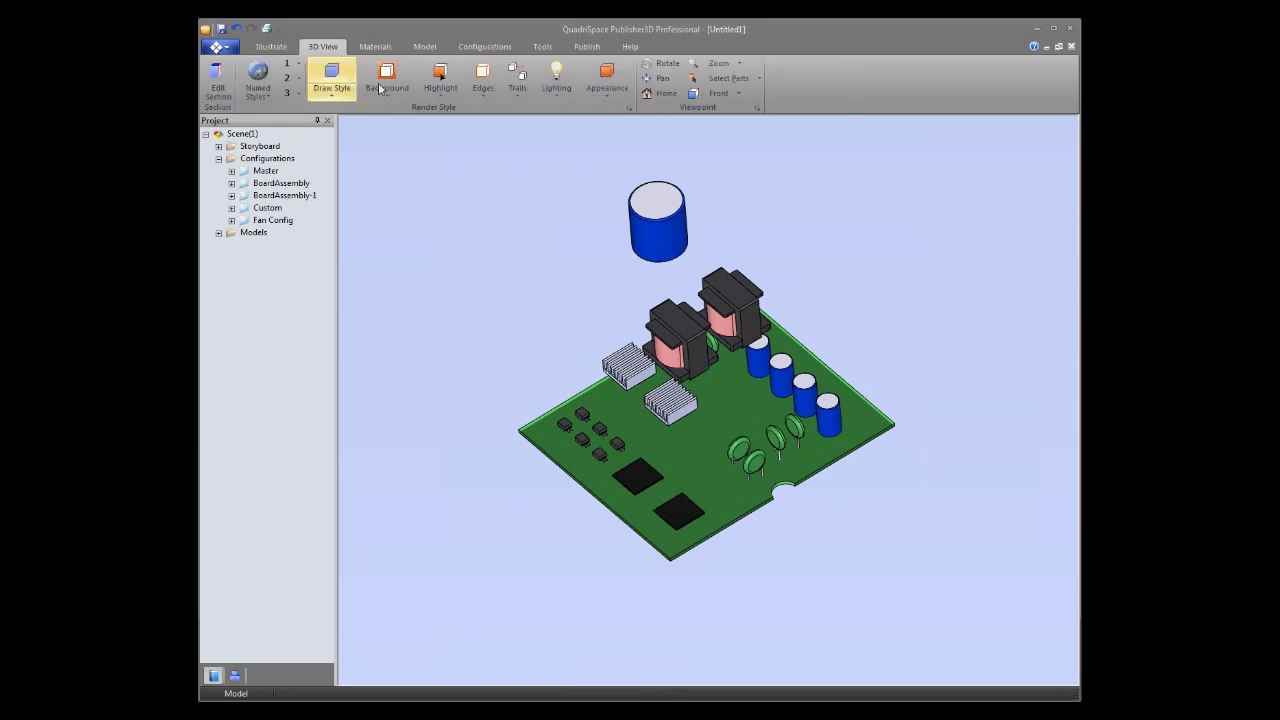
click(517, 88)
click(532, 127)
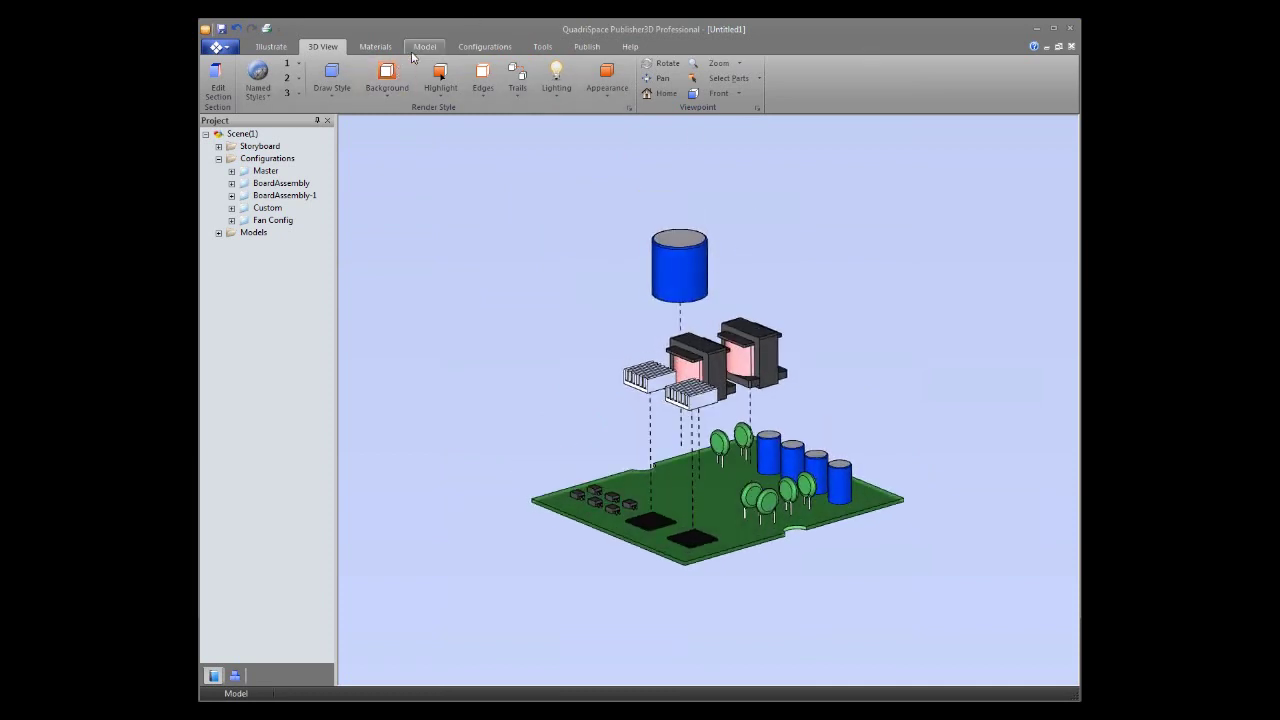
- Move the six small black chips straight up off the circuit board together in the exploded view
click(418, 47)
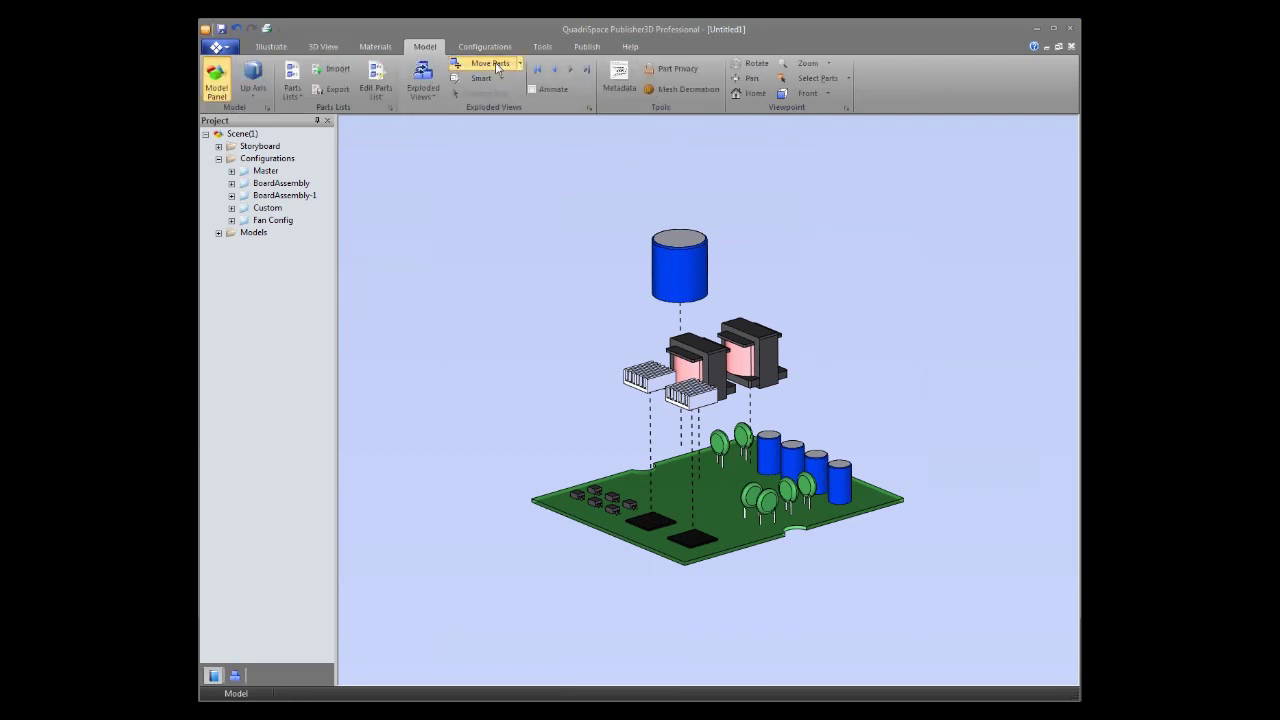
click(495, 62)
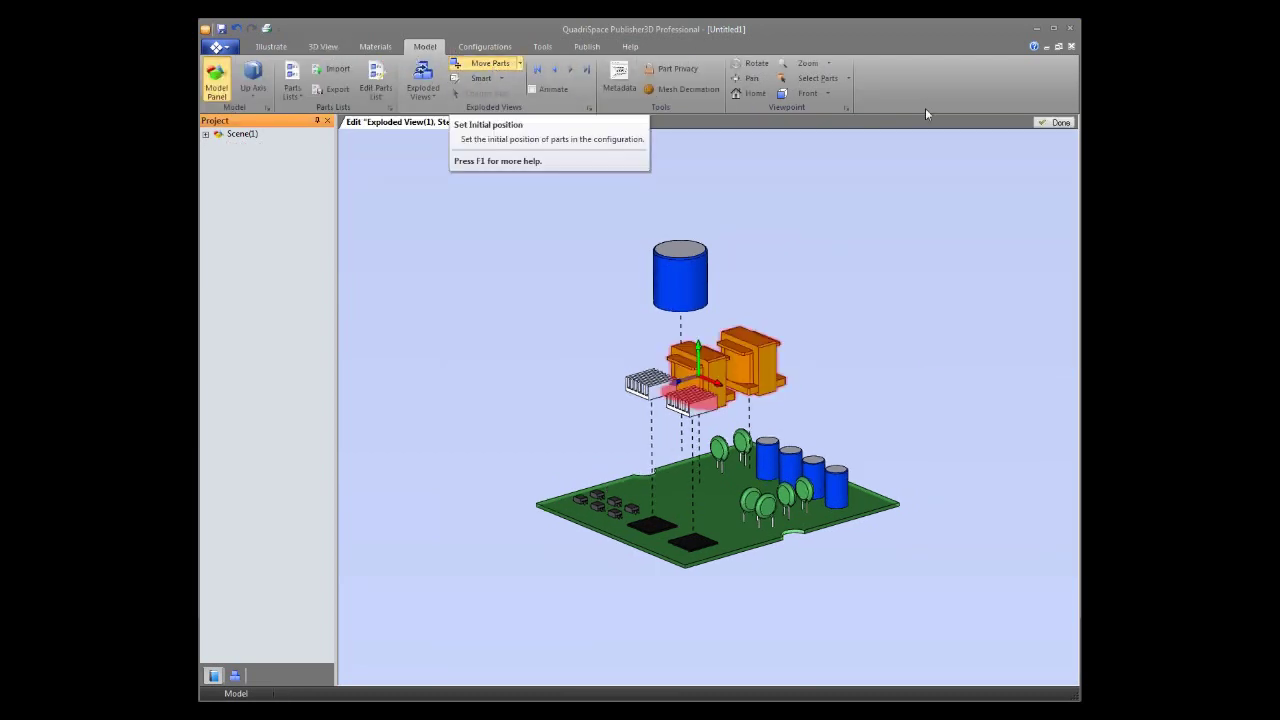
click(634, 507)
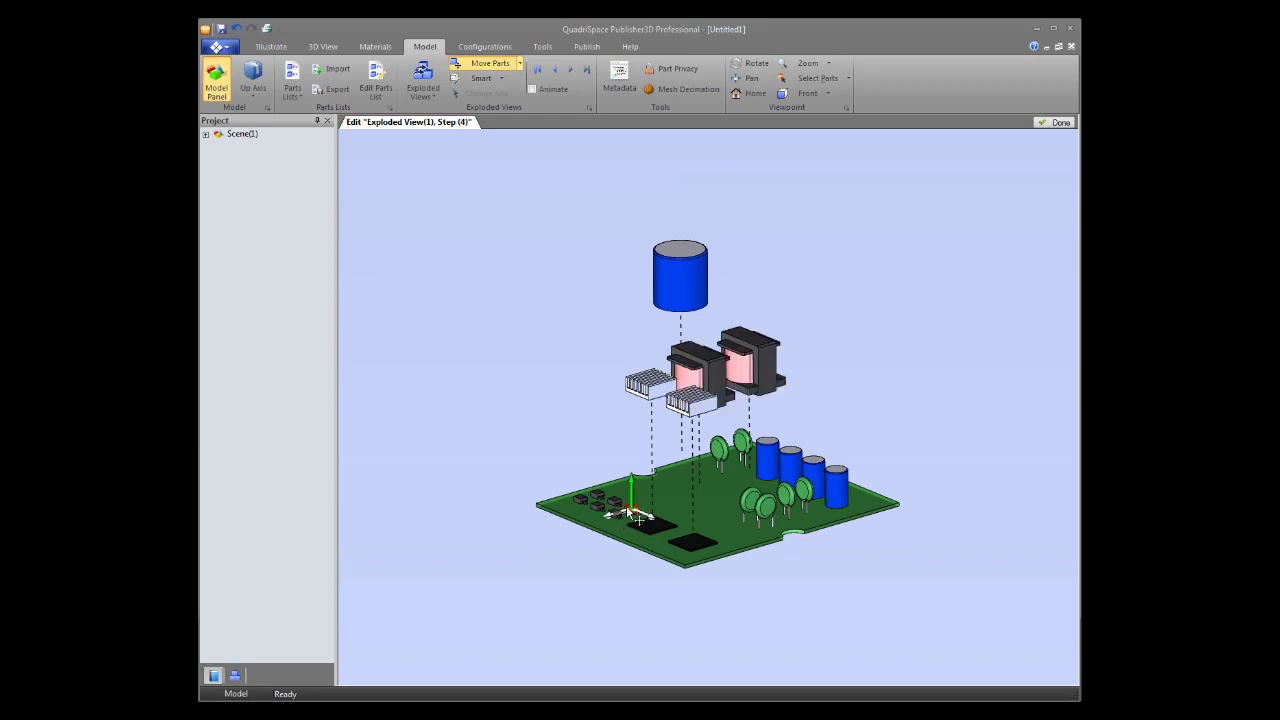
ctrl+click(601, 505)
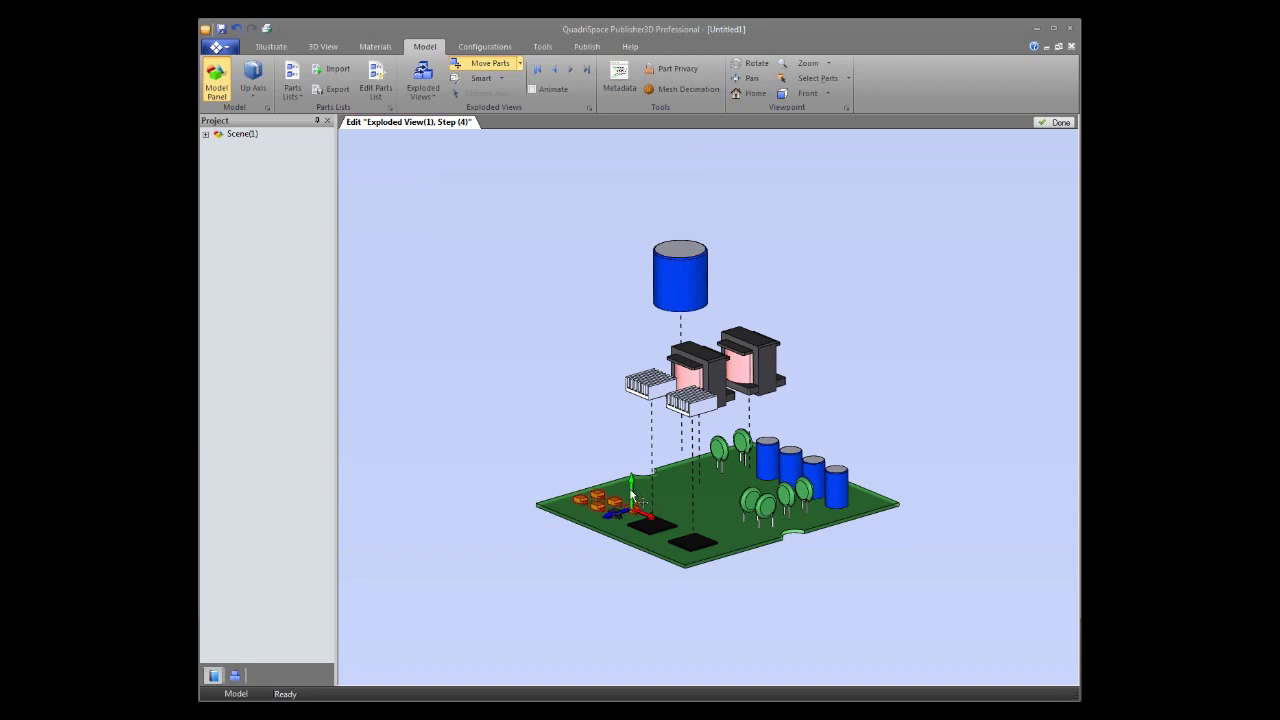
drag(632, 496, 625, 420)
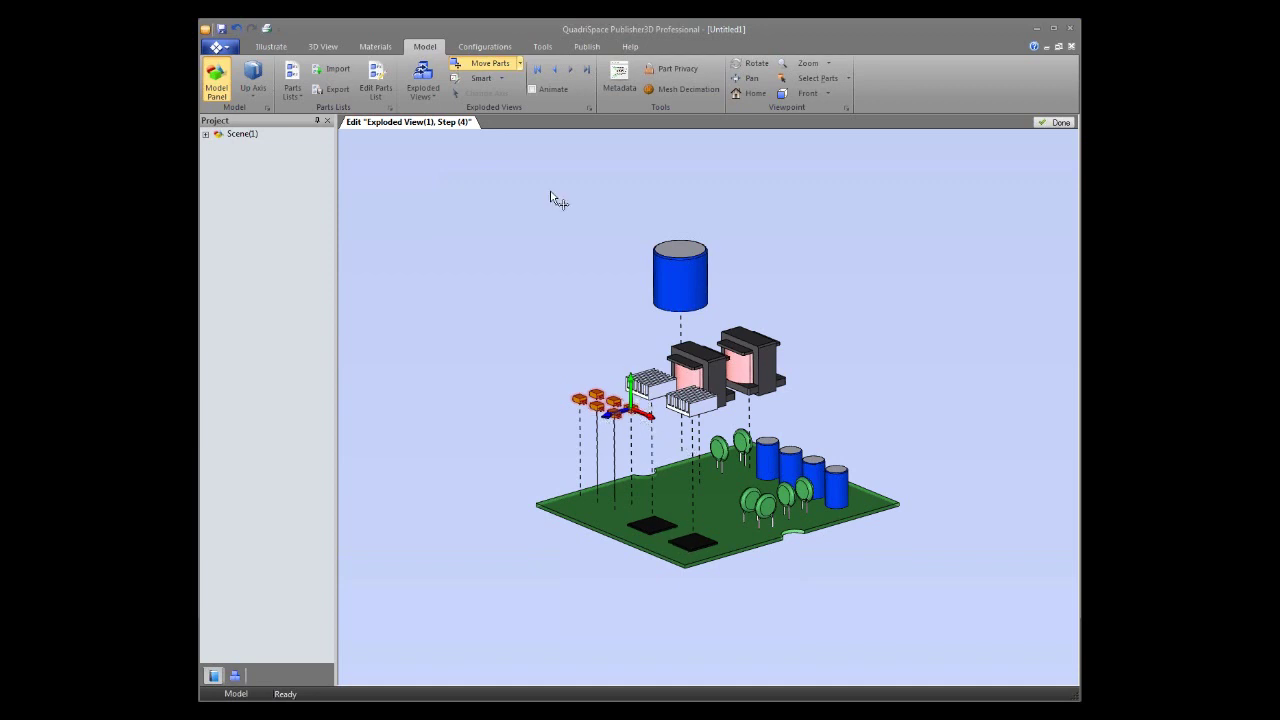
- Using Smart axis mode in a new explode step, raise the four small blue capacitors off the board by an equal distance
click(503, 78)
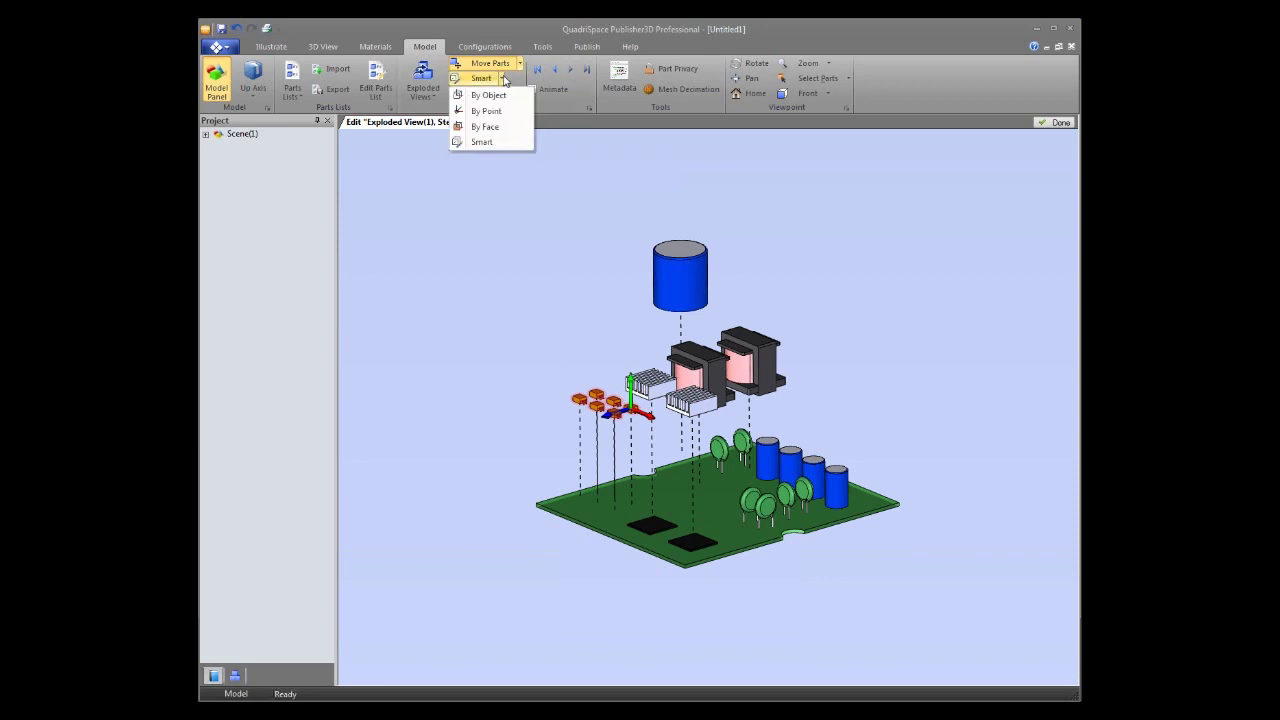
click(498, 143)
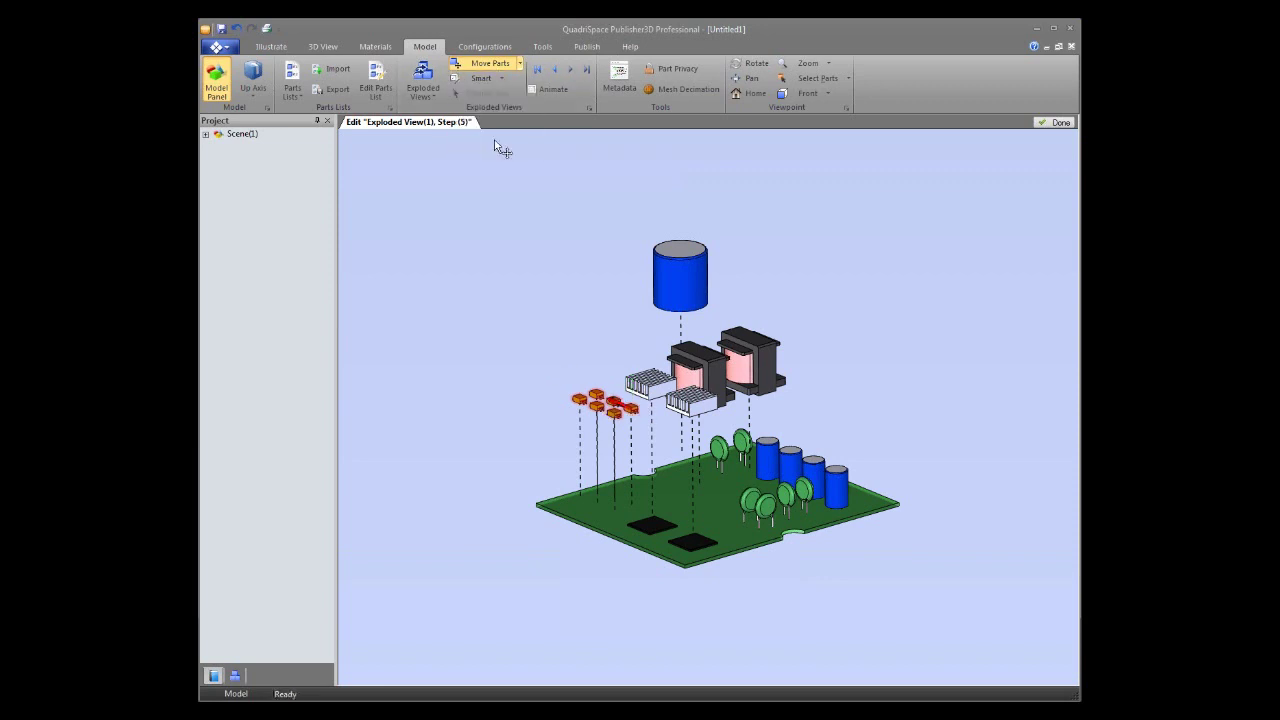
click(843, 486)
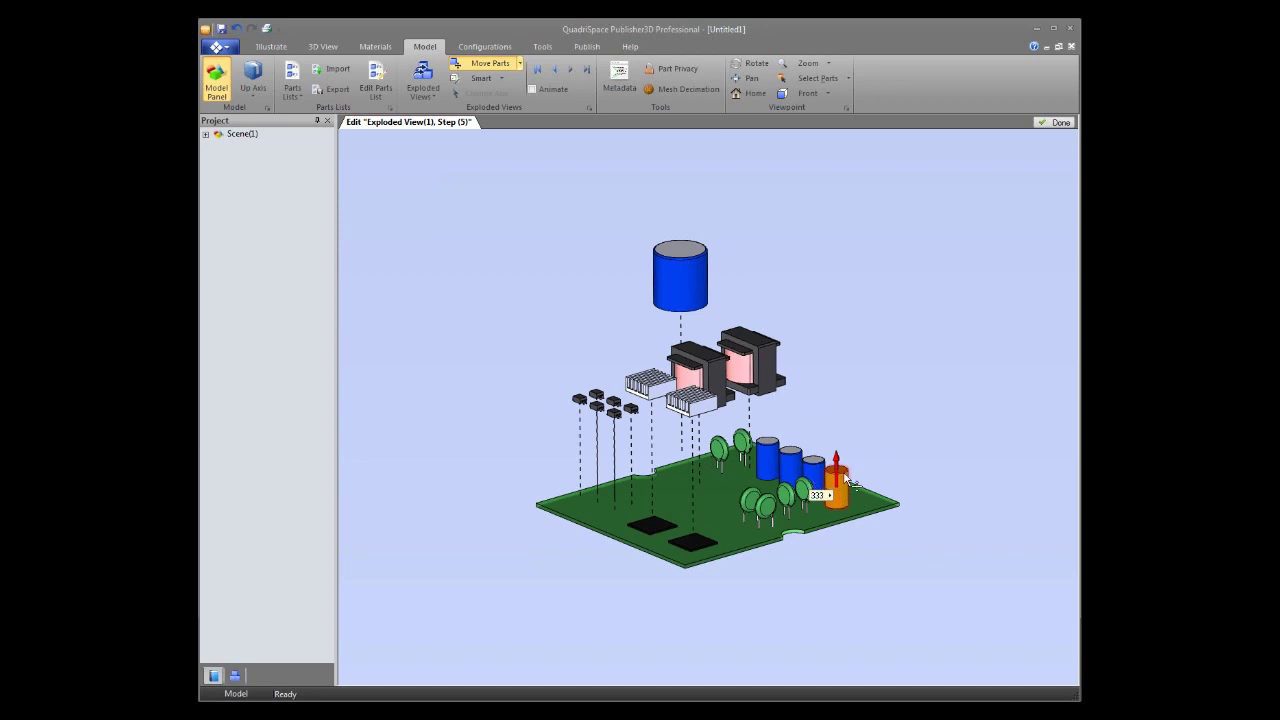
drag(846, 478, 846, 350)
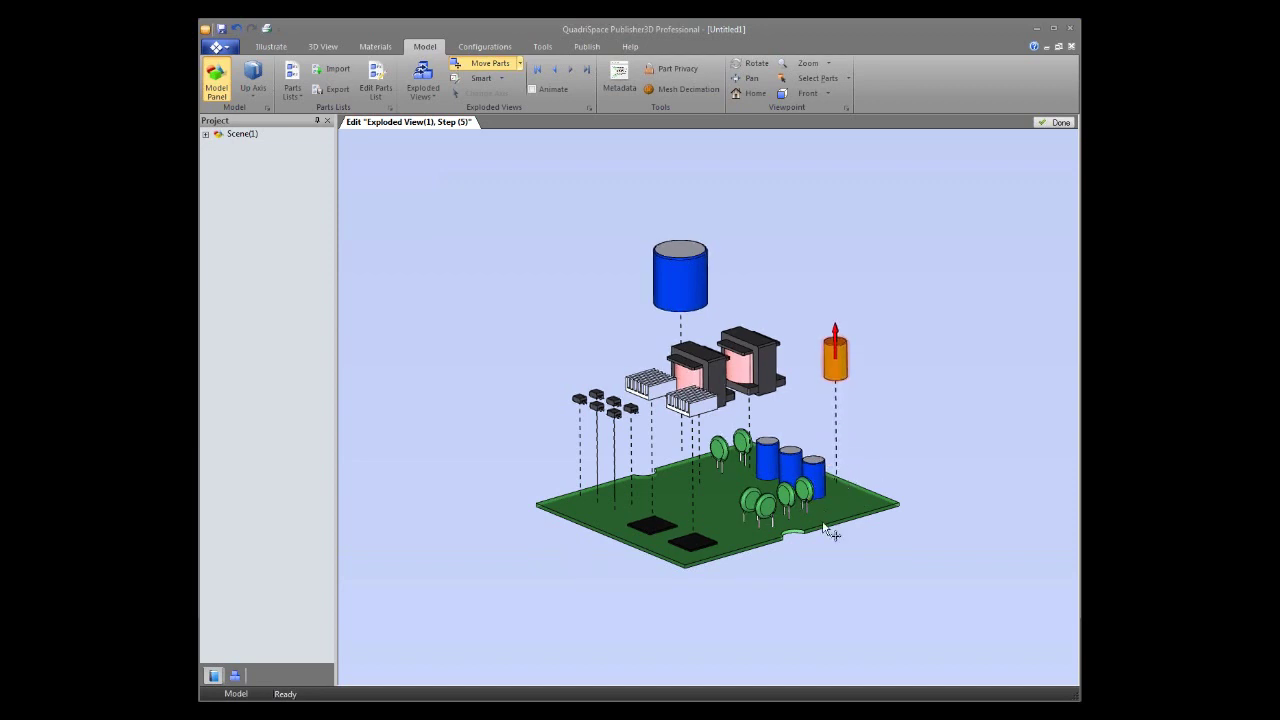
click(814, 472)
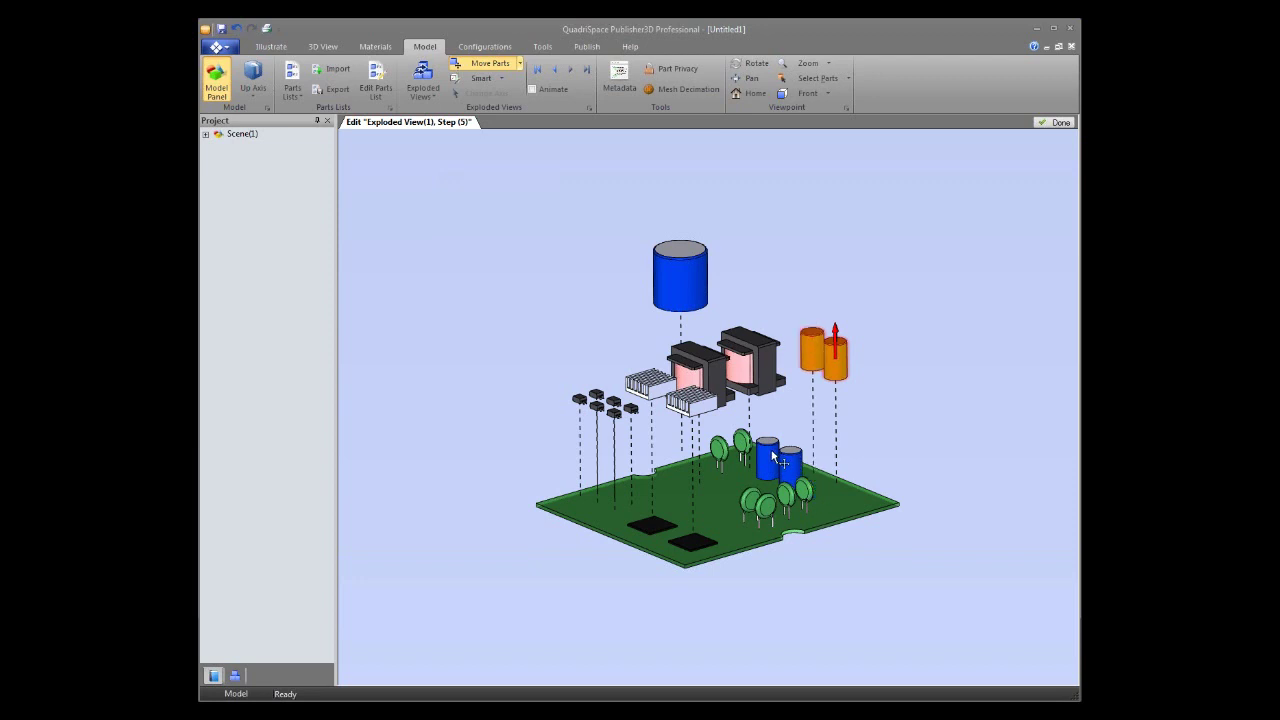
click(790, 462)
click(769, 458)
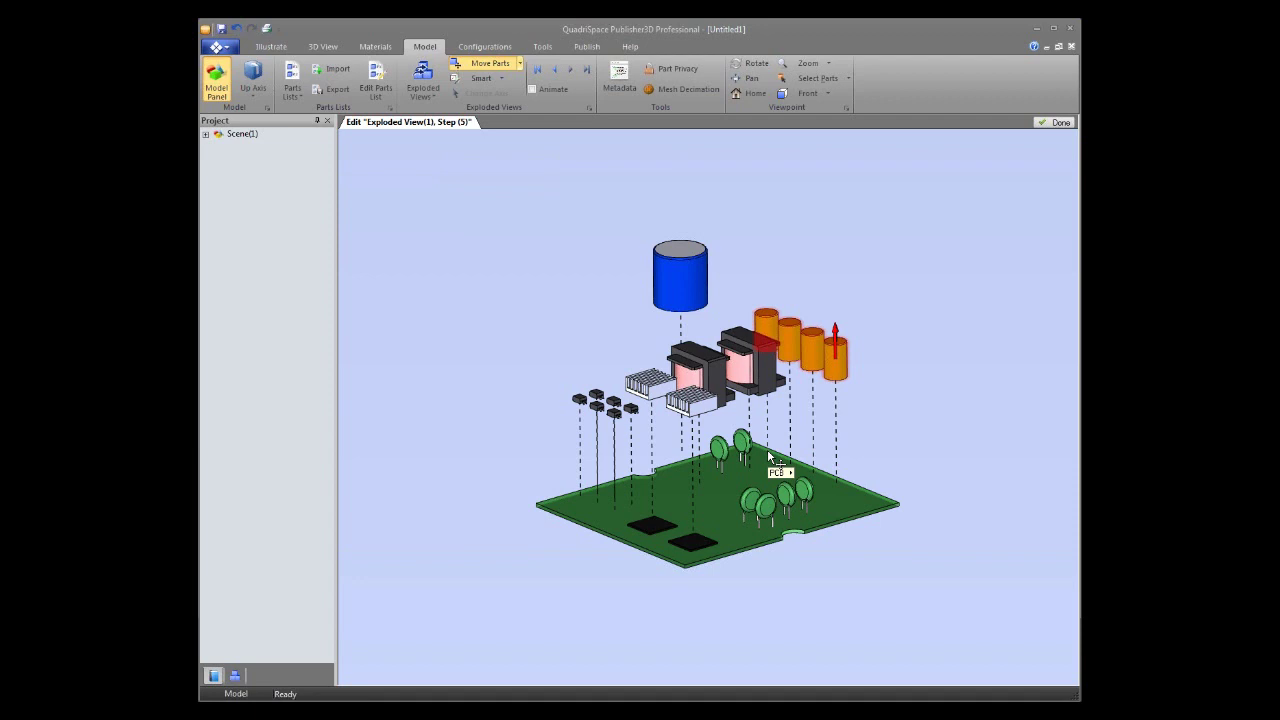
- Using By Object axis mode in a new explode step, raise both 144 PIN IC PACKAGE chips to below the heatsinks
click(501, 79)
click(503, 95)
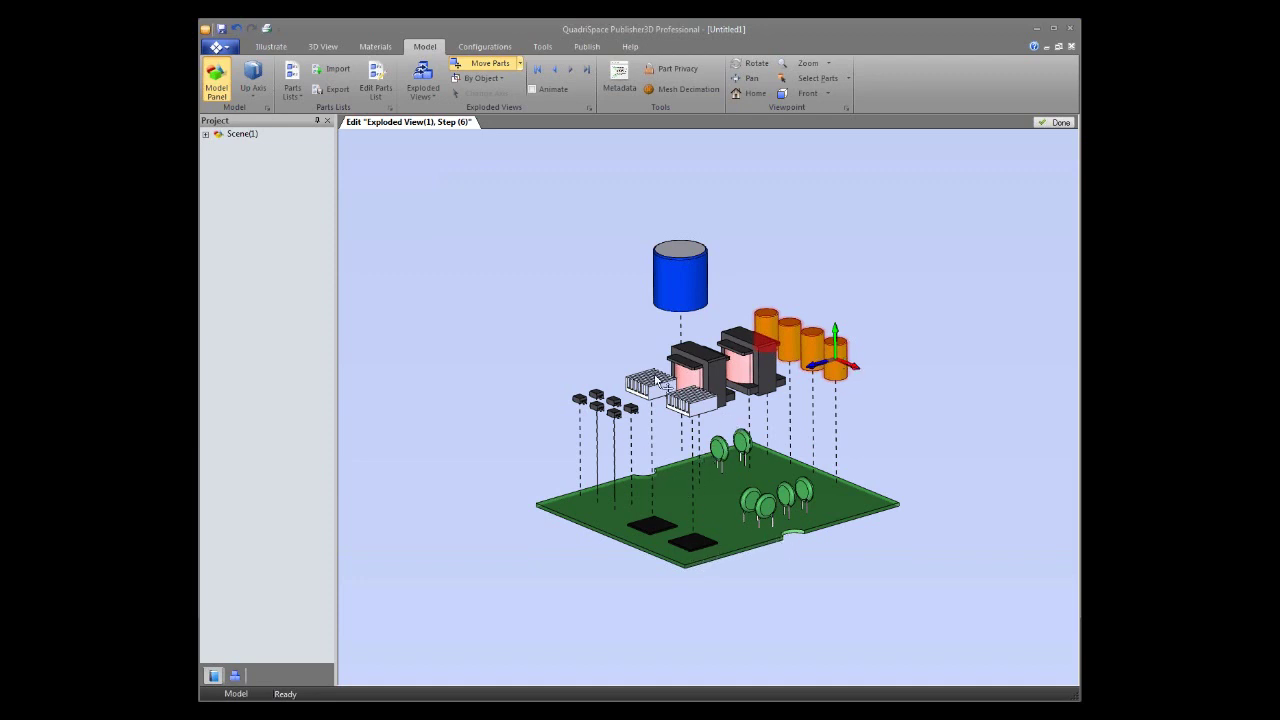
click(703, 548)
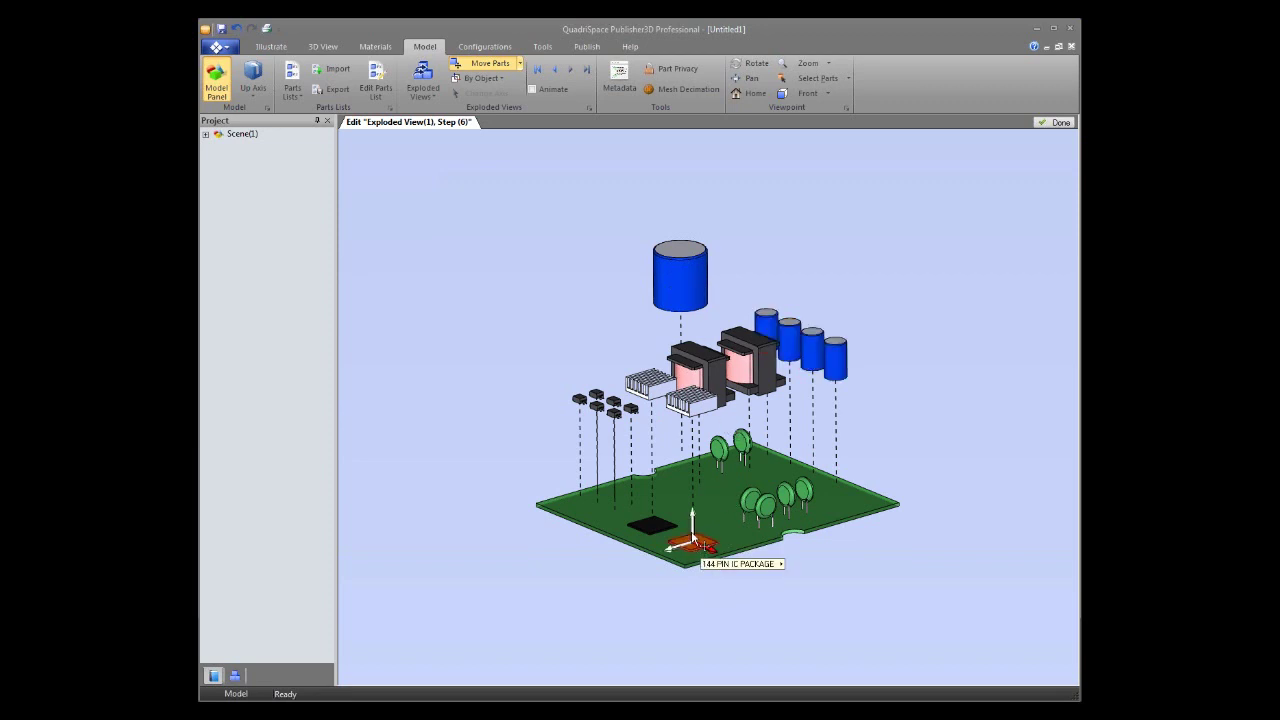
ctrl+click(652, 526)
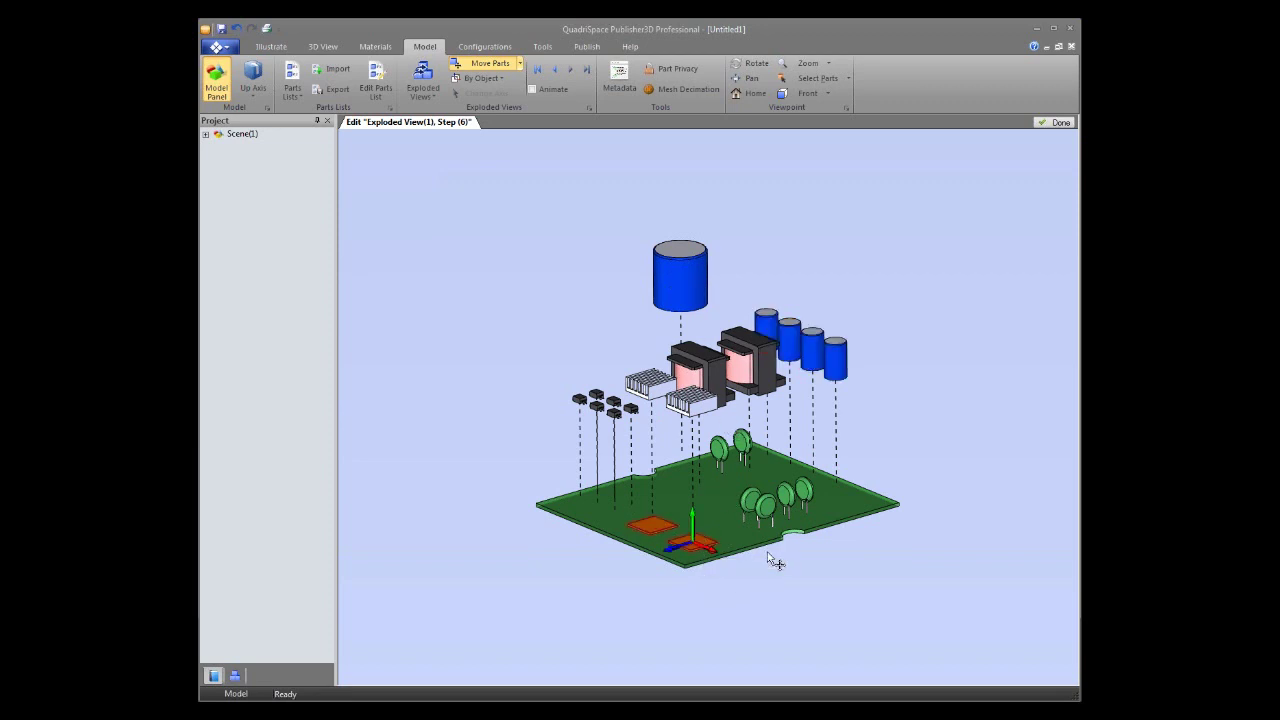
drag(692, 523, 692, 435)
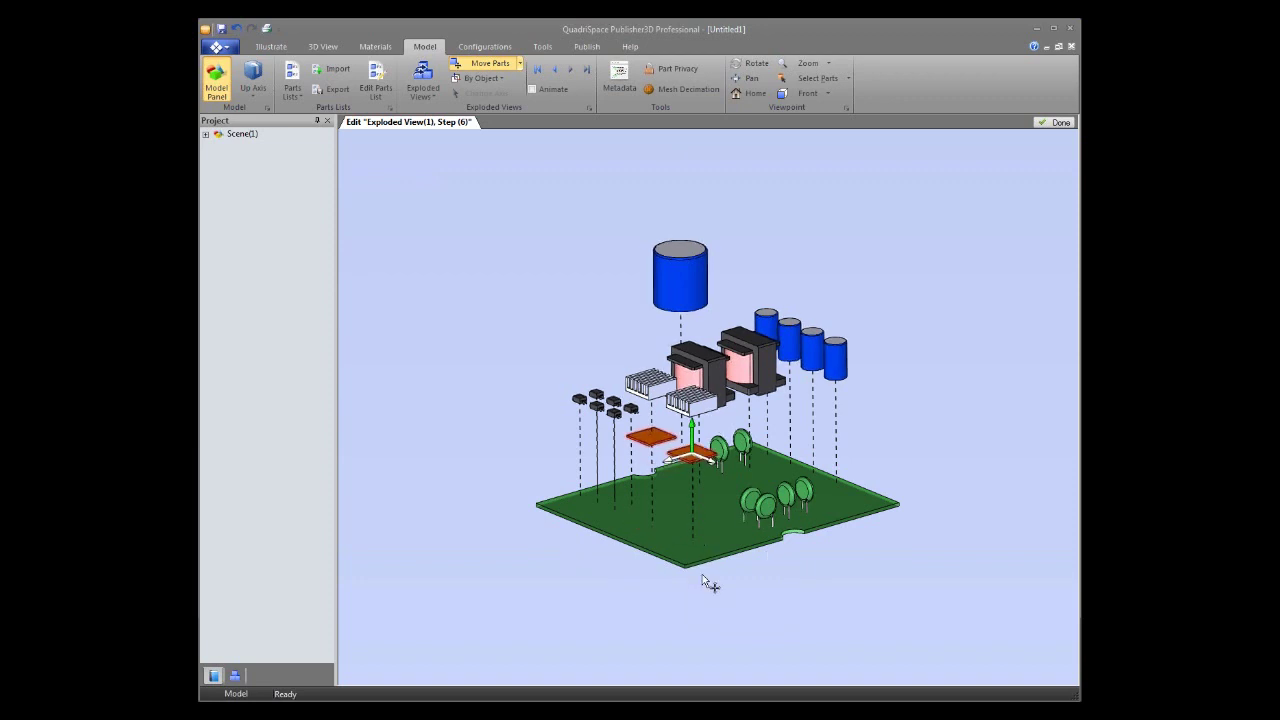
- Using By Face axis mode in a new explode step, align the axis to the frontmost green disc capacitor's face and move that capacitor outward past the board edge
click(502, 77)
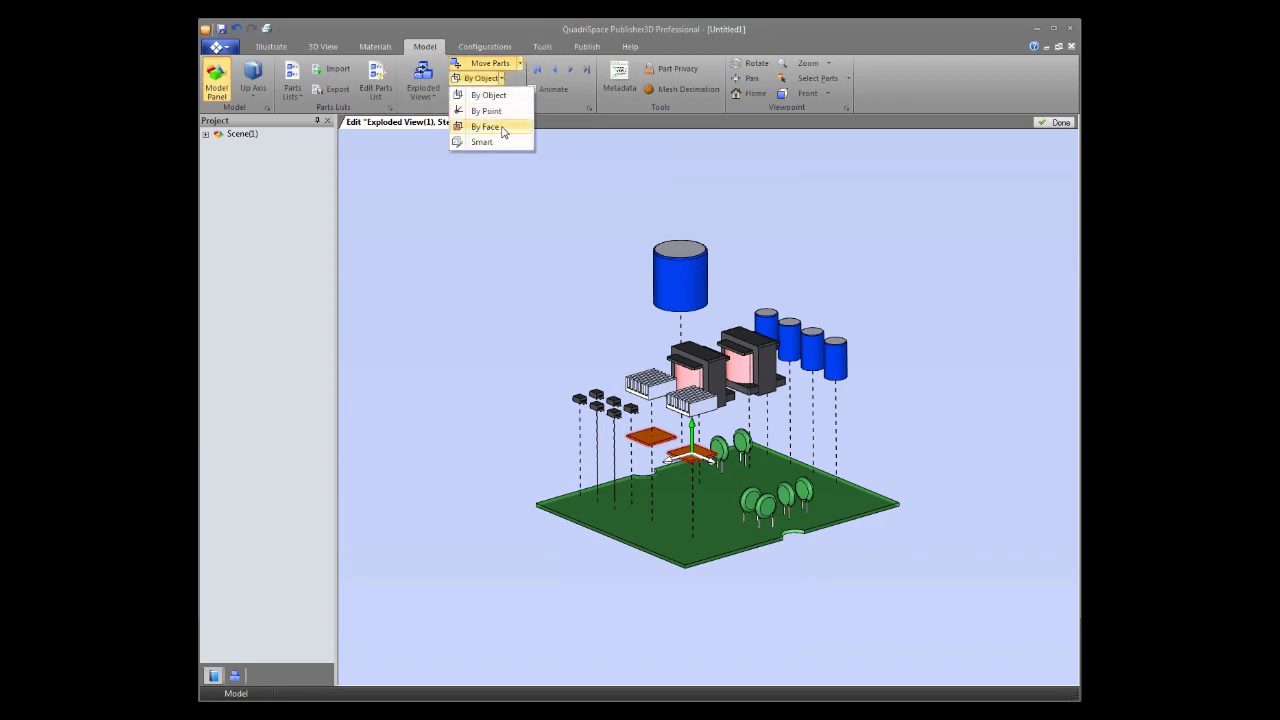
click(504, 129)
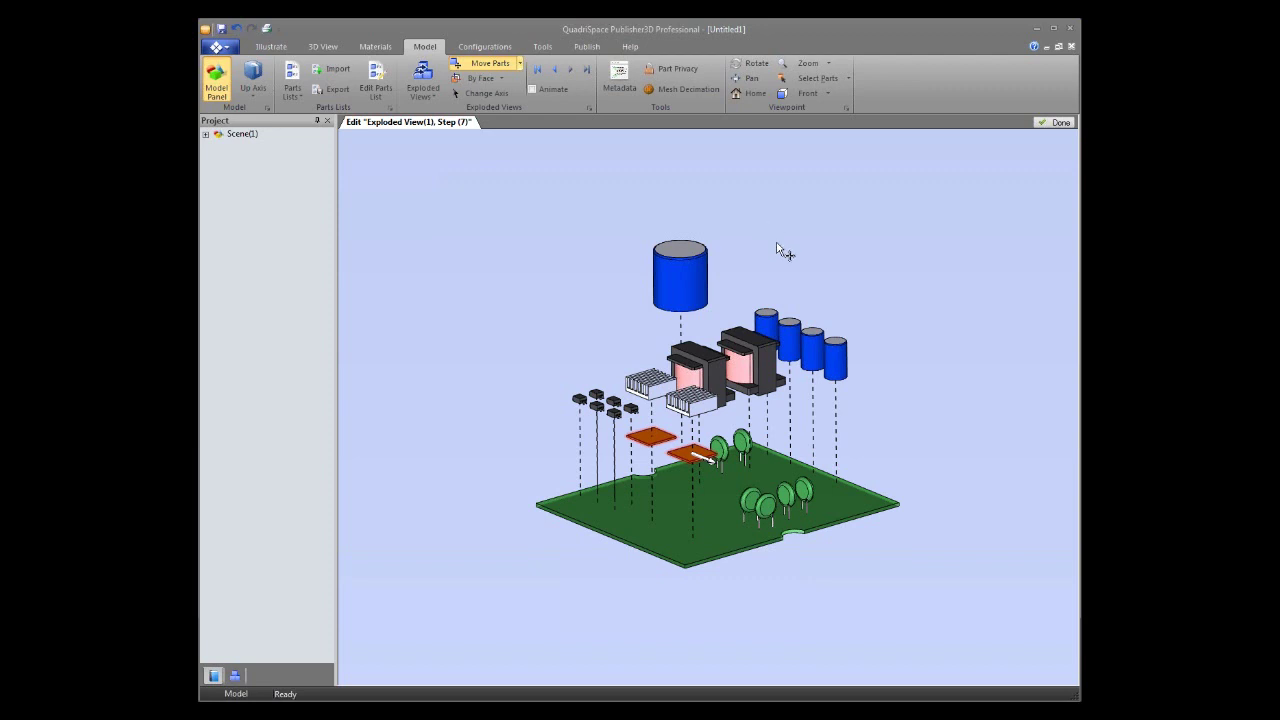
click(800, 330)
click(483, 94)
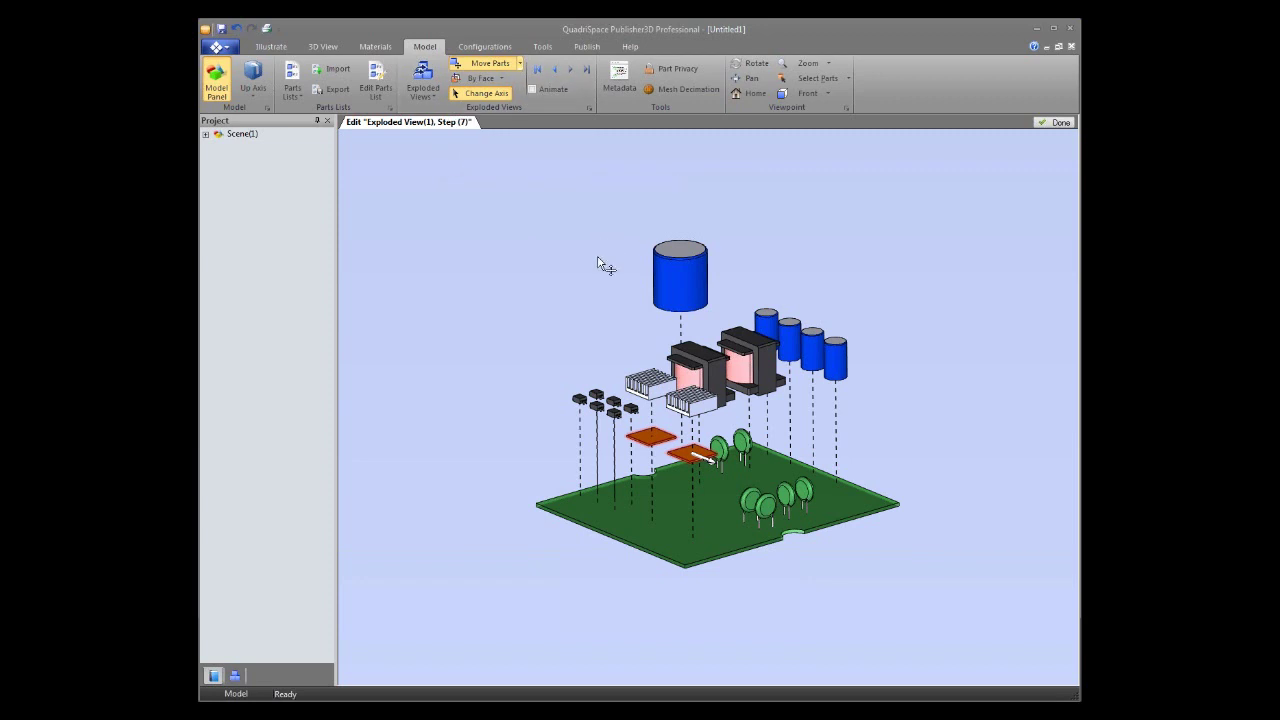
click(768, 510)
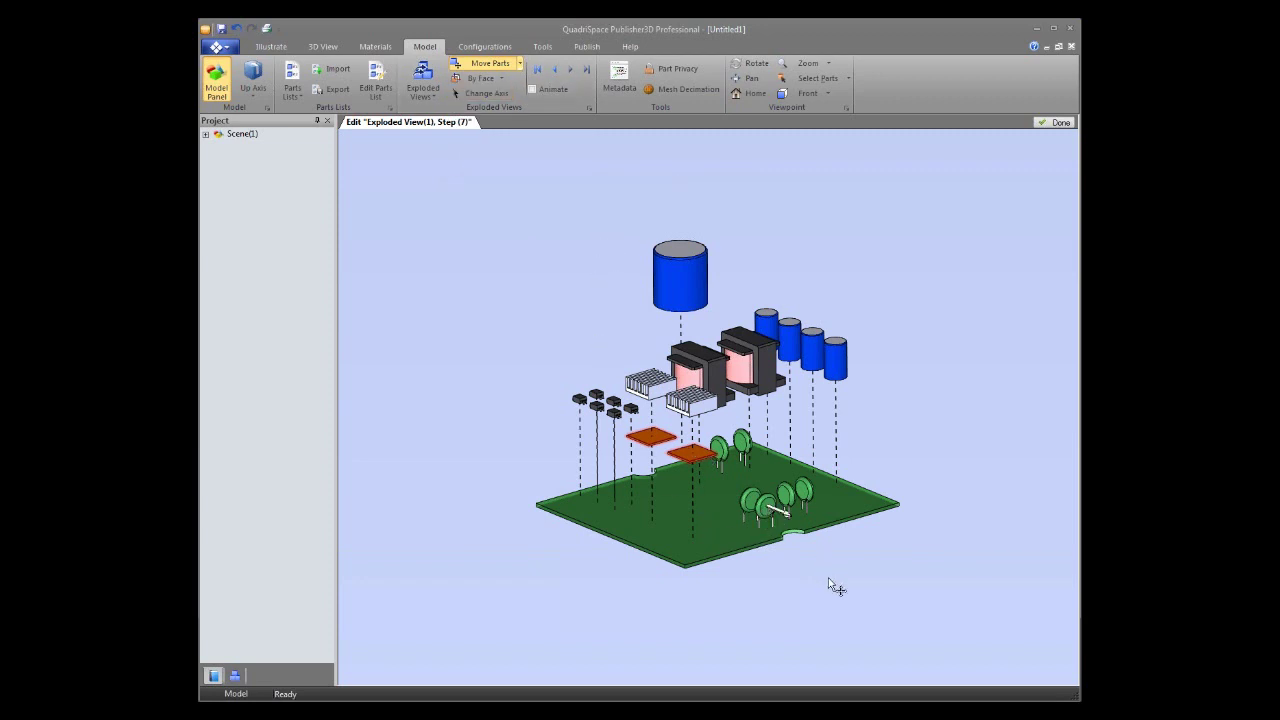
click(767, 512)
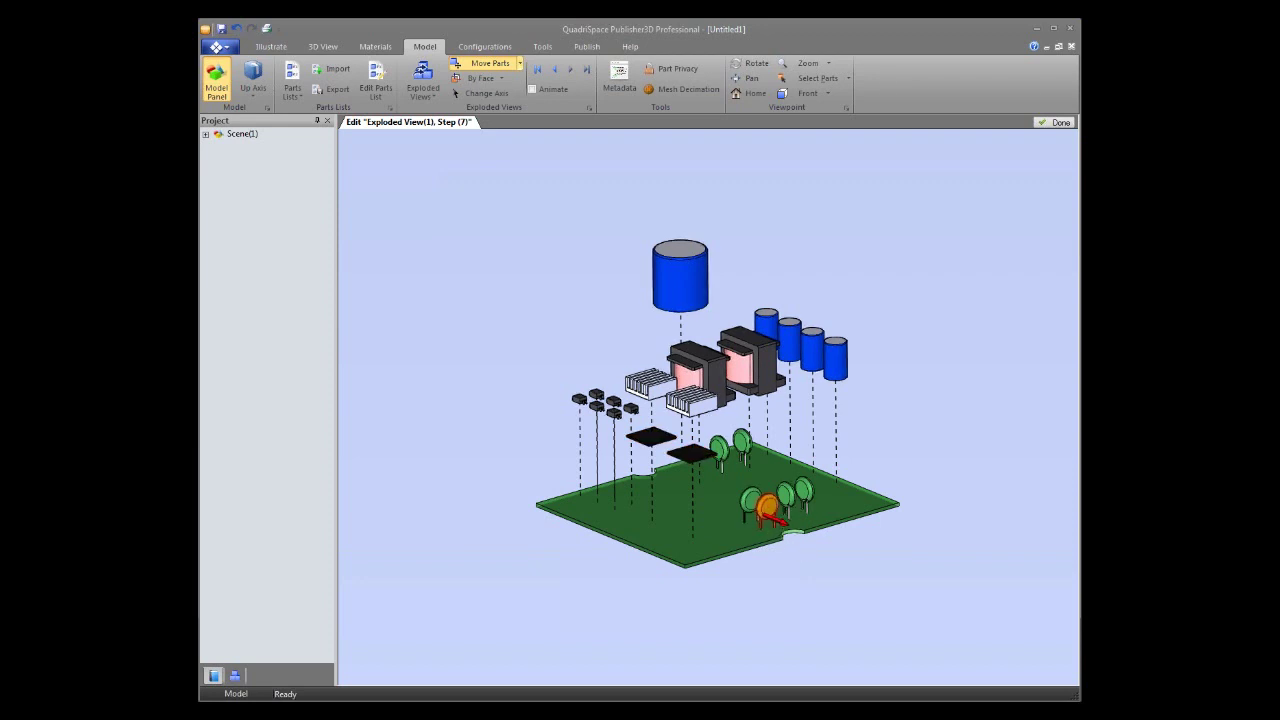
drag(773, 522, 852, 547)
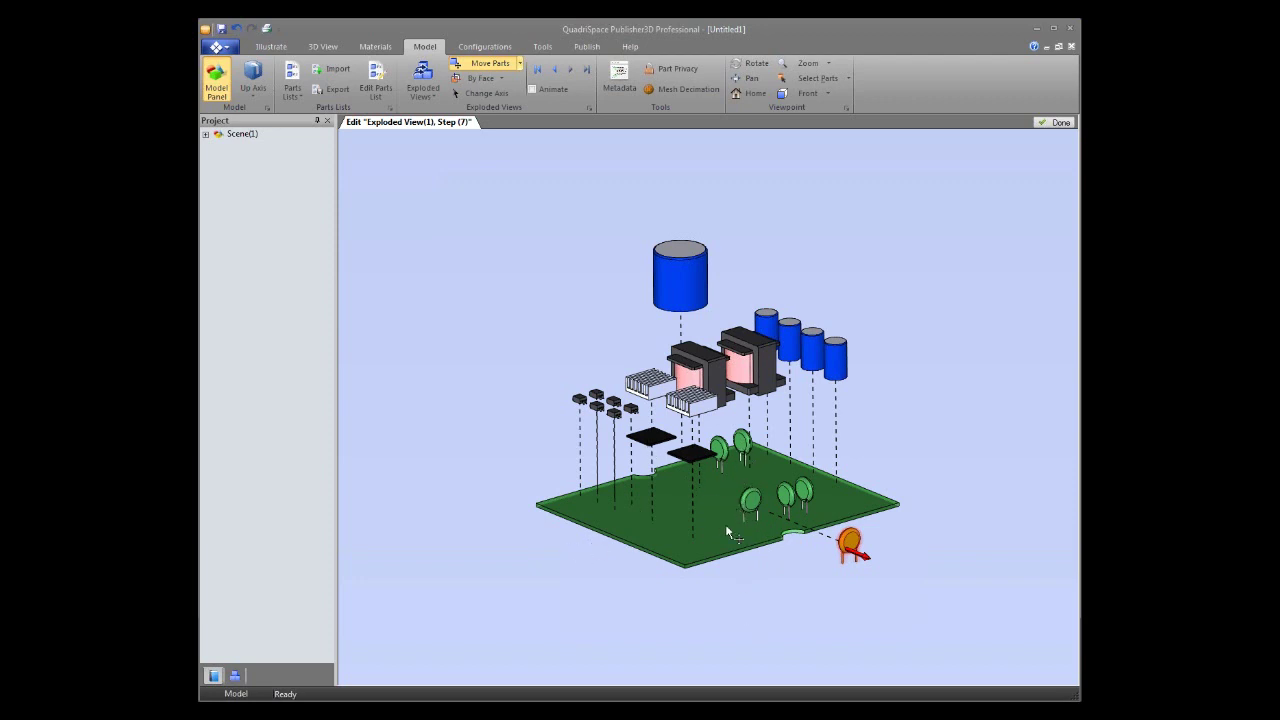
click(502, 80)
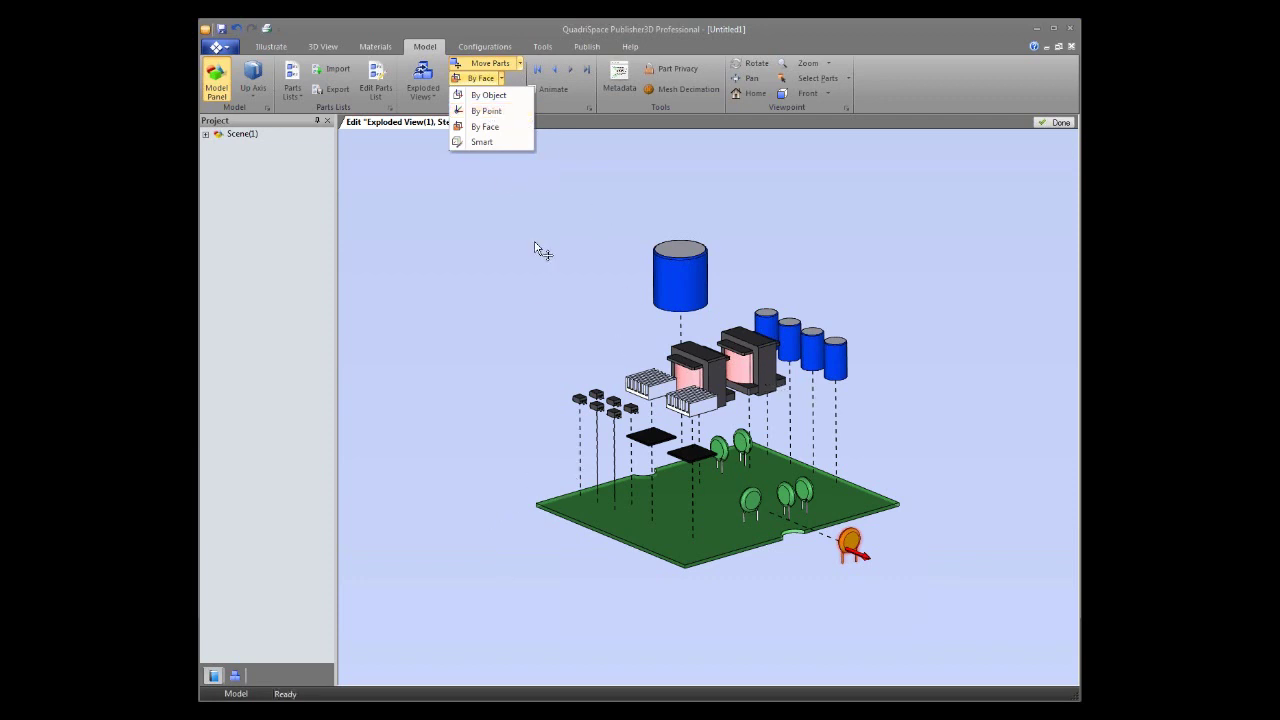
click(535, 311)
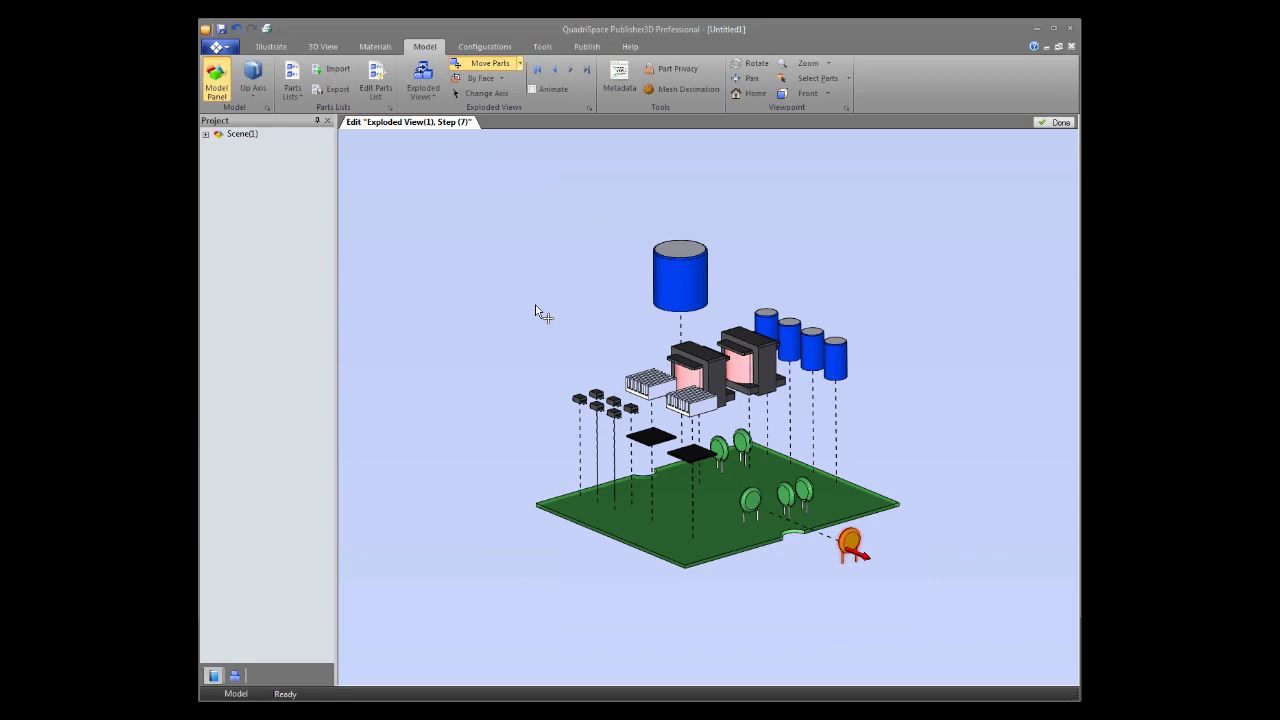
- Show the exploded view's step tree, preview the first step, and finish editing the exploded view
click(589, 107)
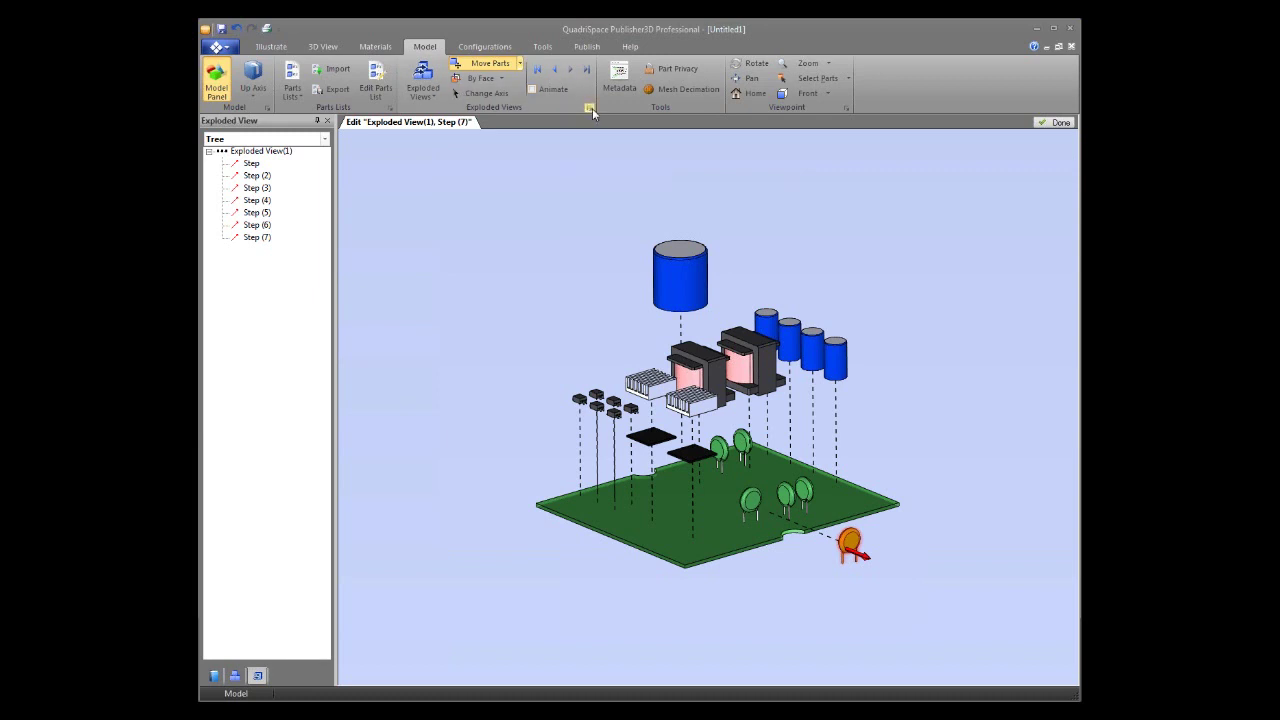
click(252, 165)
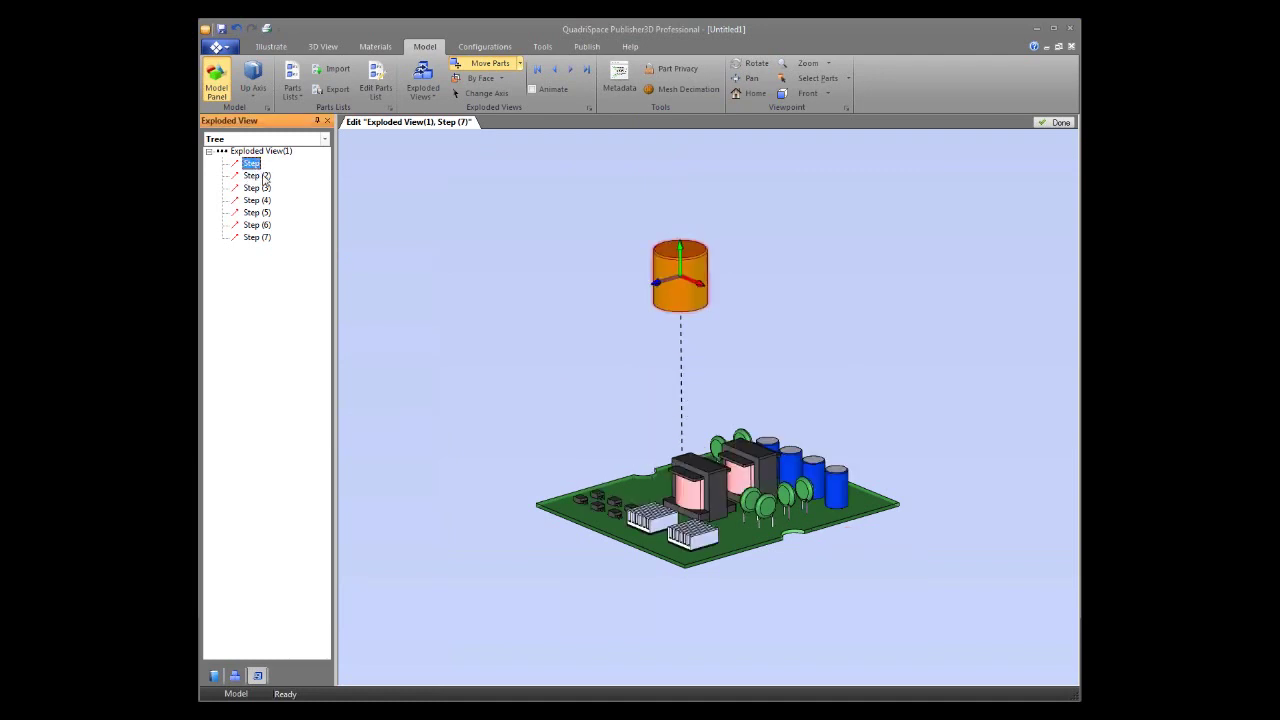
click(1060, 122)
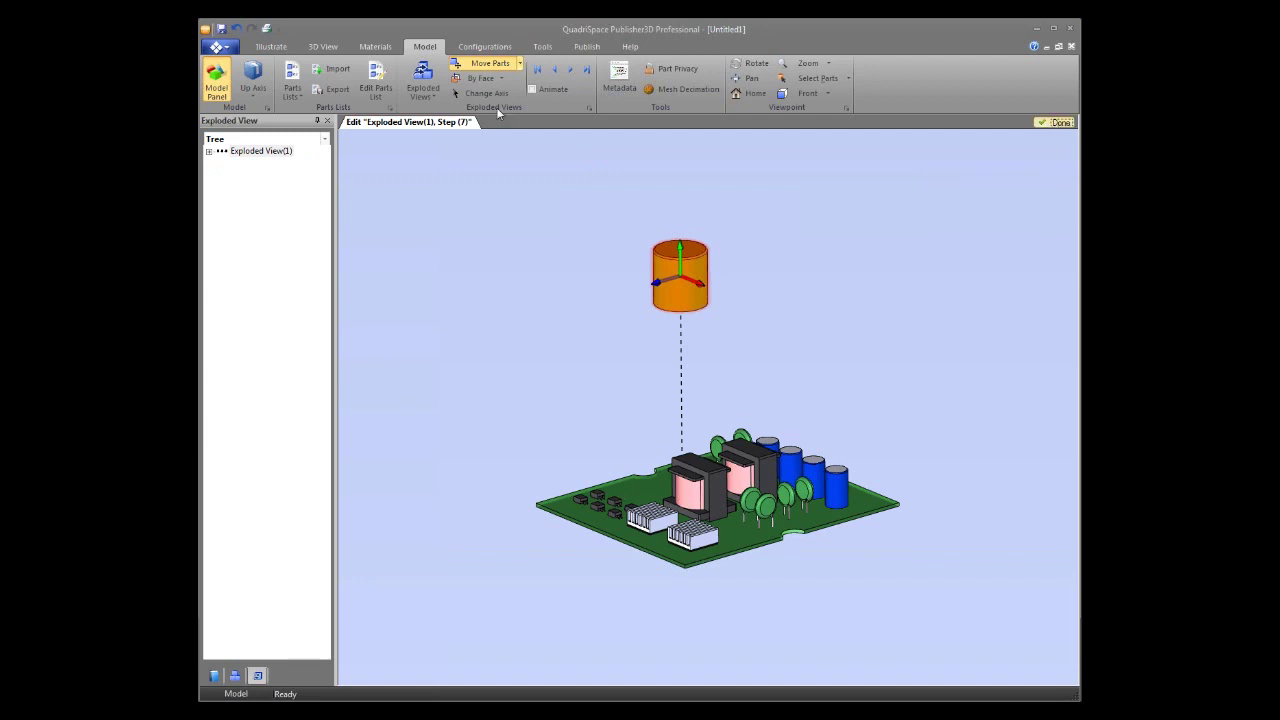
- Review the exploded view one step at a time, from Step through Step (7)
click(252, 165)
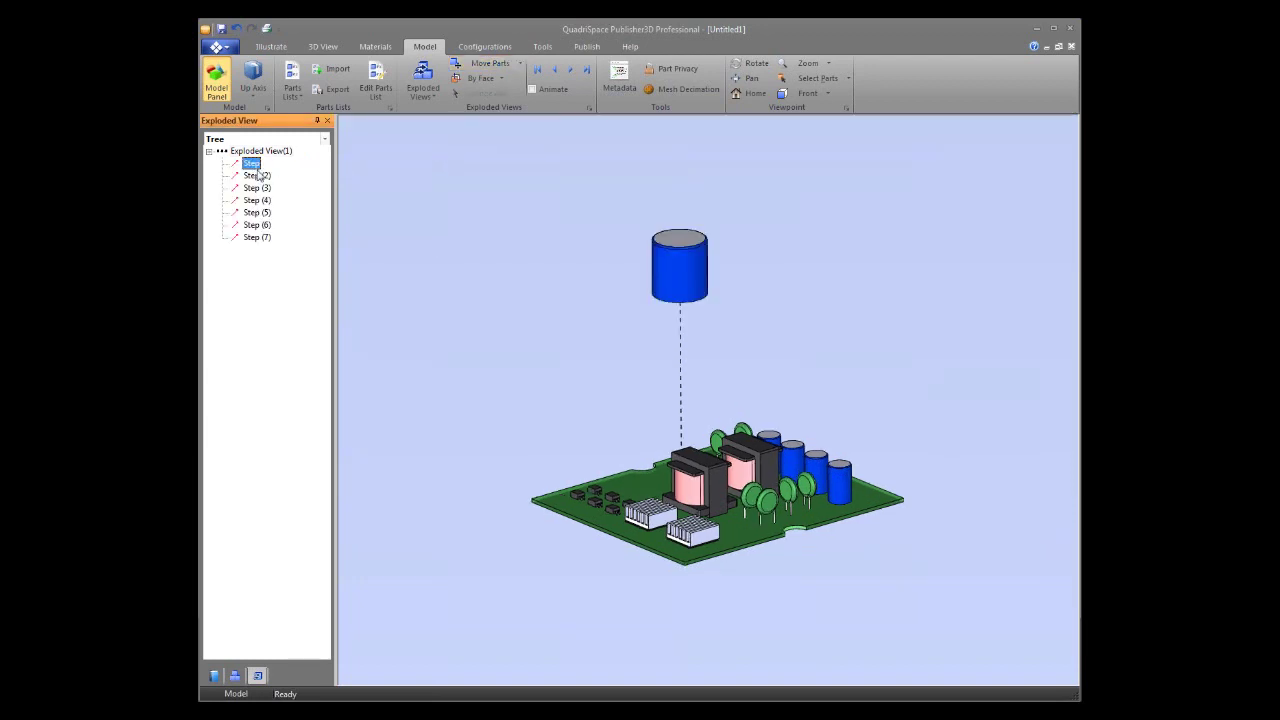
click(252, 176)
click(255, 188)
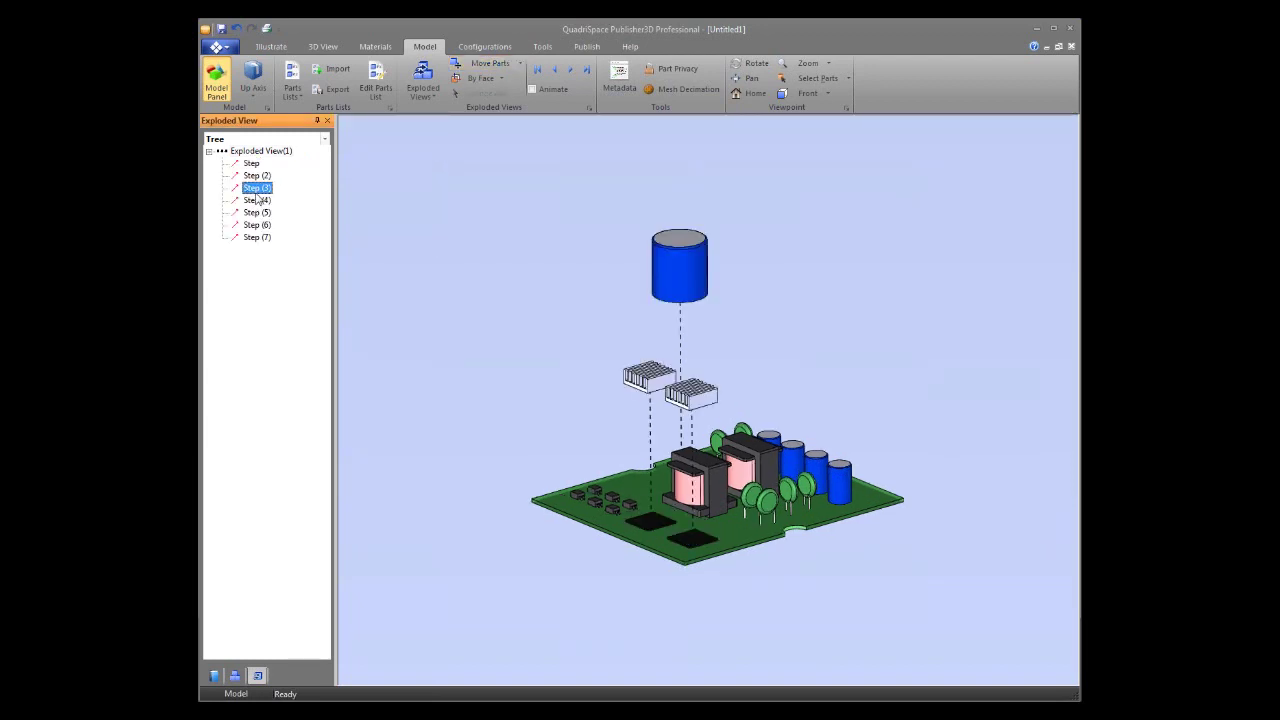
click(257, 202)
click(260, 213)
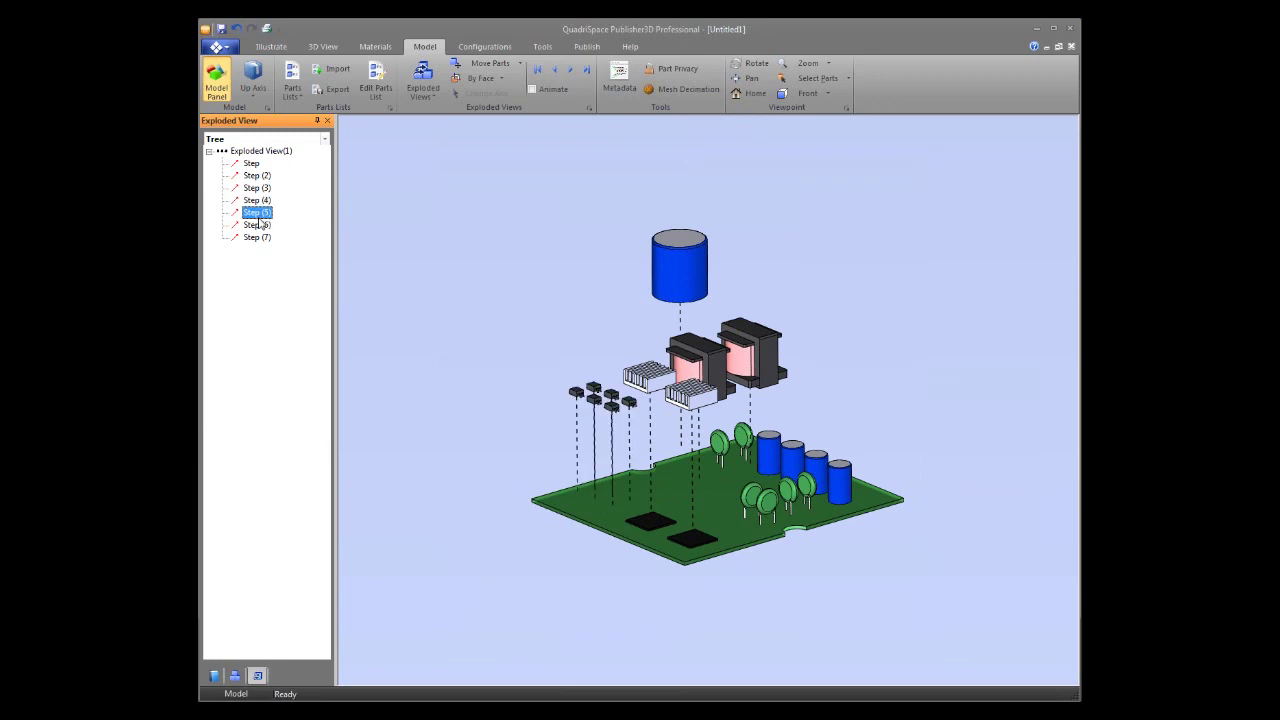
click(262, 226)
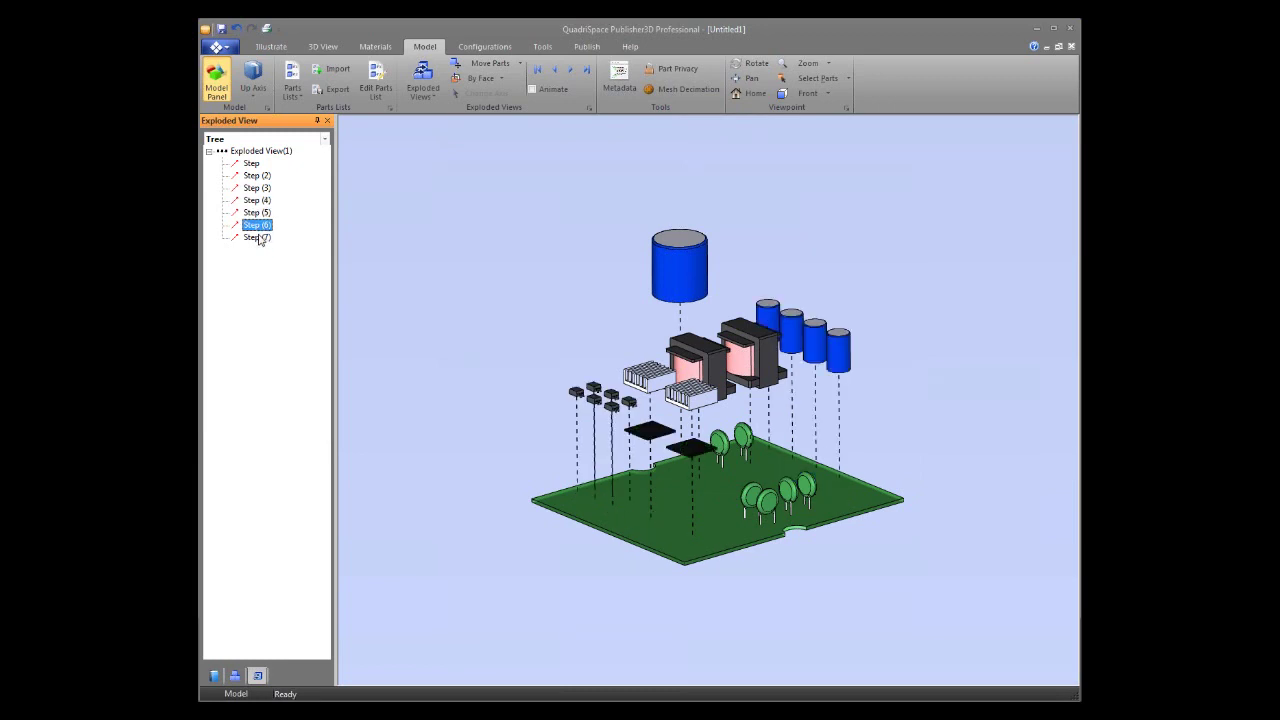
click(260, 238)
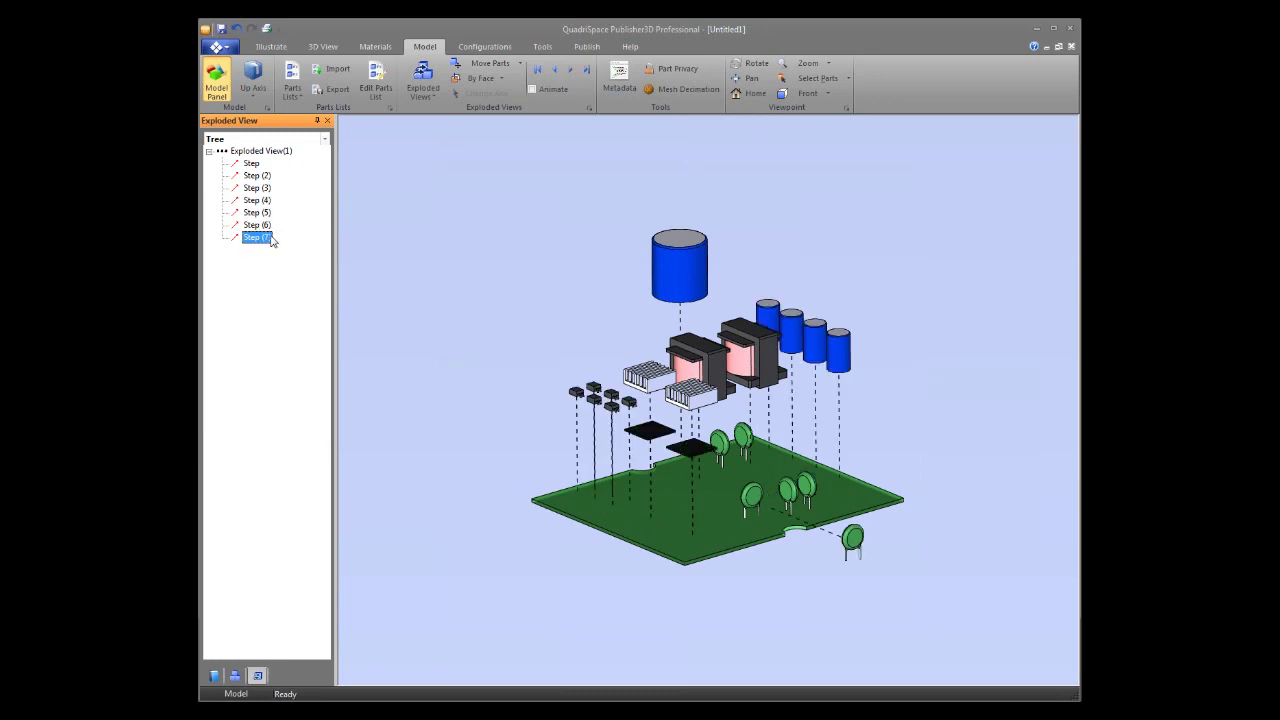
- Move Step (2) up ahead of Step so the heatsinks explode before the large blue capacitor, and preview the new order
click(251, 164)
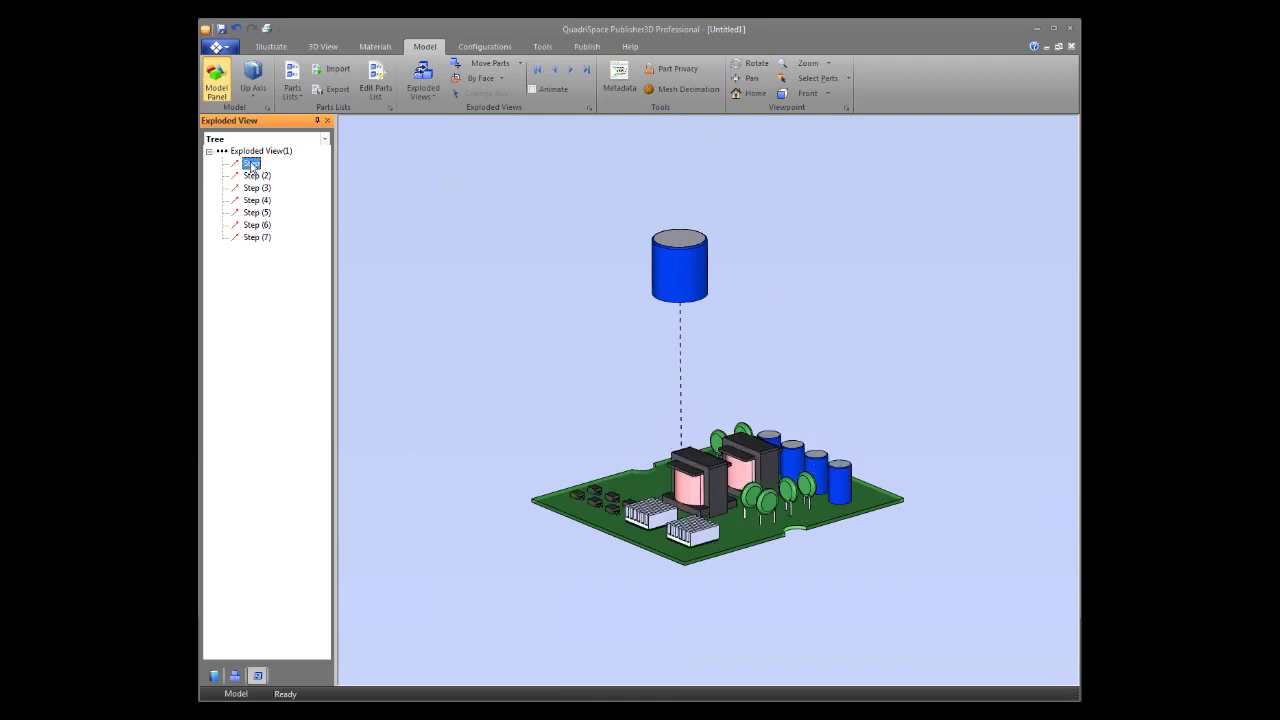
click(247, 177)
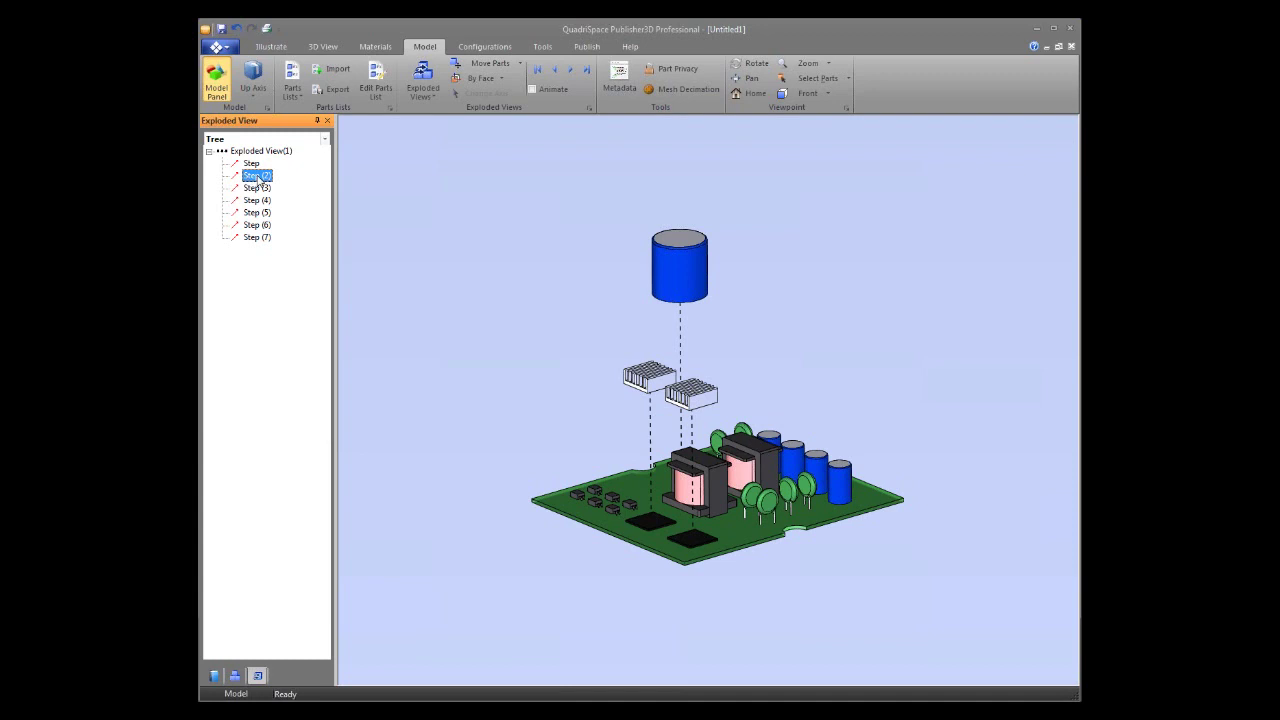
right_click(259, 180)
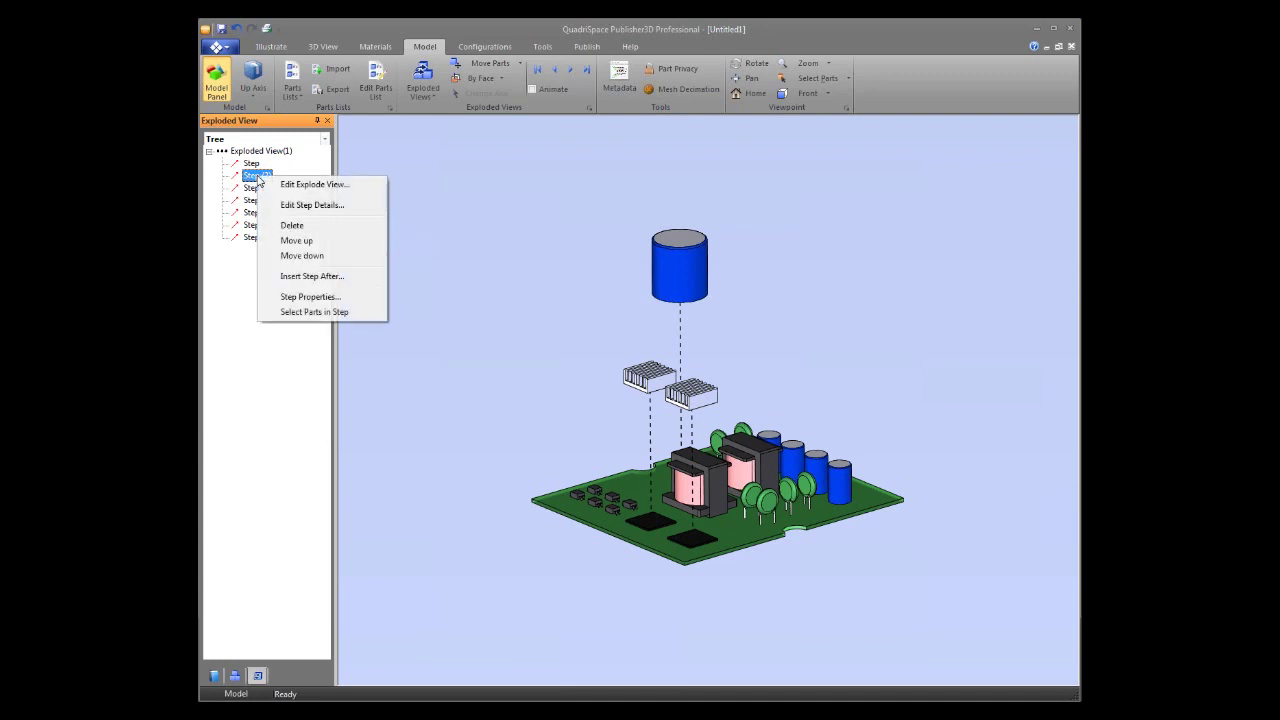
click(312, 242)
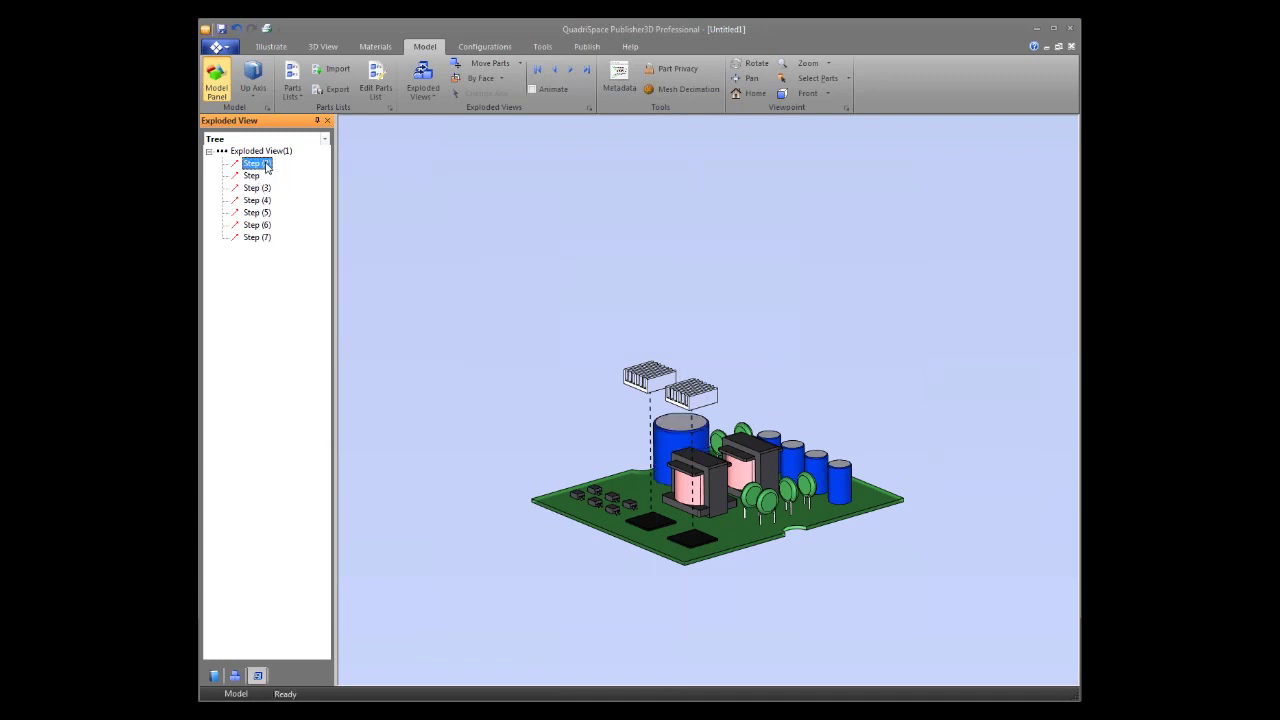
click(252, 177)
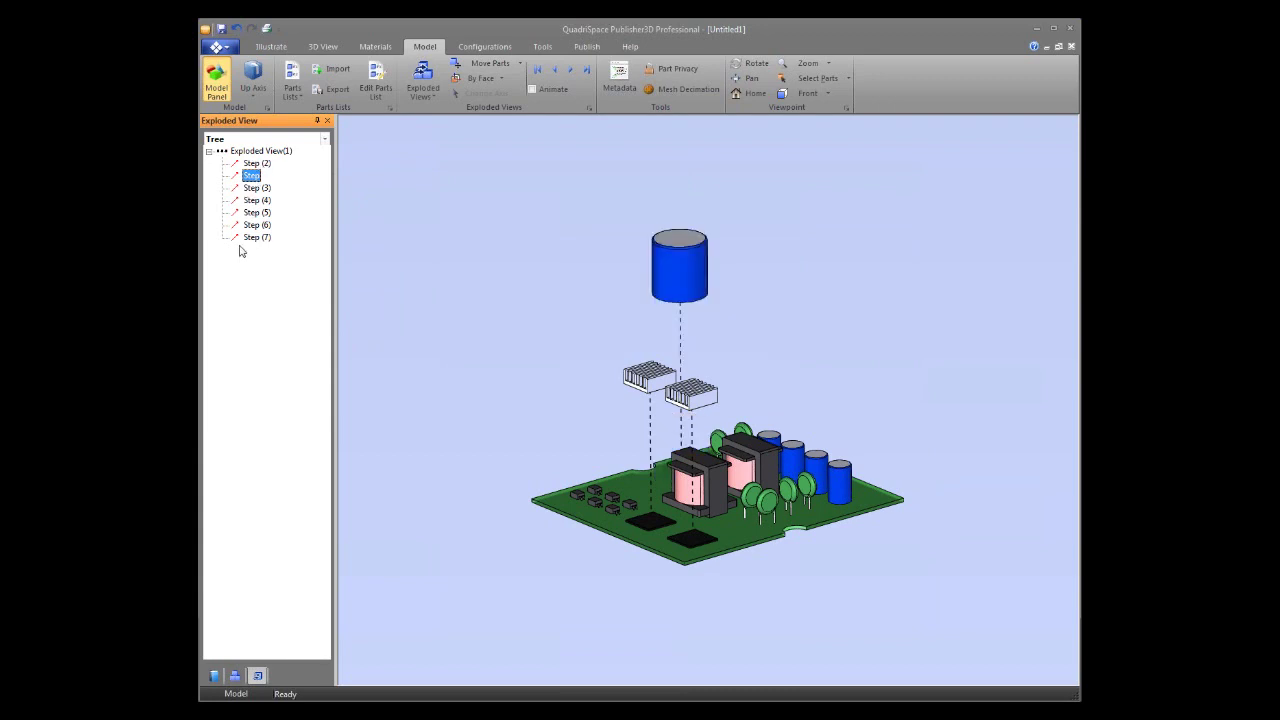
- Review the reordered explode sequence, playing from Step (2) through Step (6)
click(265, 190)
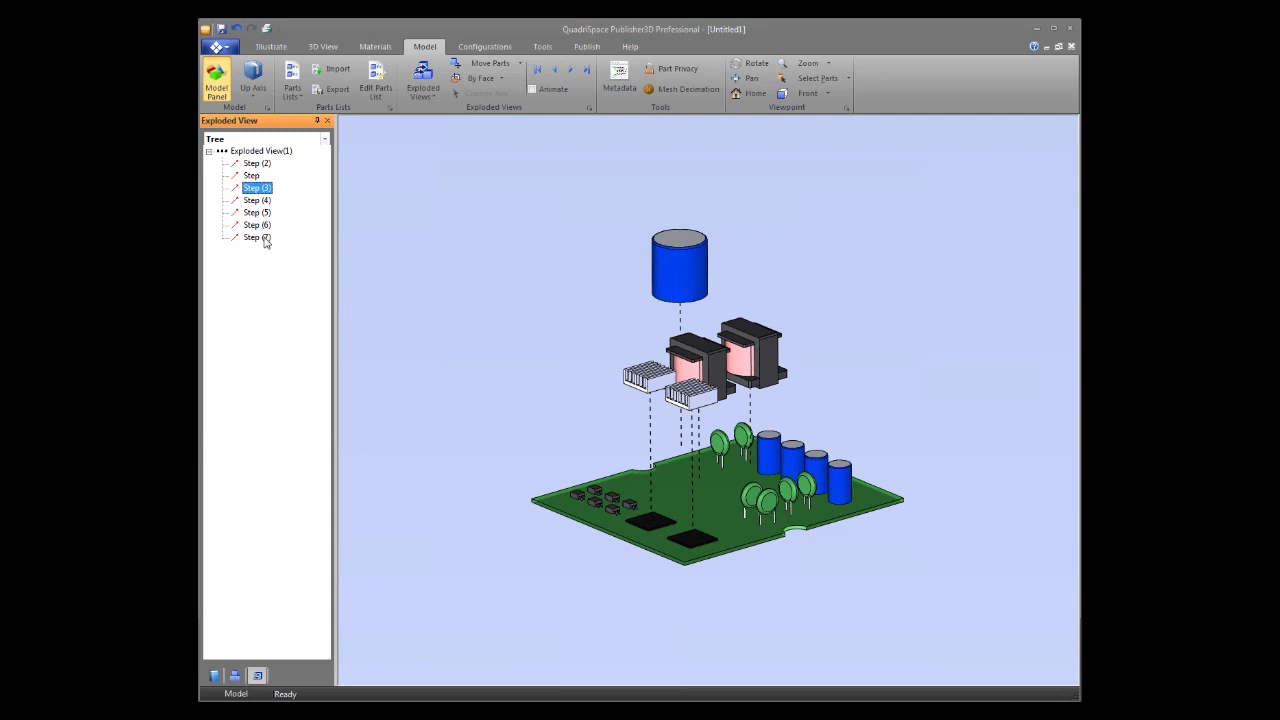
click(260, 238)
click(257, 164)
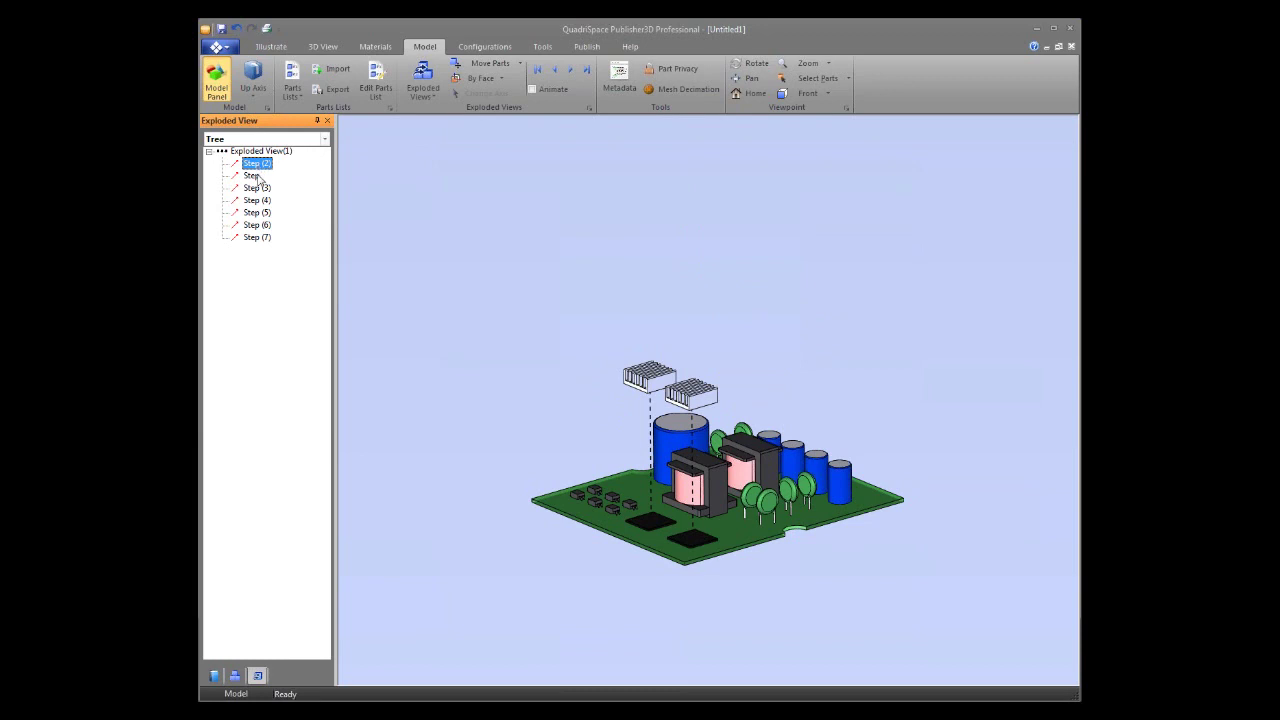
click(253, 177)
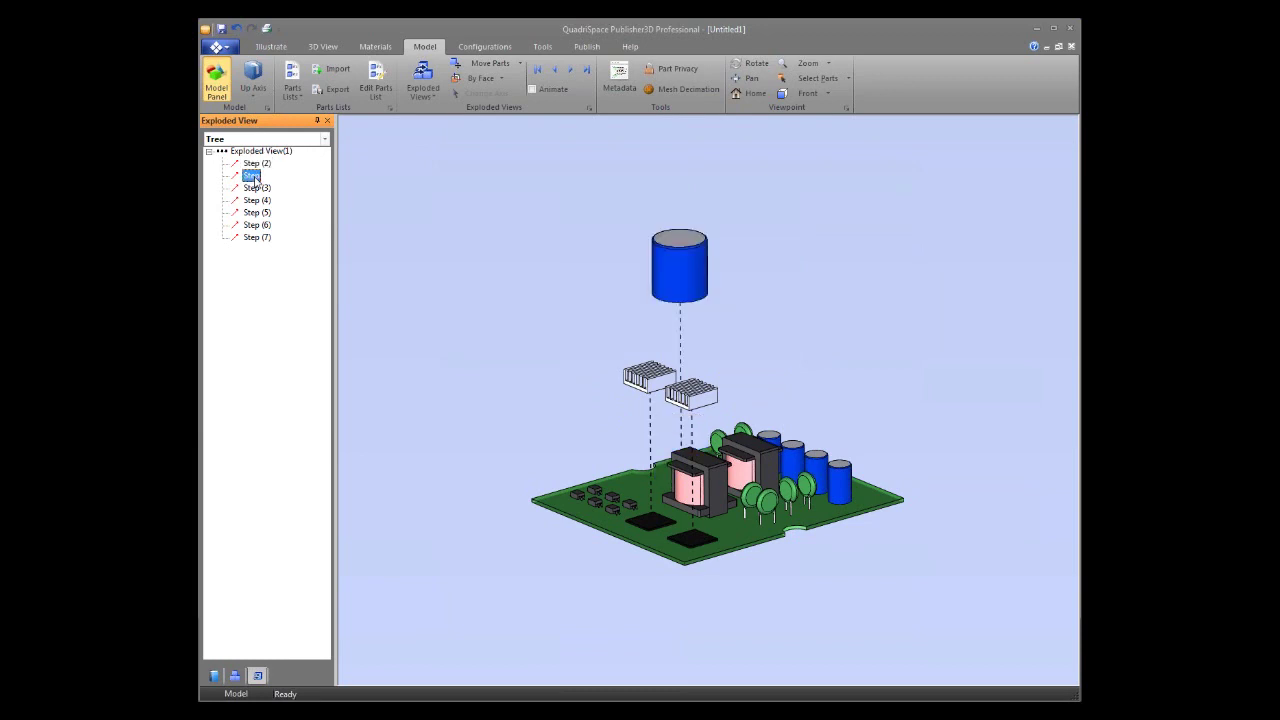
click(256, 189)
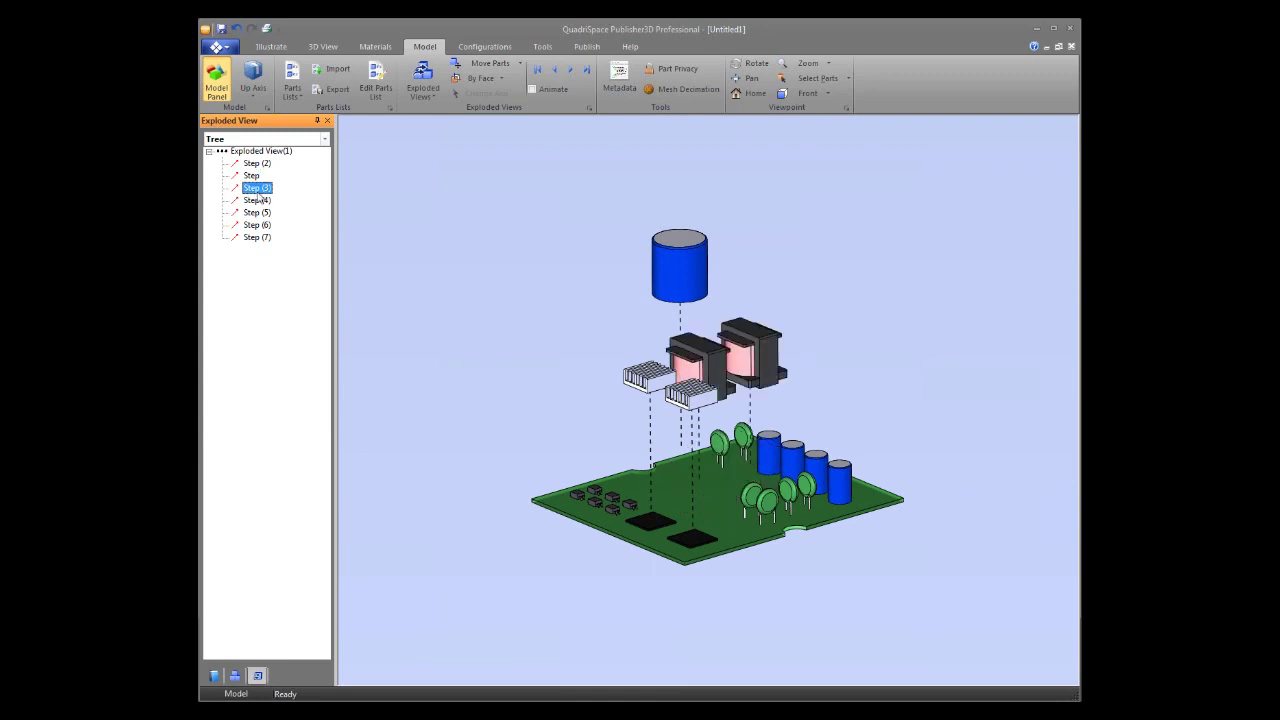
click(252, 201)
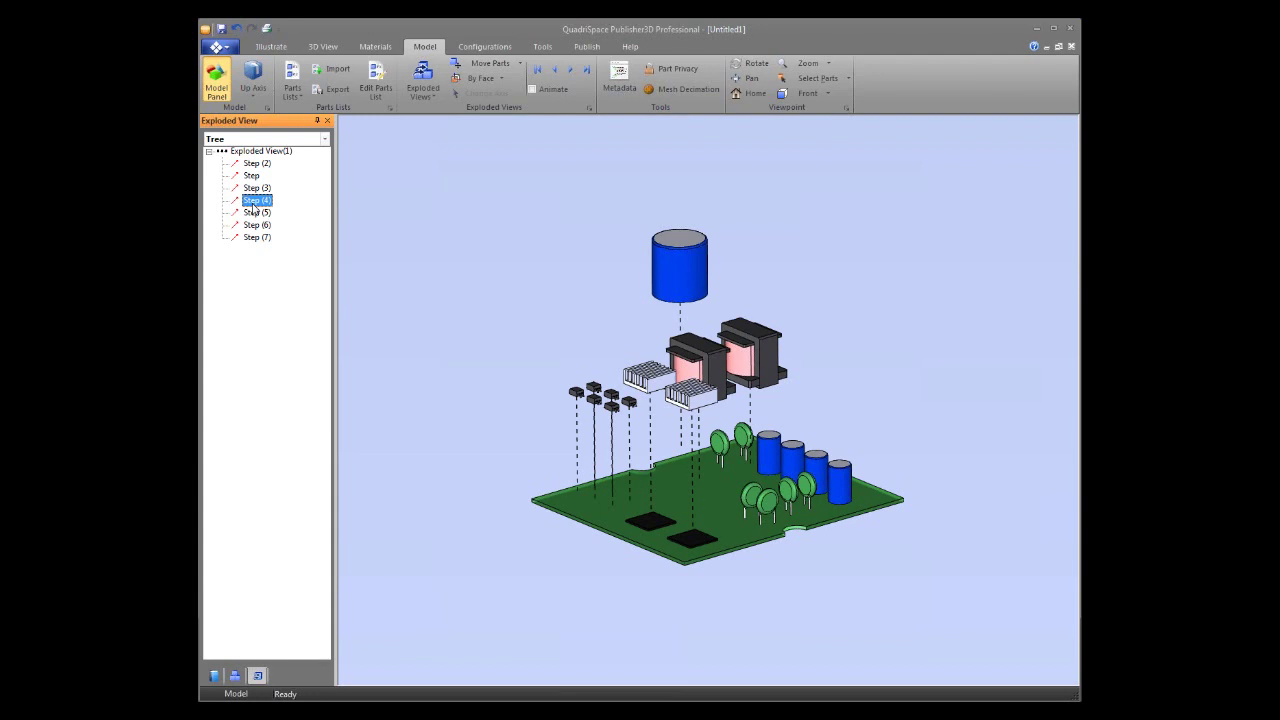
click(256, 213)
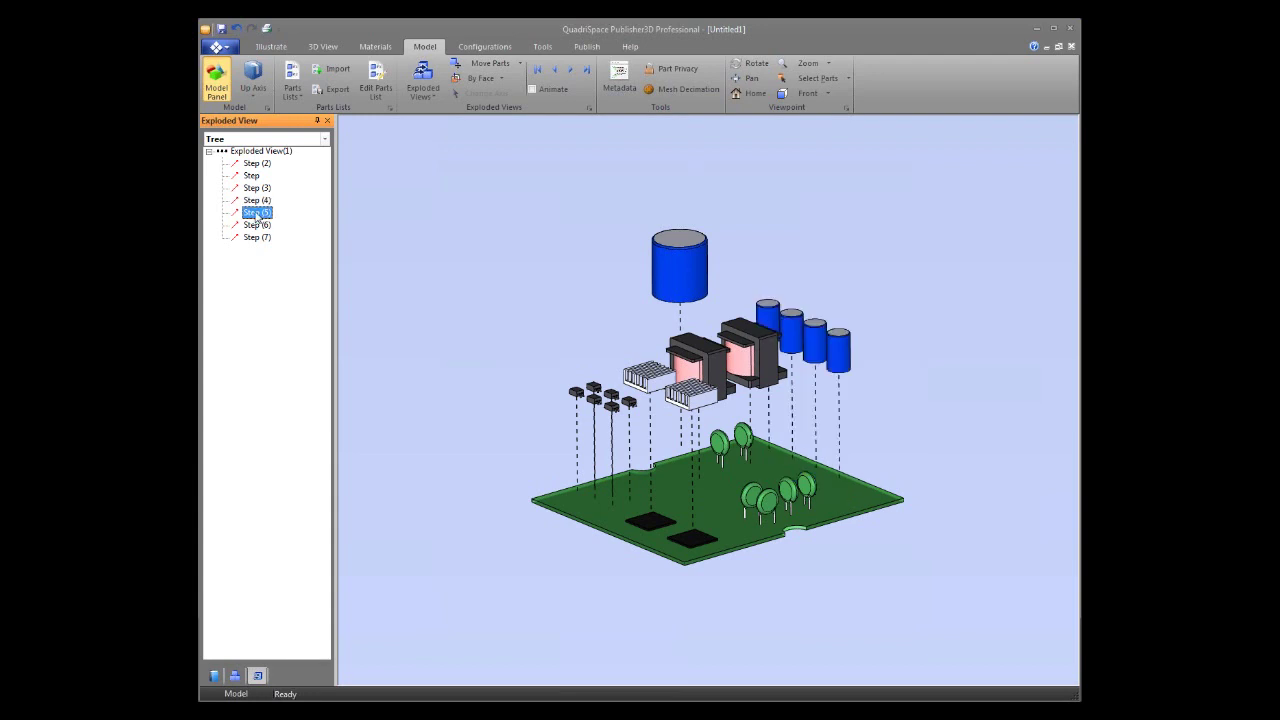
click(259, 225)
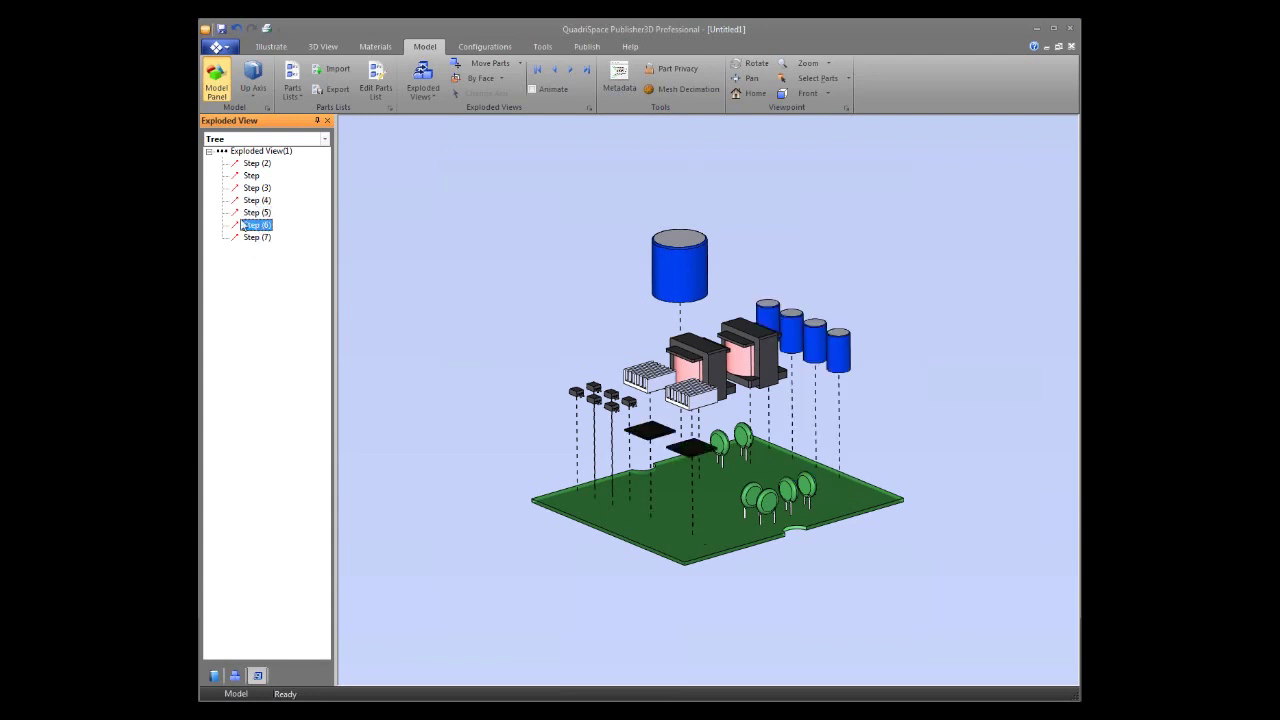
- Group Step (2) and Step so they animate simultaneously, and preview the sequence from the group through Step (5)
click(262, 164)
click(251, 176)
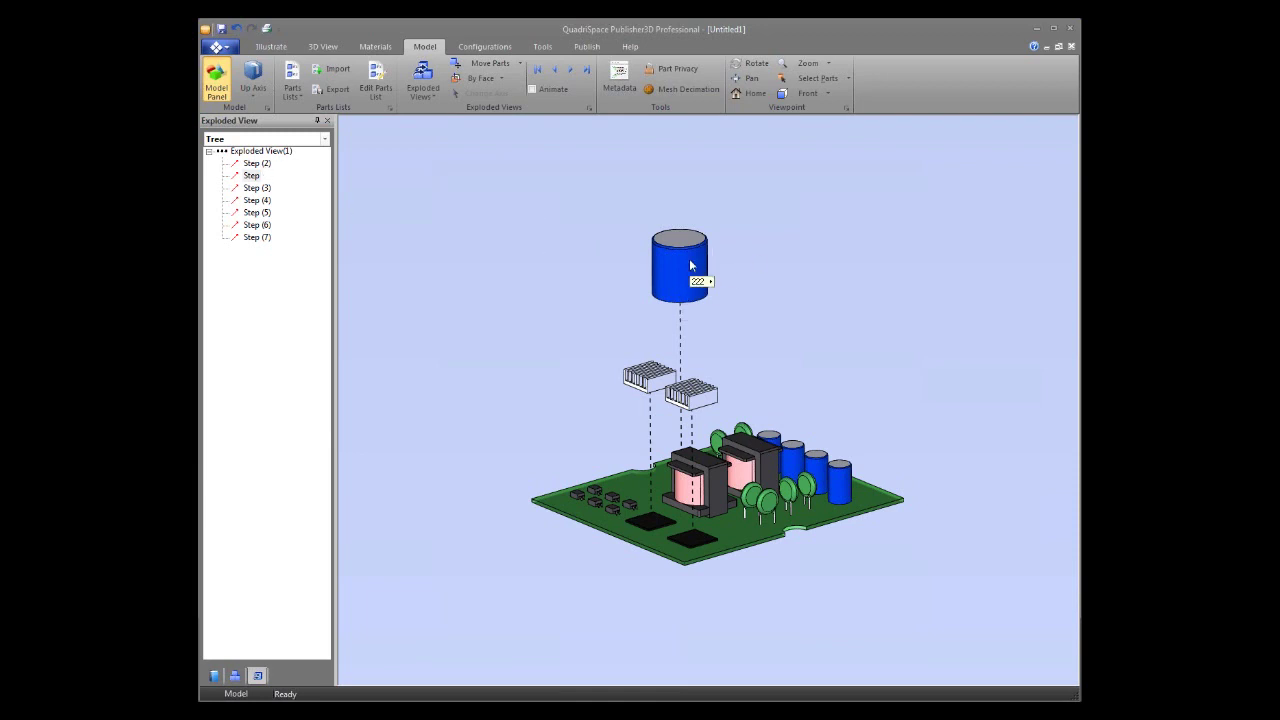
shift+click(253, 174)
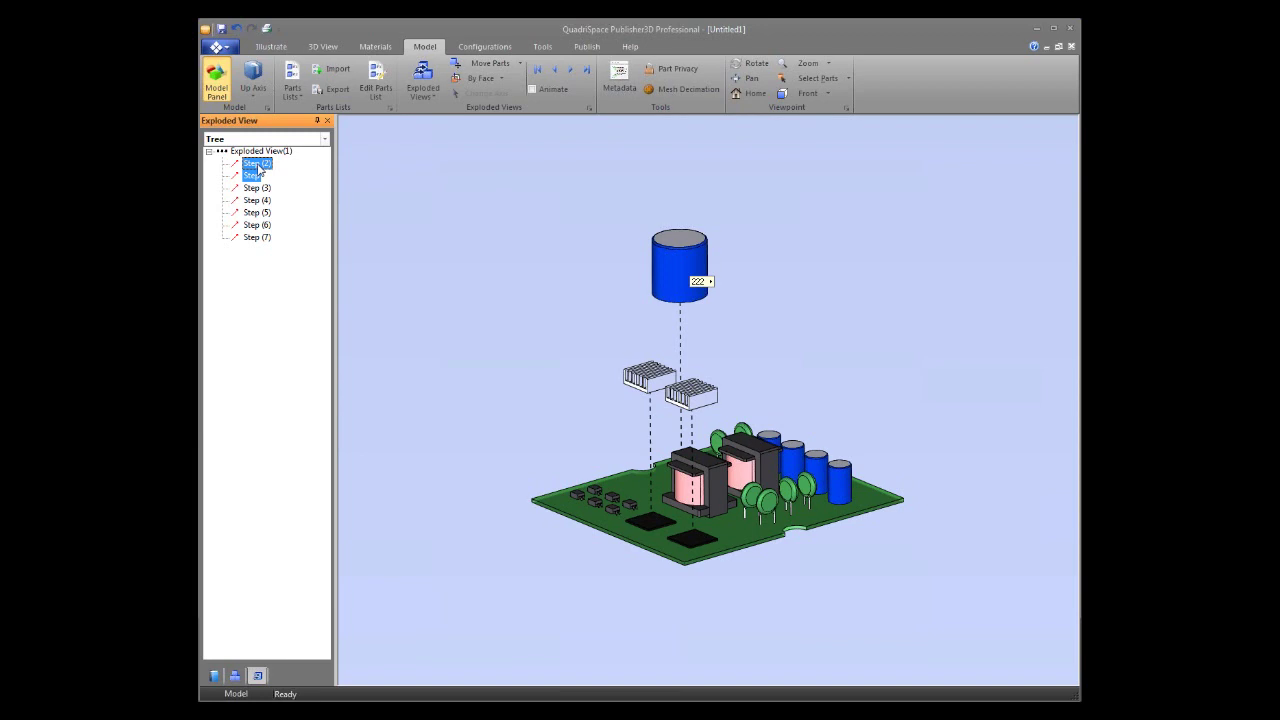
right_click(264, 176)
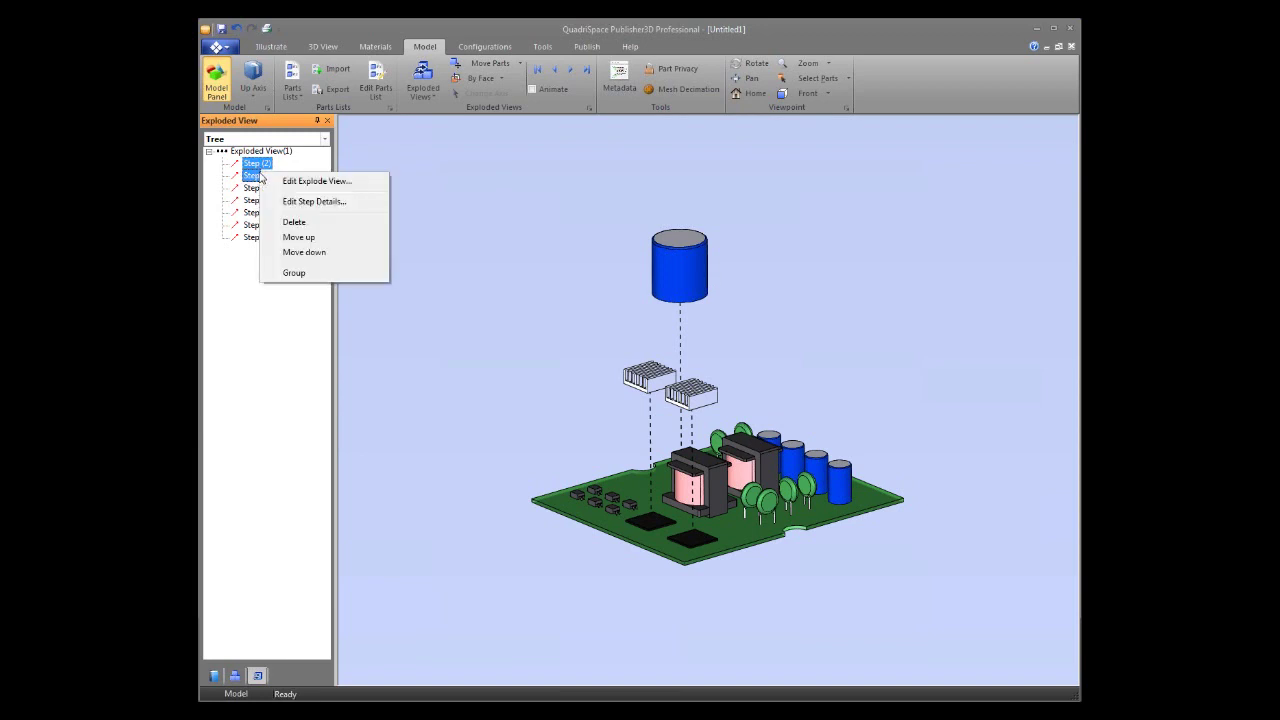
click(310, 276)
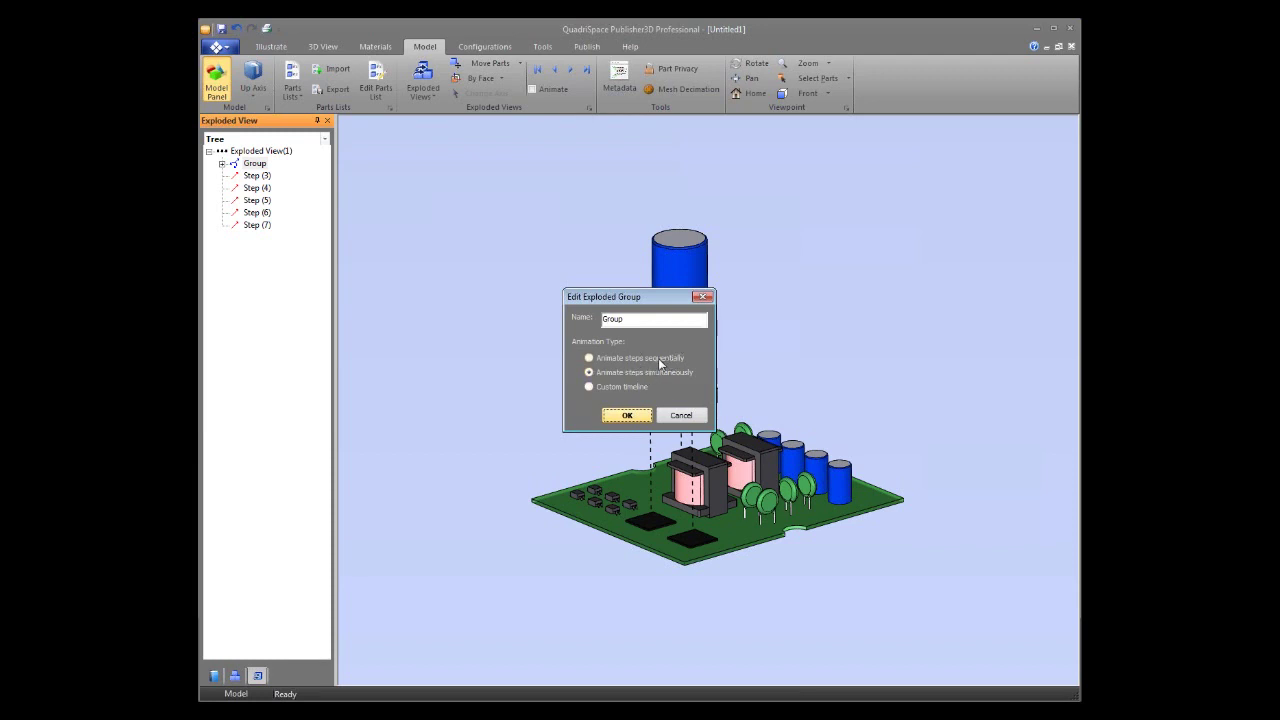
click(625, 415)
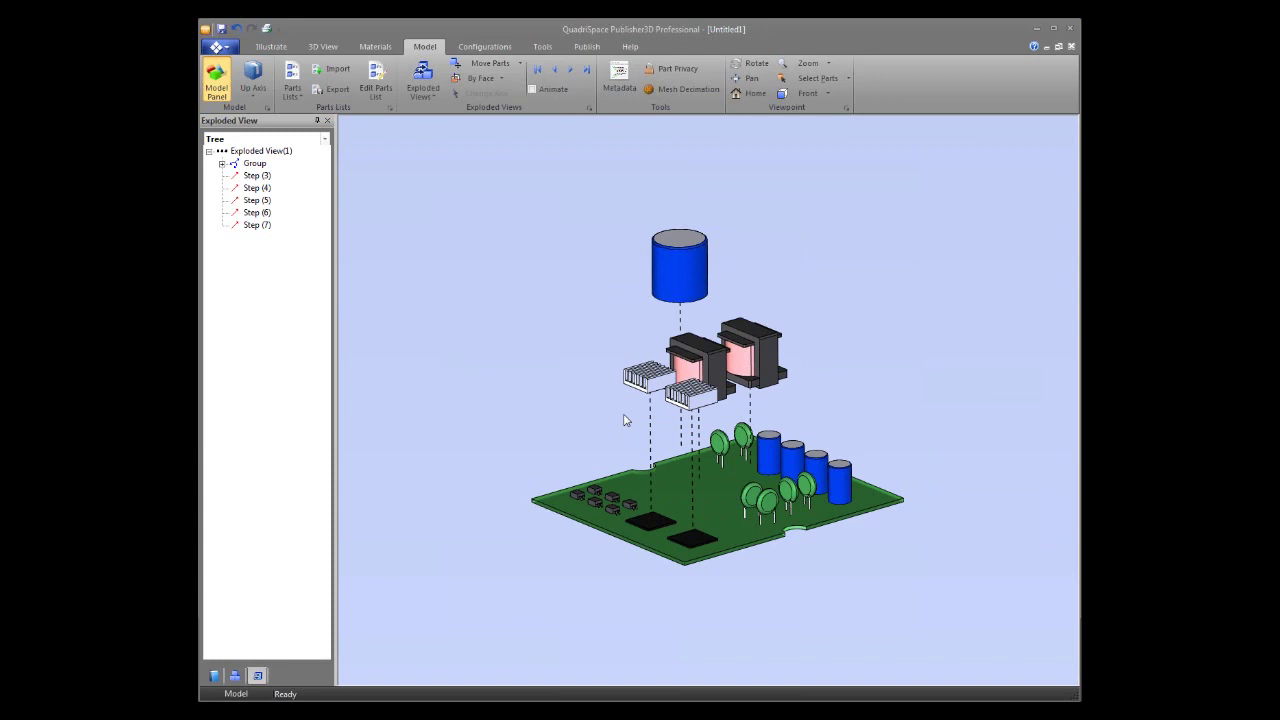
click(256, 164)
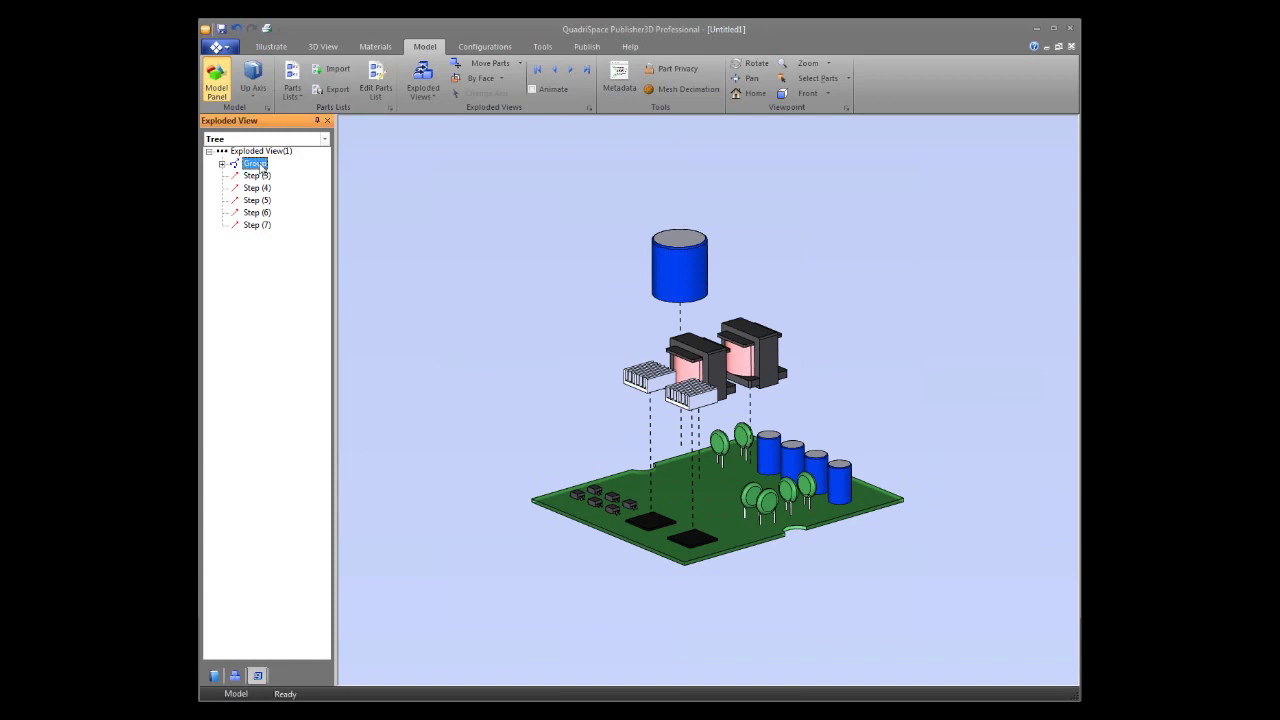
click(256, 176)
click(257, 187)
click(257, 203)
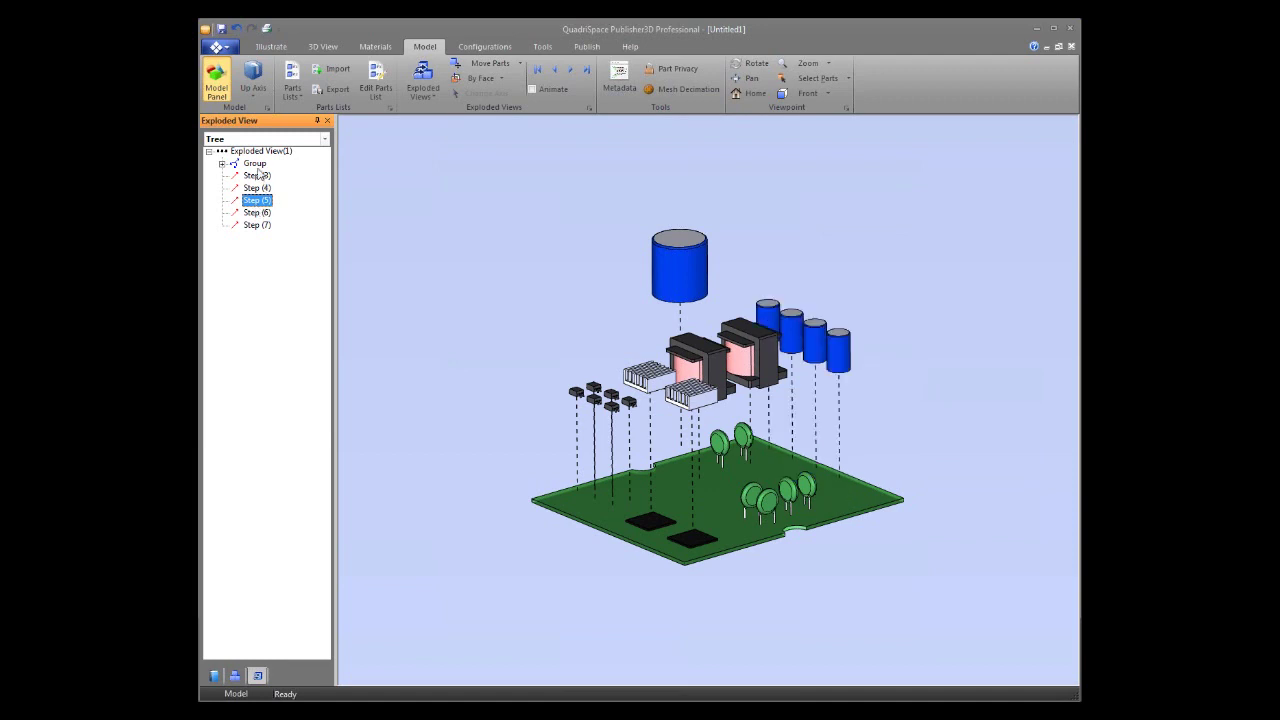
- Show the exploded board at its Group step, with the large blue capacitor and heatsinks lifted together
click(256, 164)
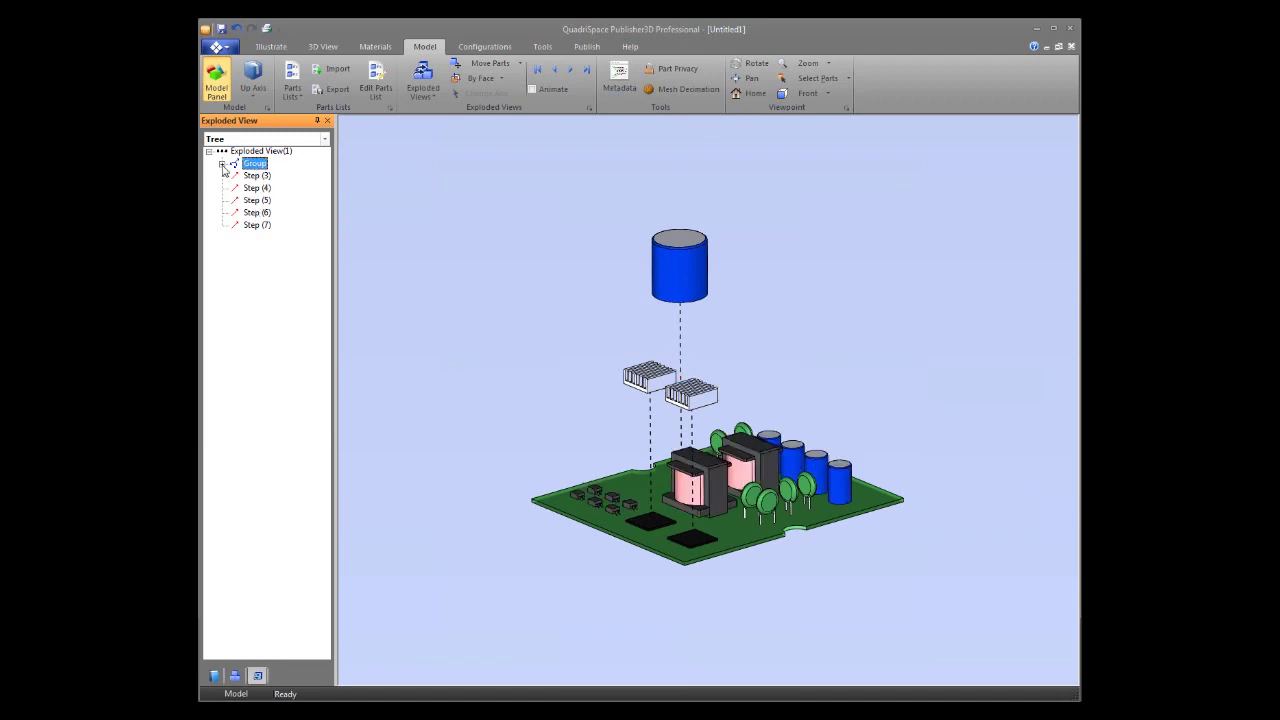
click(730, 336)
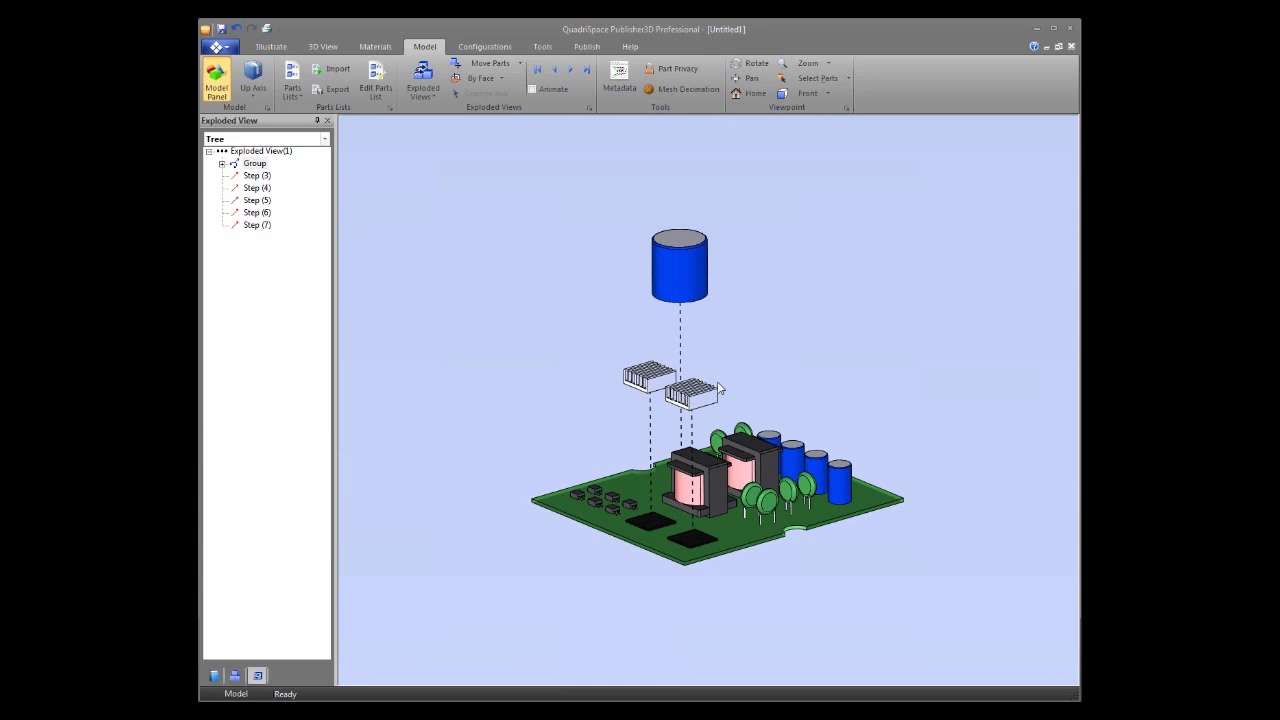
mouse_move(849, 357)
mouse_down()
mouse_move(872, 470)
mouse_move(852, 360)
mouse_up()
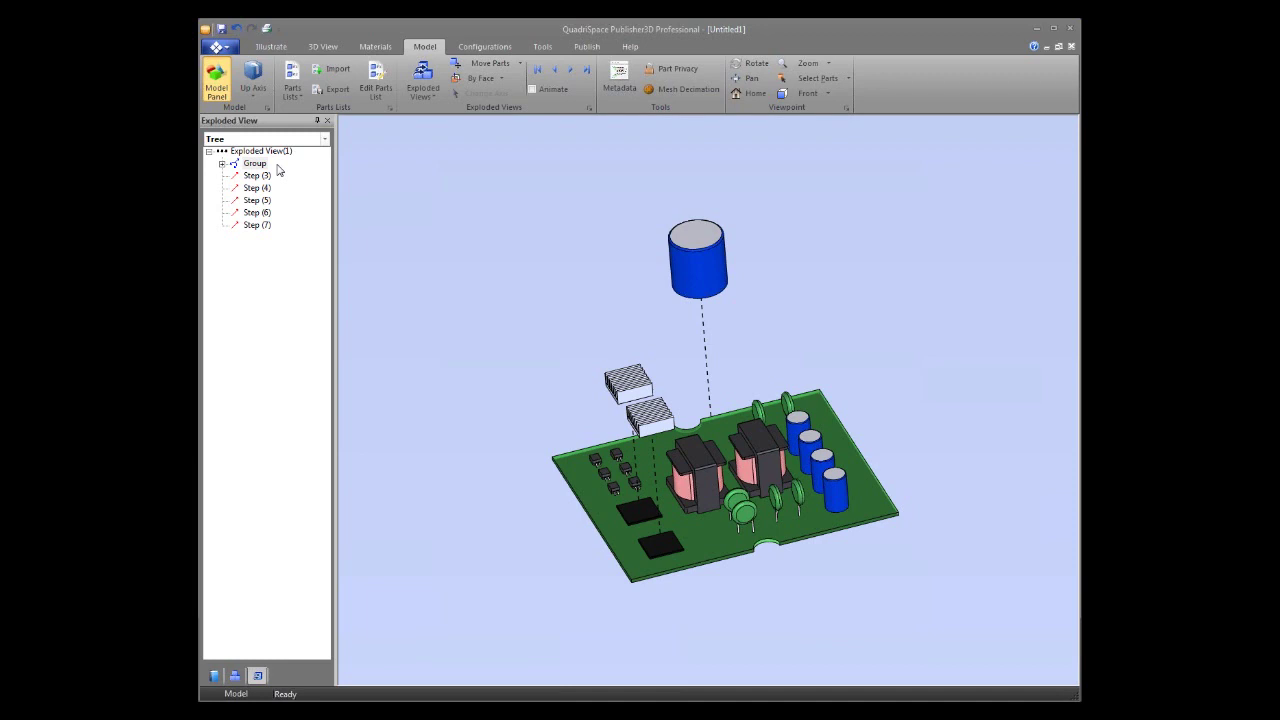
- Start moving parts in the exploded view's Group and go through Step (4) to Step (7) to check the parts each one affects
click(490, 64)
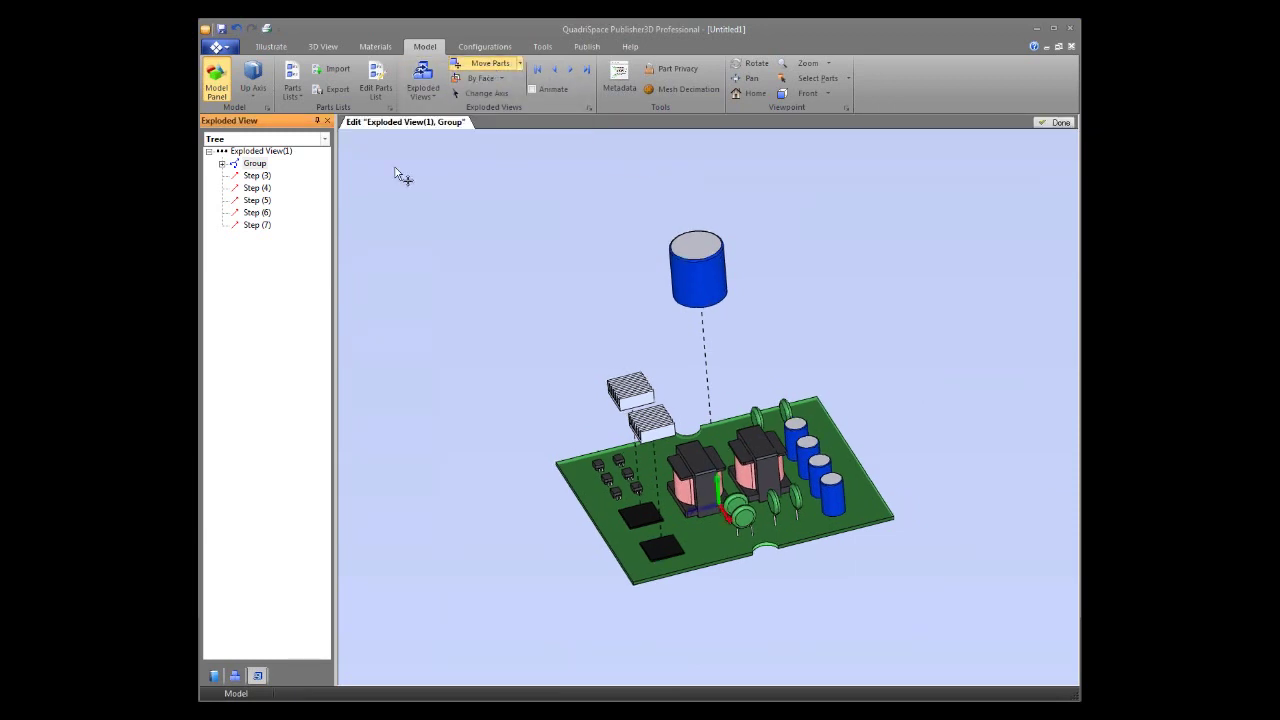
click(257, 189)
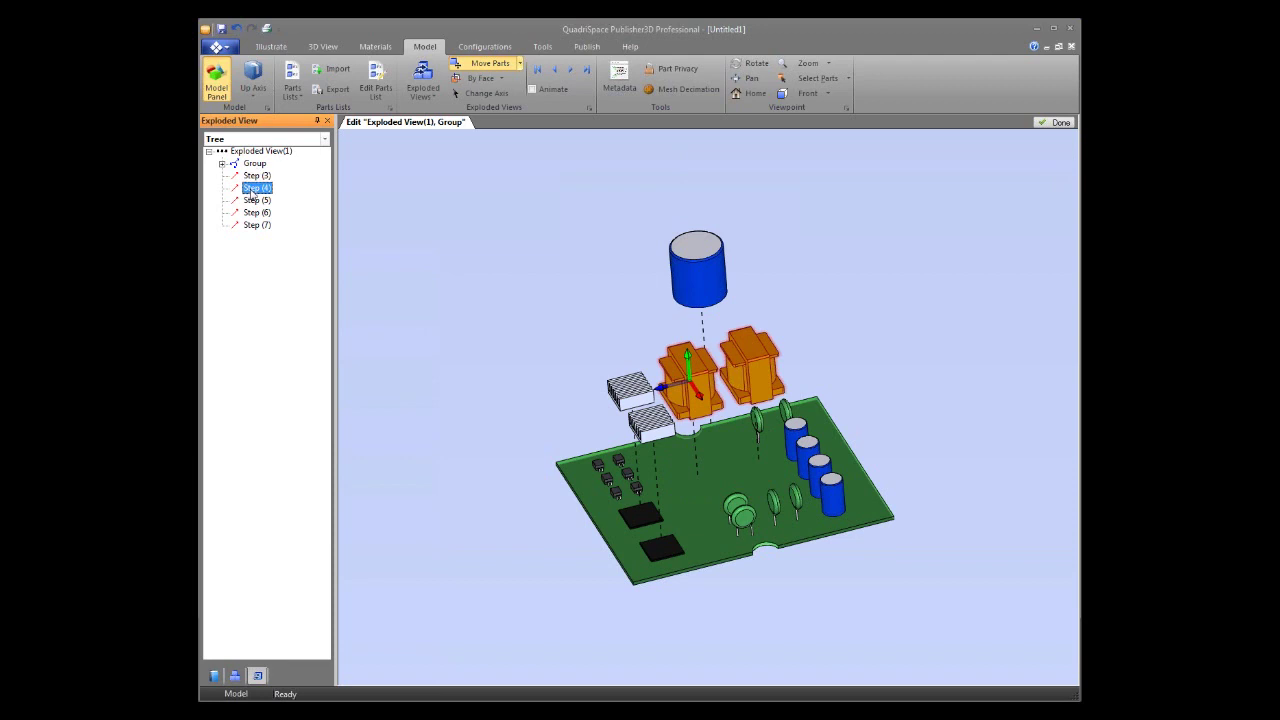
click(252, 200)
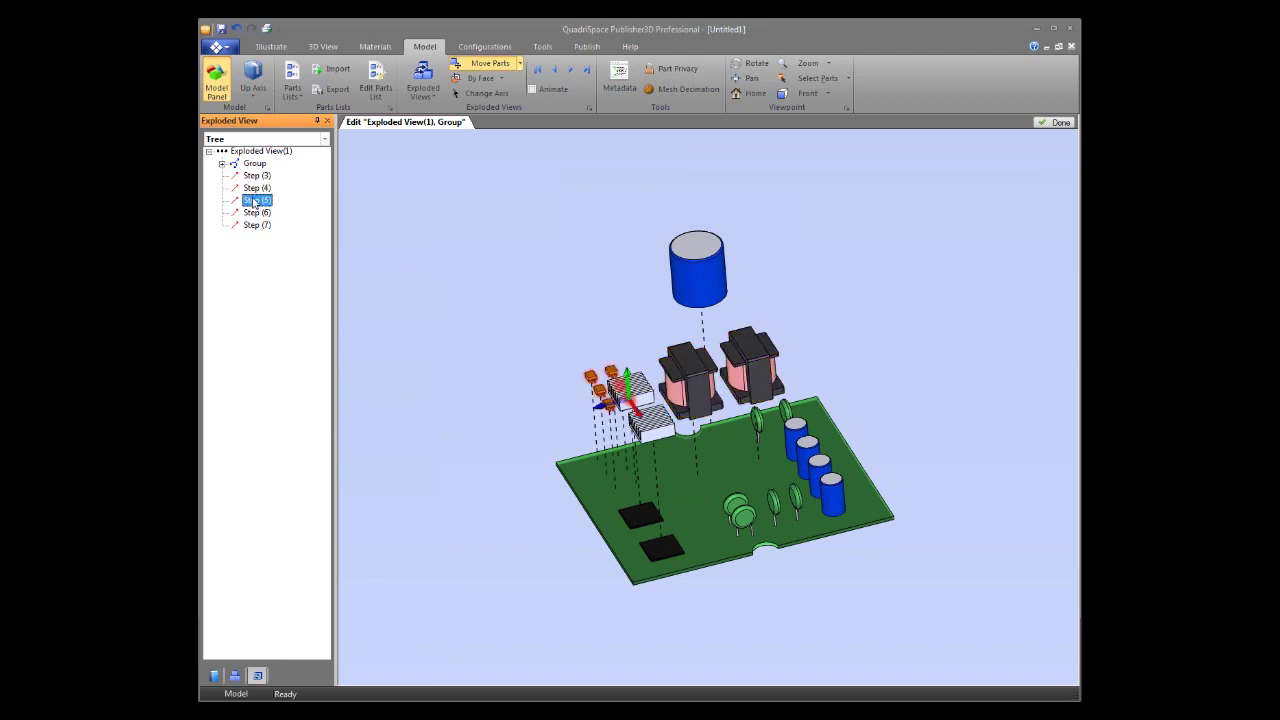
click(253, 212)
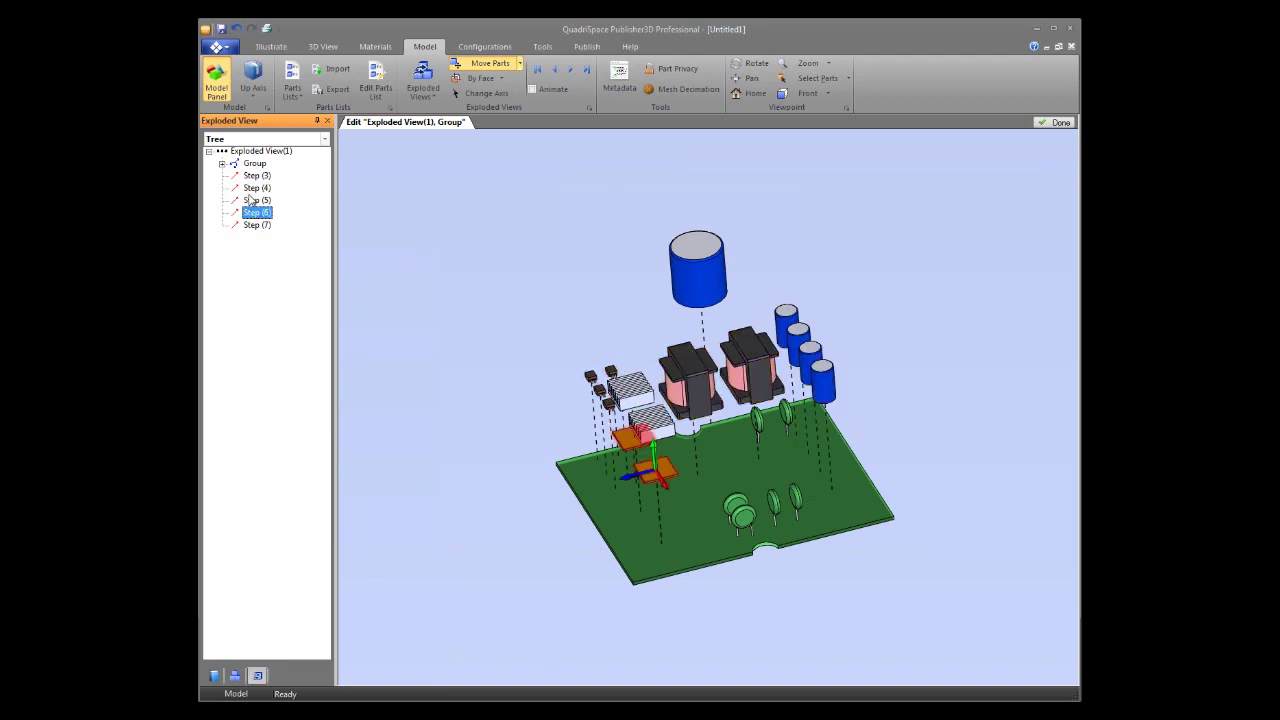
click(252, 226)
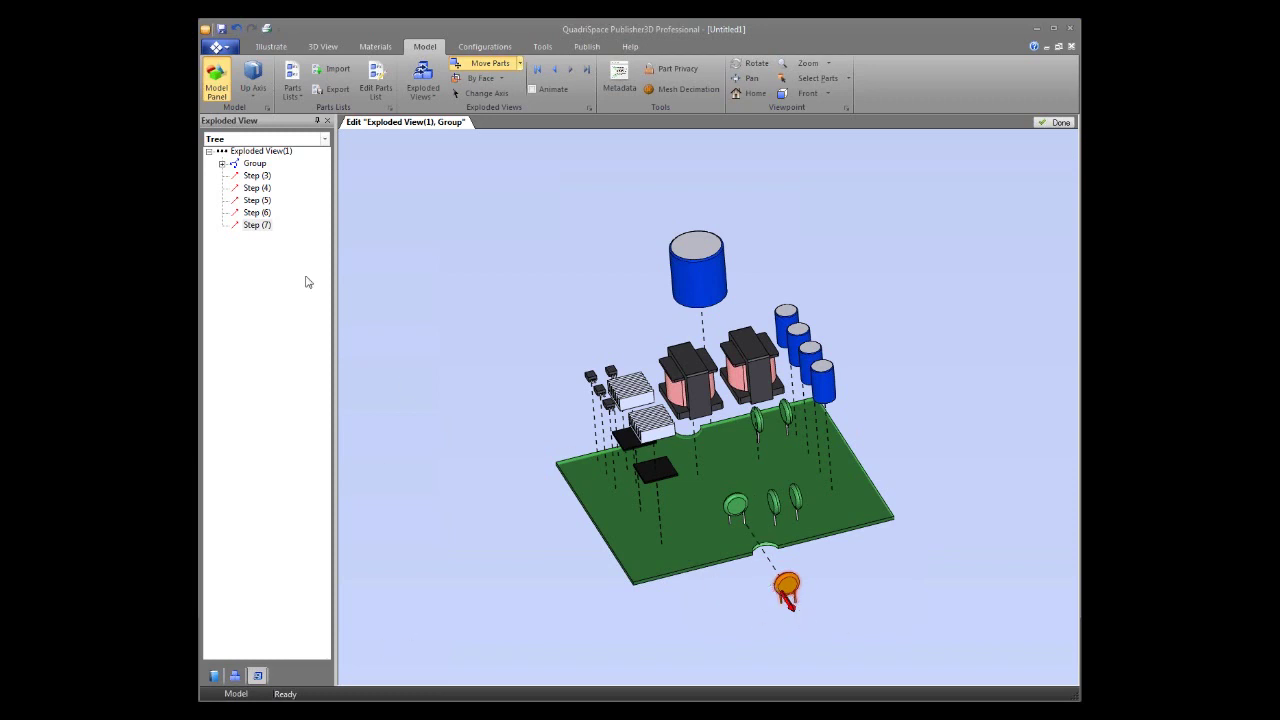
- Edit the details of Step (7) and set its X translation to 0.15
right_click(257, 226)
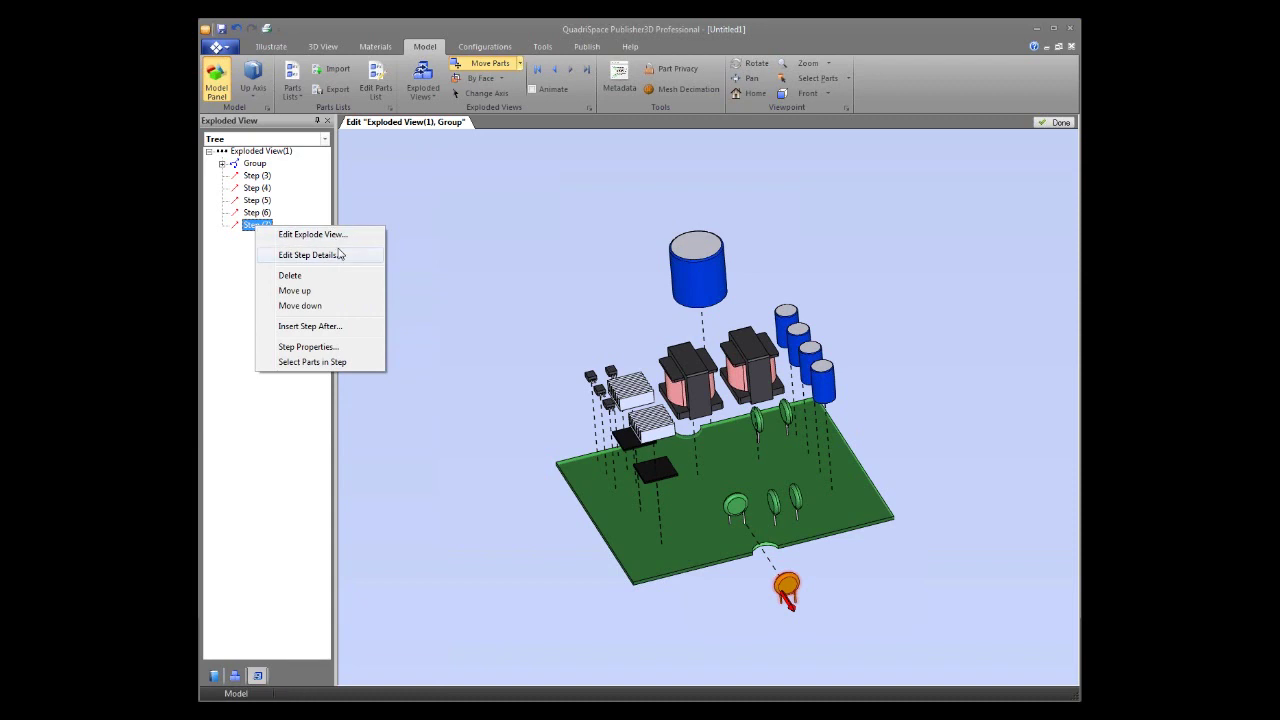
click(338, 256)
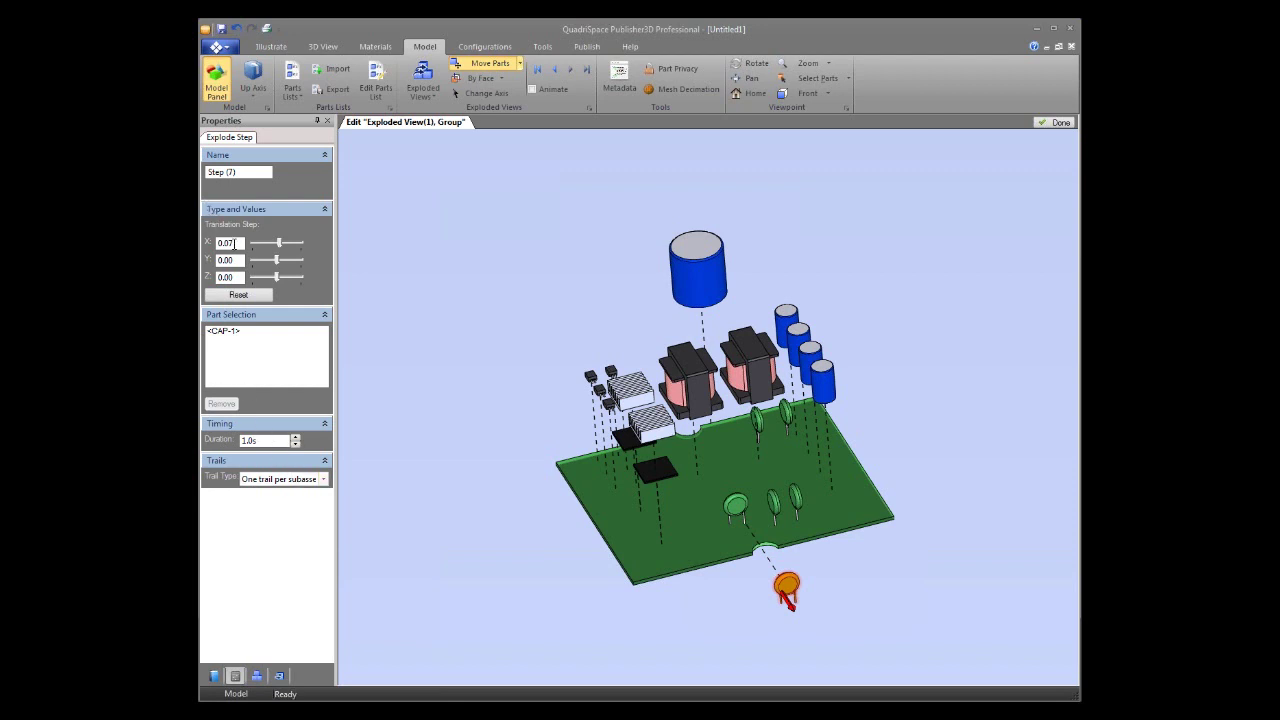
double_click(240, 243)
text(.15)
key(Return)
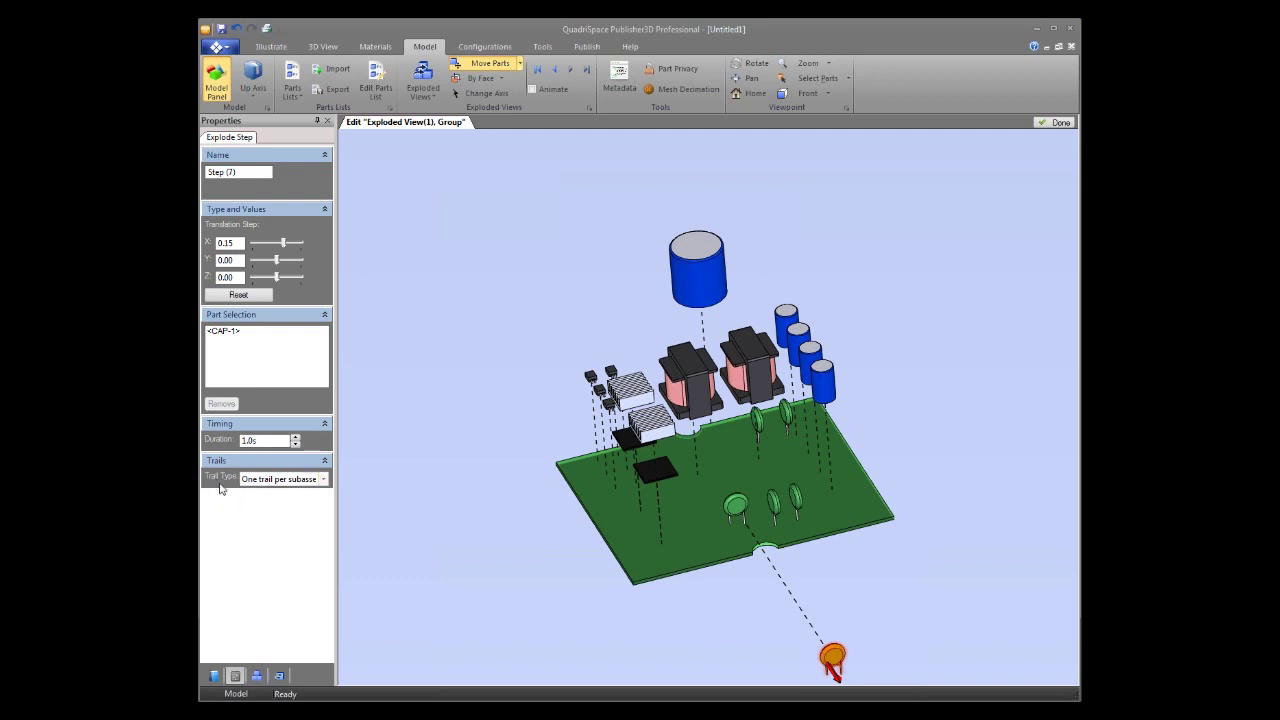
- Keep the trail type of Step (7) at one trail per subassembly and finish editing the exploded view
click(323, 480)
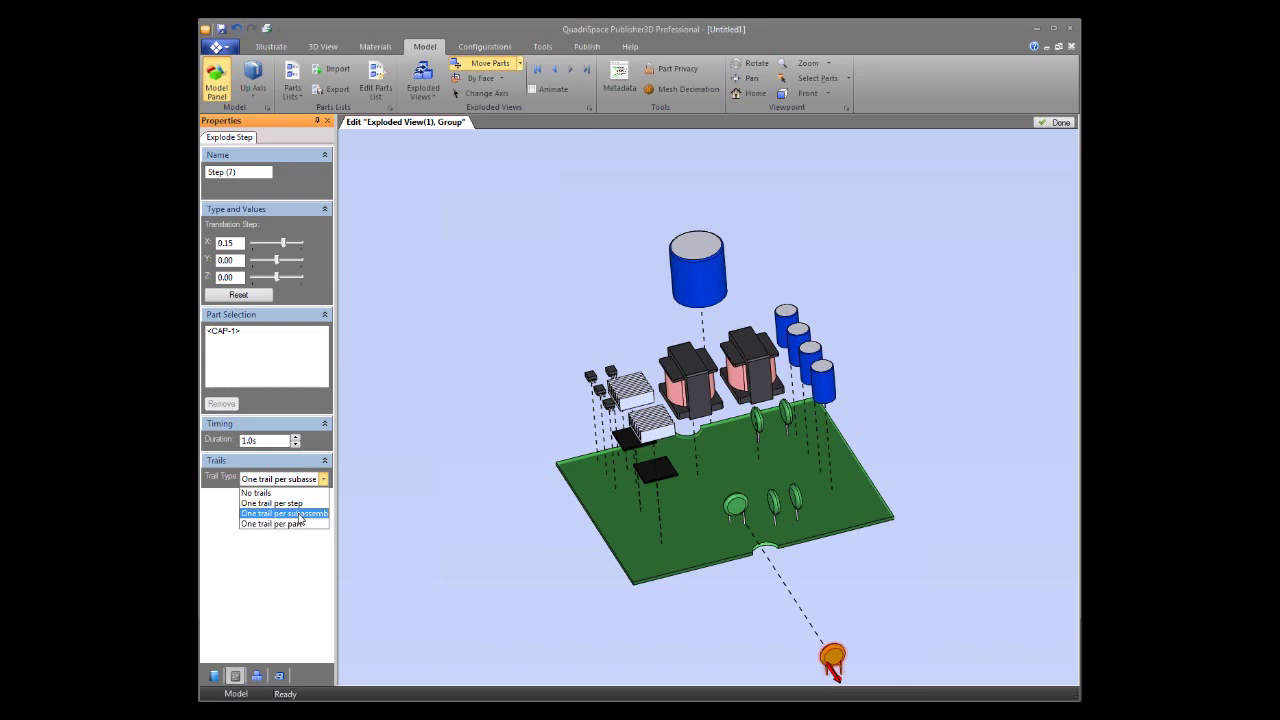
click(248, 513)
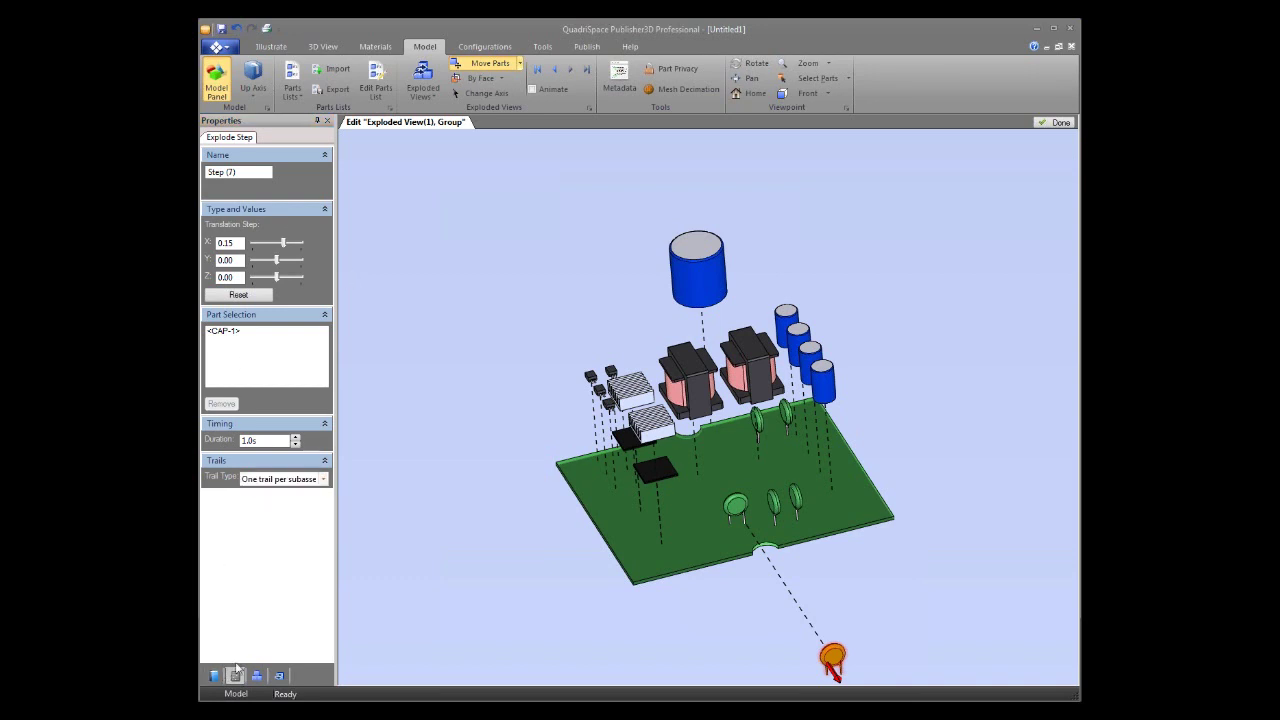
right_click(490, 568)
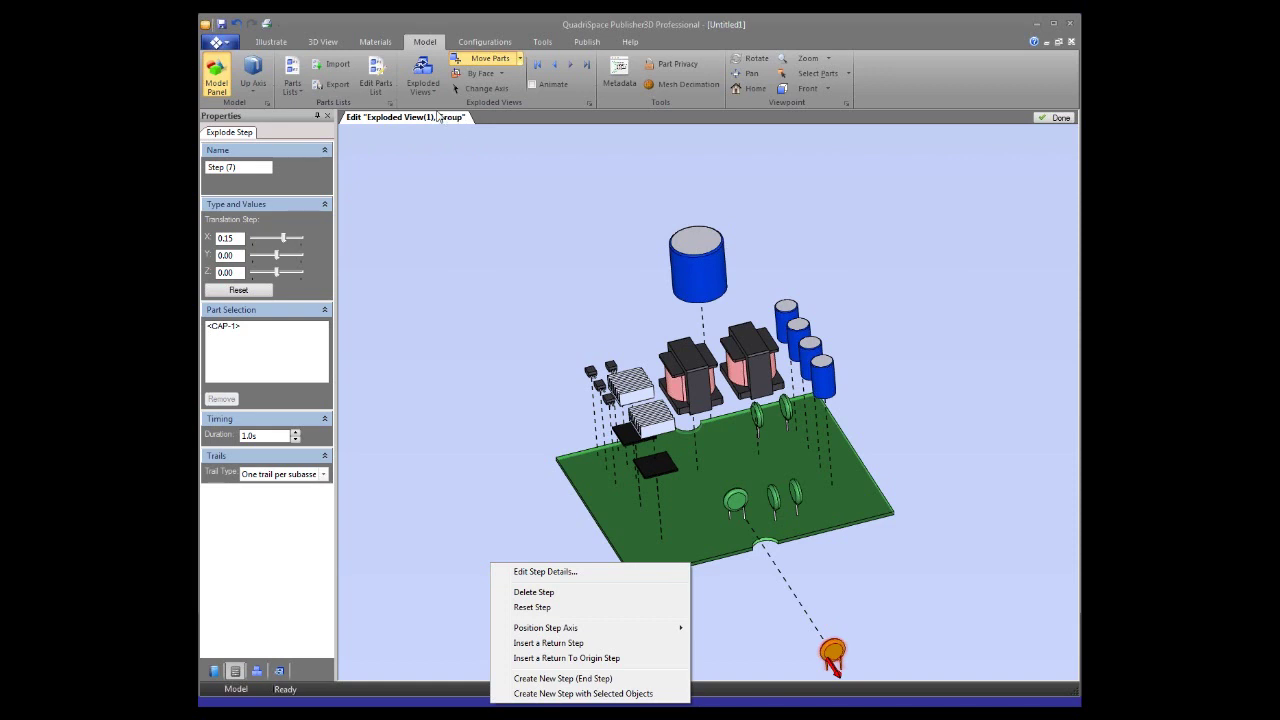
click(1058, 118)
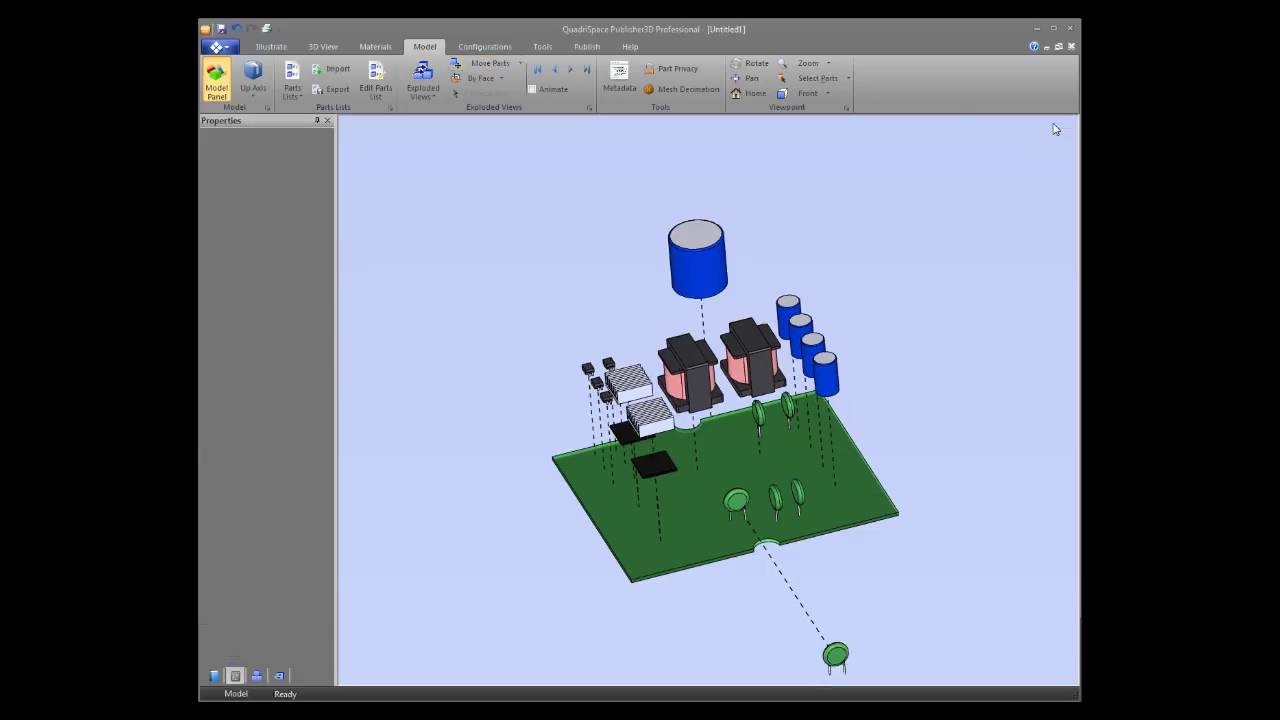
- Expand the project tree down to the individual steps of Exploded View(1) in the BoardAssembly-1 configuration
click(257, 677)
click(283, 678)
click(216, 677)
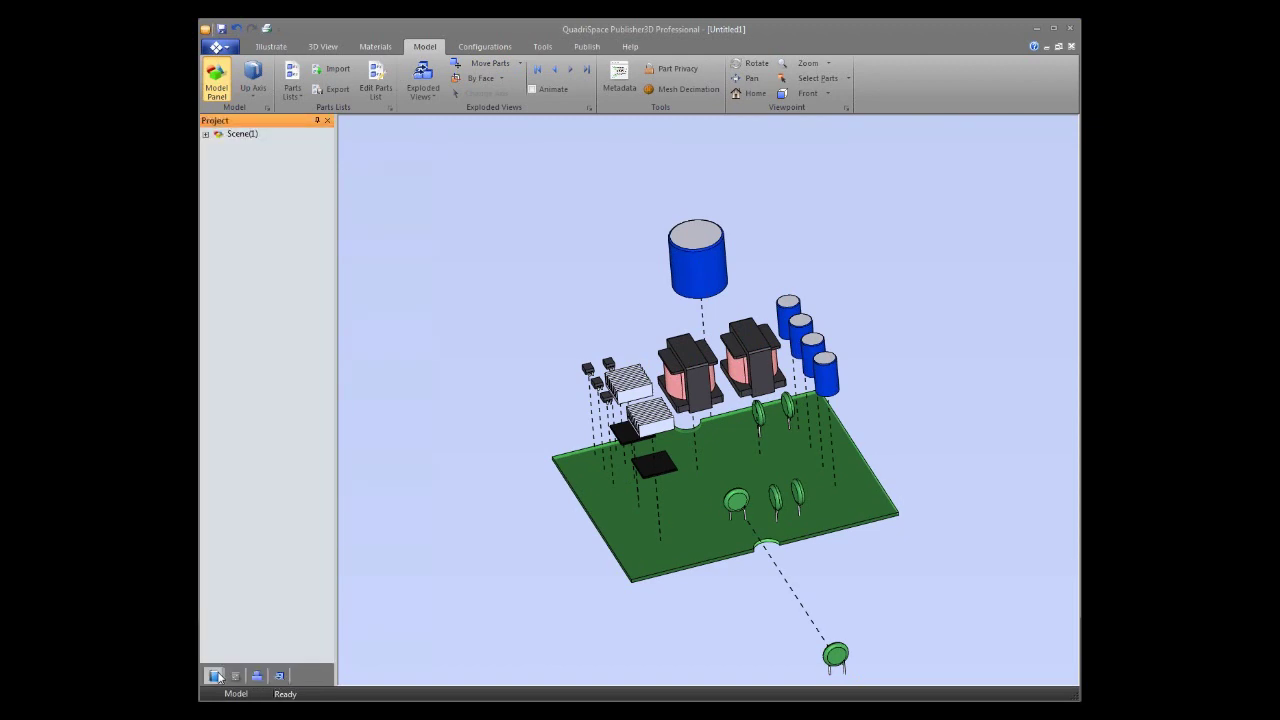
click(206, 134)
click(219, 159)
double_click(284, 197)
click(287, 197)
click(232, 197)
click(245, 232)
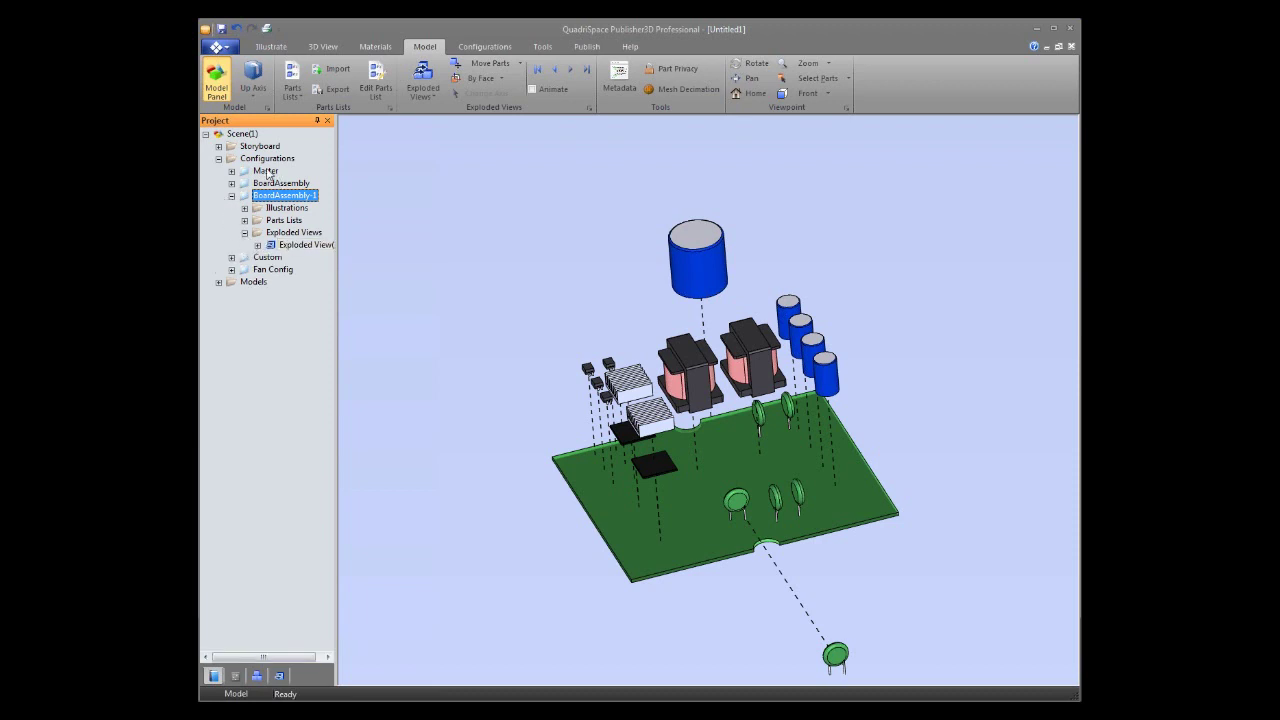
click(257, 245)
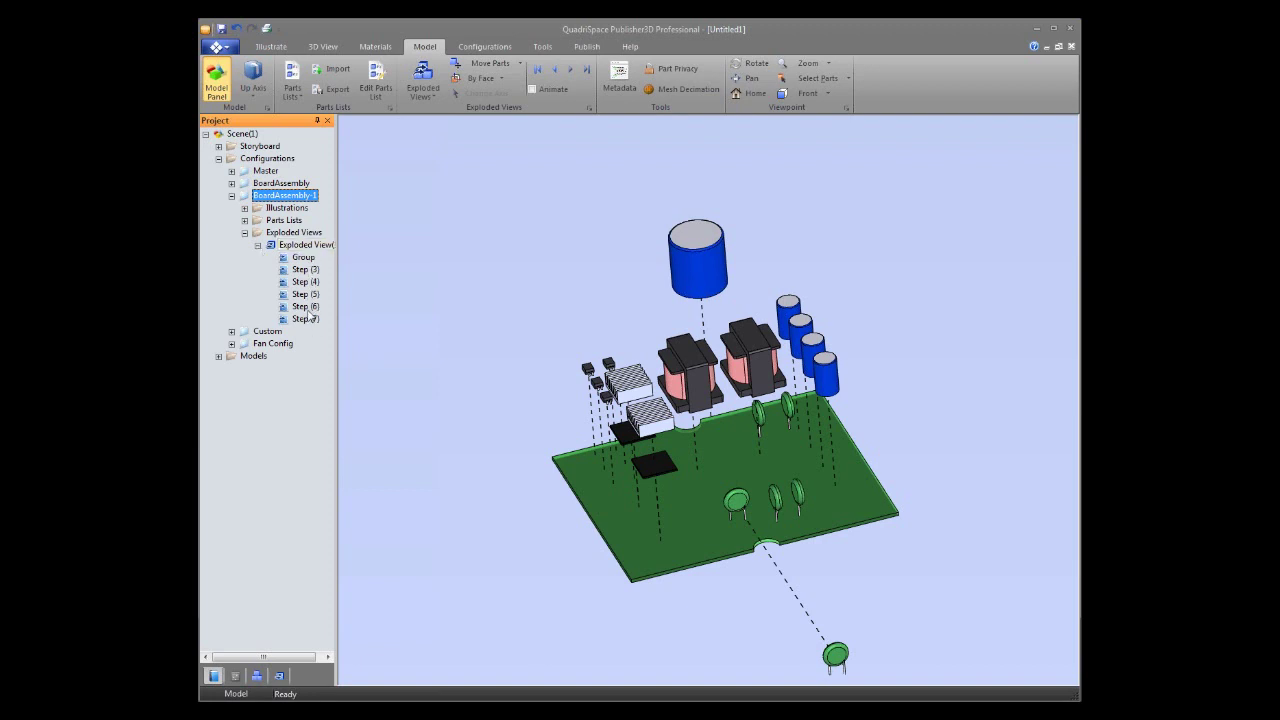
- Preview Exploded View(1) and its individual steps, from Group to Step (7), using the project tree
click(304, 249)
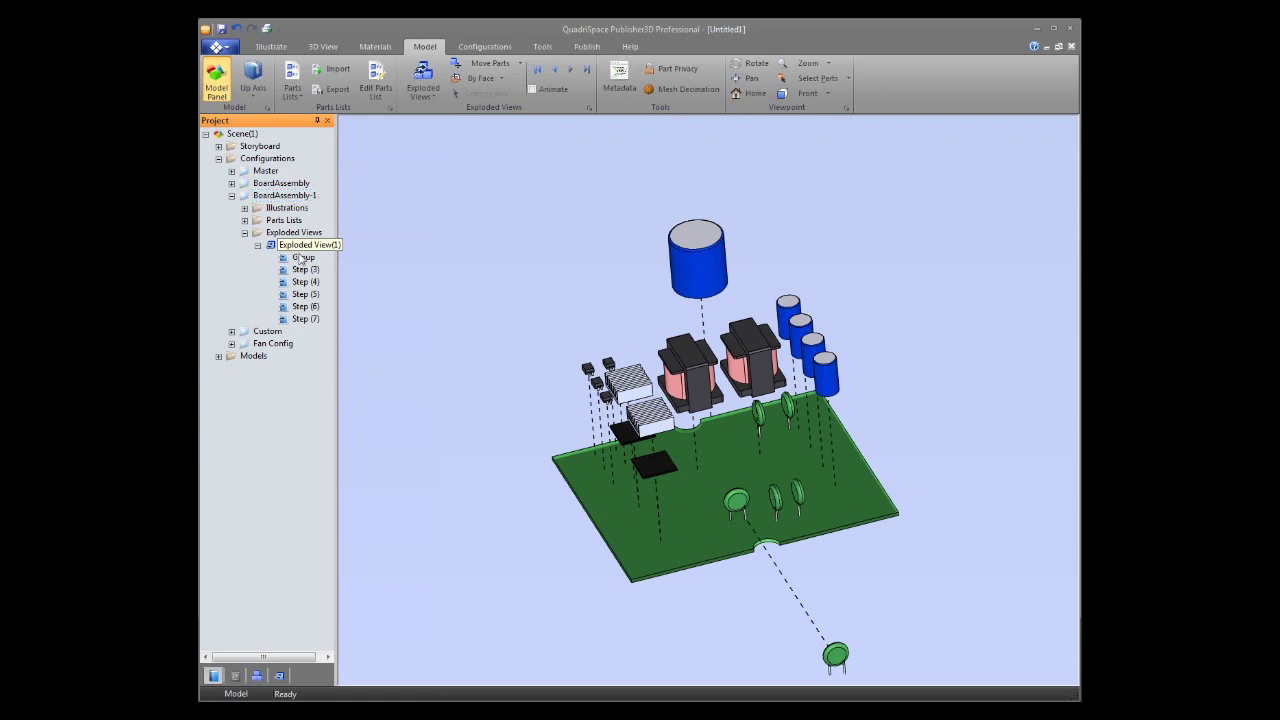
click(354, 392)
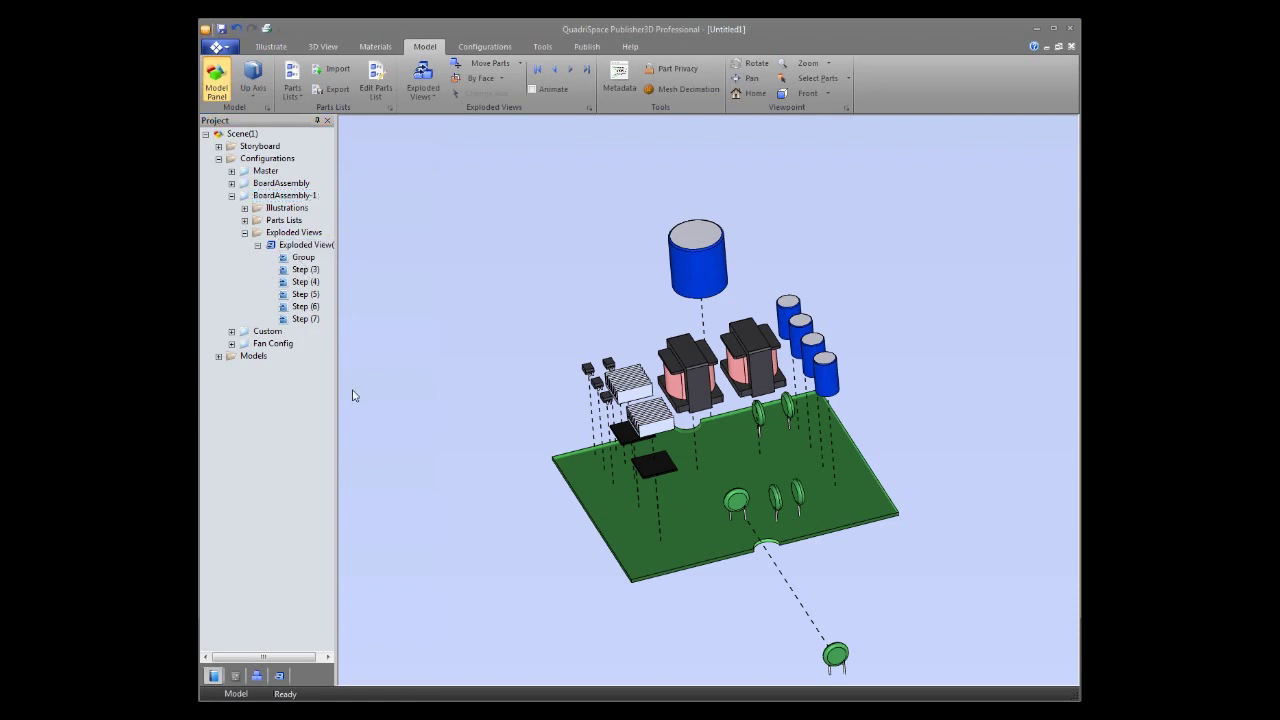
click(304, 258)
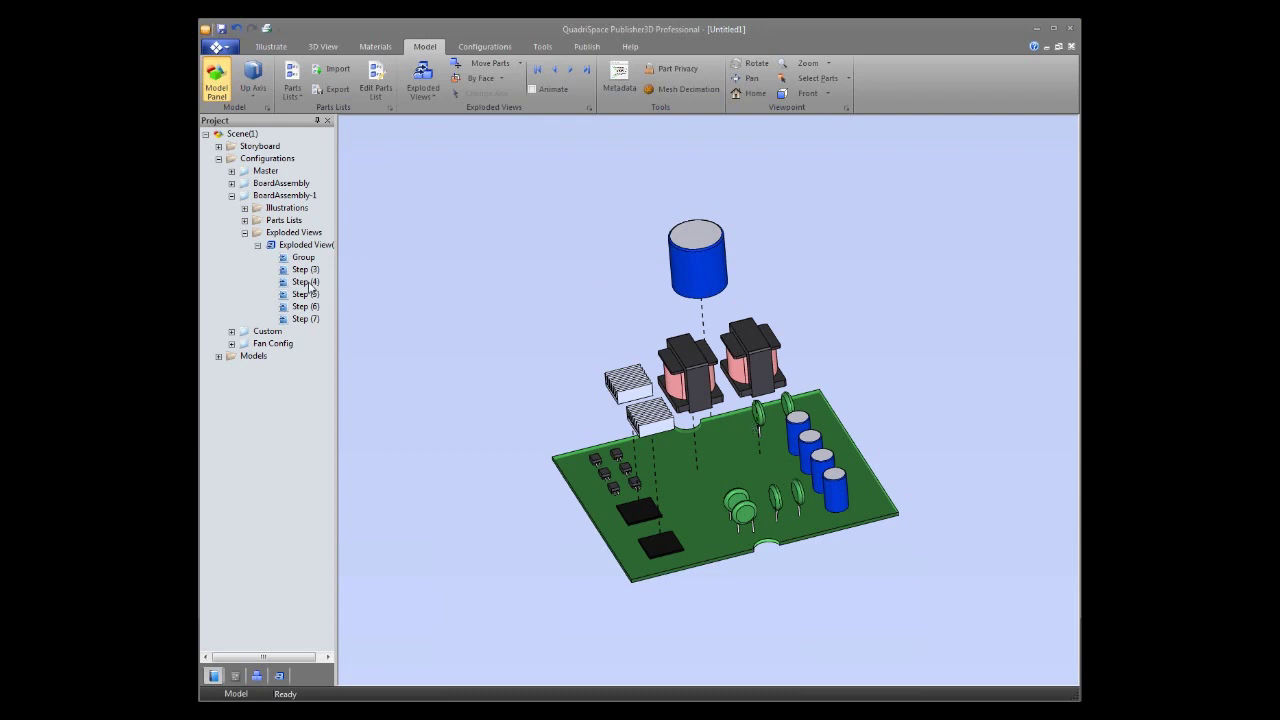
click(307, 320)
click(467, 305)
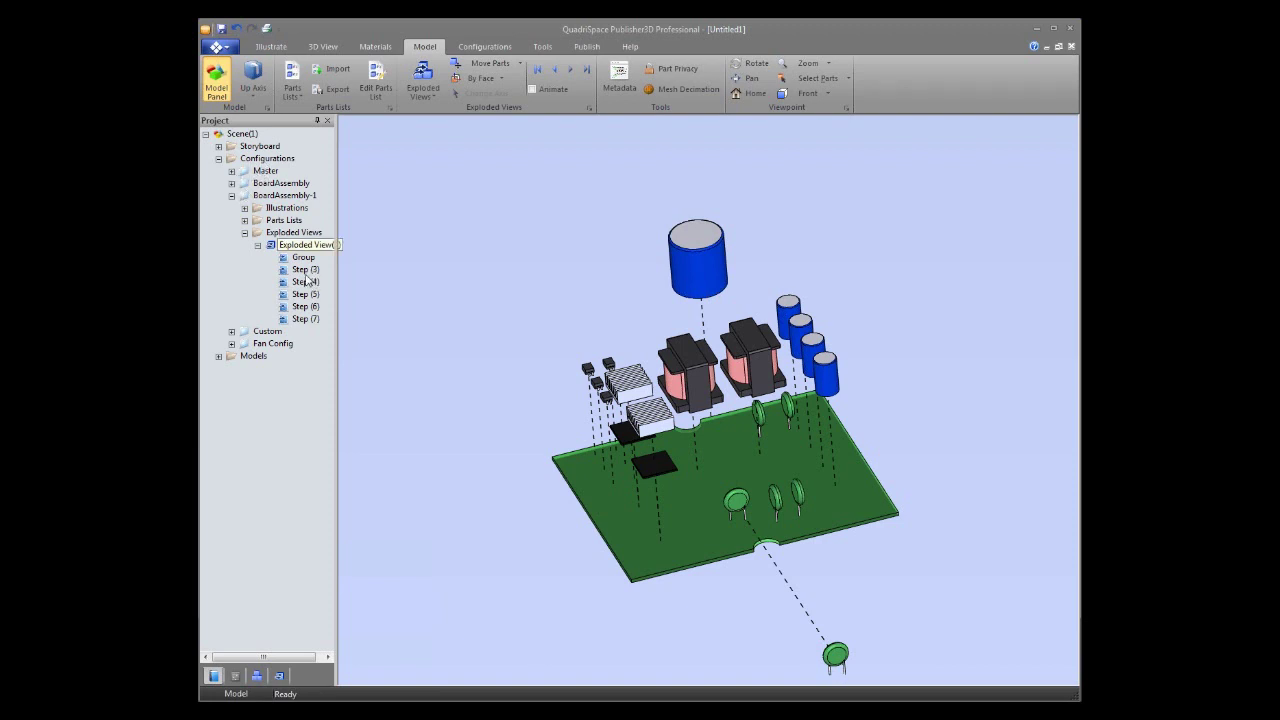
click(305, 319)
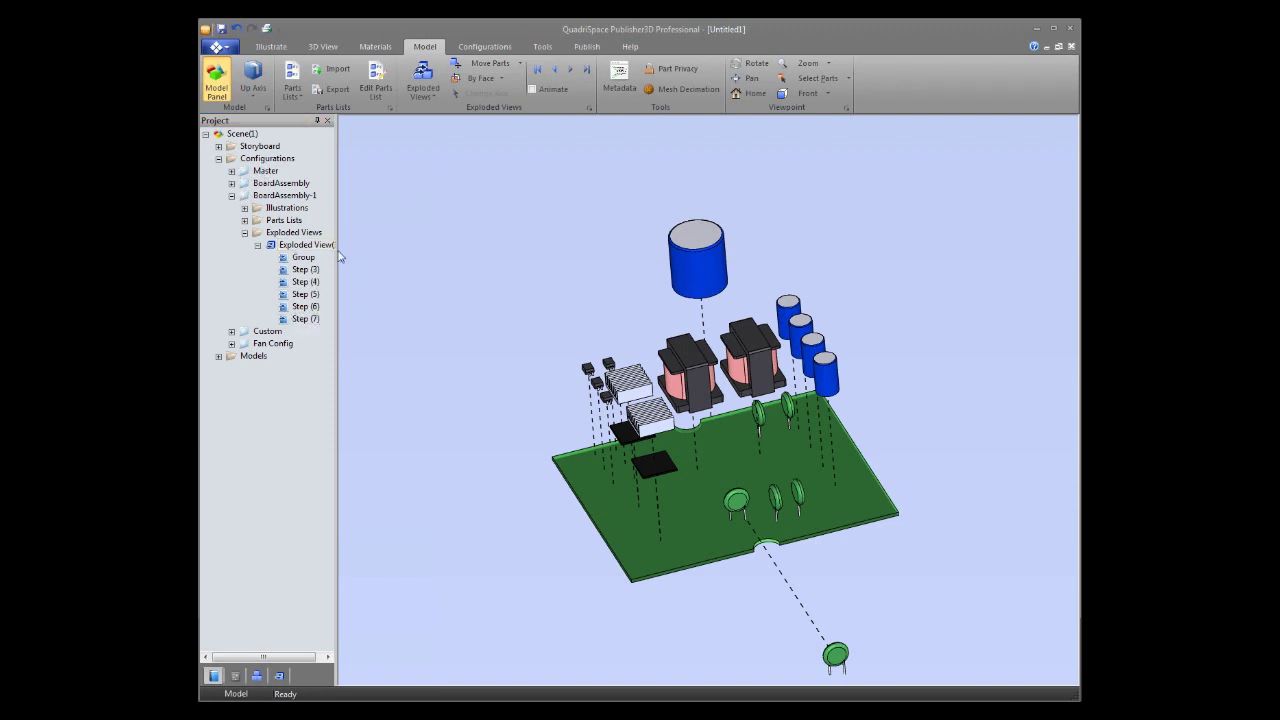
- Delete the BoardAssembly configuration from the project, leaving BoardAssembly-1 in place
right_click(300, 248)
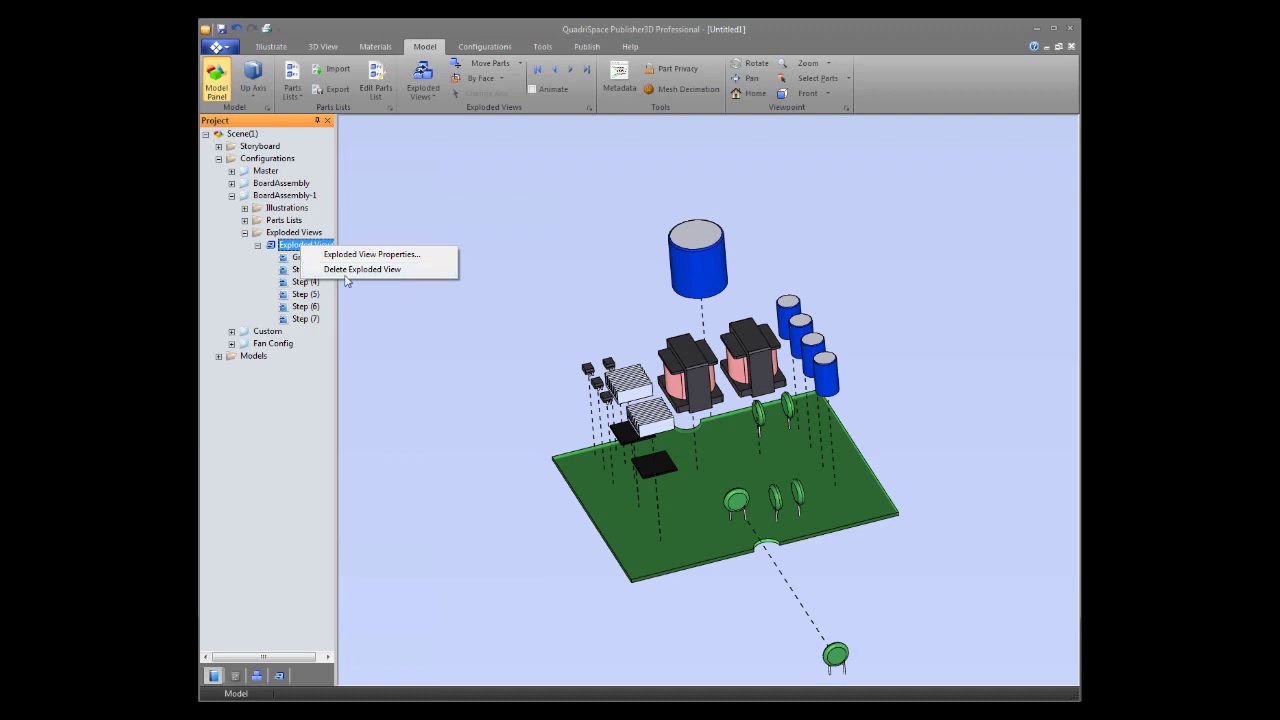
click(277, 190)
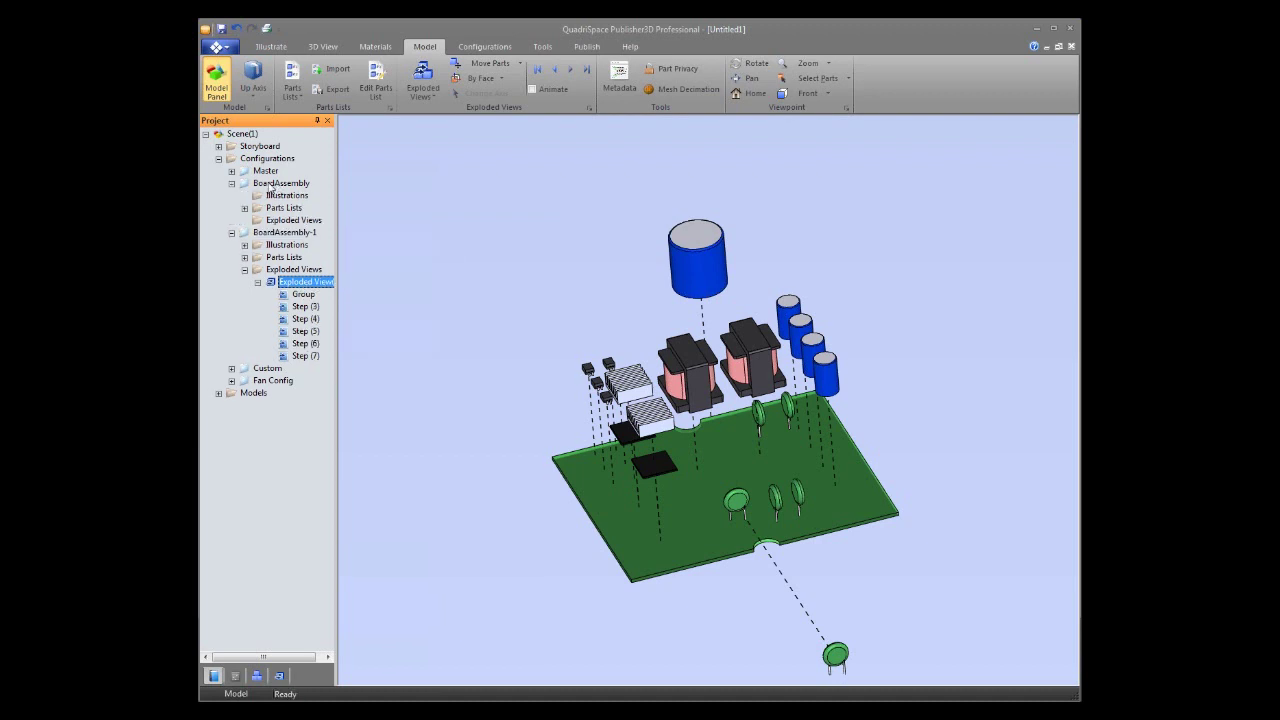
click(278, 184)
right_click(280, 184)
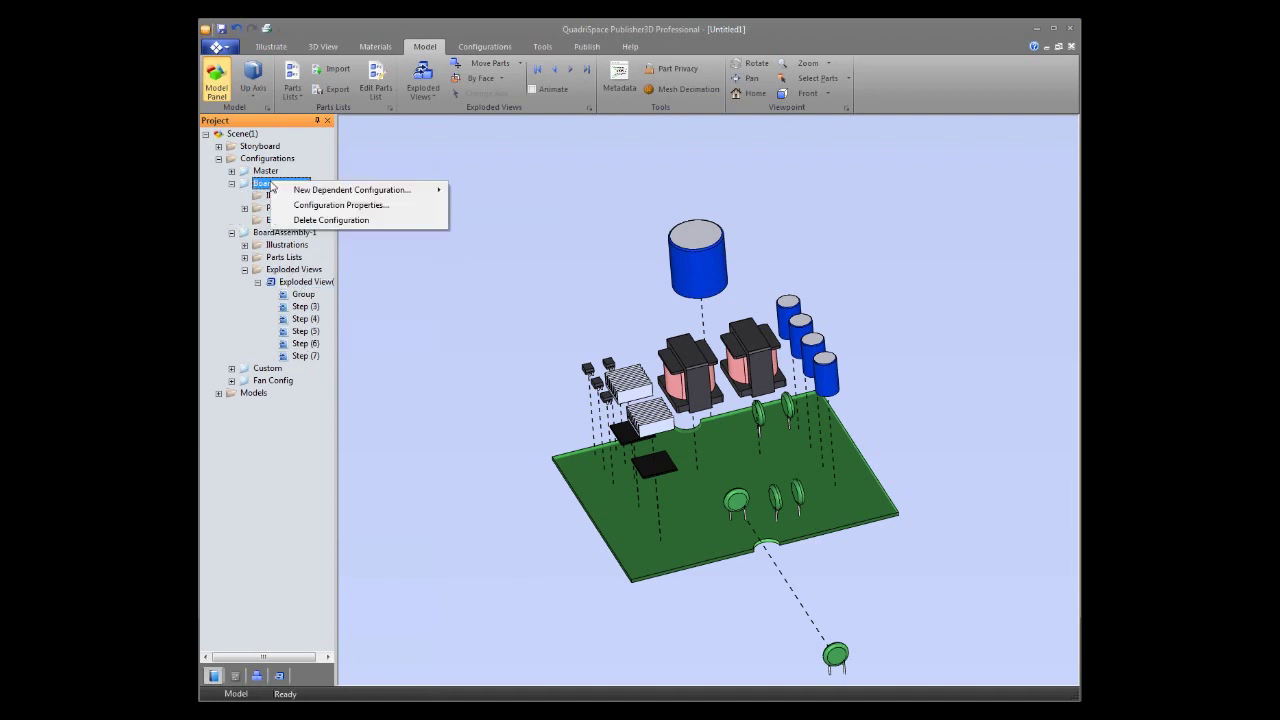
click(353, 221)
click(676, 398)
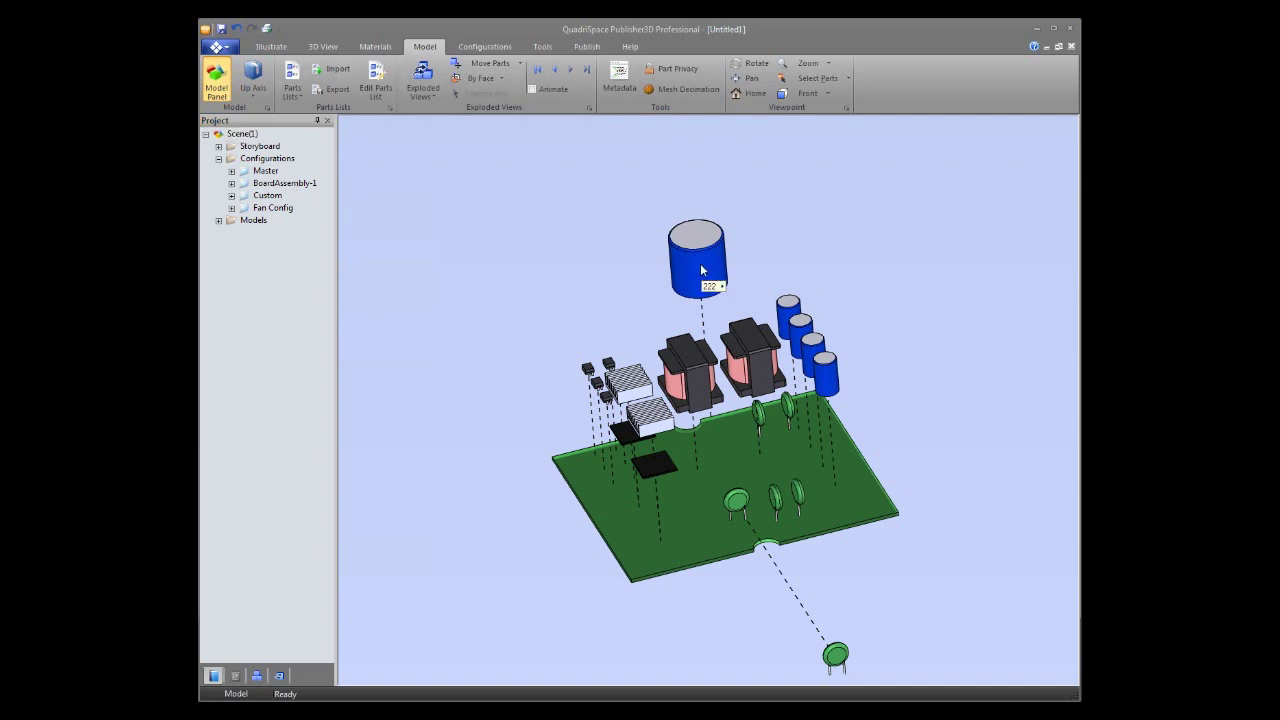
- Inspect the metadata fields of the large blue capacitor and close its details
click(716, 290)
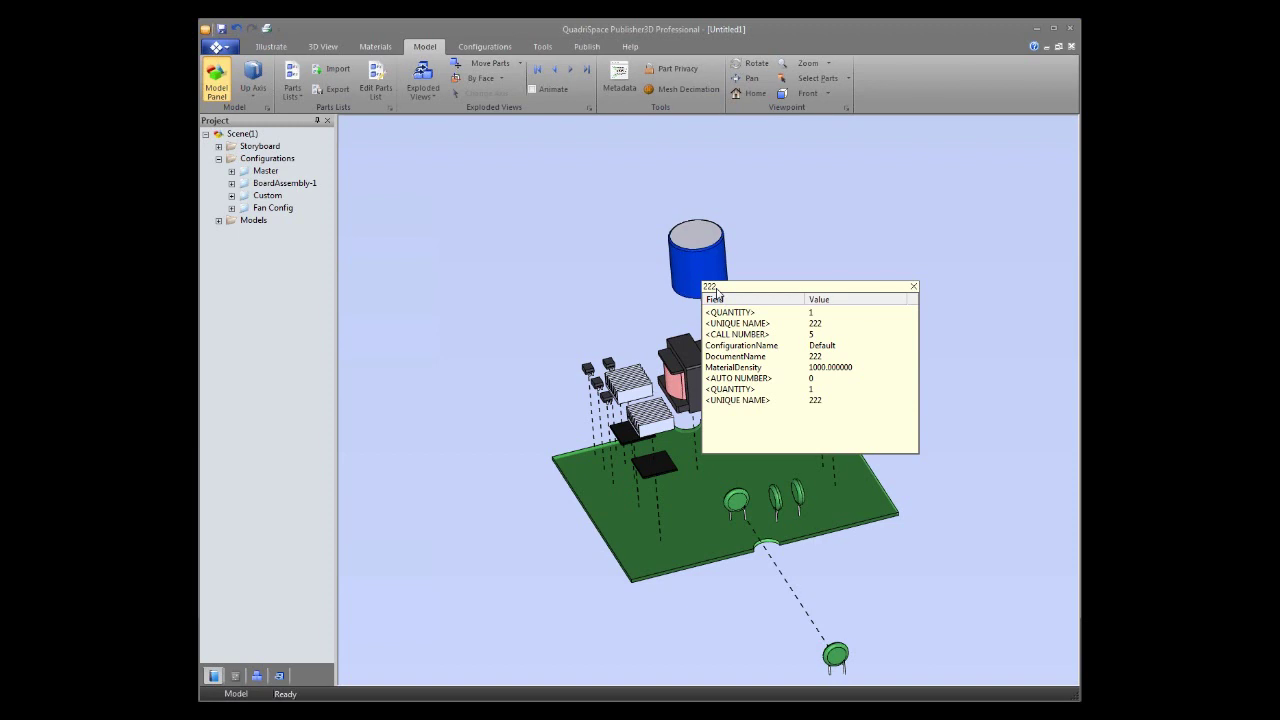
click(586, 278)
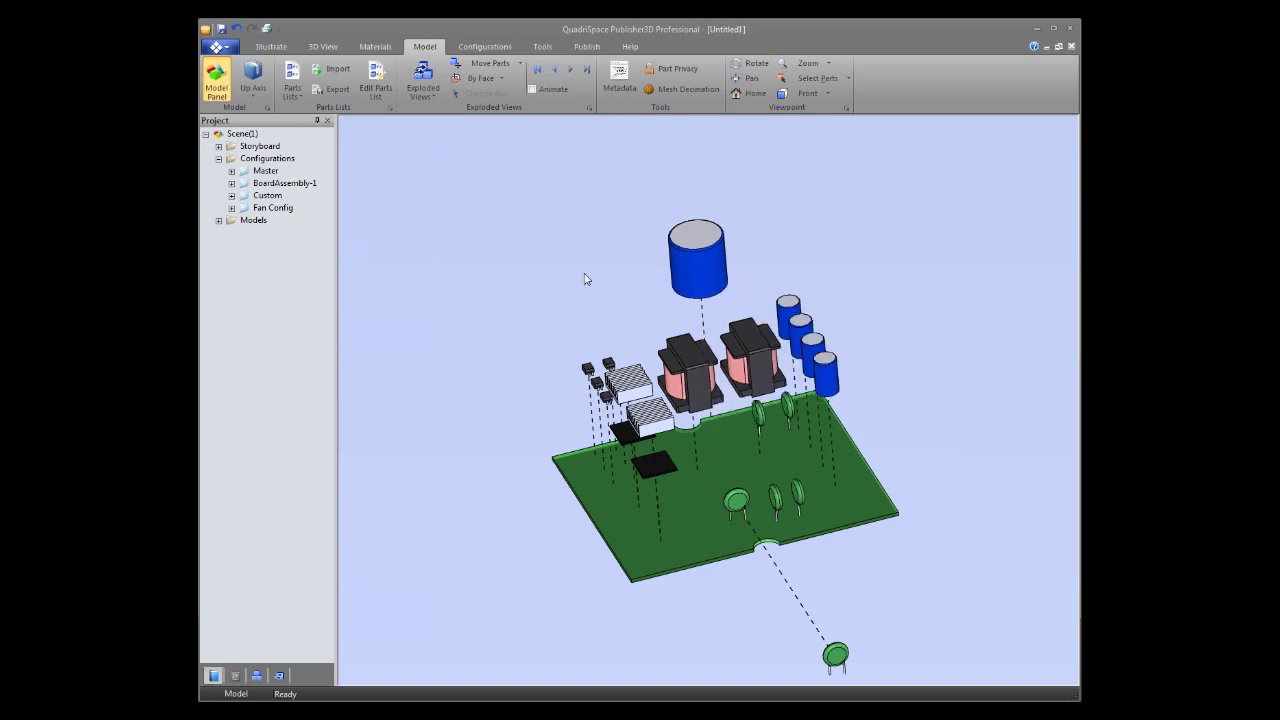
click(697, 260)
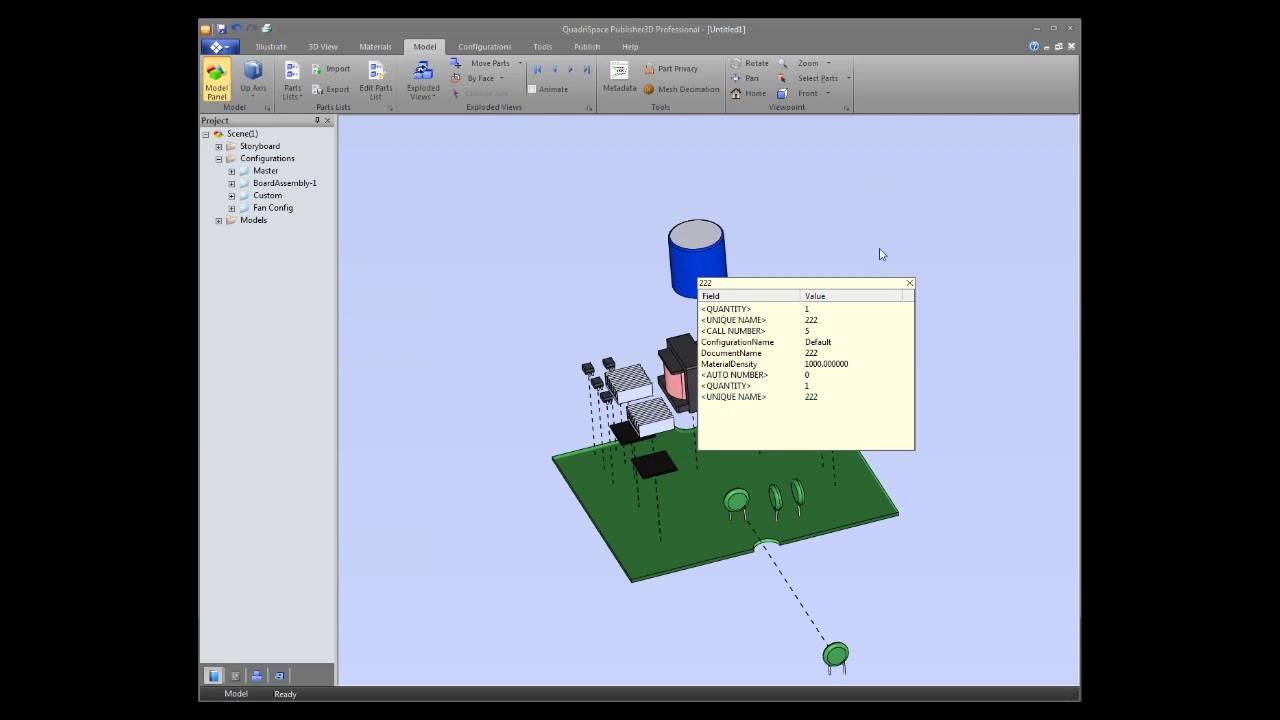
click(909, 284)
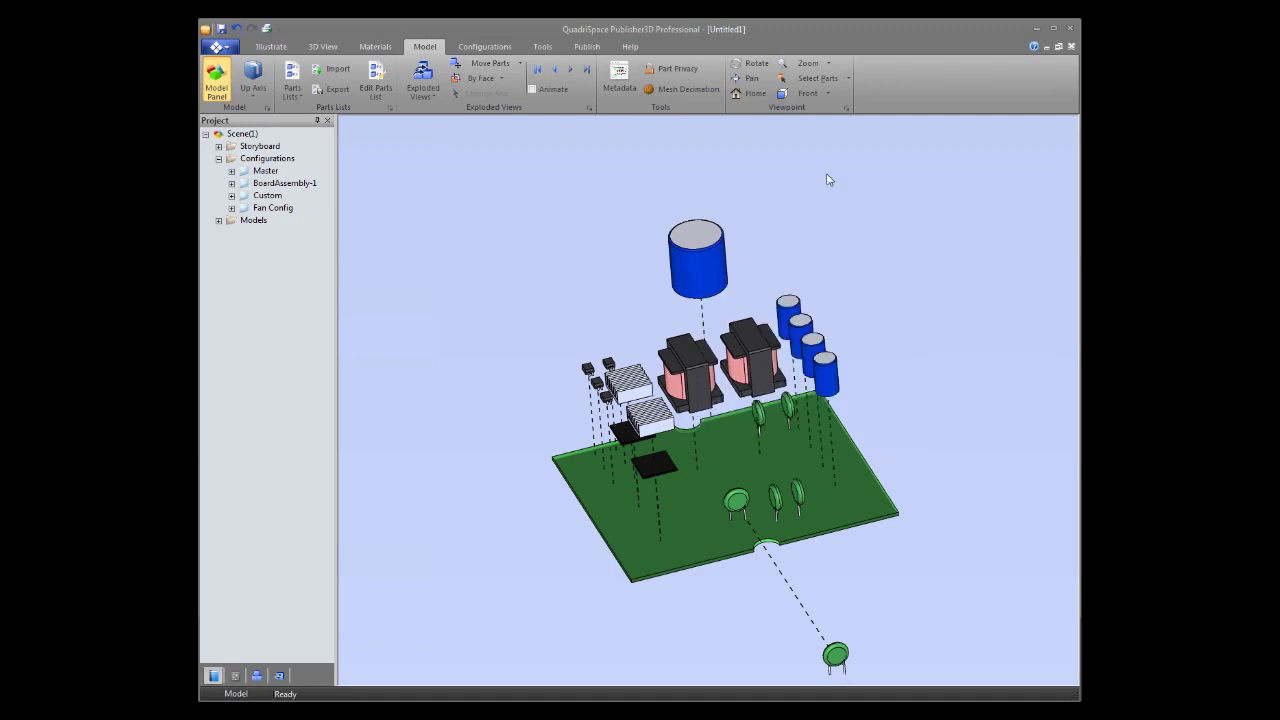
- Create a new exploded view named Exploded View(2) and end its editing without moving any parts
click(419, 97)
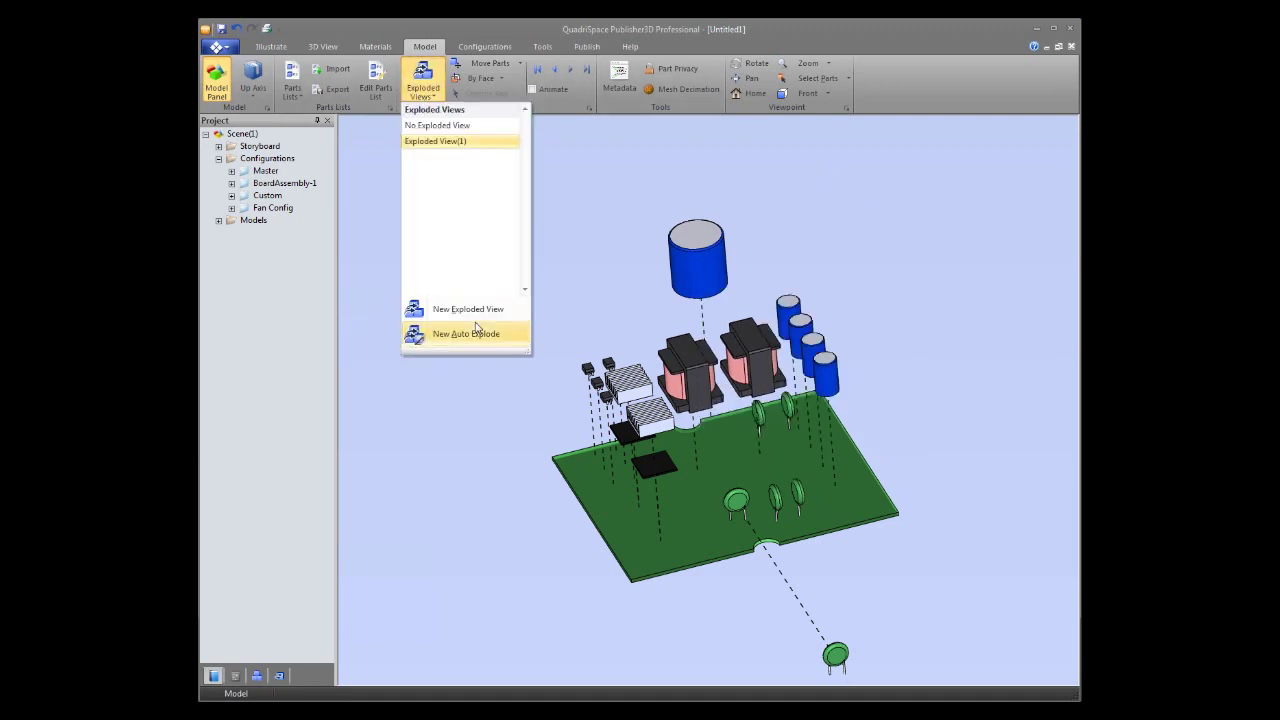
click(474, 306)
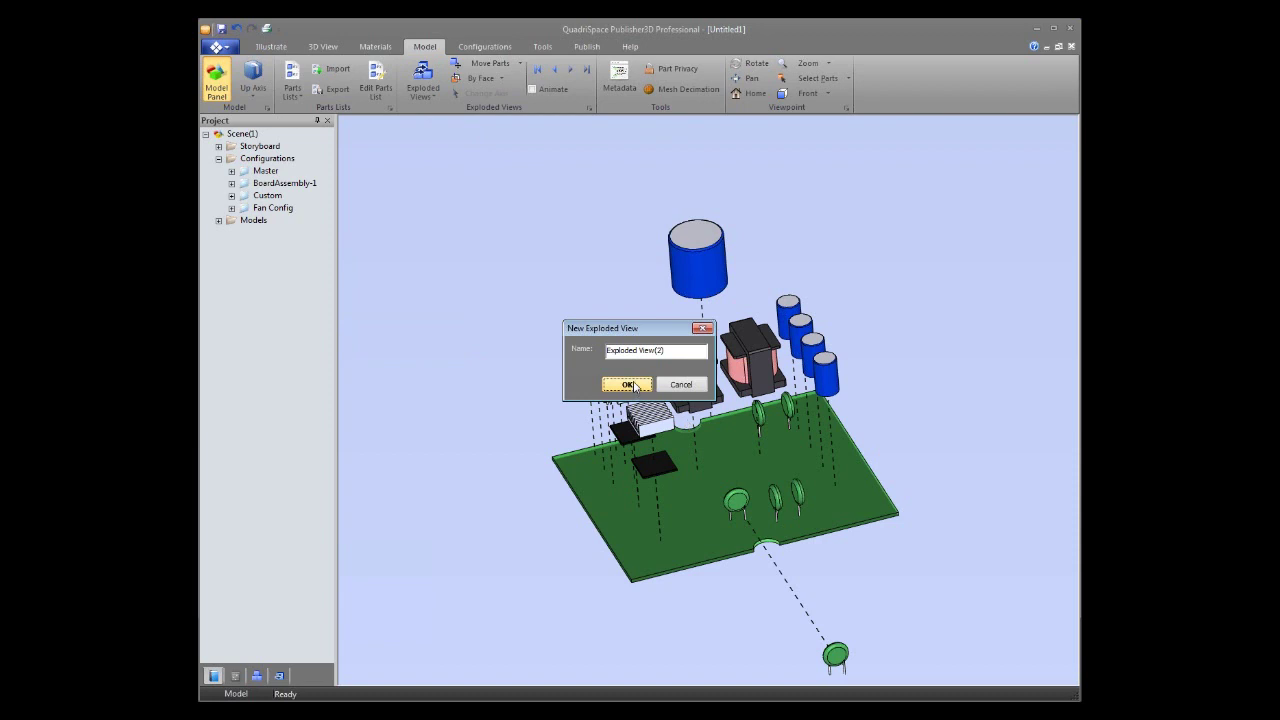
click(629, 387)
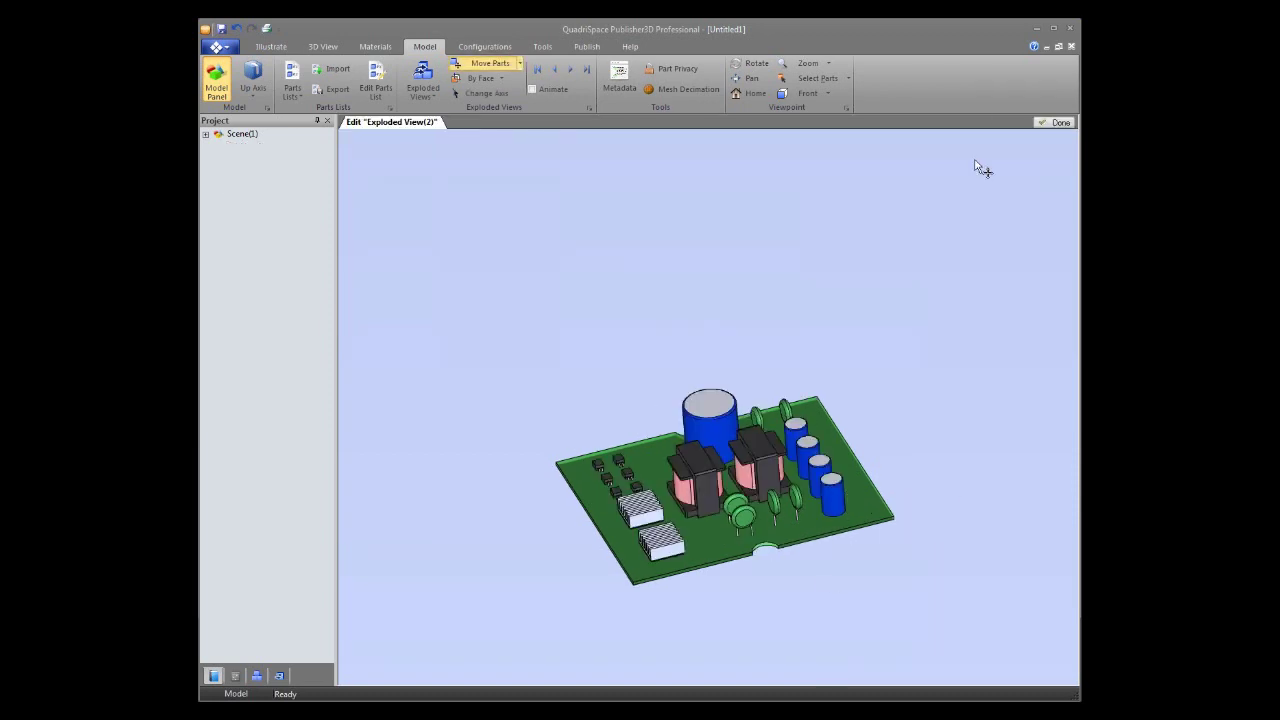
click(1055, 122)
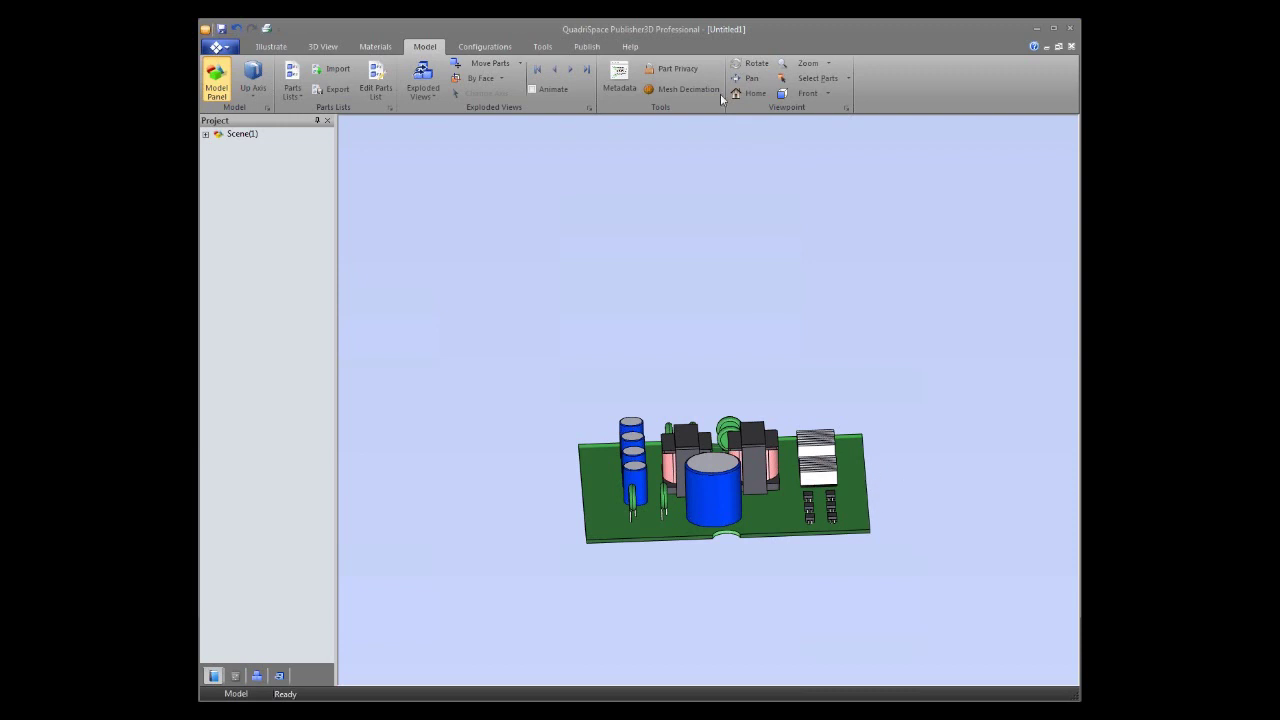
- Start a scale step in Exploded View(2) on the large blue capacitor, with its axis placed By Object
click(520, 64)
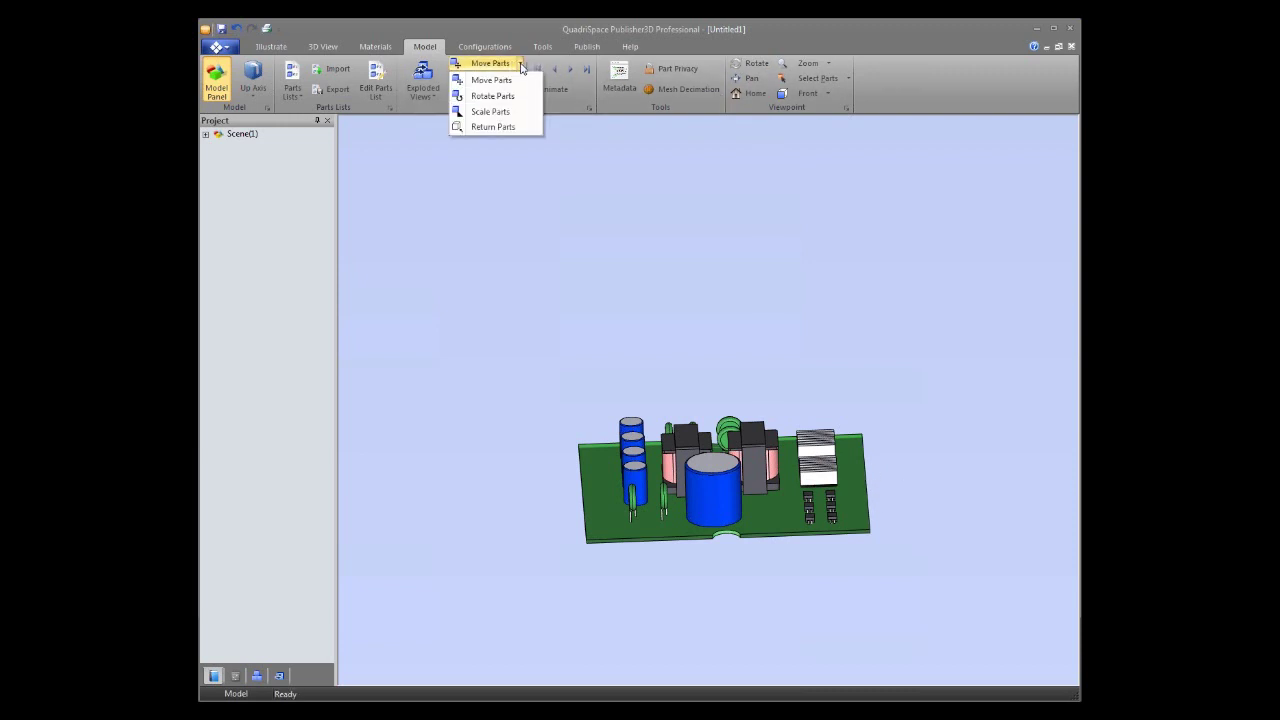
click(510, 112)
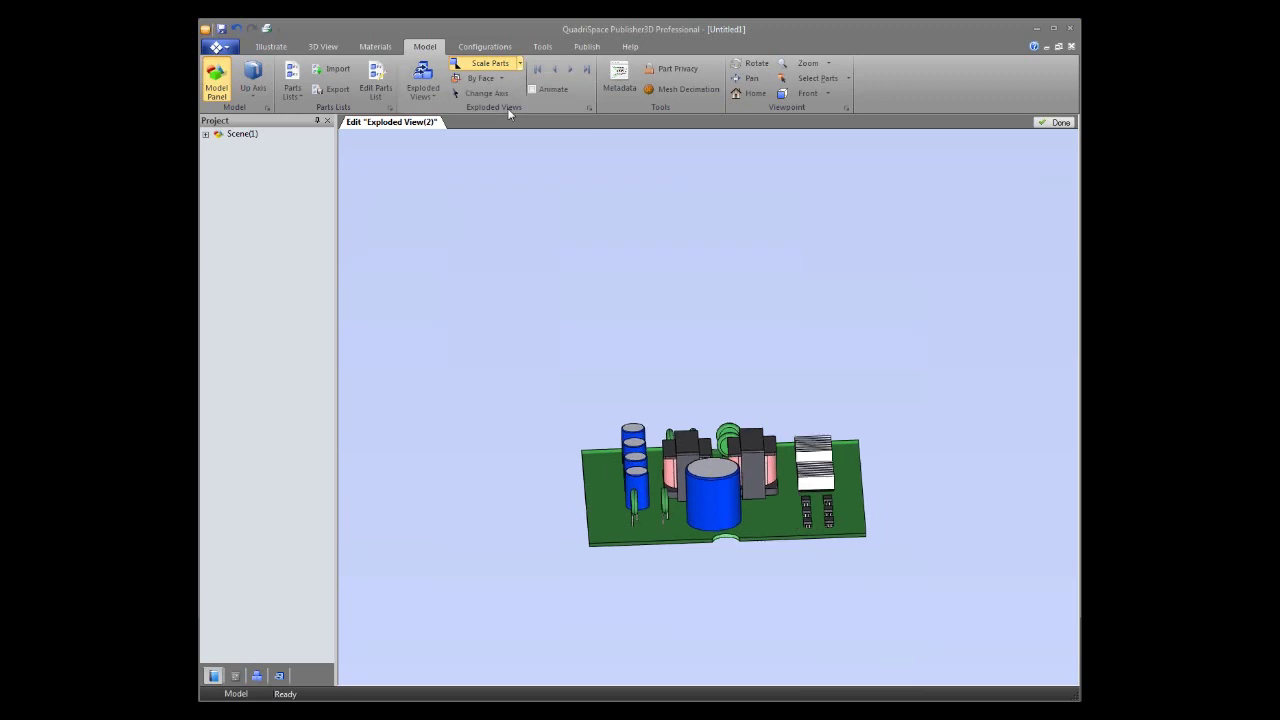
click(716, 509)
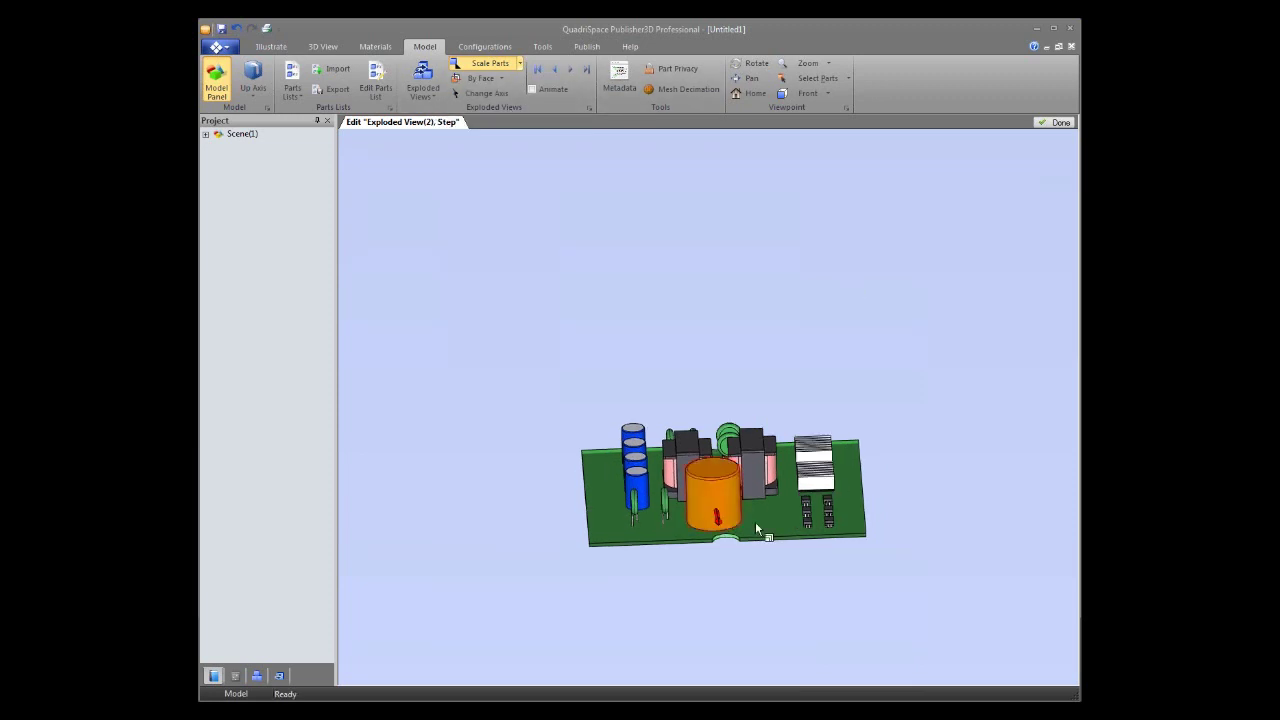
click(500, 78)
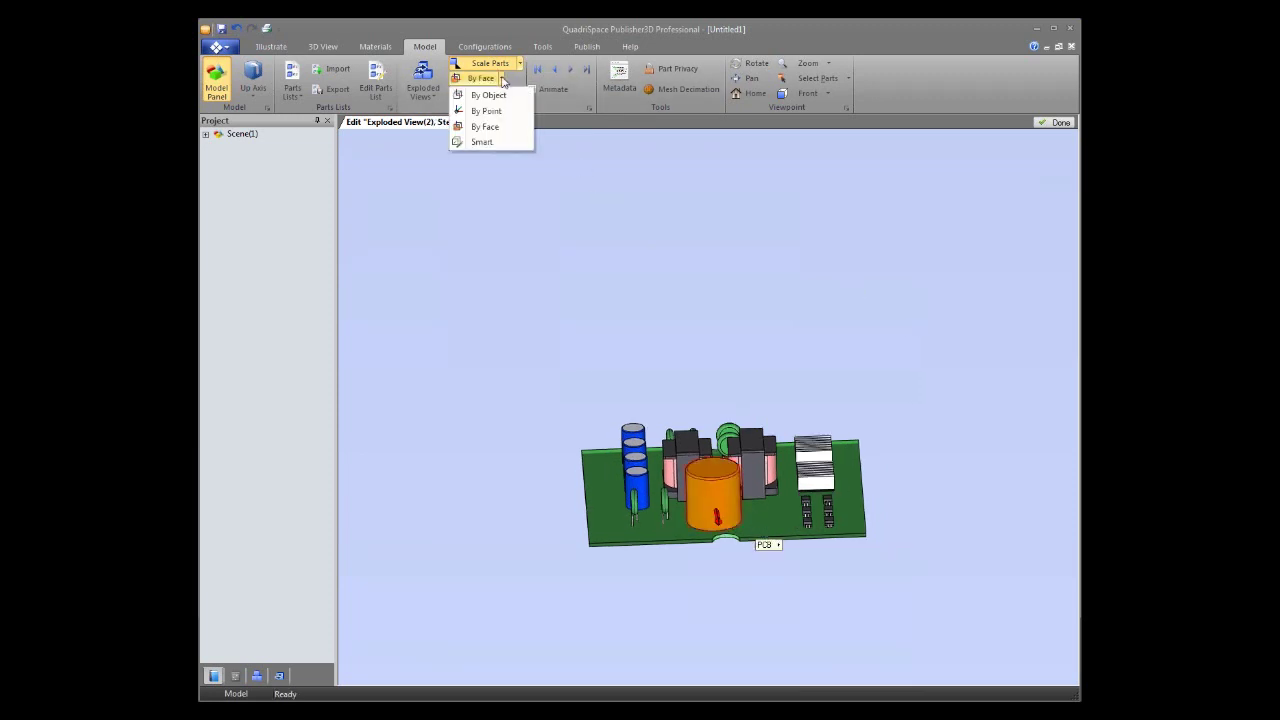
click(500, 95)
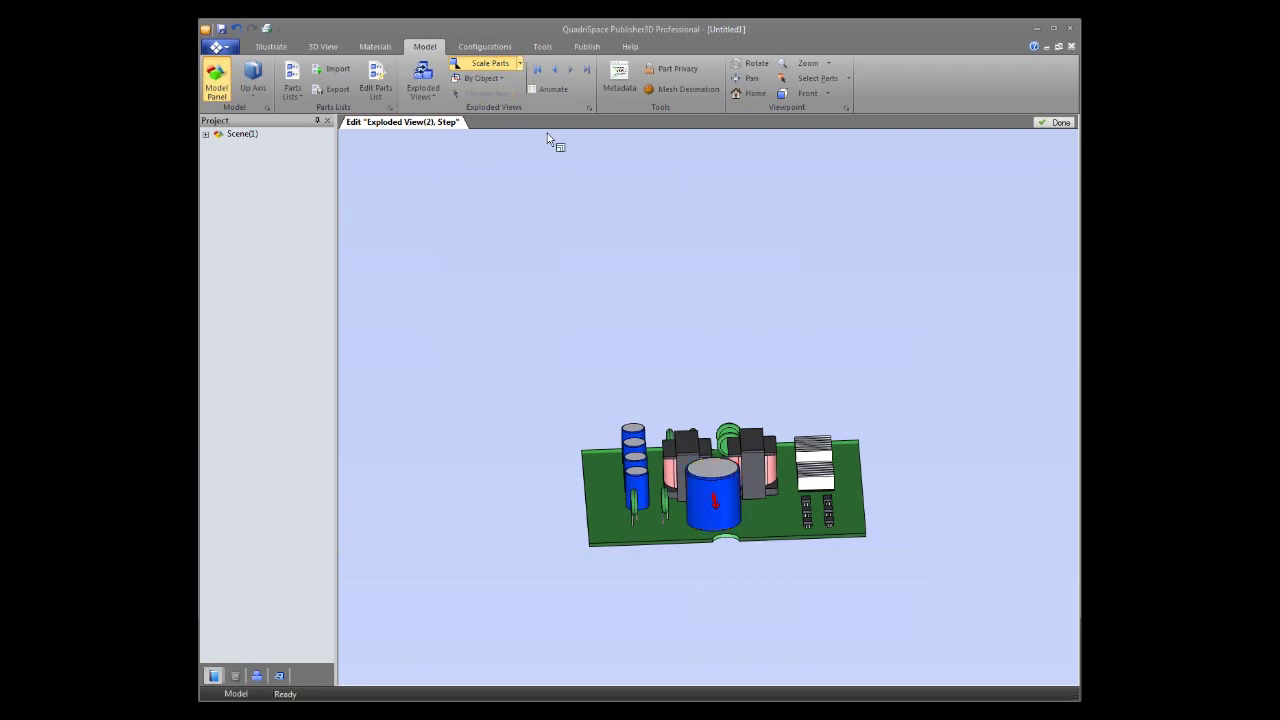
click(712, 522)
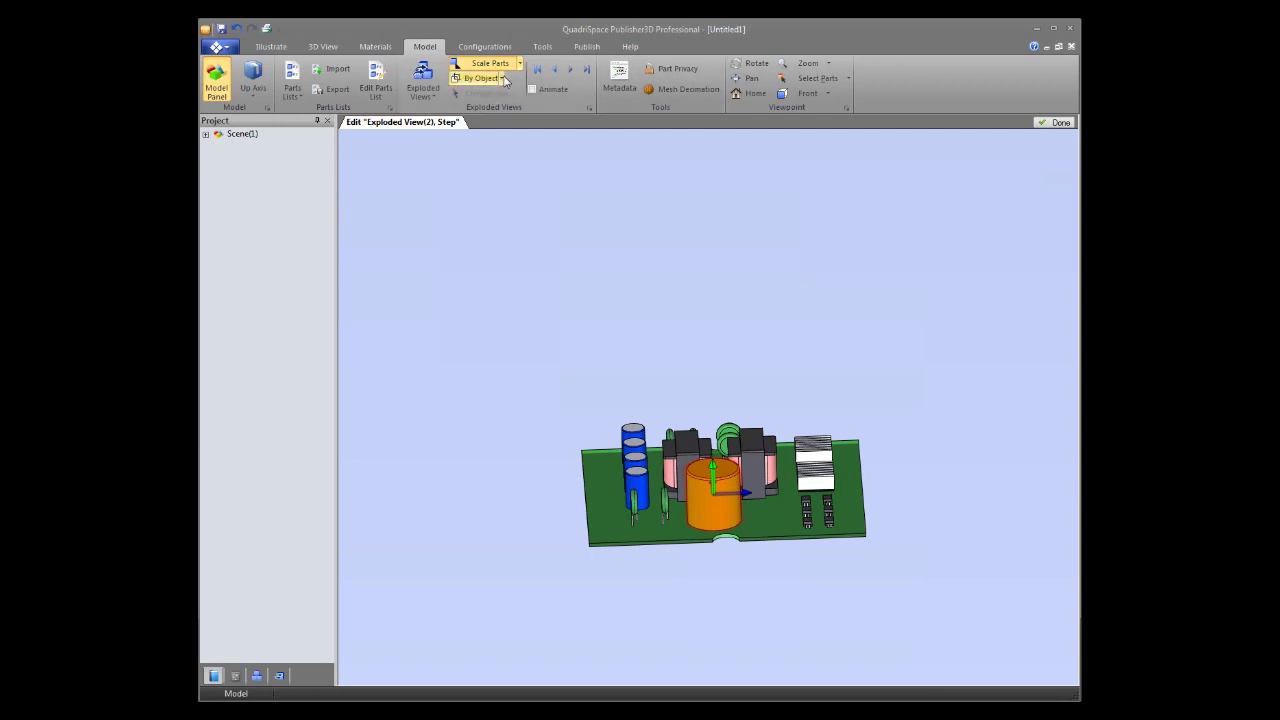
- Switch the axis placement to By Point and reposition the scale axis at the base of the large capacitor
click(488, 78)
click(492, 113)
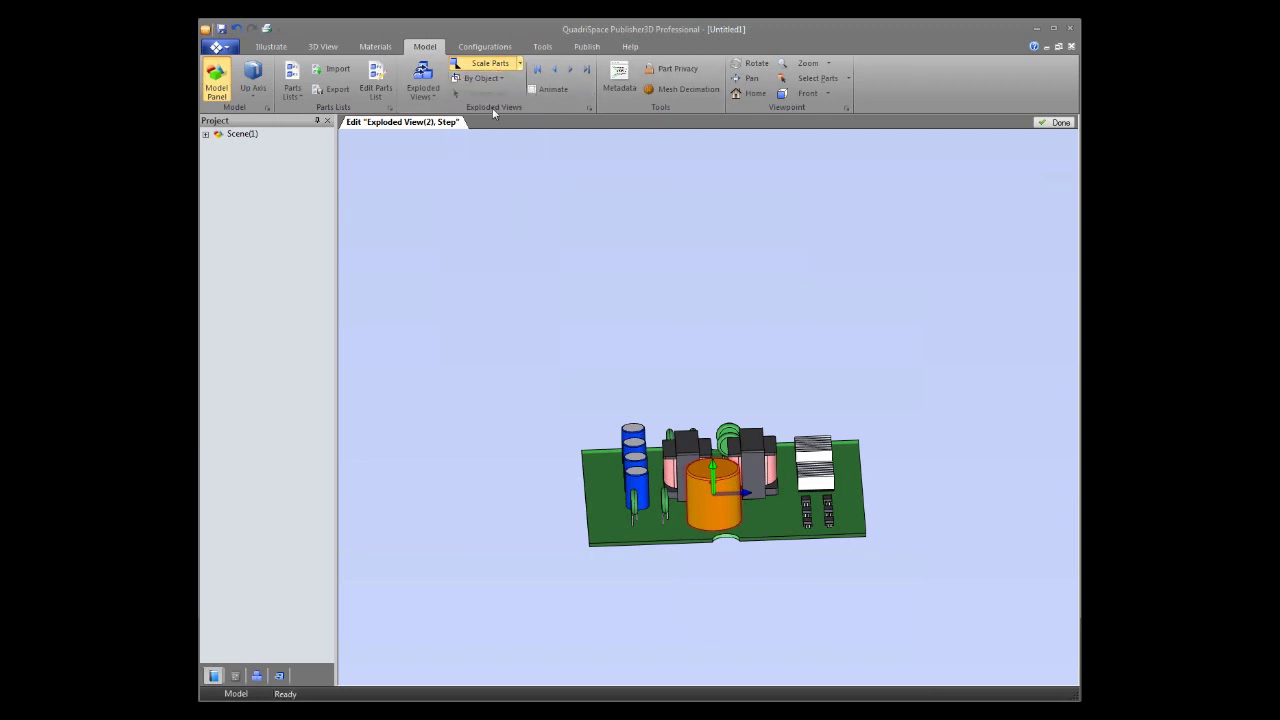
click(490, 94)
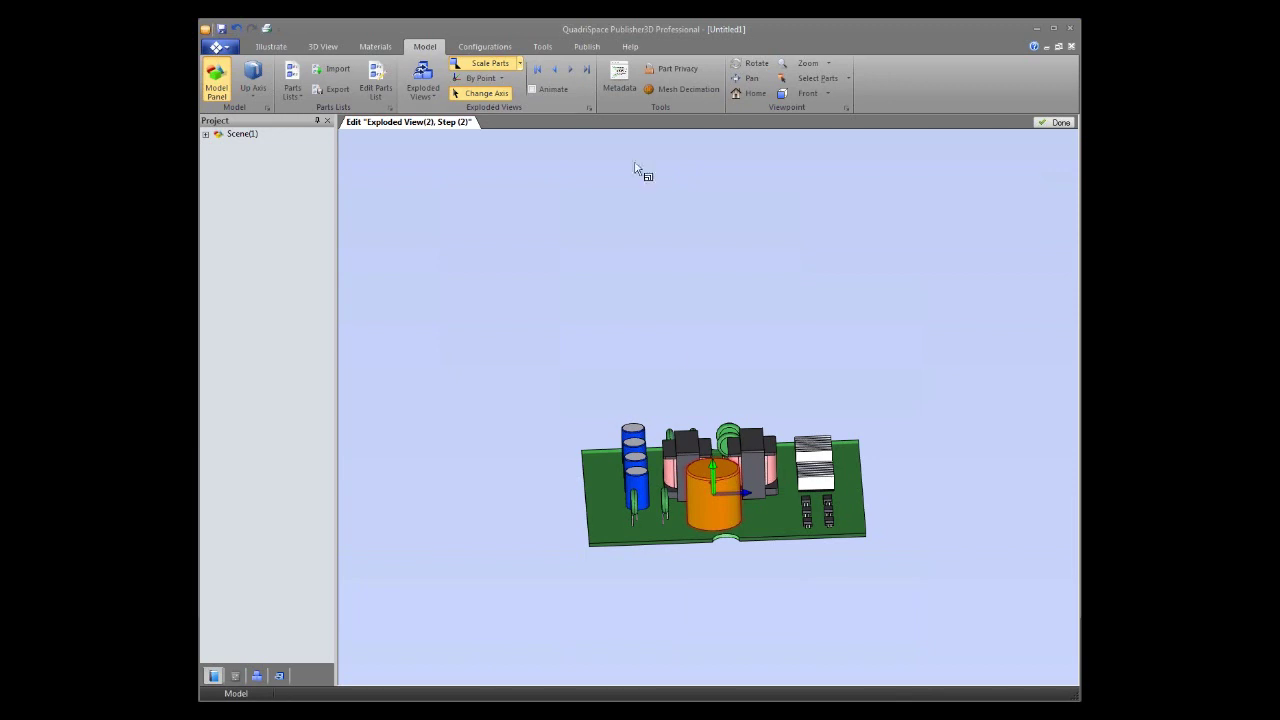
click(722, 538)
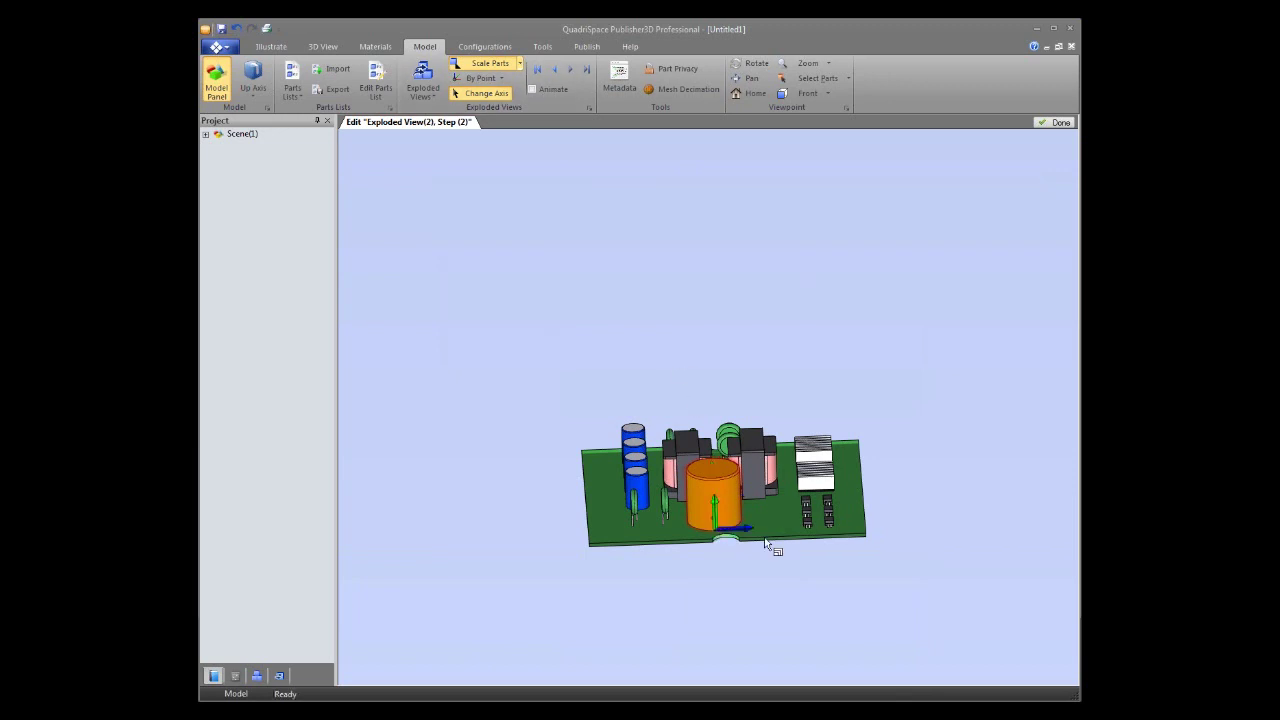
click(735, 498)
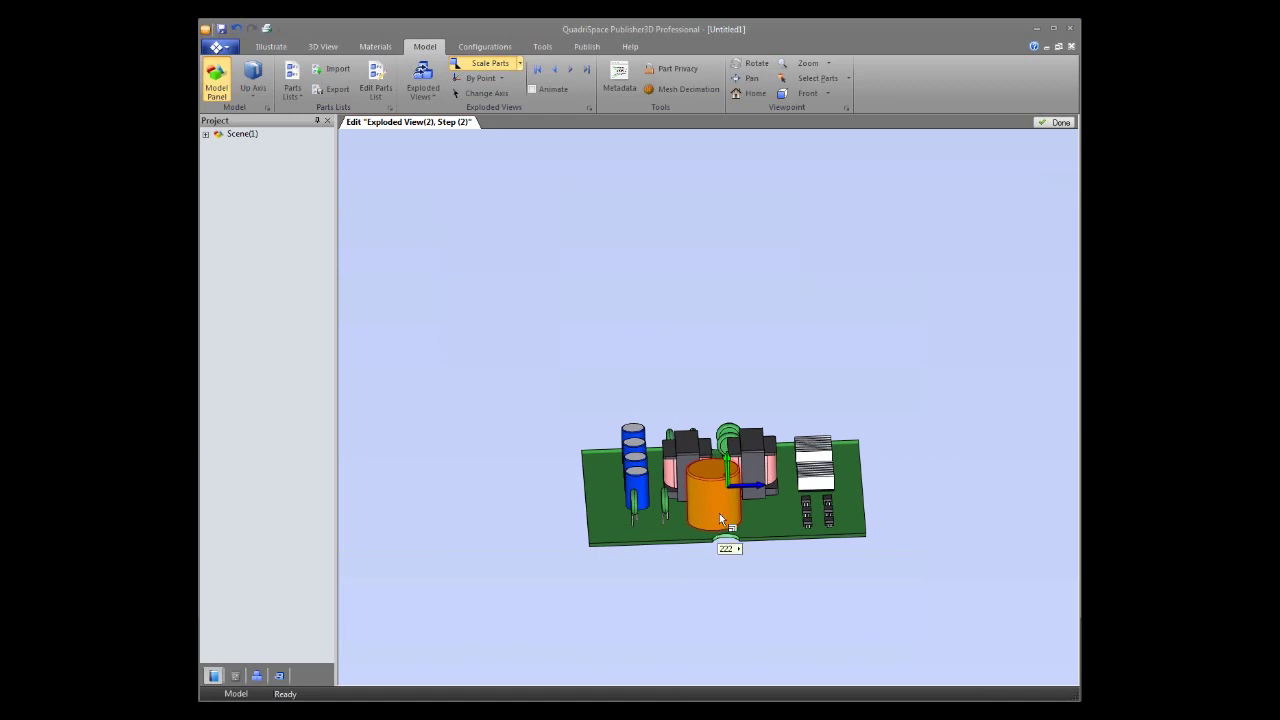
click(497, 94)
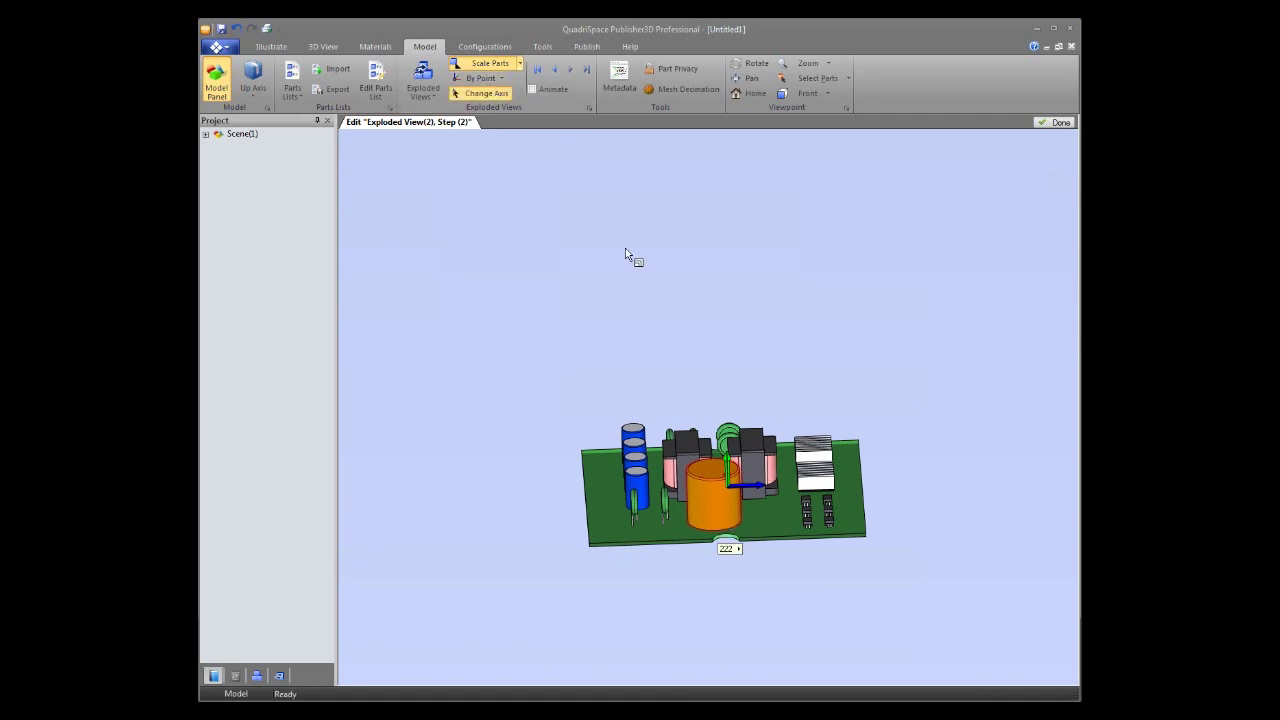
click(716, 527)
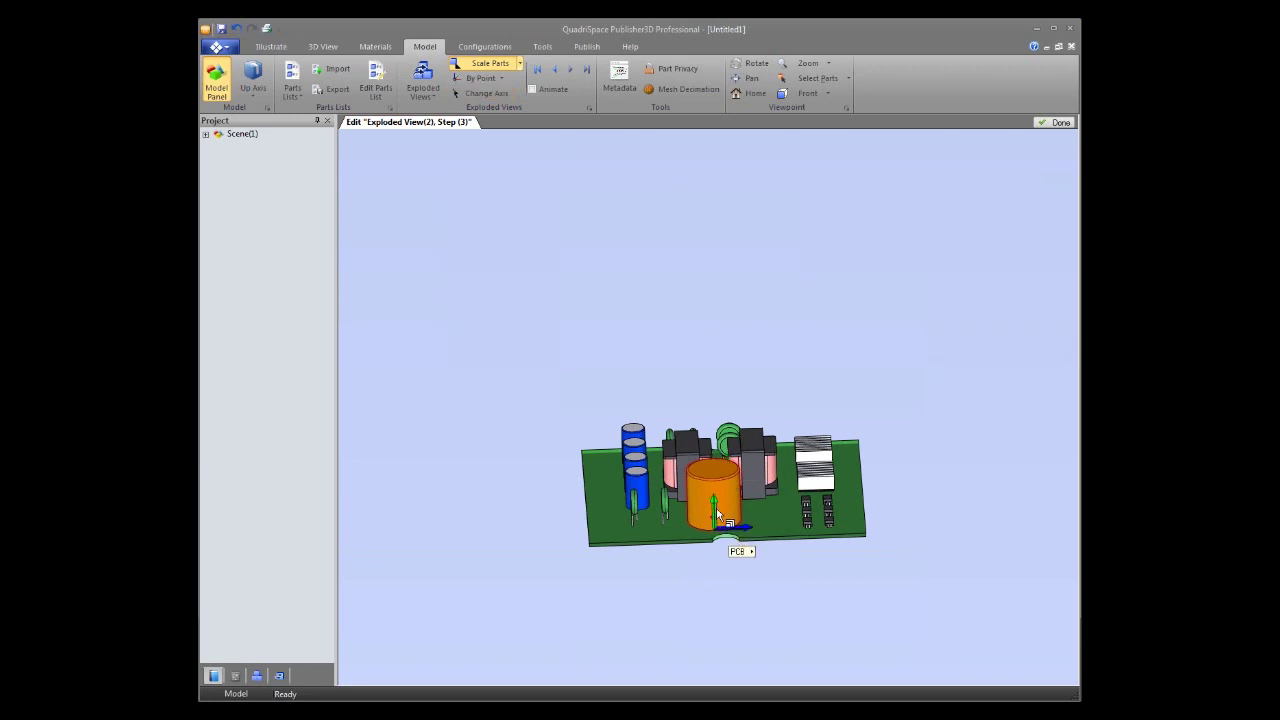
- Scale the large capacitor down along its vertical axis, open the step's details and set its Y scale to 1
mouse_move(714, 500)
mouse_down()
mouse_move(714, 518)
mouse_move(714, 498)
mouse_move(701, 513)
mouse_up()
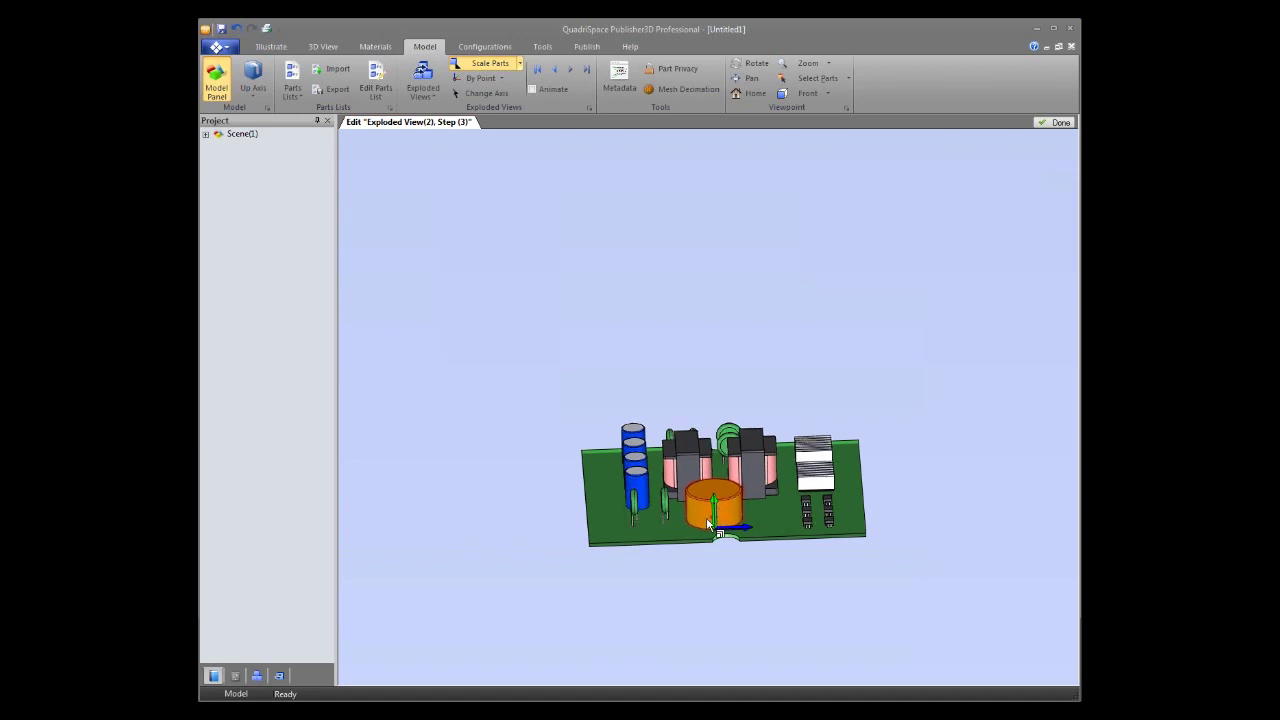
right_click(673, 537)
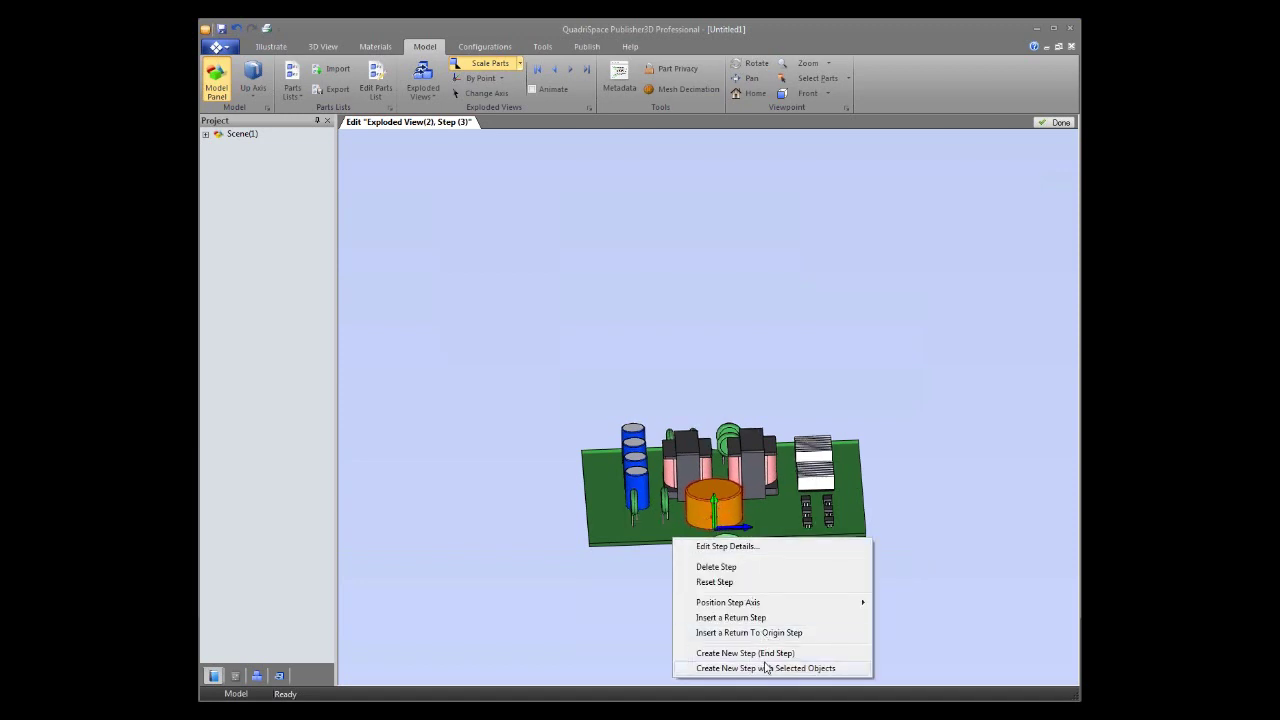
click(745, 547)
drag(241, 260, 216, 260)
key(BackSpace)
text(1)
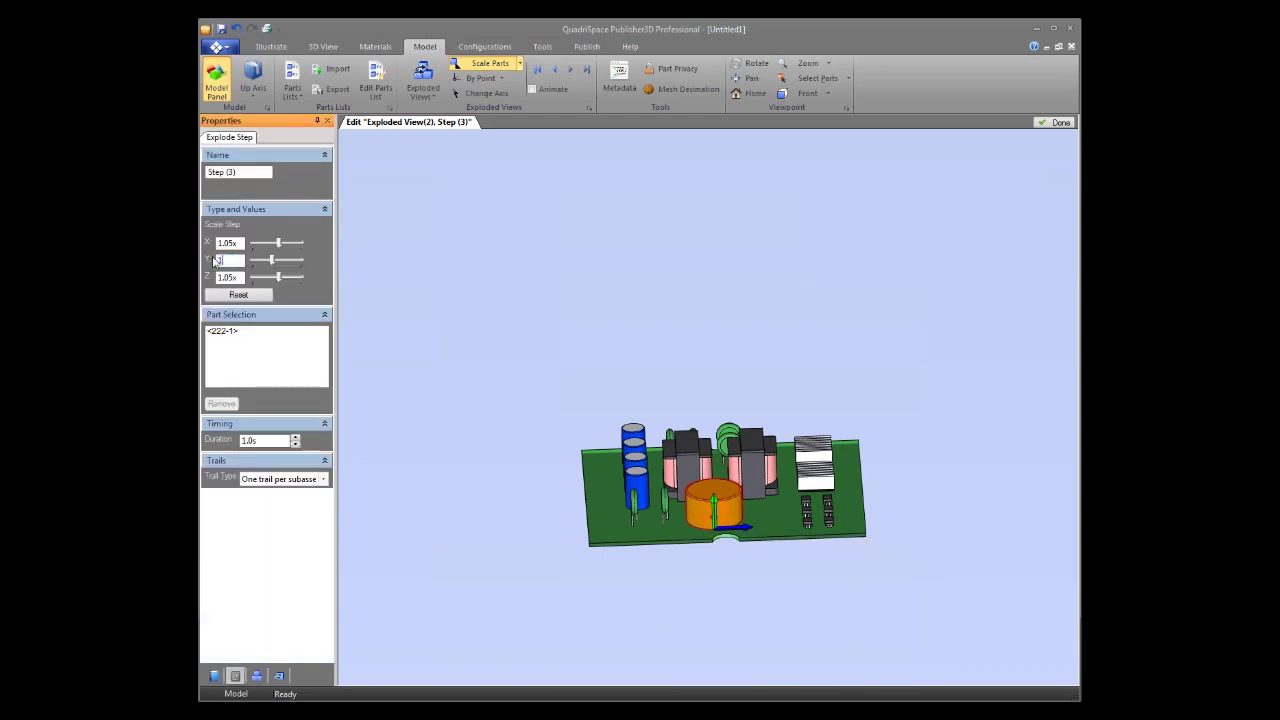
key(Return)
- Set the scale step's X and Z factors to 1 and its Y factor to 0.1, and finish editing
drag(241, 243, 216, 243)
text(1)
key(Return)
drag(241, 277, 209, 279)
text(1)
key(Return)
drag(241, 260, 208, 262)
text(0.1)
key(Return)
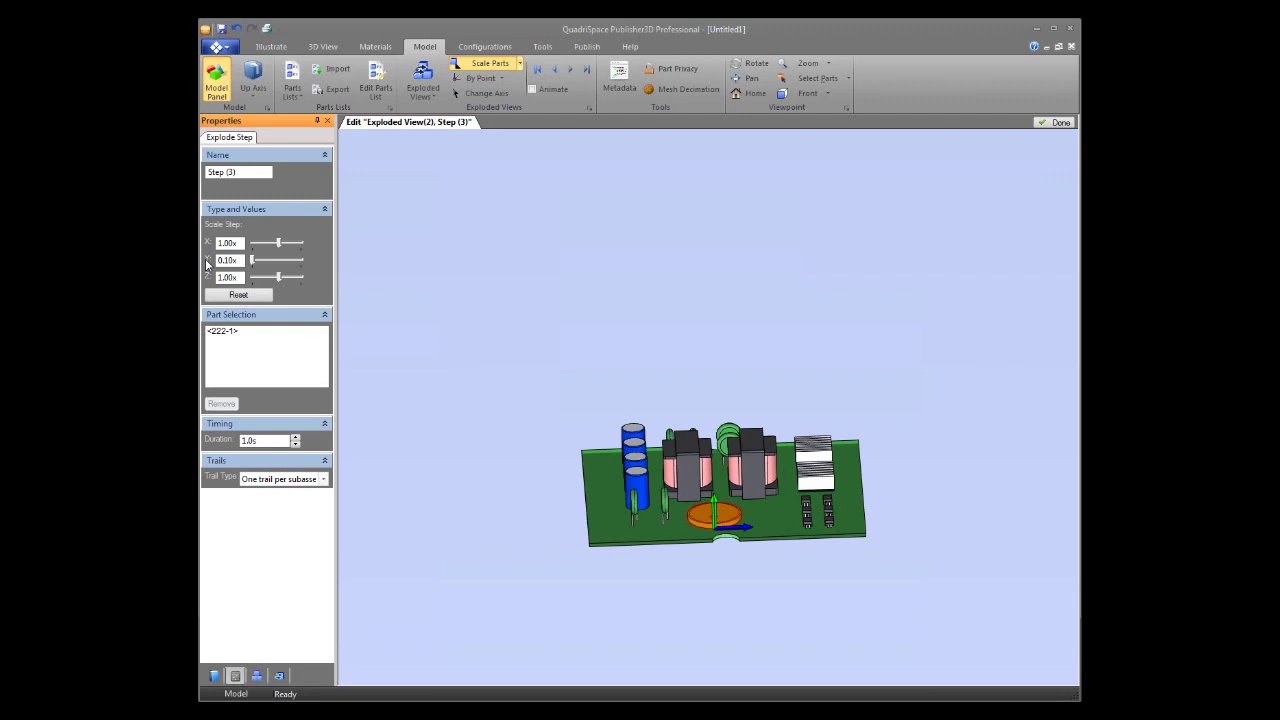
click(1056, 122)
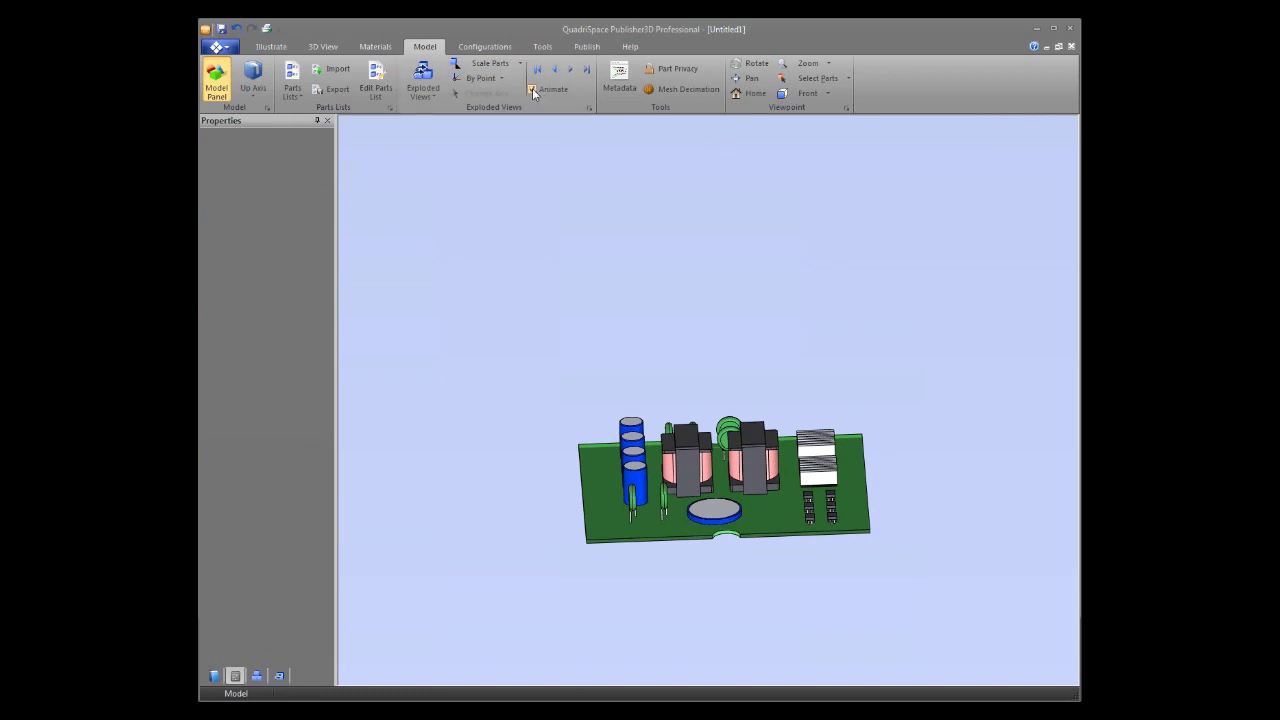
- Play the capacitor's scale step backward and forward with animation enabled
click(554, 71)
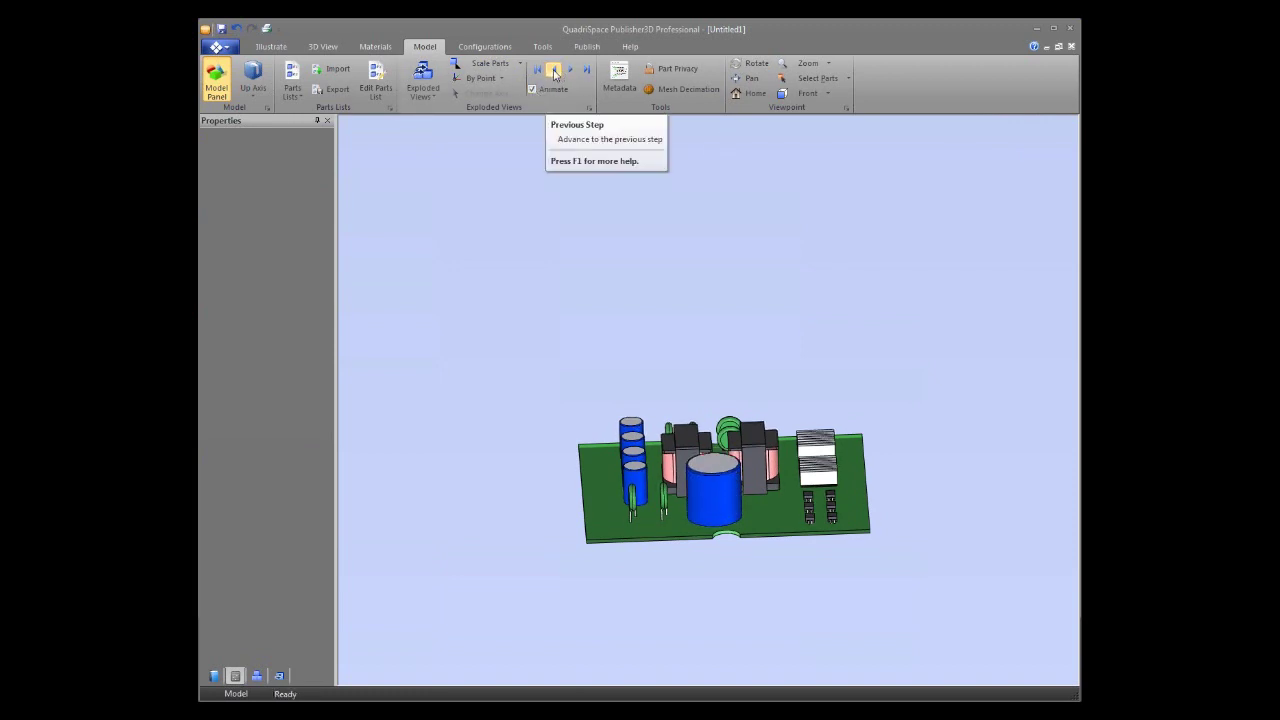
click(571, 70)
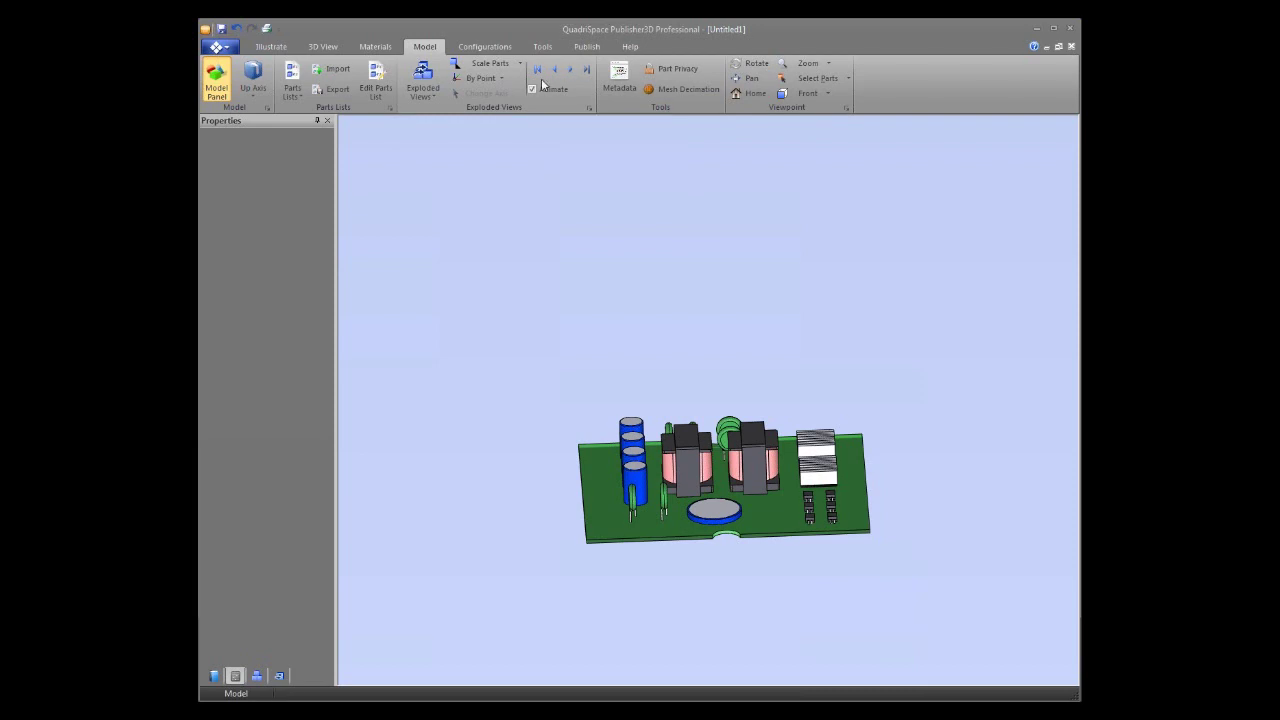
click(555, 71)
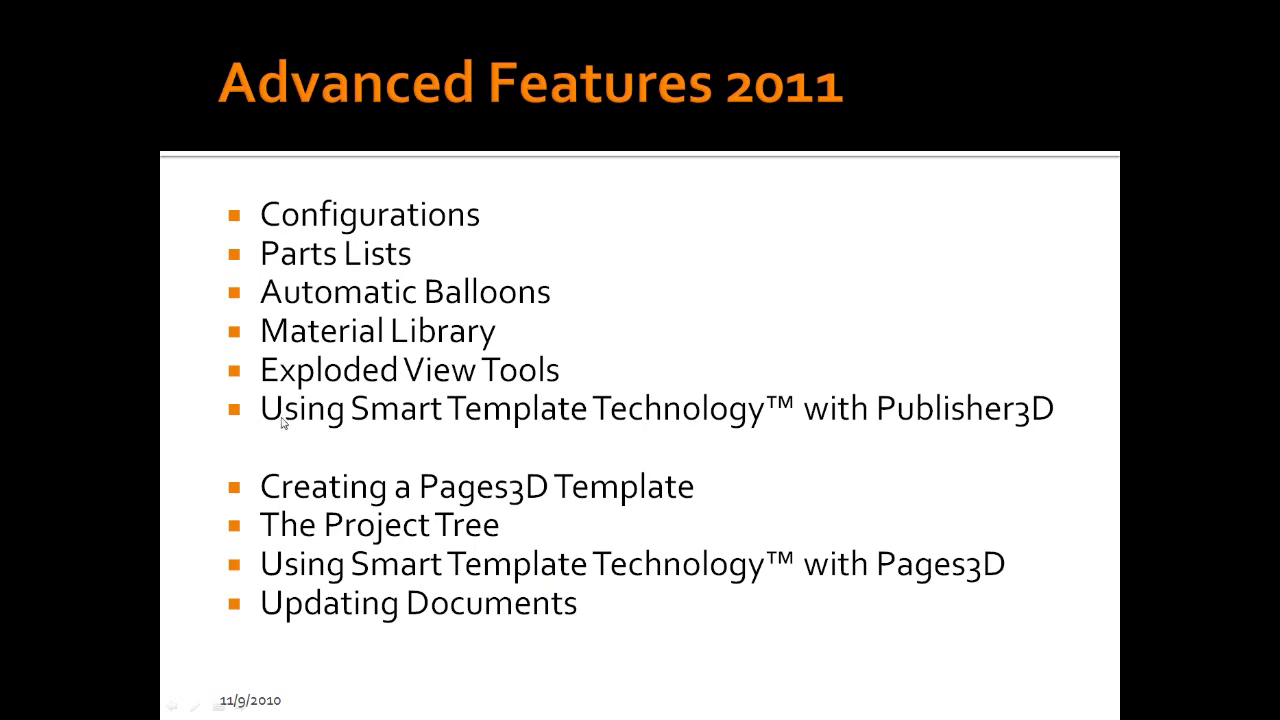
click(280, 414)
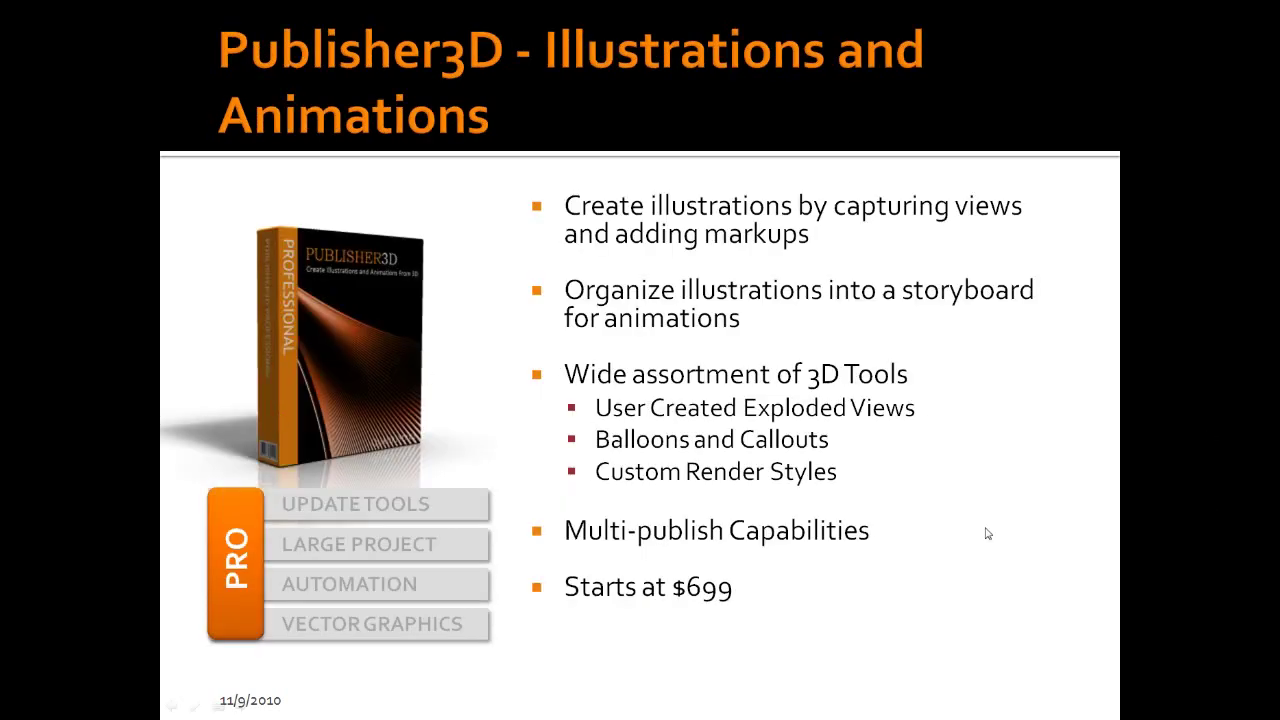
key(Left)
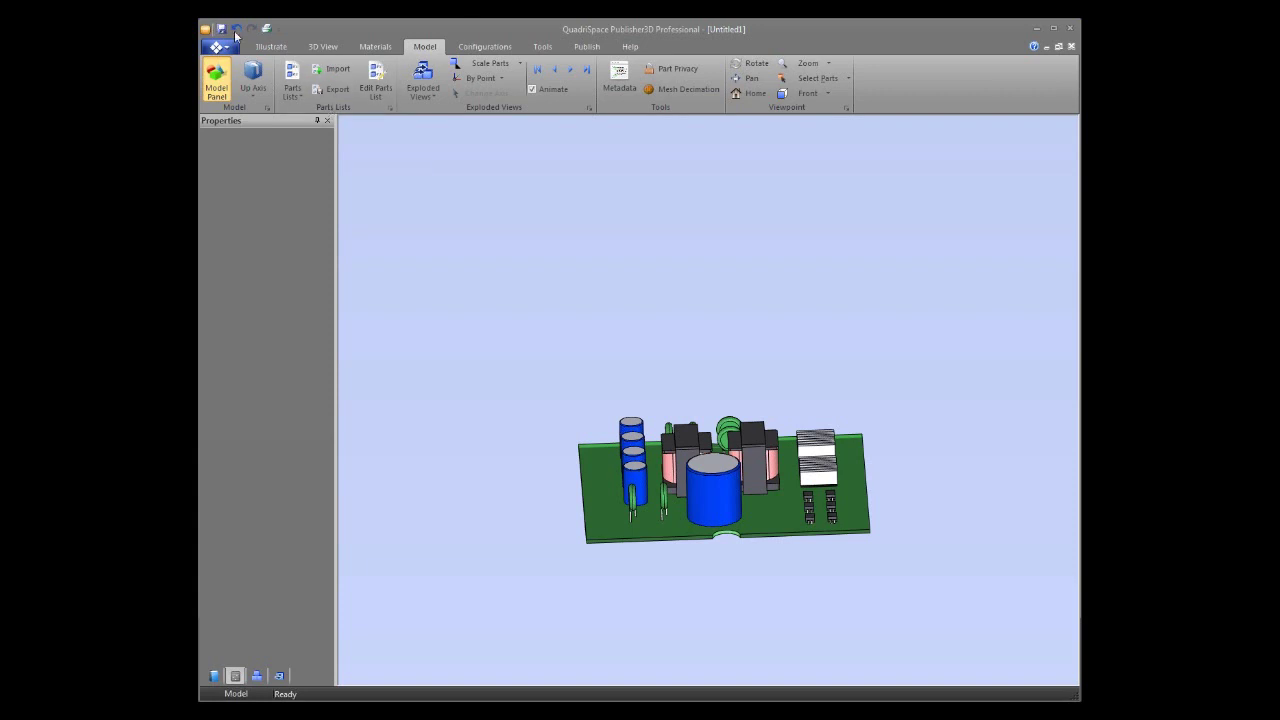
- Start the Storyboard Wizard for an Exploded View storyboard based on Scene(1) and BoardAssembly-1 - Exploded View(1)
click(271, 47)
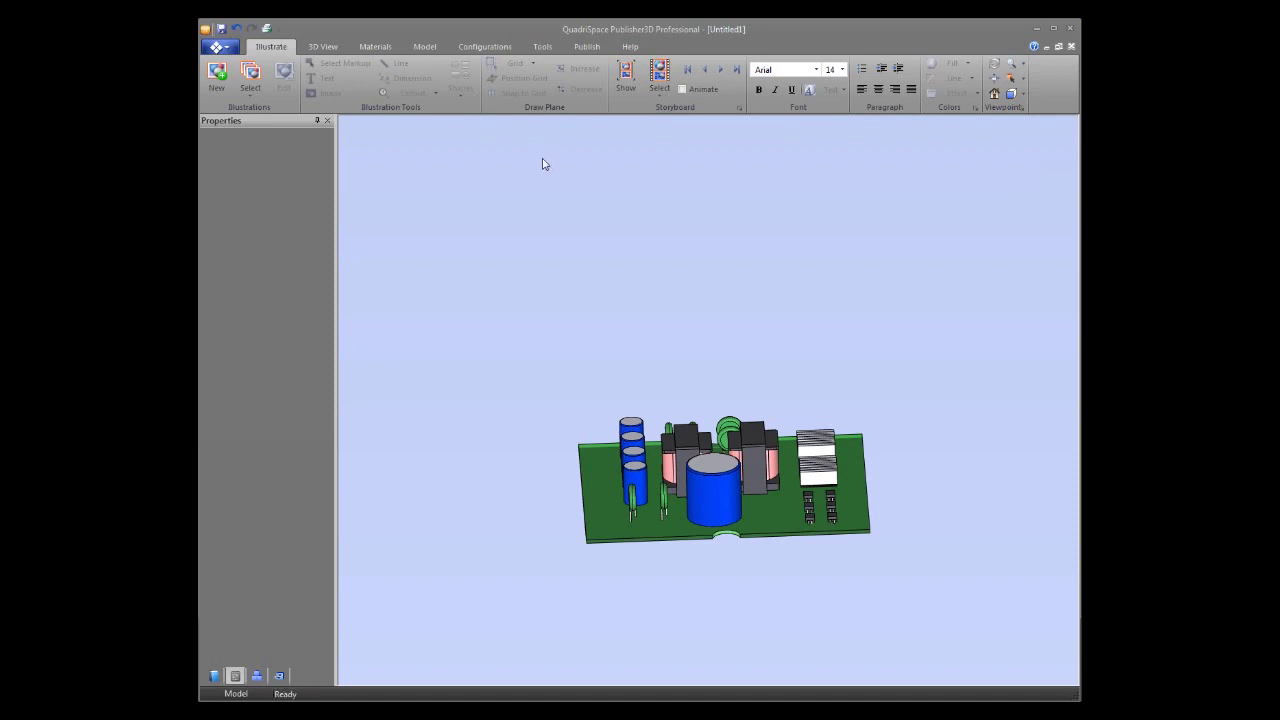
click(660, 88)
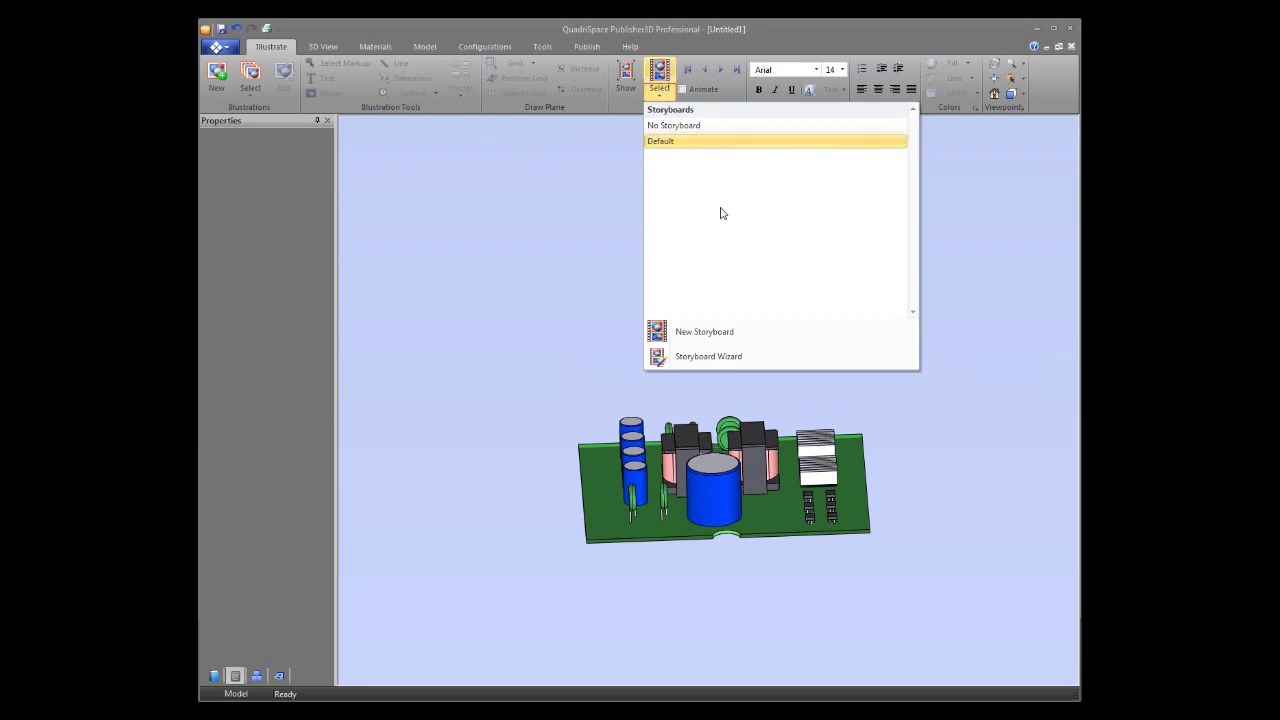
click(710, 356)
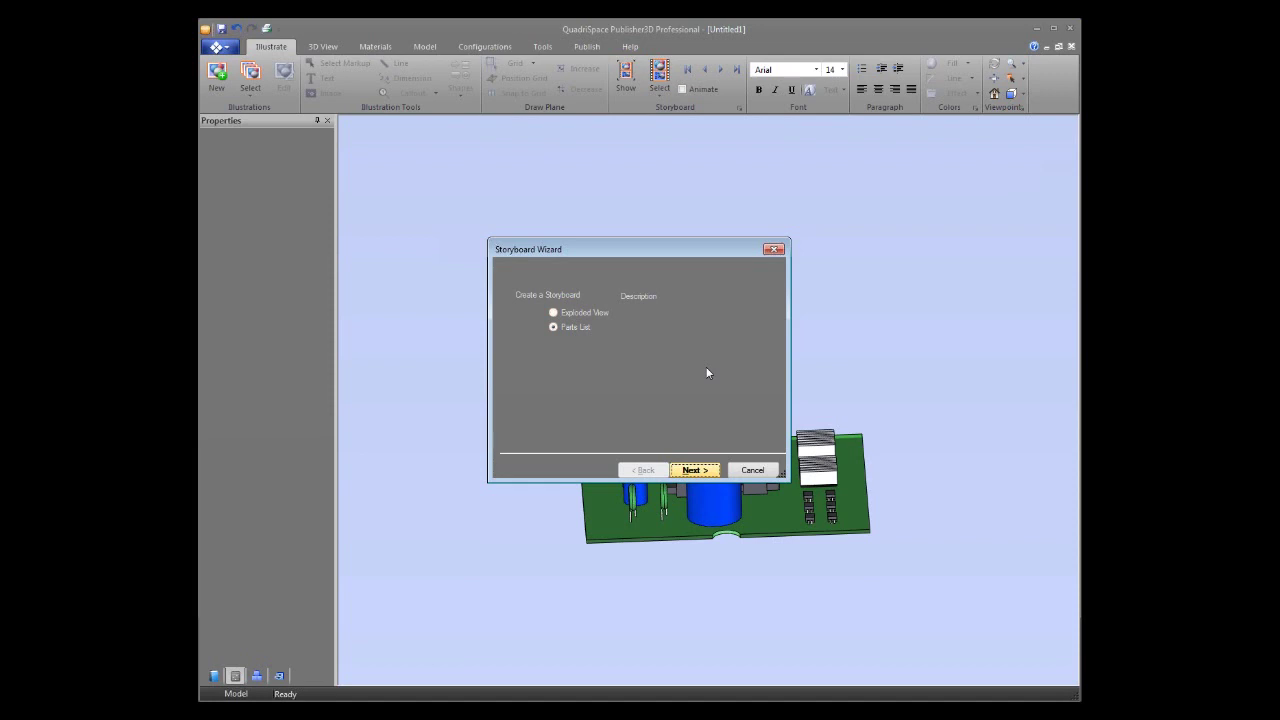
click(554, 312)
click(695, 470)
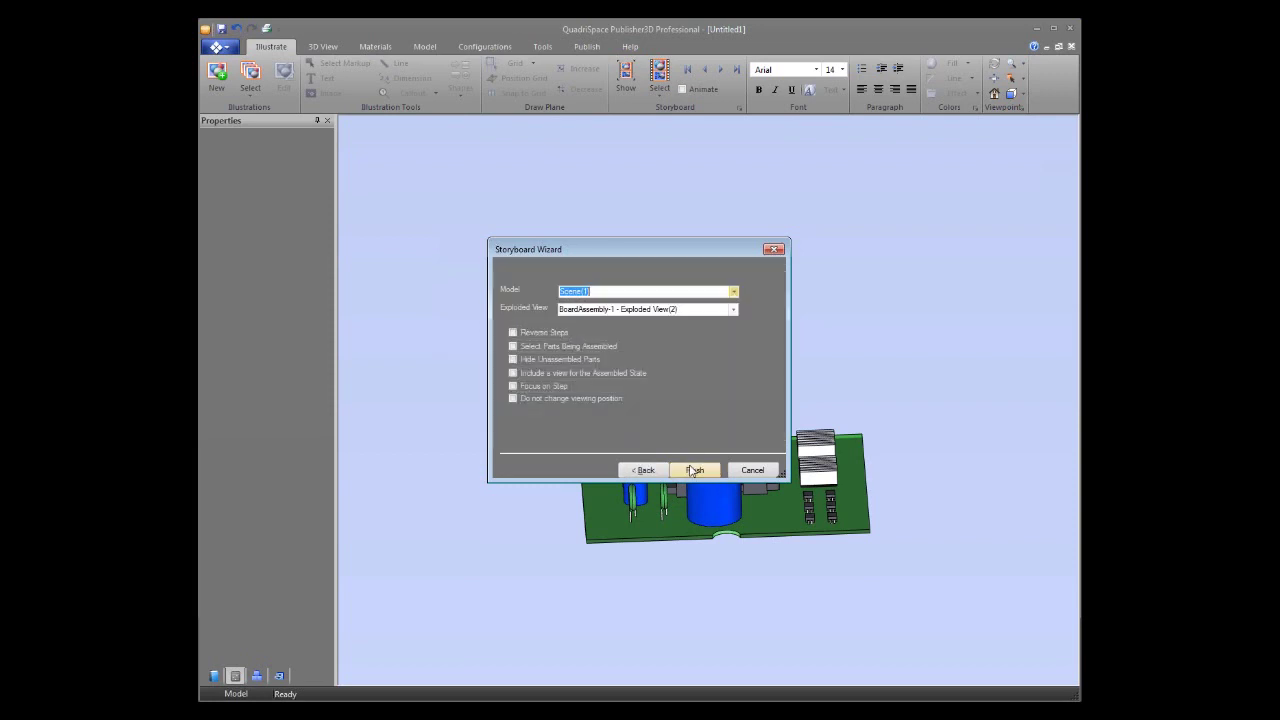
click(733, 310)
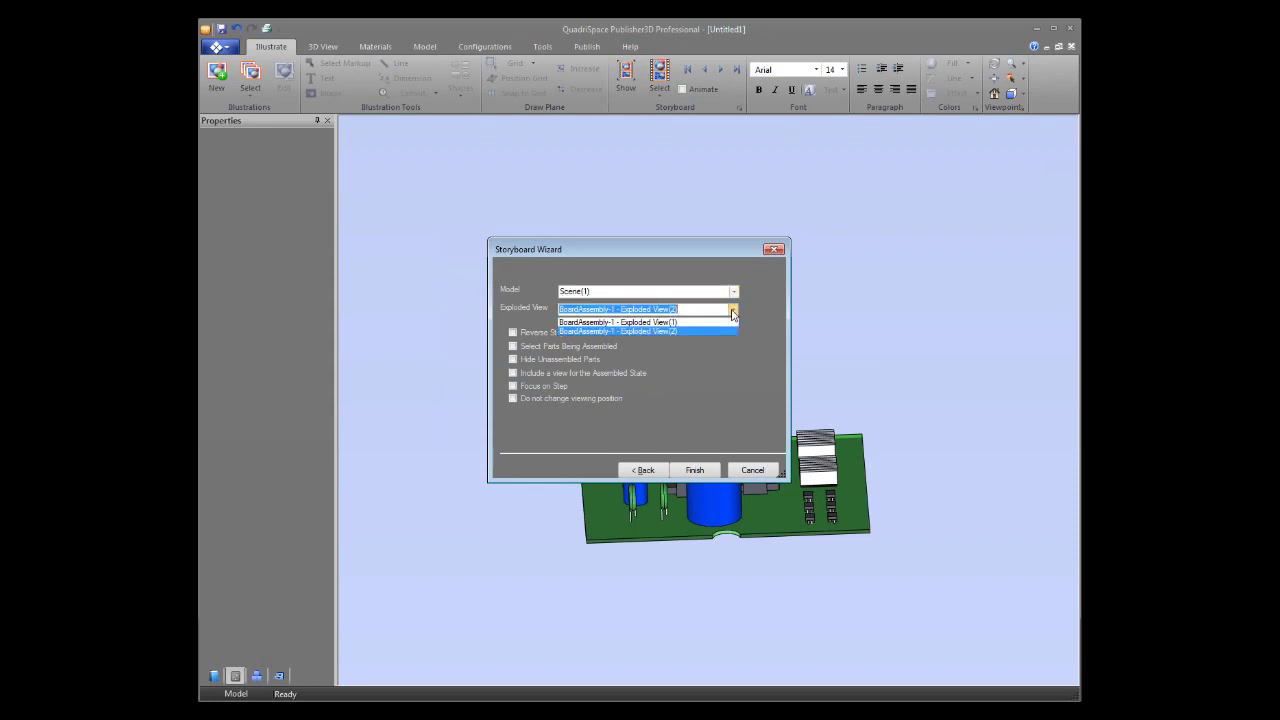
click(674, 323)
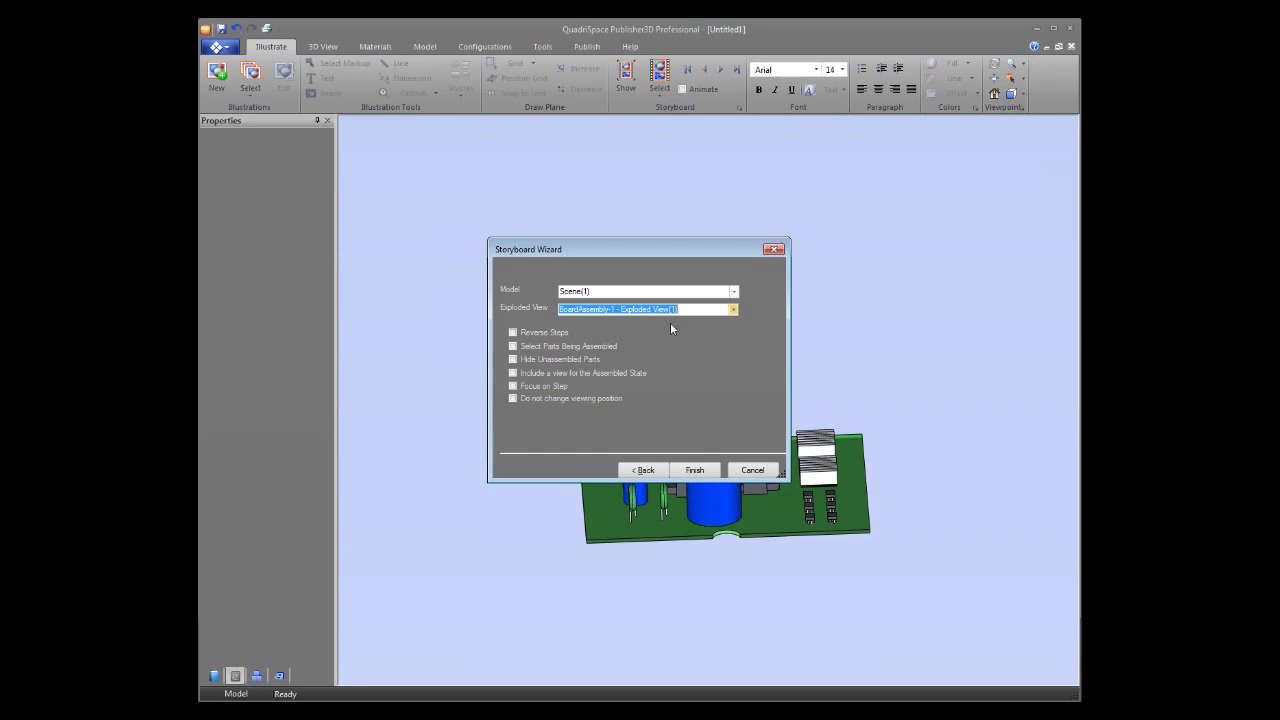
- Generate the storyboard with Reverse Steps, Select Parts Being Assembled, Hide Unassembled Parts and Include a view for the Assembled State enabled
click(513, 332)
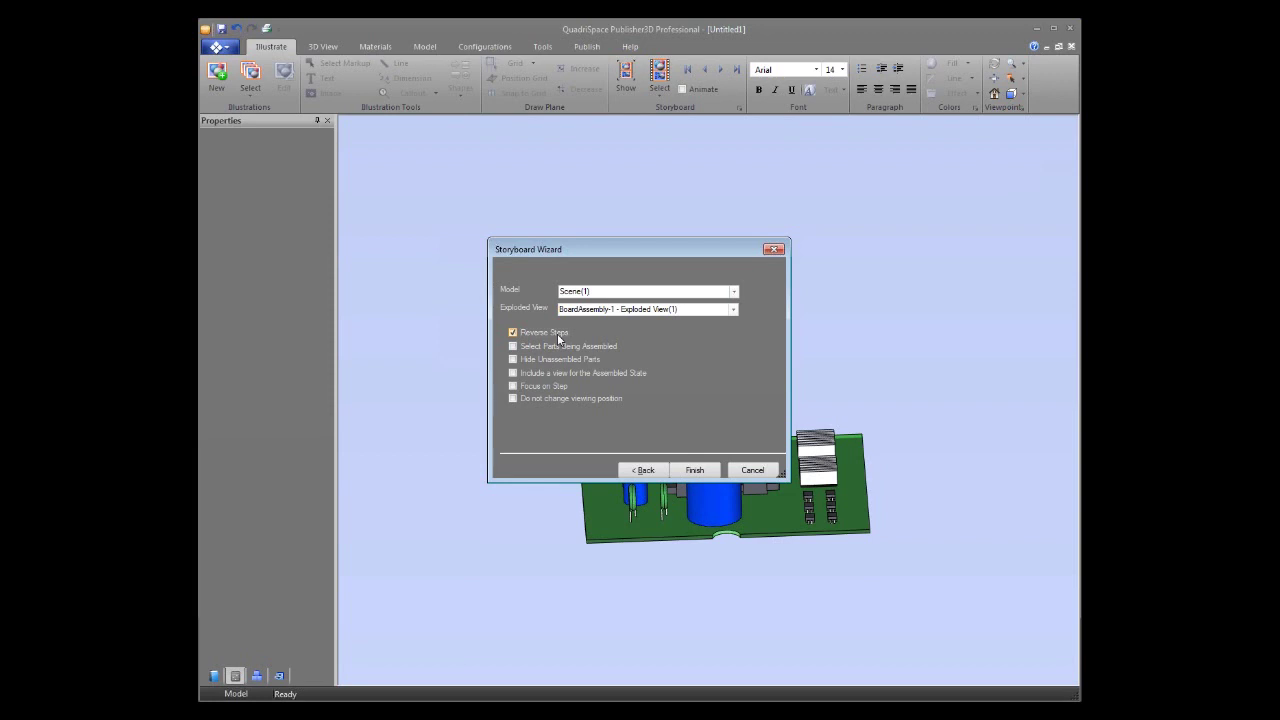
click(545, 352)
click(513, 373)
click(693, 471)
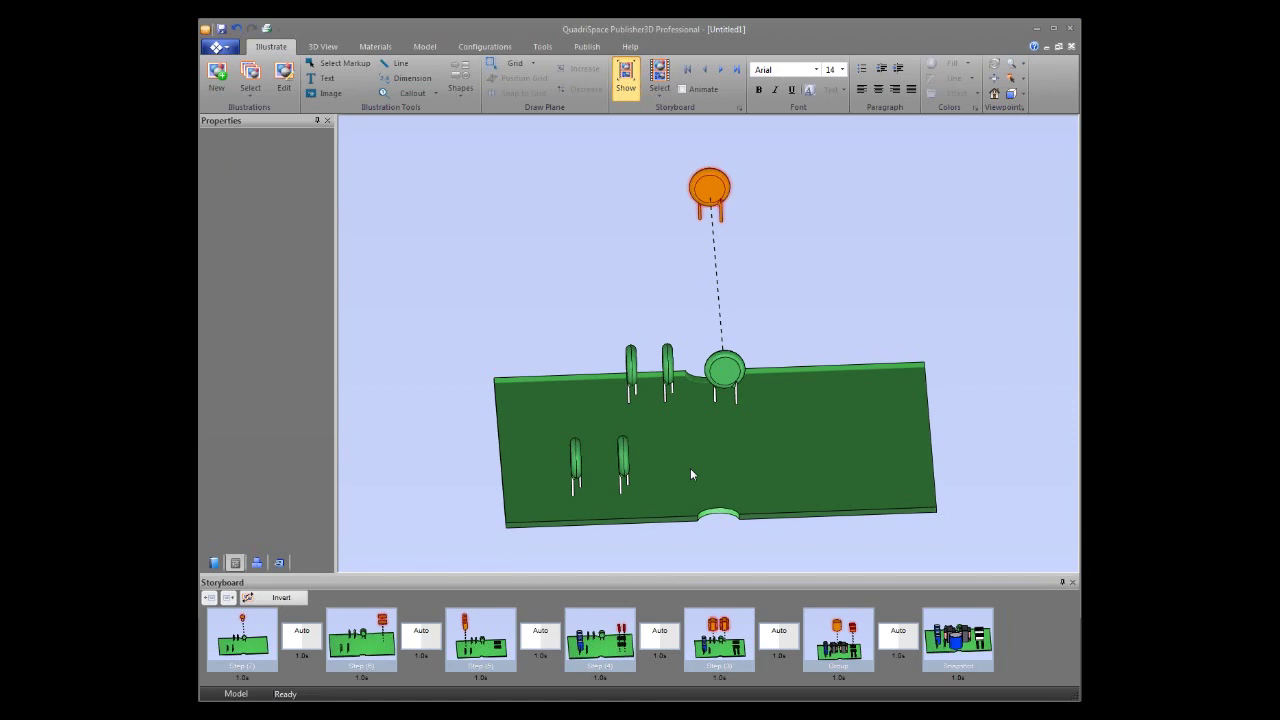
- Examine the storyboard frames Step (7) and Step (6), viewing the Step (7) frame from another angle as well
click(258, 650)
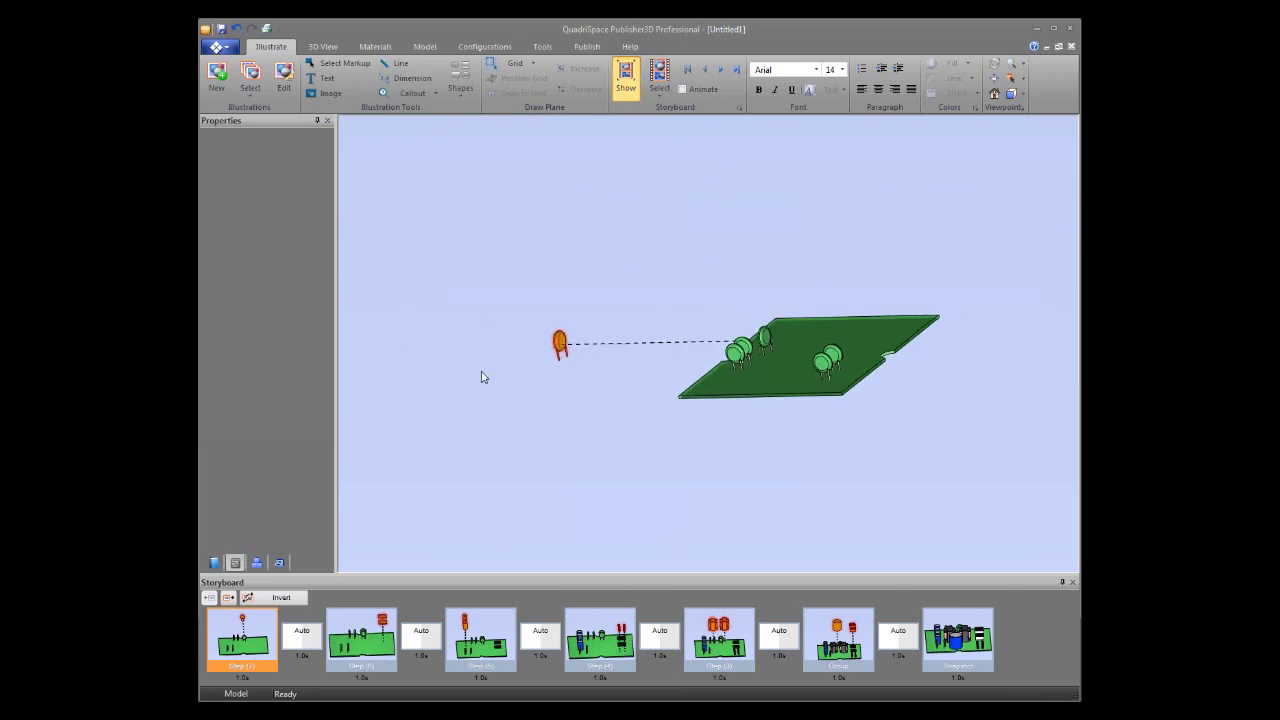
click(261, 627)
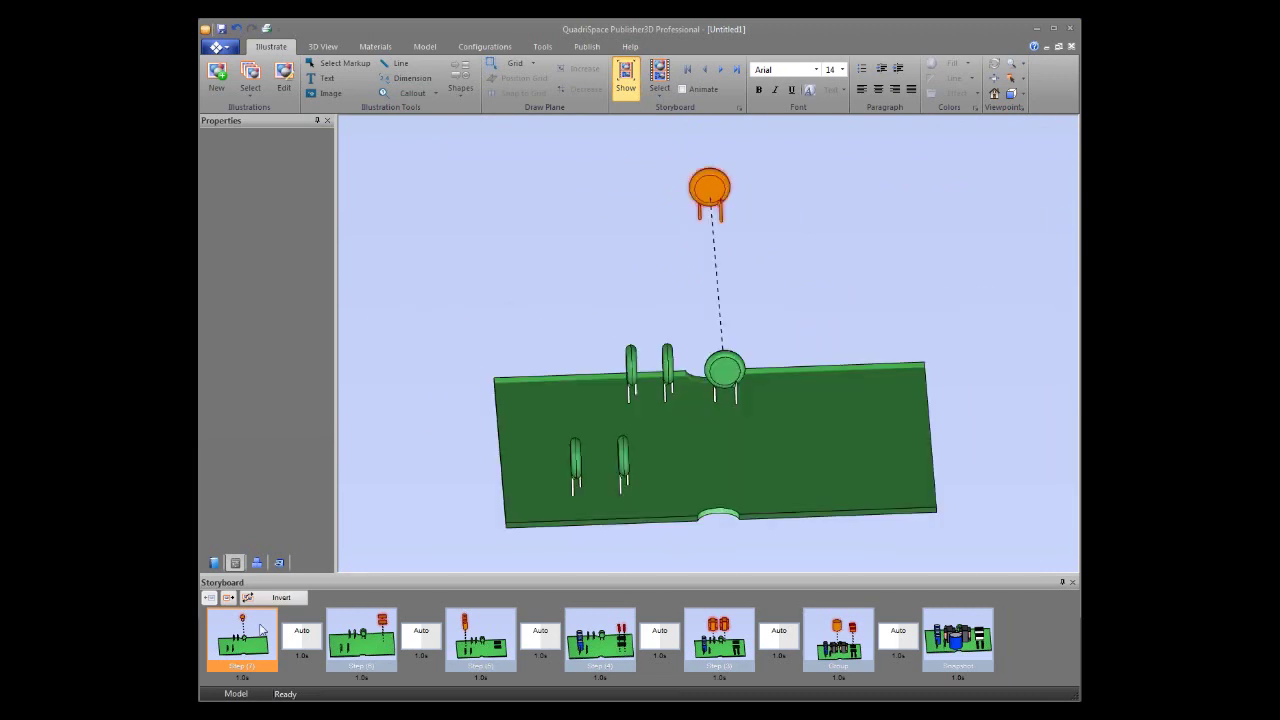
click(351, 640)
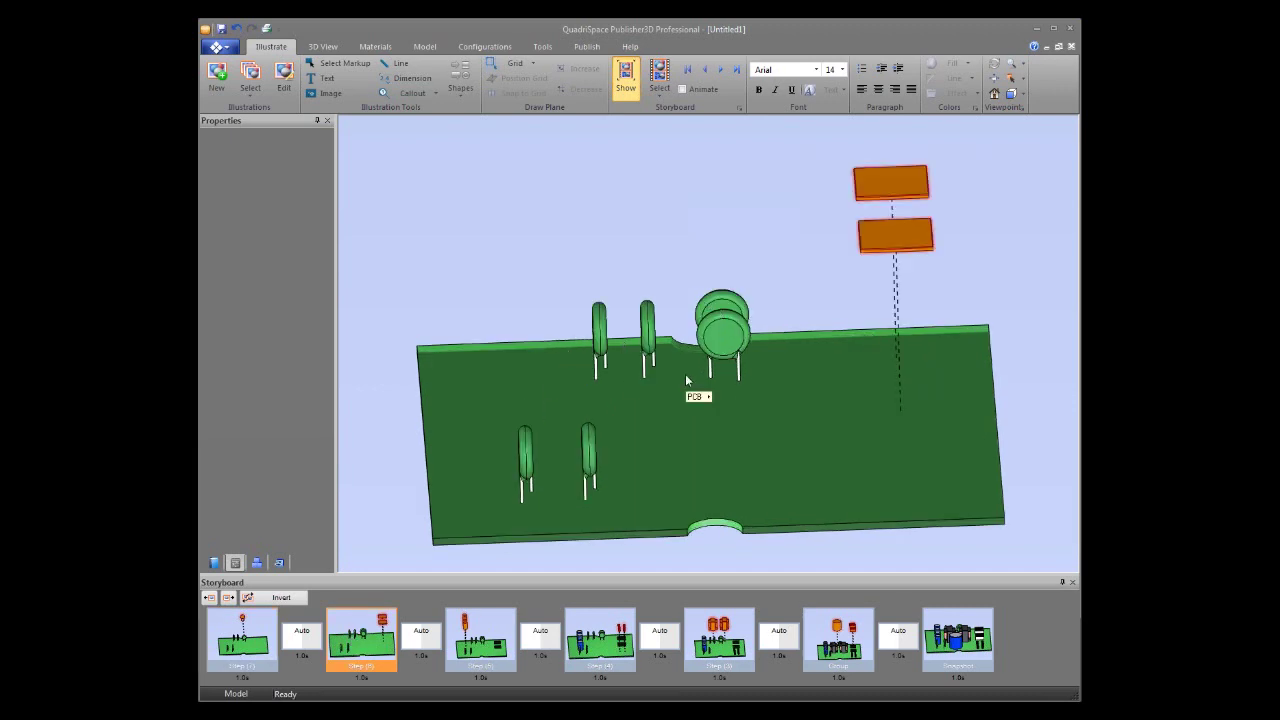
- Show the first storyboard frame, Step (7), from the Isometric viewpoint and center the board in the view
click(242, 640)
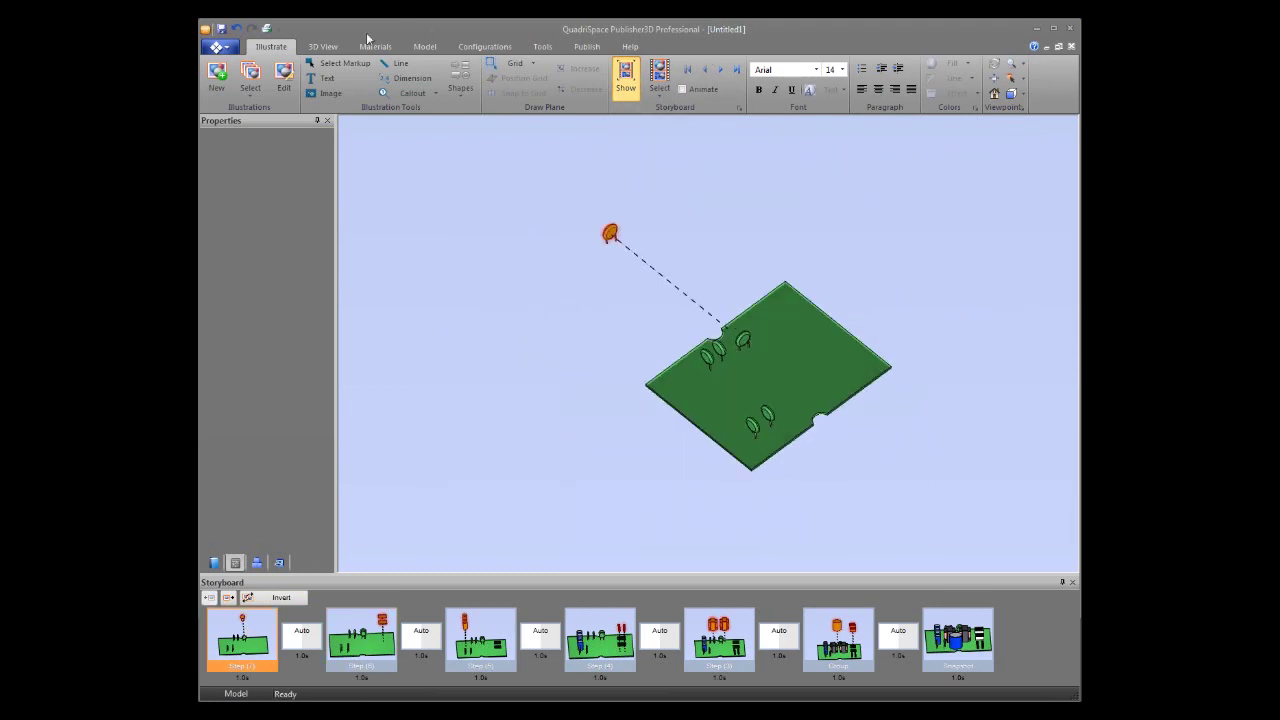
click(326, 47)
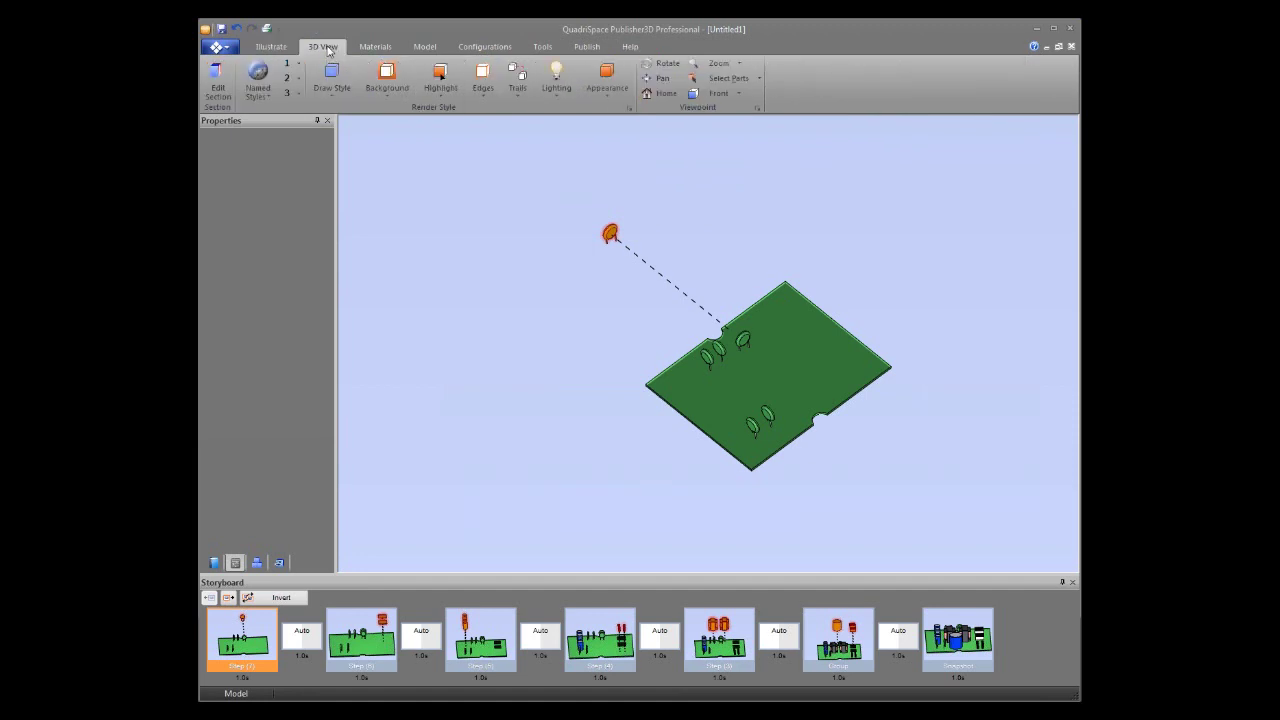
click(741, 93)
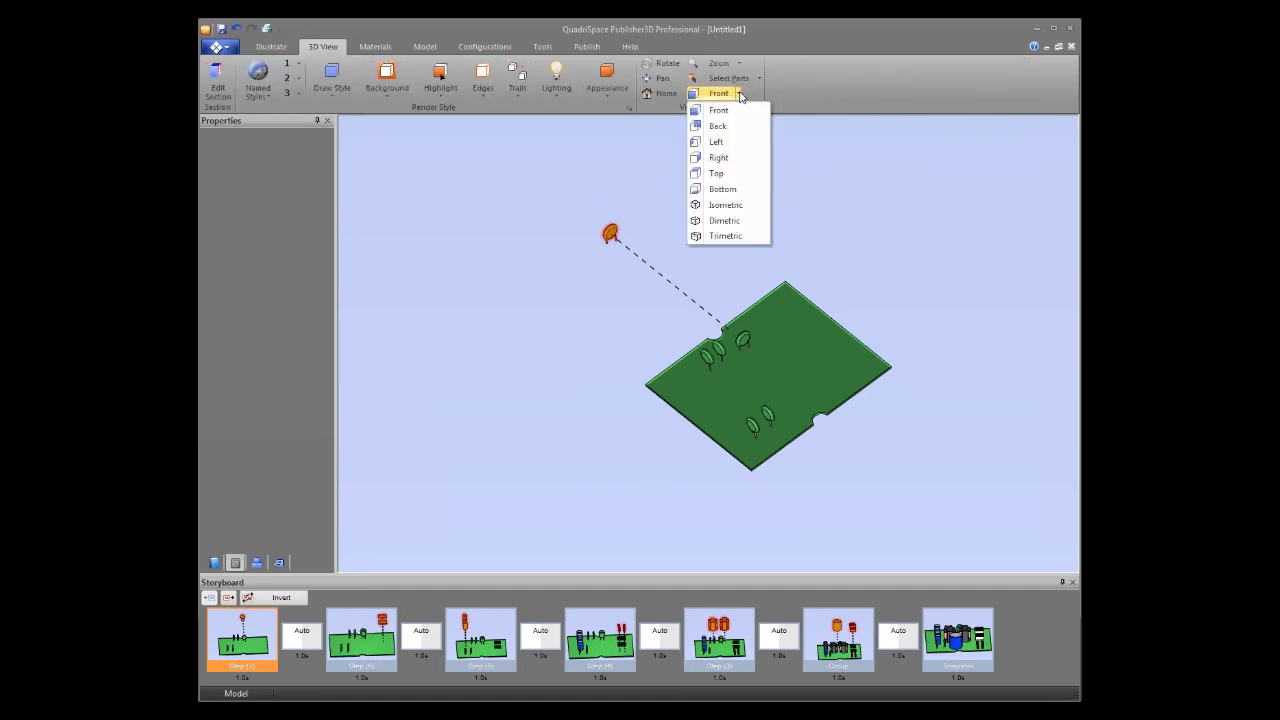
click(733, 203)
drag(833, 481, 746, 455)
scroll(771, 443, up, 1)
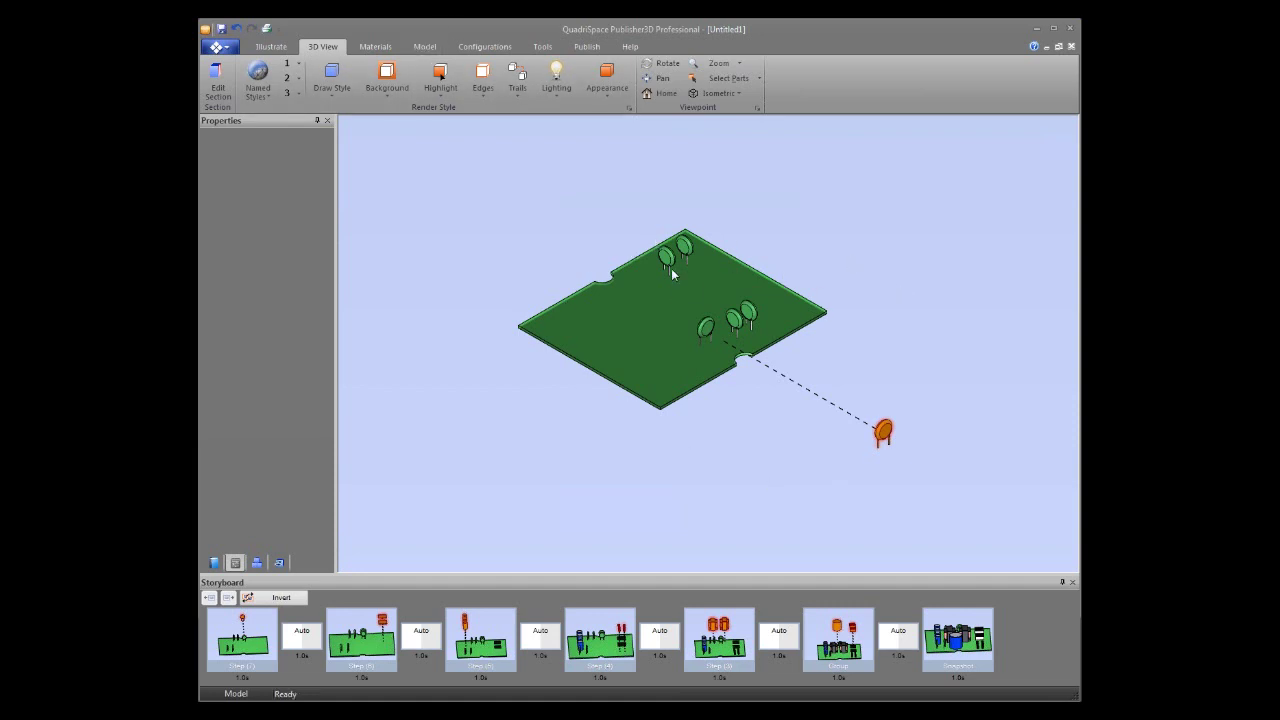
- Set the 3D view's background colour to white and the highlight colour to red
click(376, 49)
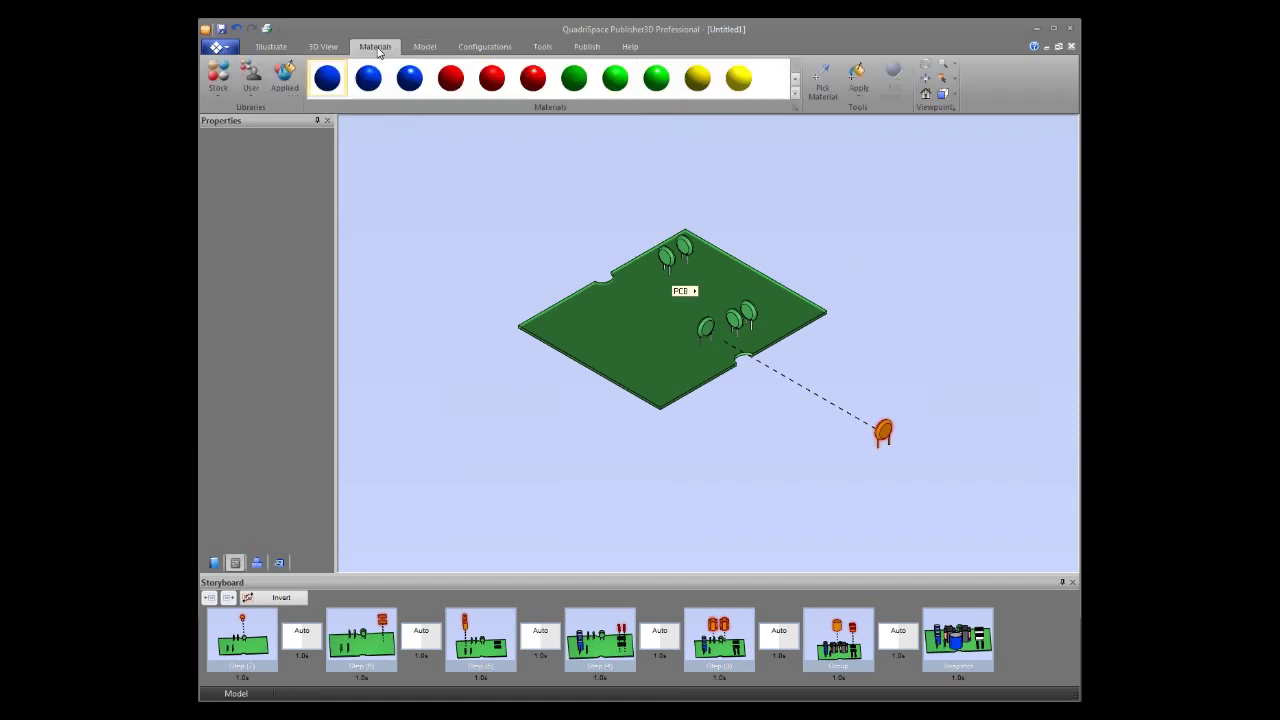
click(318, 47)
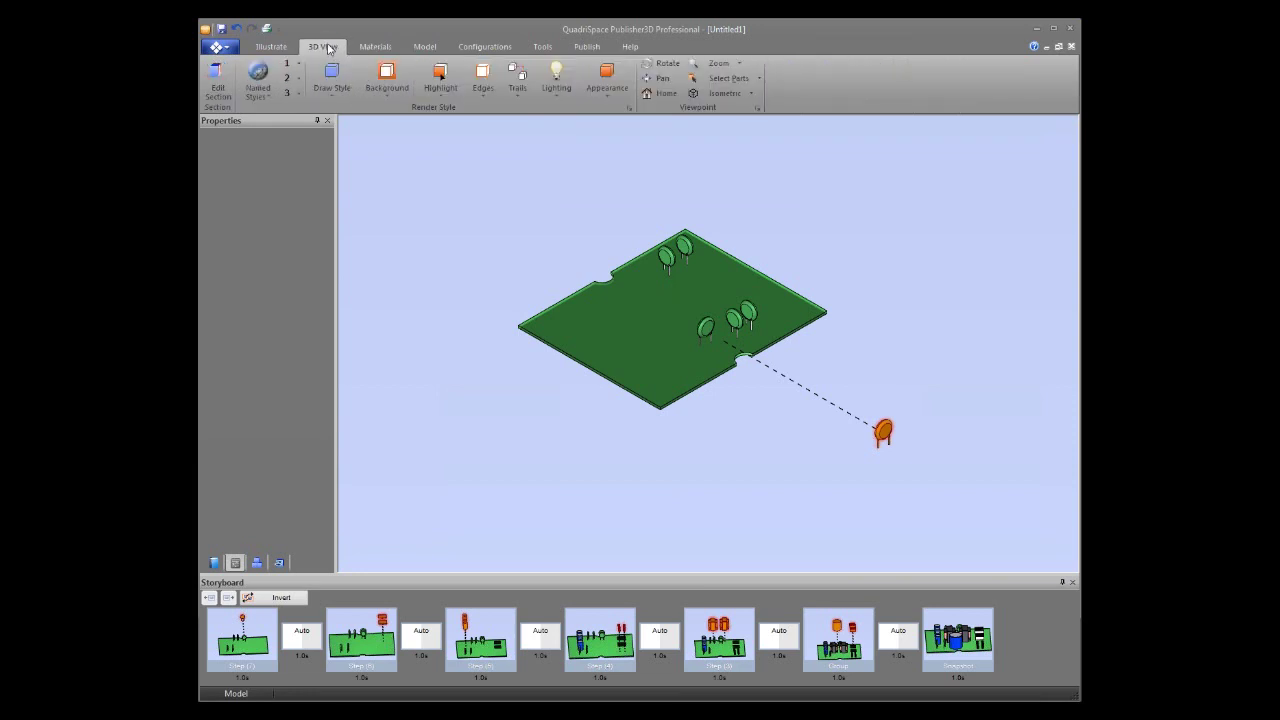
click(387, 76)
click(369, 127)
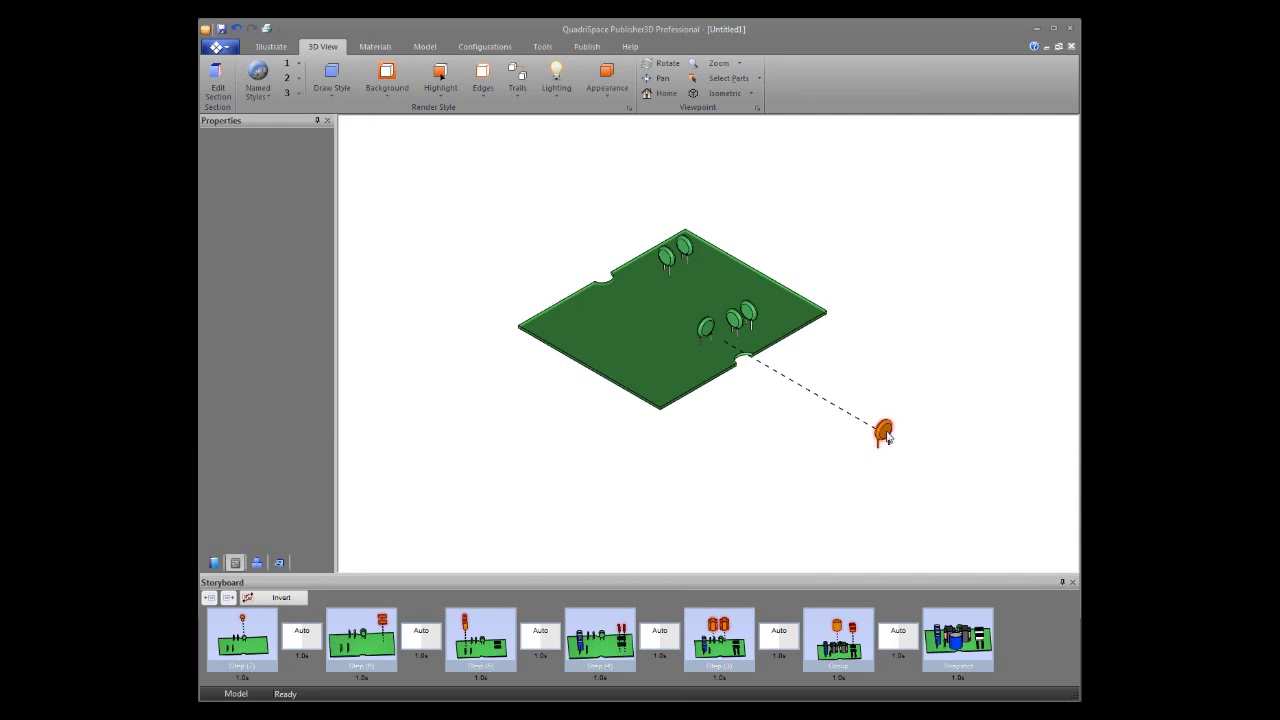
click(438, 94)
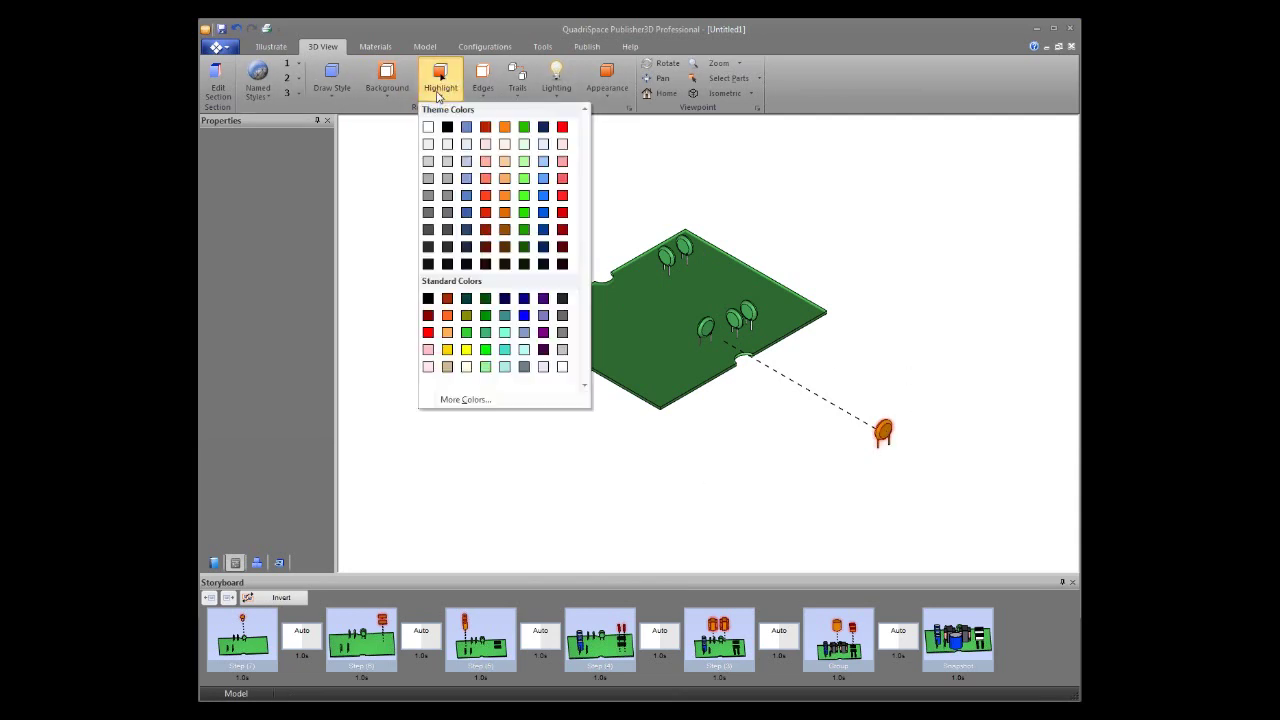
click(485, 127)
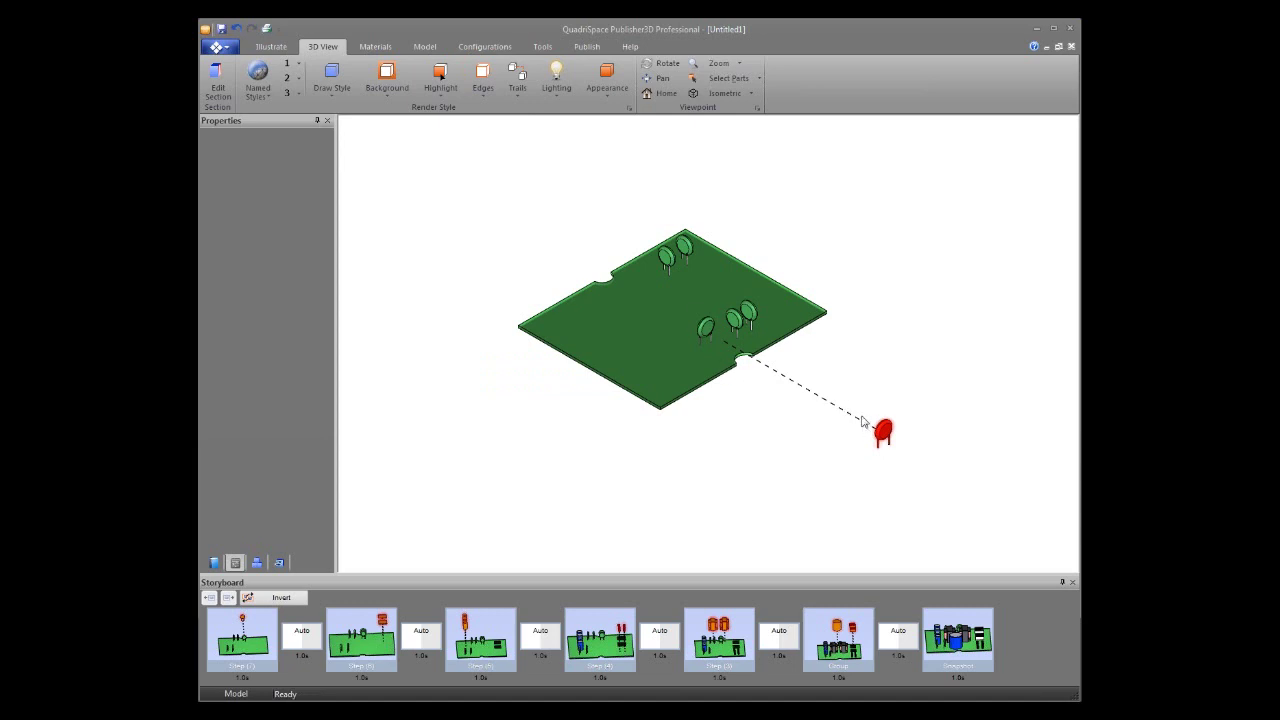
- Generate another Exploded View storyboard with Reverse Steps, Select Parts Being Assembled, Hide Unassembled Parts and Include a view for the Assembled State enabled
click(277, 48)
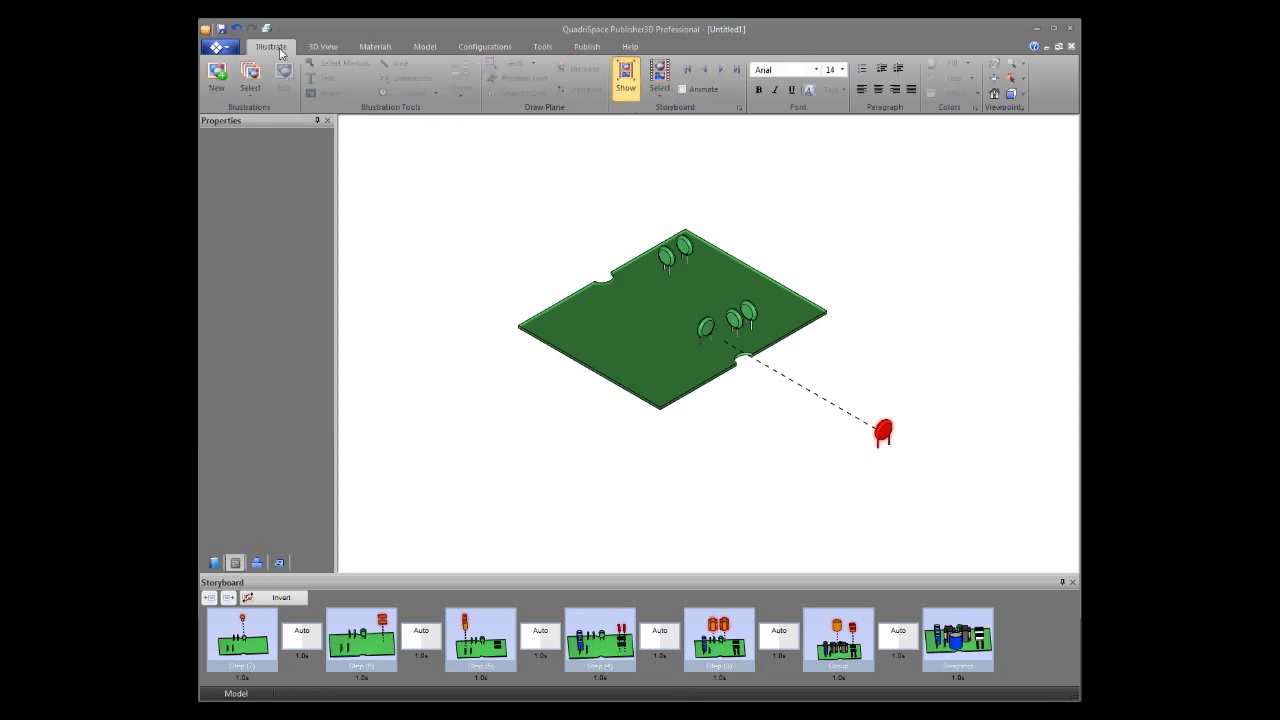
click(660, 86)
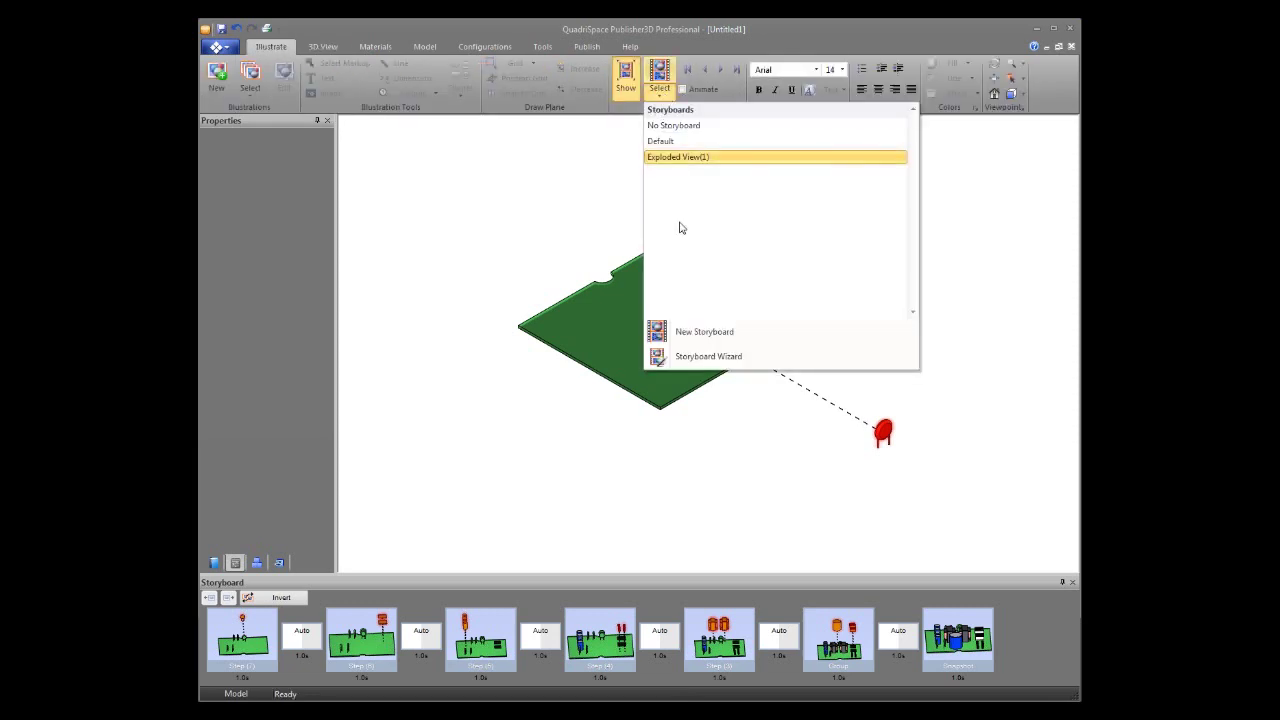
click(709, 357)
click(584, 313)
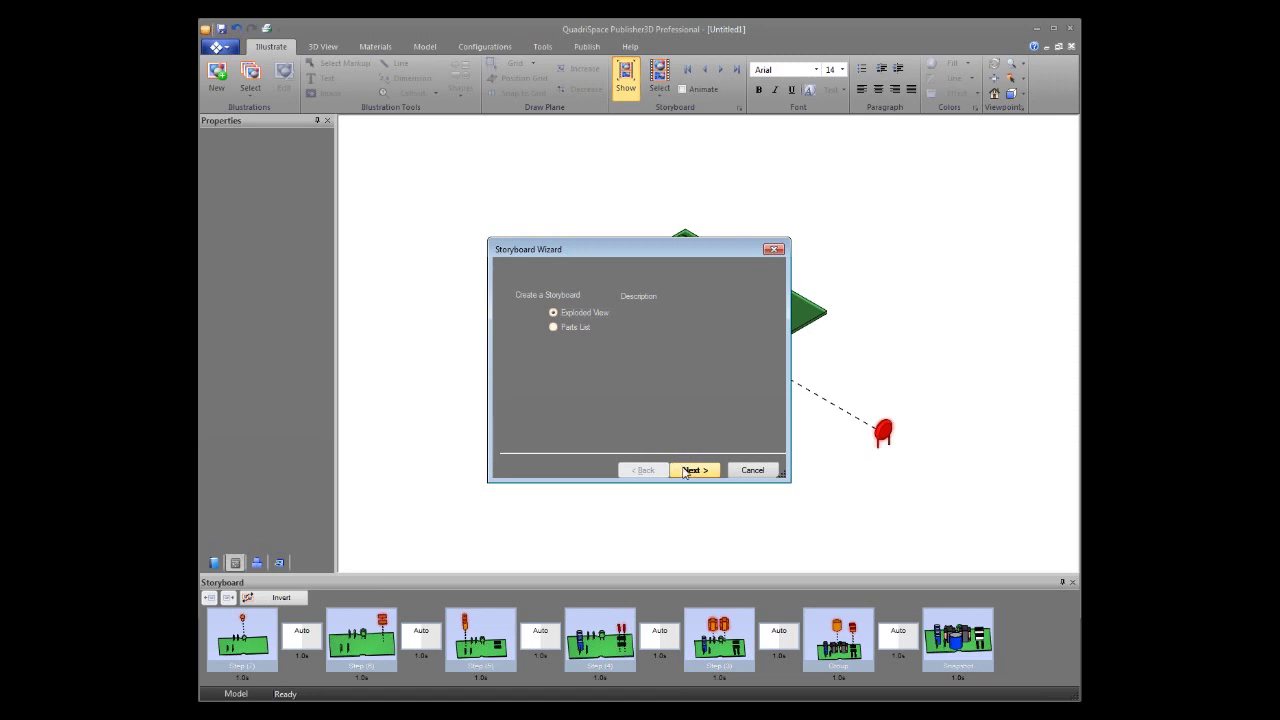
click(691, 469)
click(538, 333)
click(538, 347)
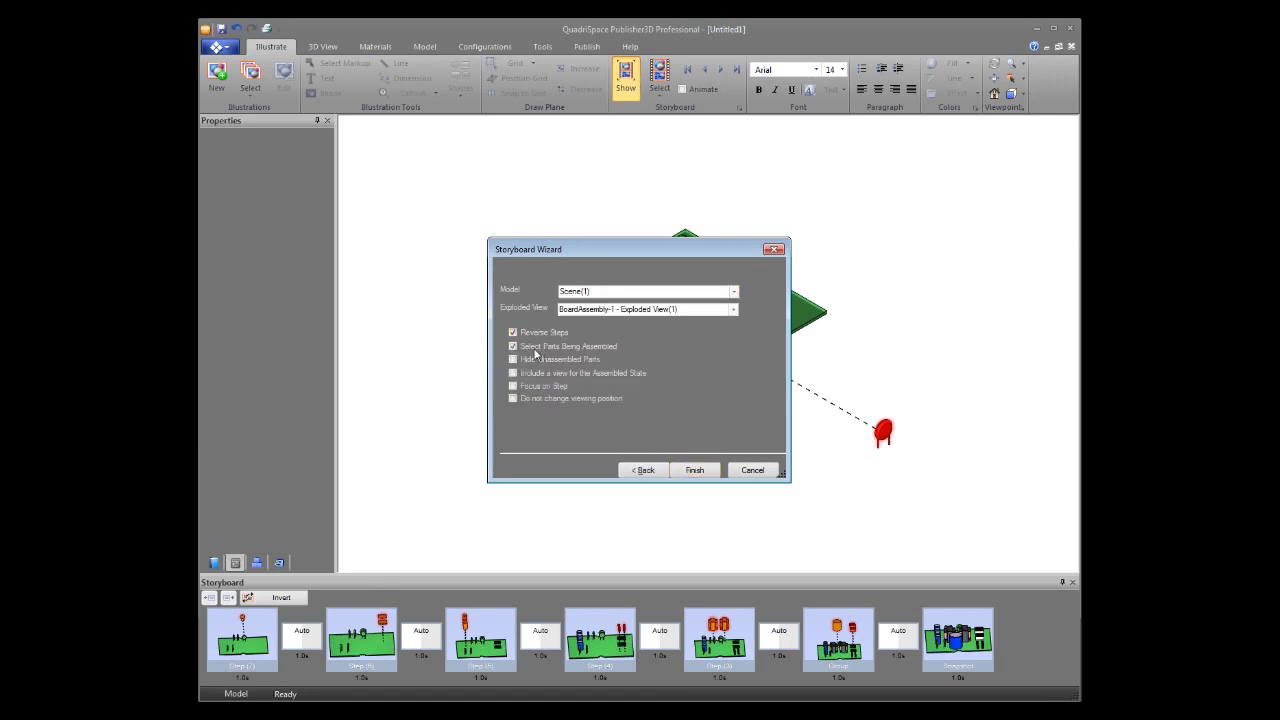
click(538, 362)
click(538, 374)
click(697, 472)
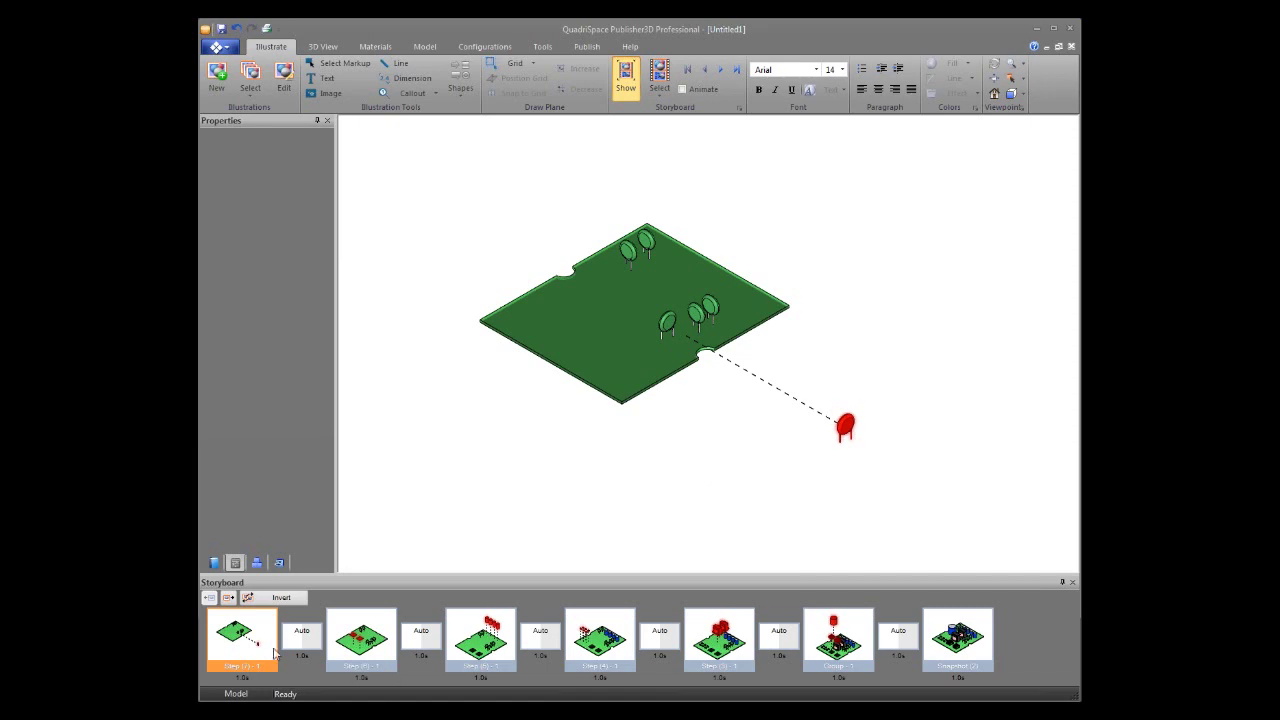
- Examine the new storyboard's frames one after another, from the second frame to the final assembled snapshot
click(379, 648)
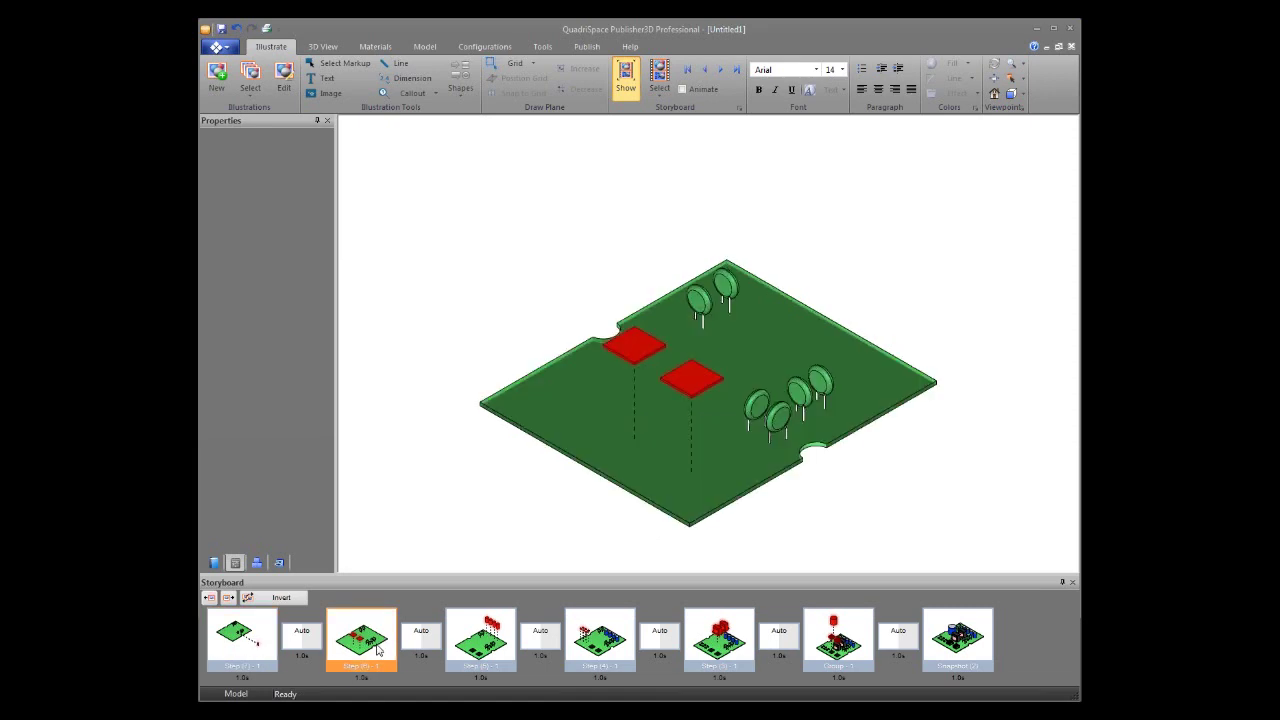
click(474, 648)
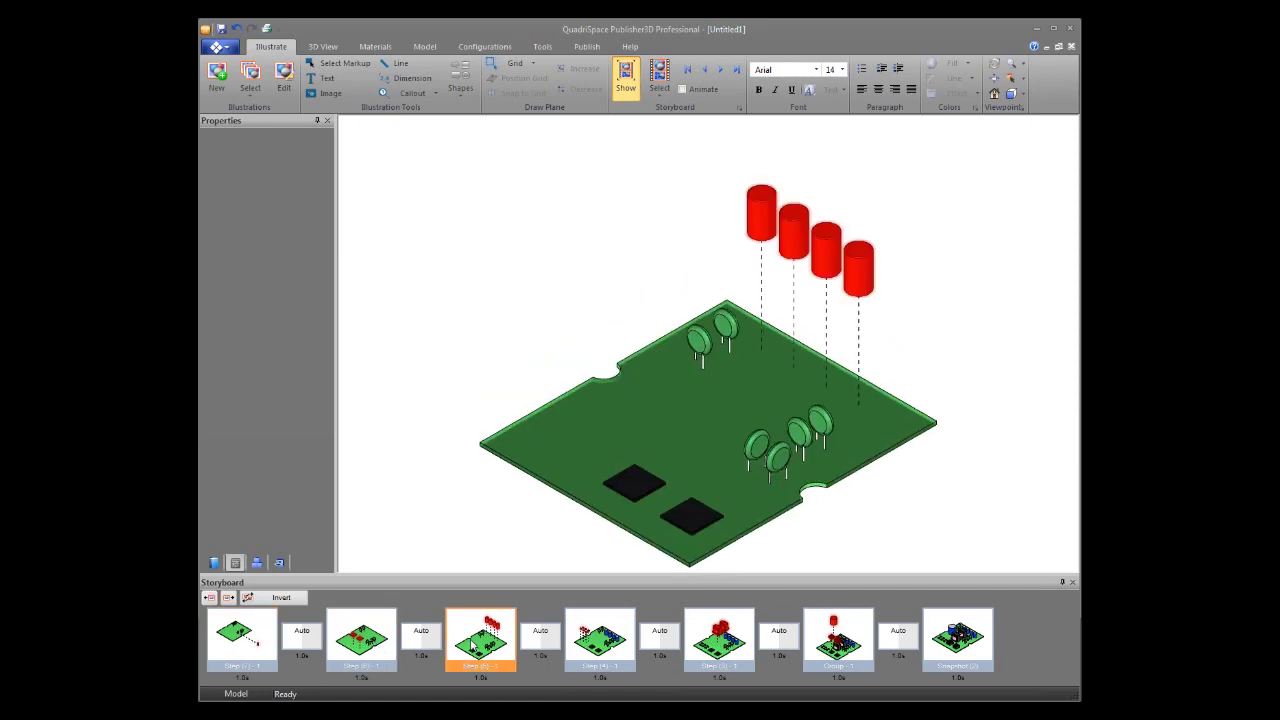
click(595, 632)
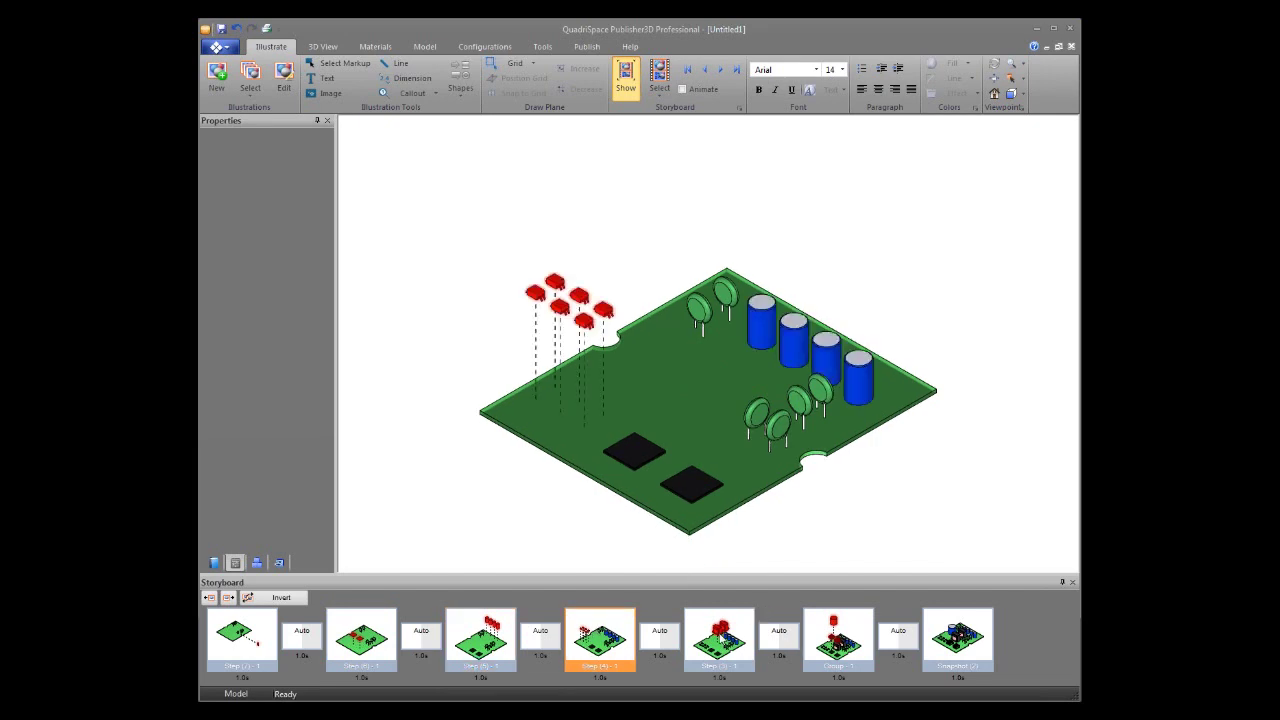
click(722, 640)
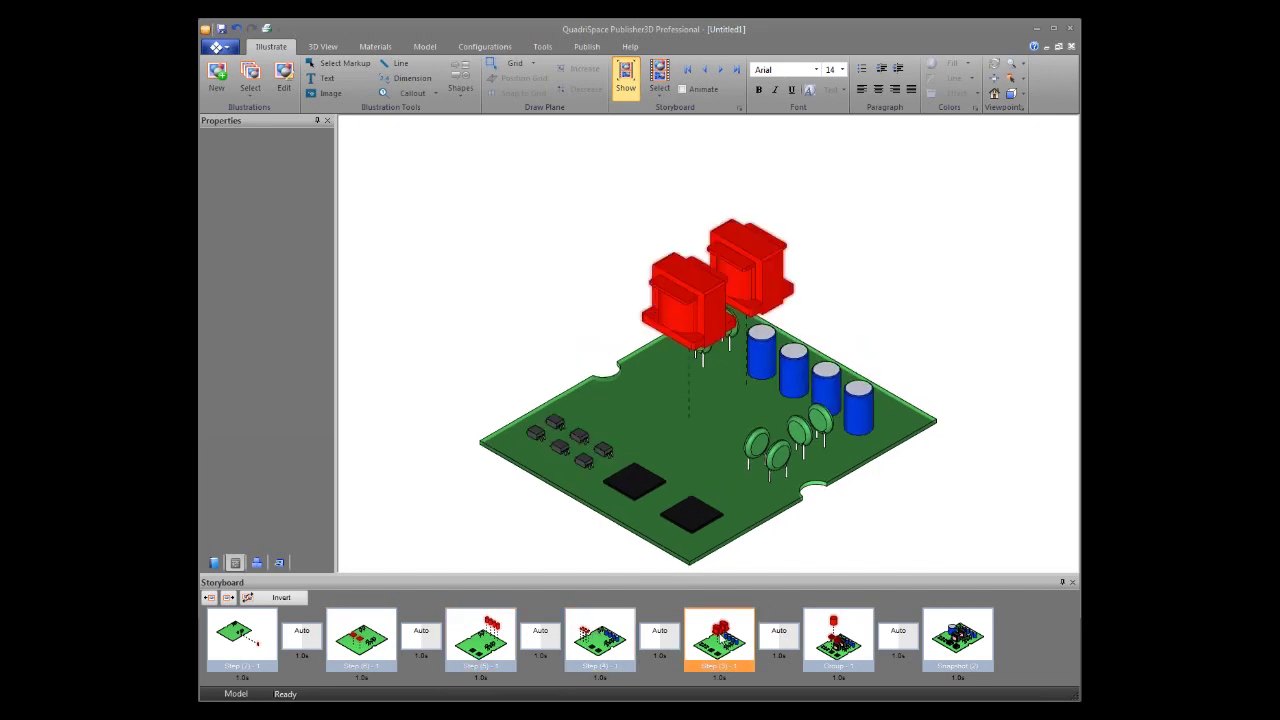
click(841, 629)
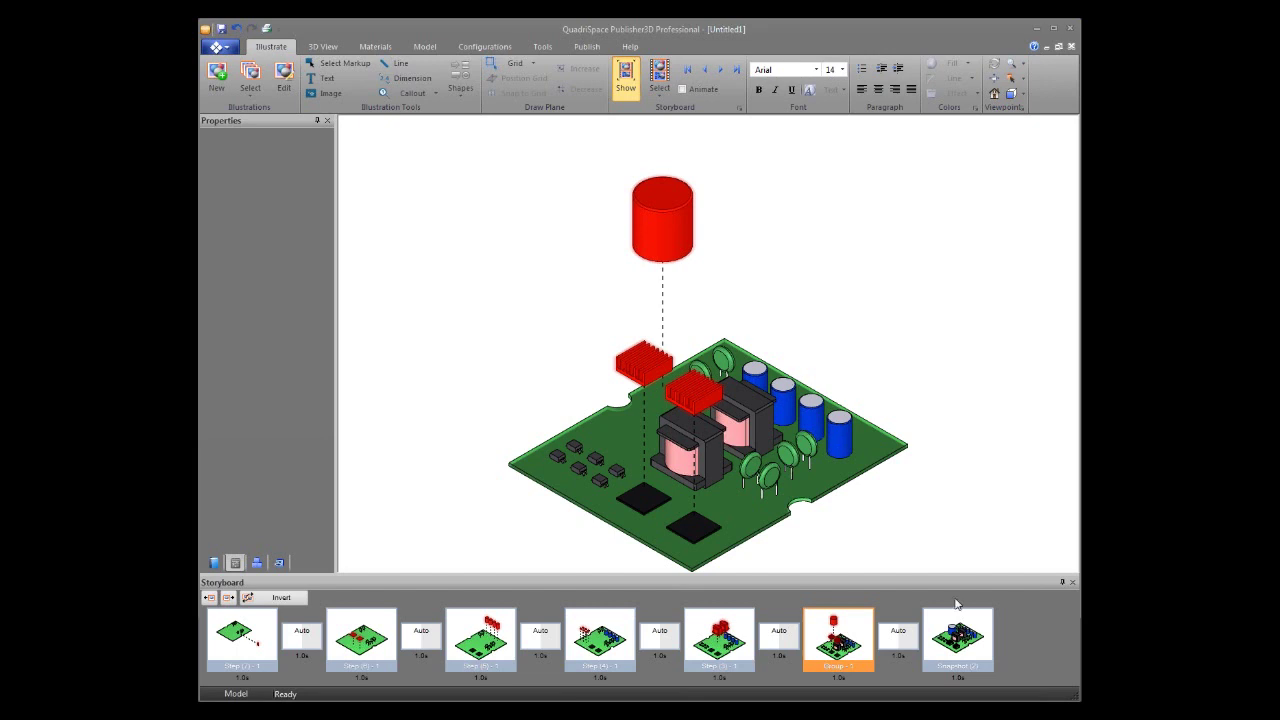
click(967, 632)
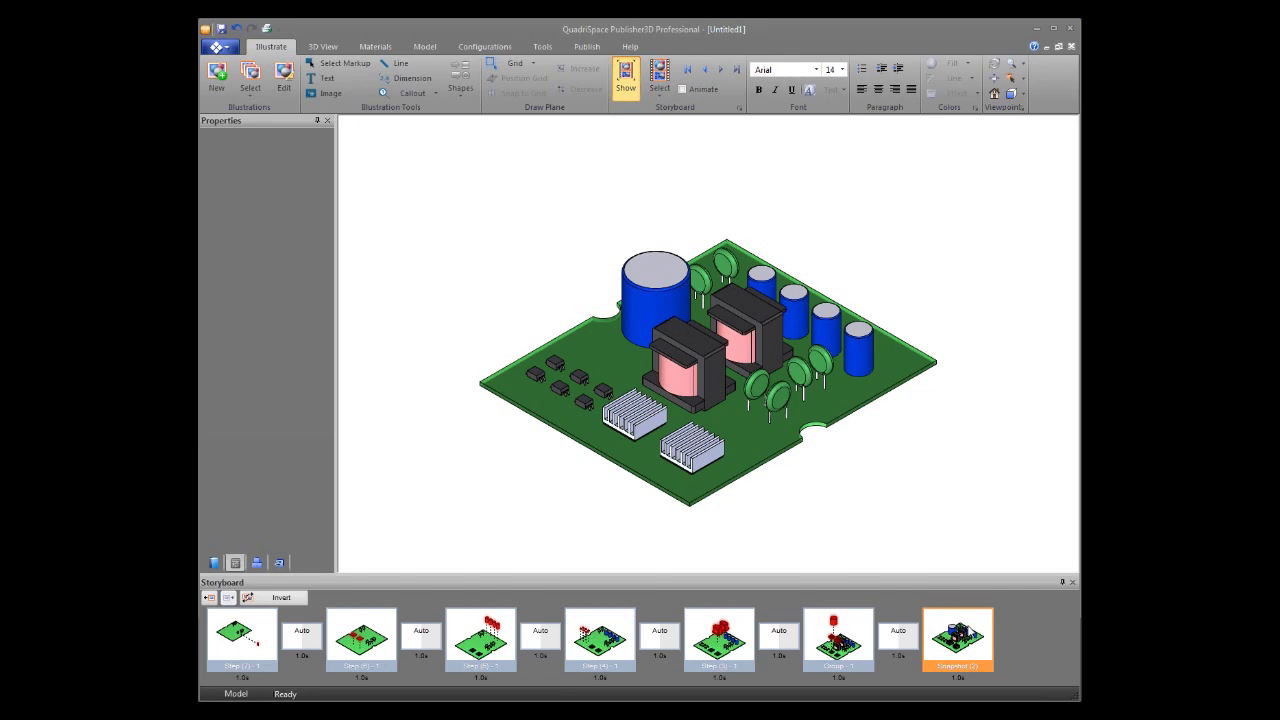
- Activate the Master configuration of Scene(1) and close the storyboard display to view the whole power supply
click(214, 563)
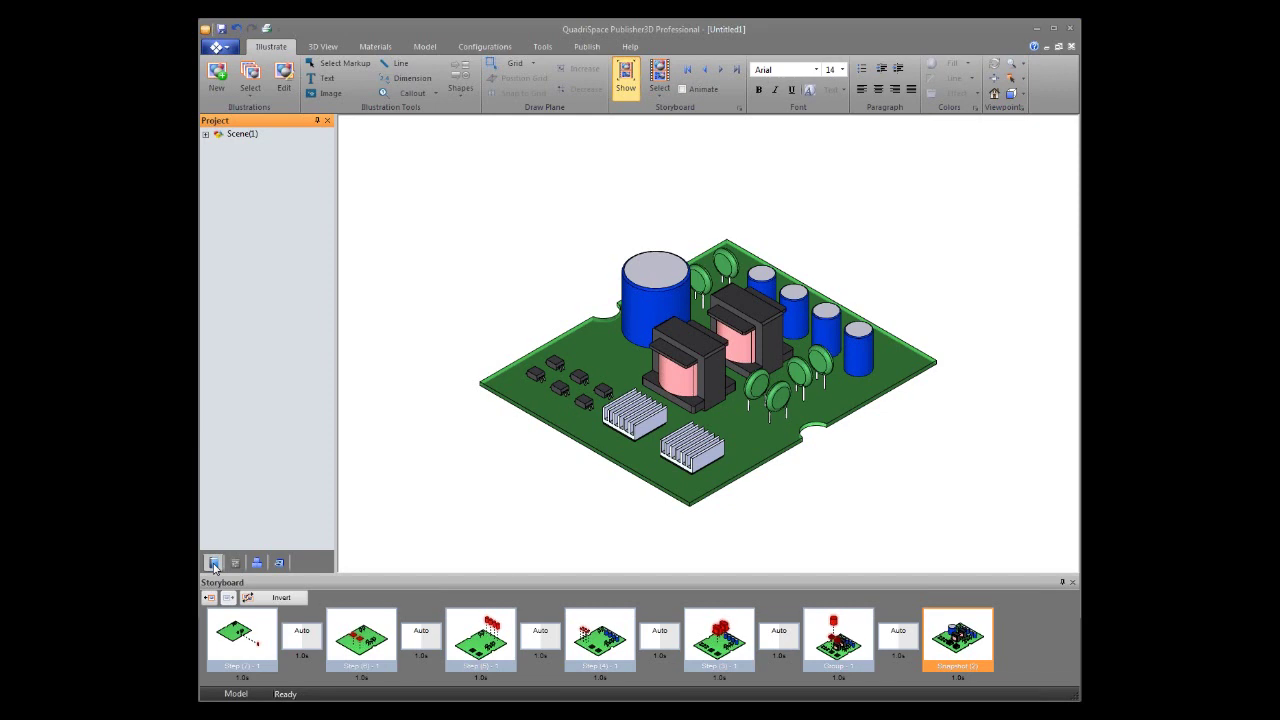
click(257, 563)
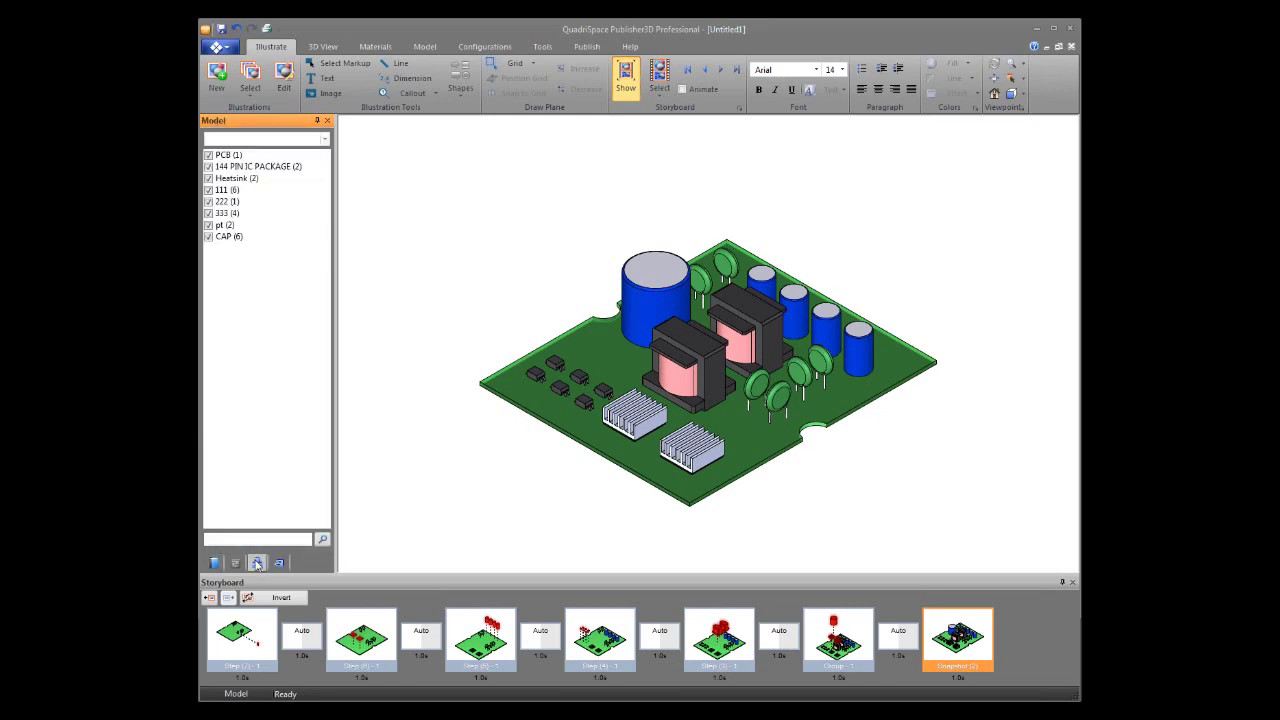
click(214, 563)
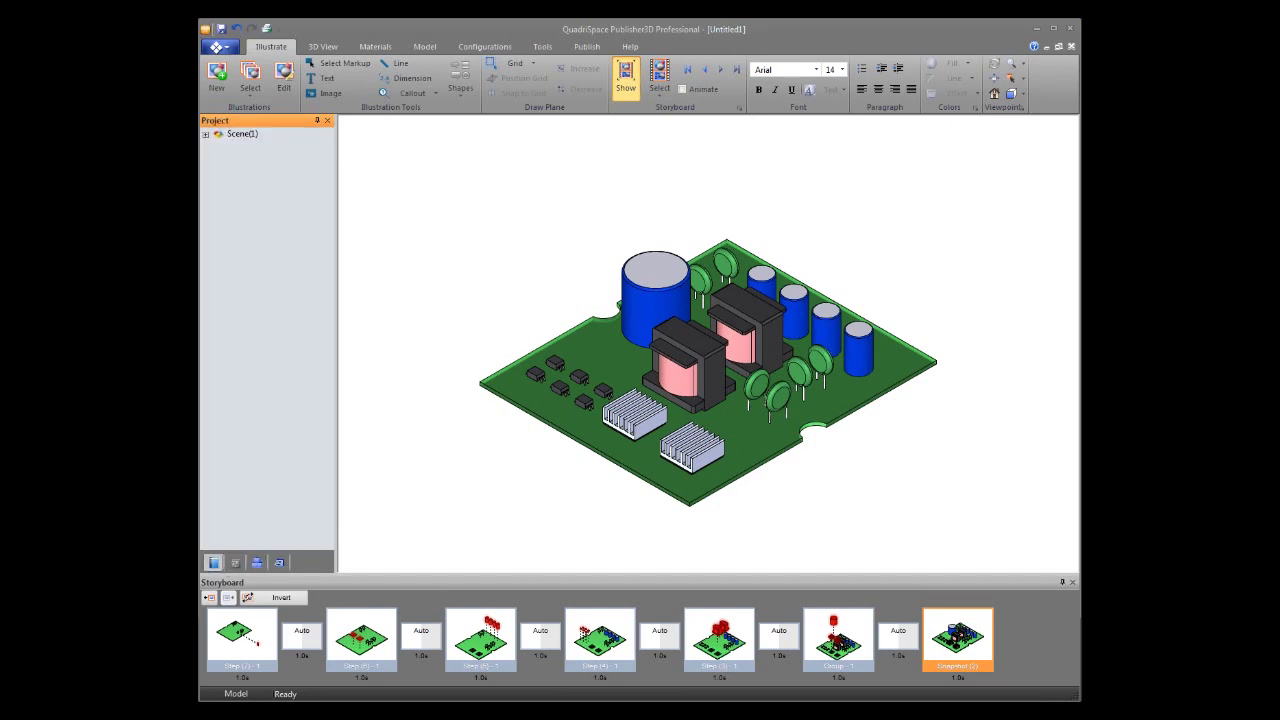
click(205, 134)
click(219, 171)
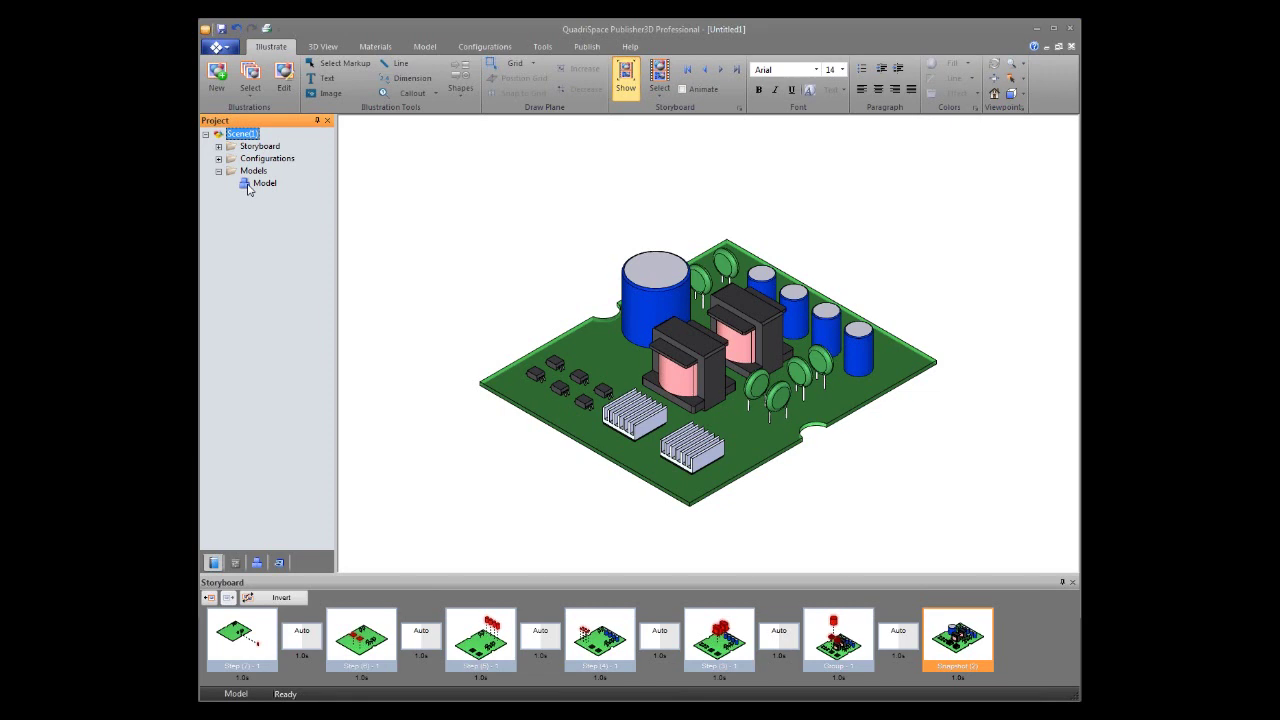
click(219, 158)
click(264, 171)
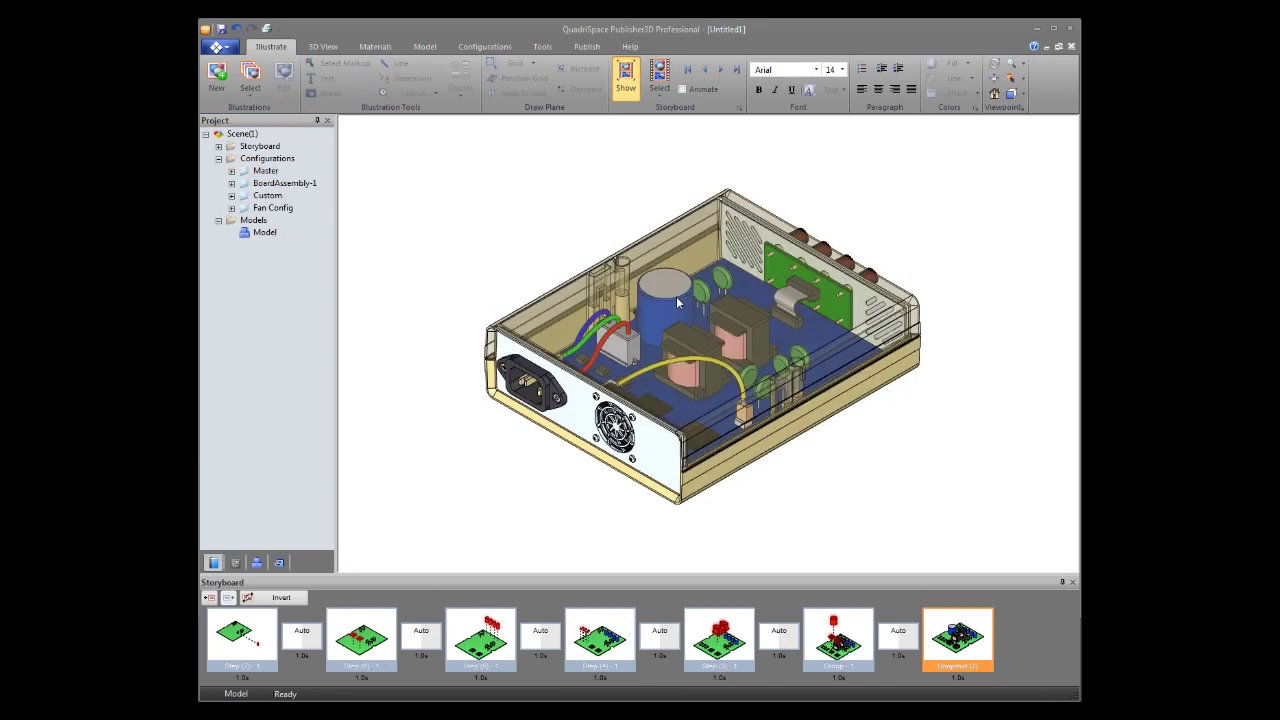
click(1072, 582)
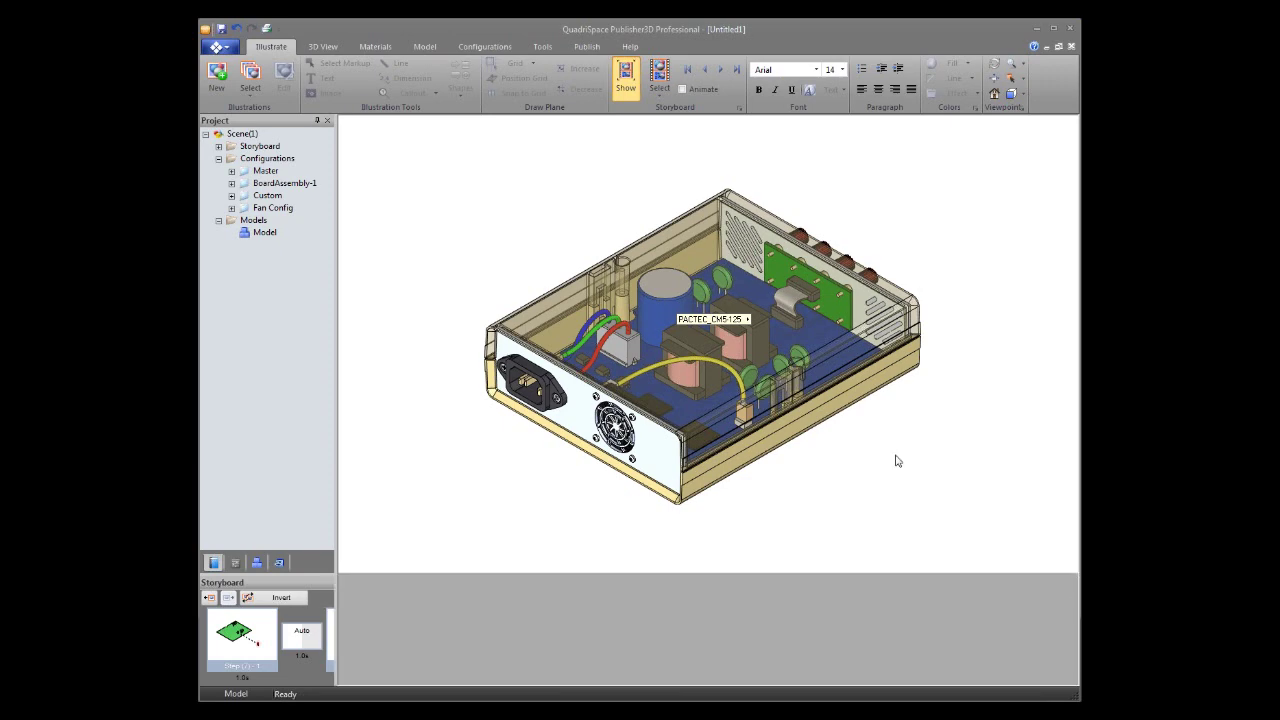
drag(888, 505, 854, 412)
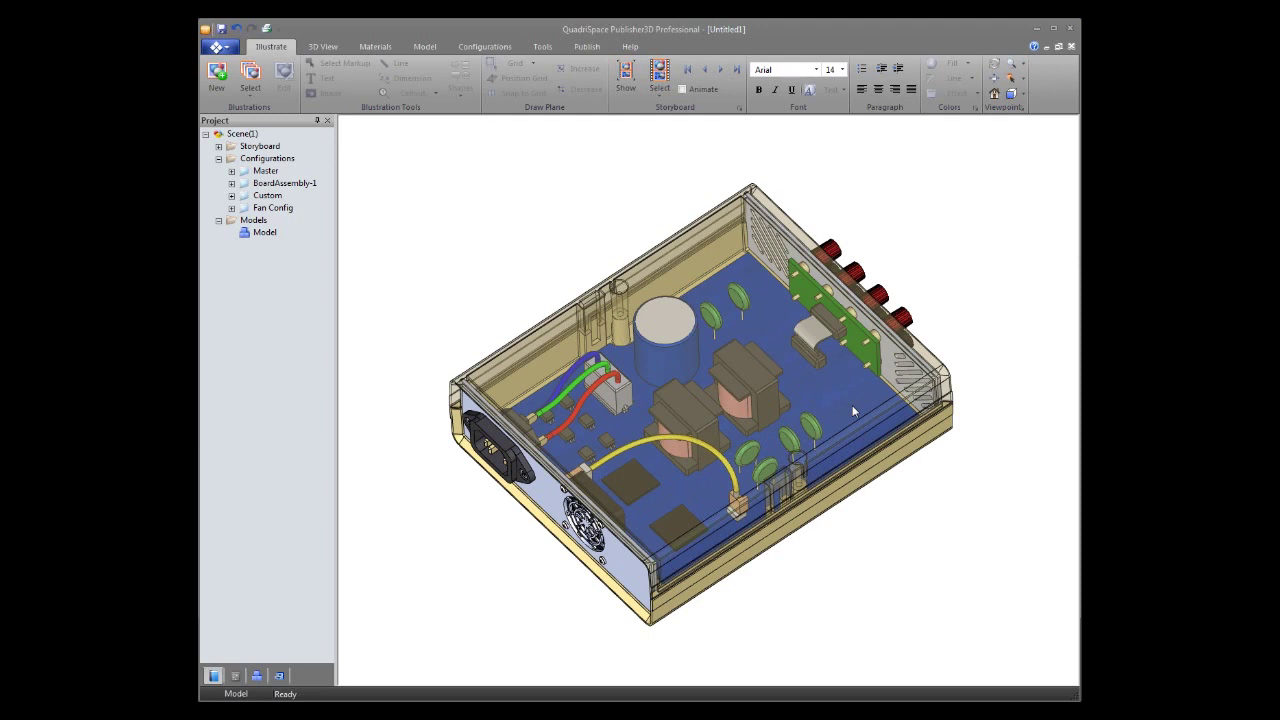
click(497, 48)
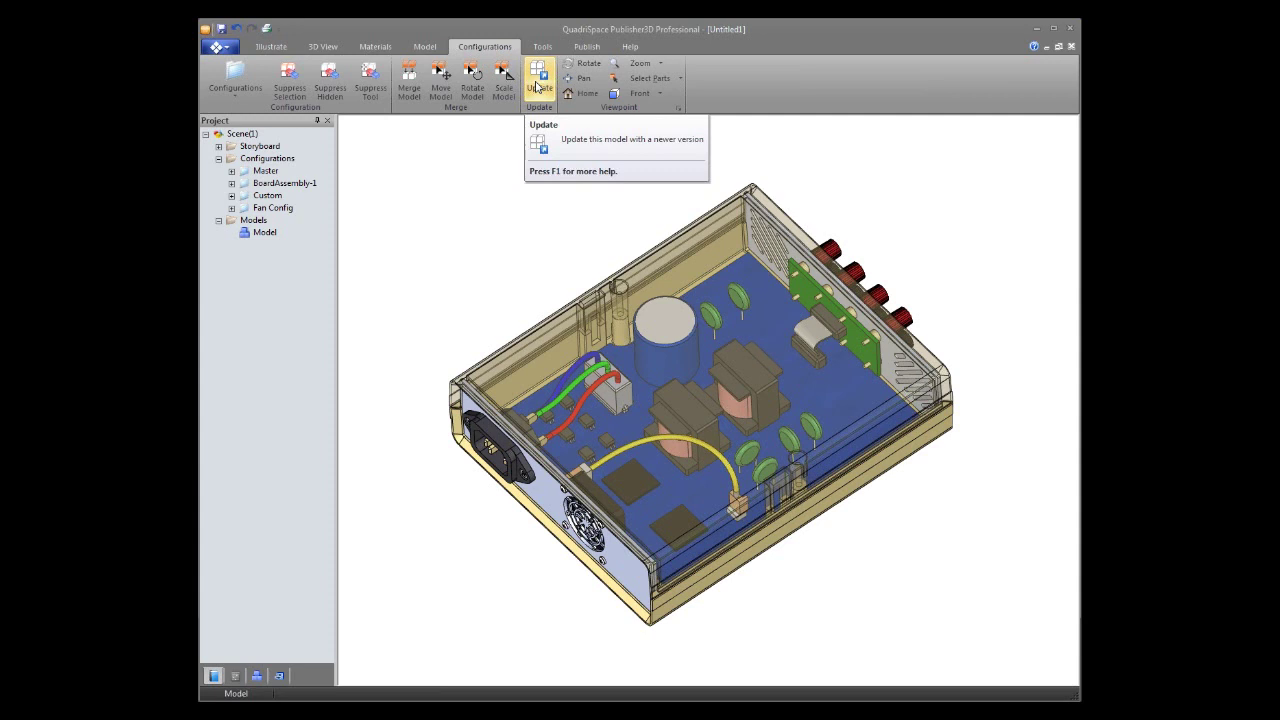
click(537, 88)
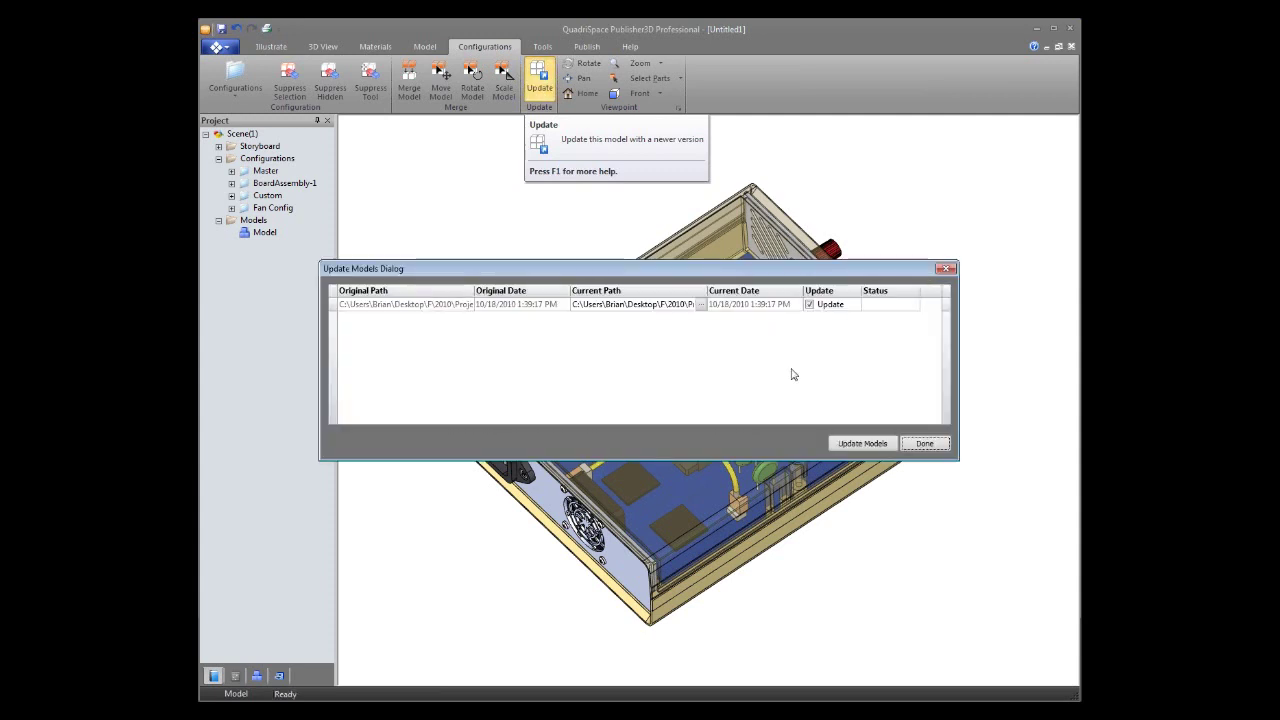
click(701, 304)
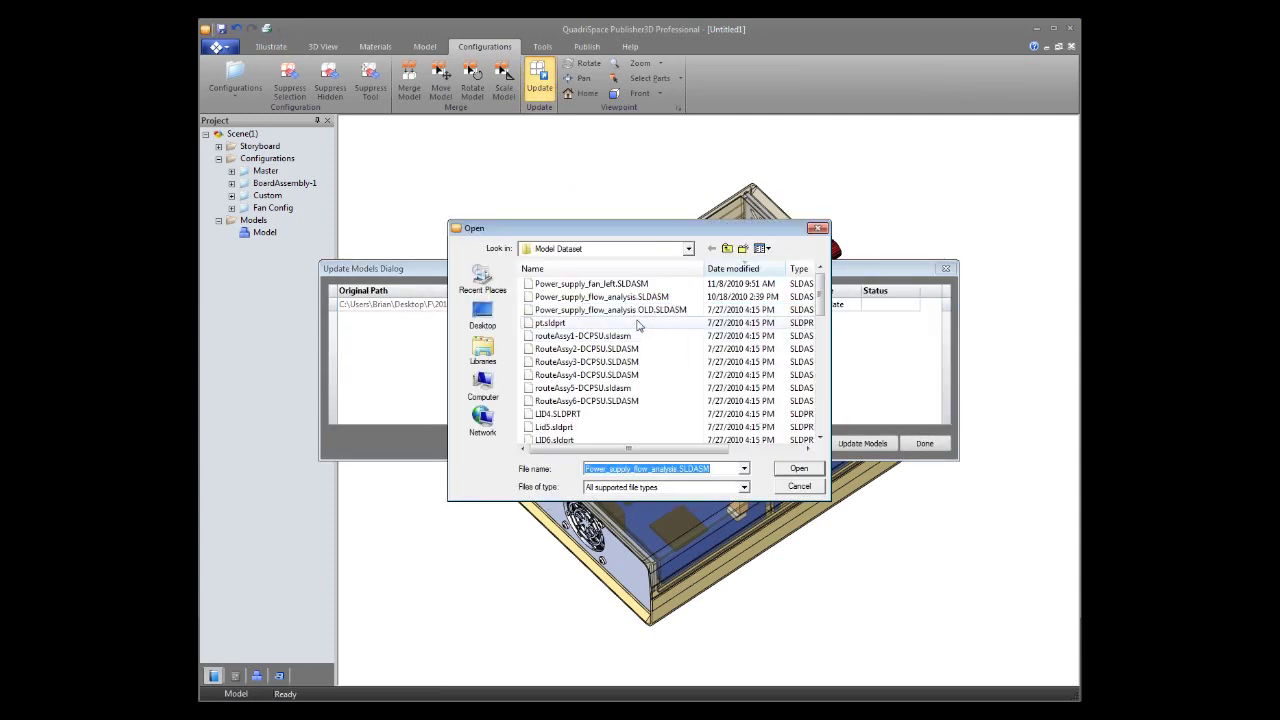
click(619, 287)
click(799, 468)
drag(723, 267, 632, 123)
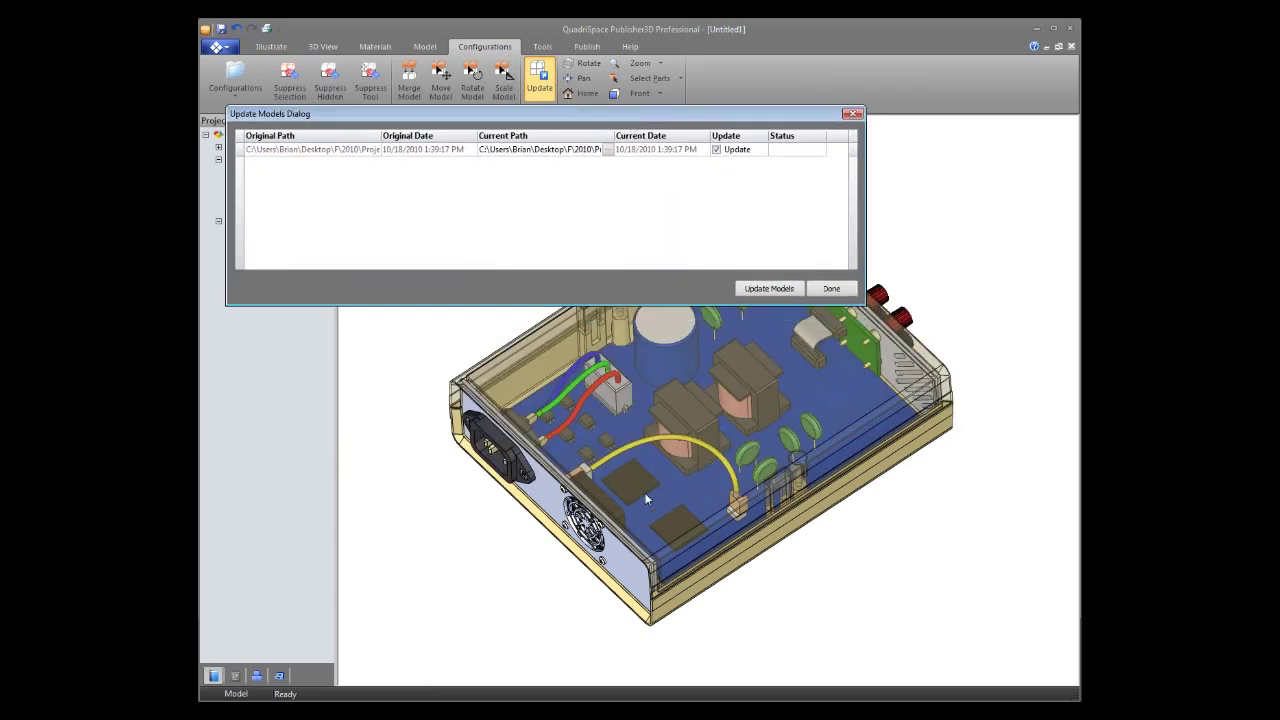
click(851, 114)
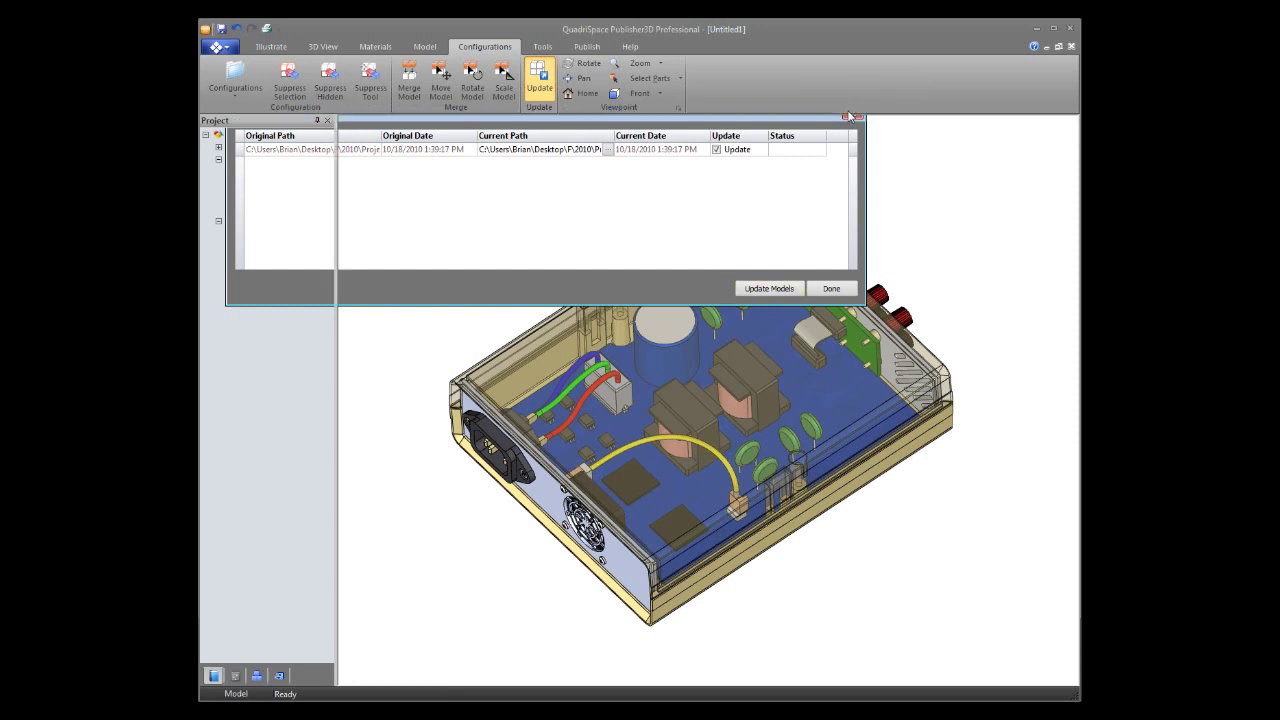
- Create a new configuration from all parts of the power supply
click(240, 100)
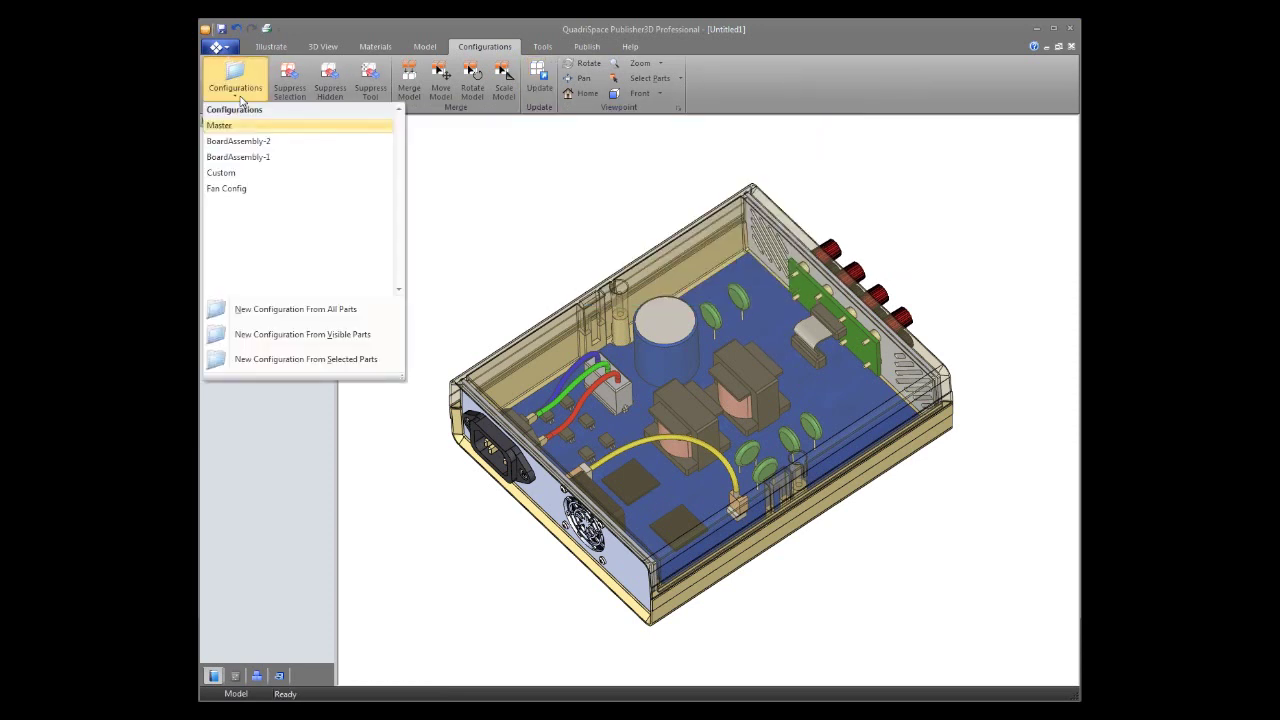
click(342, 312)
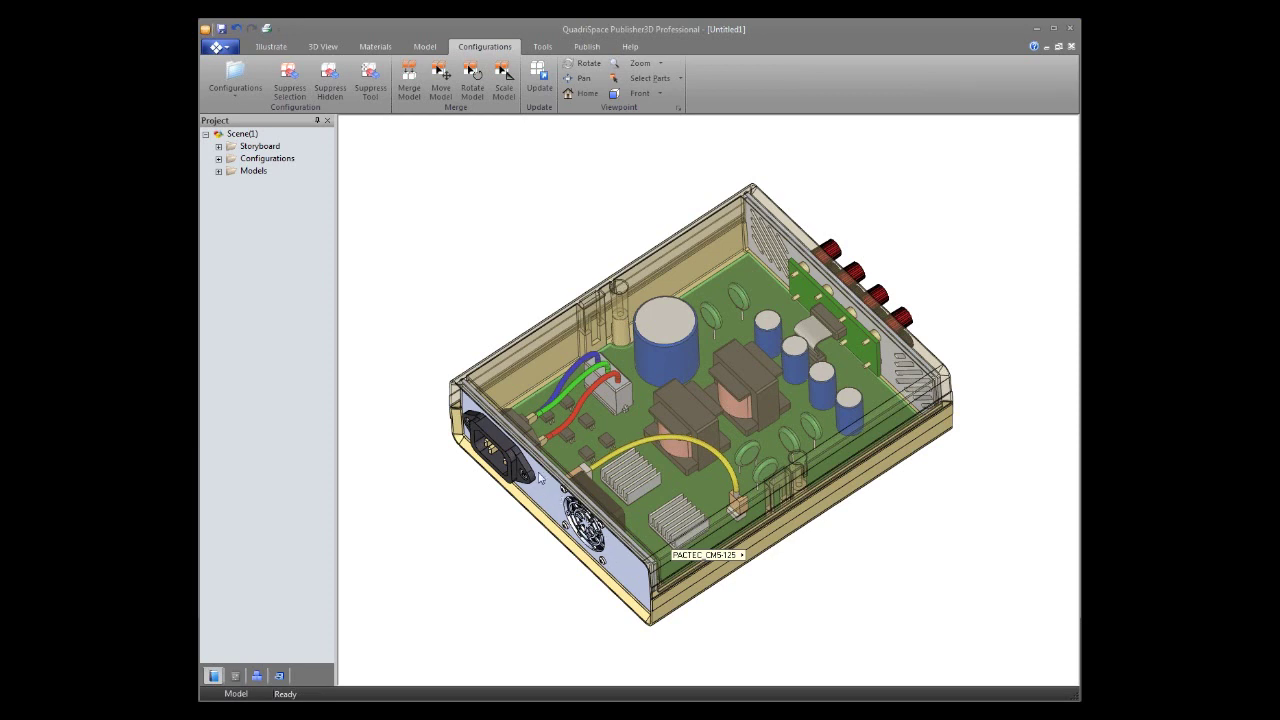
- Update the power supply model from a newly selected model file, ignoring all missing textures
click(539, 80)
click(690, 305)
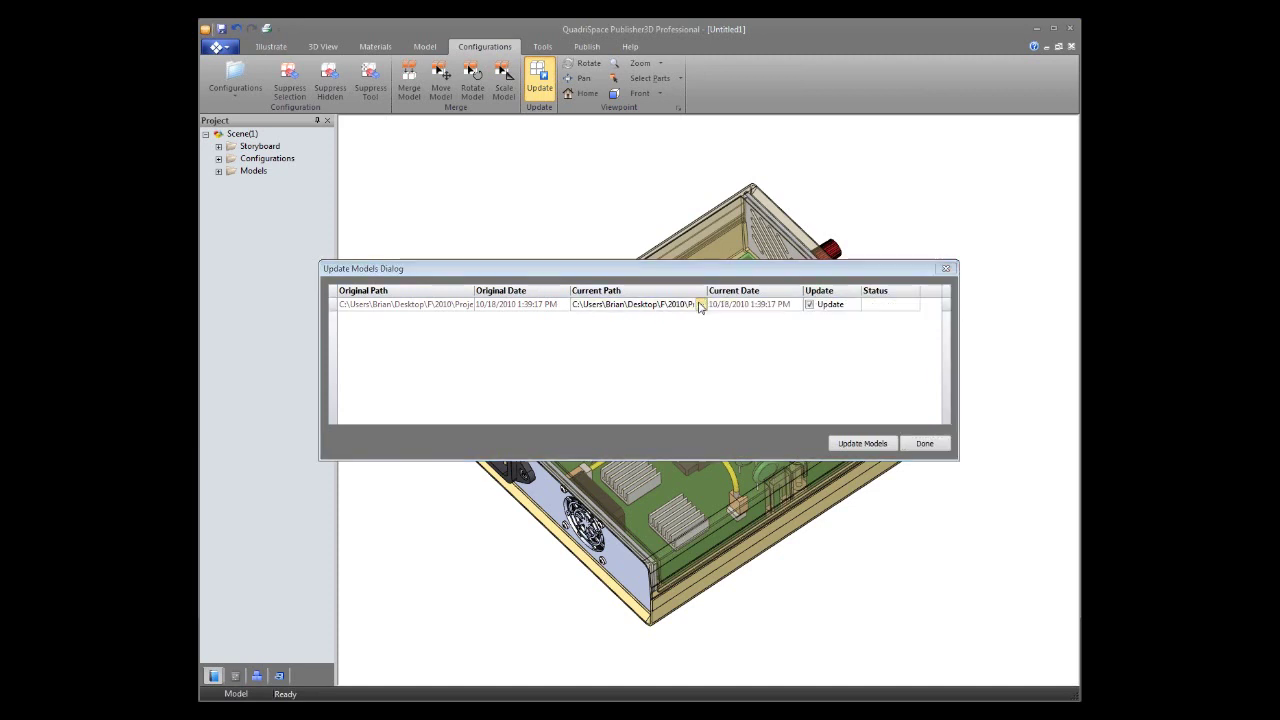
click(700, 305)
click(768, 283)
key(Return)
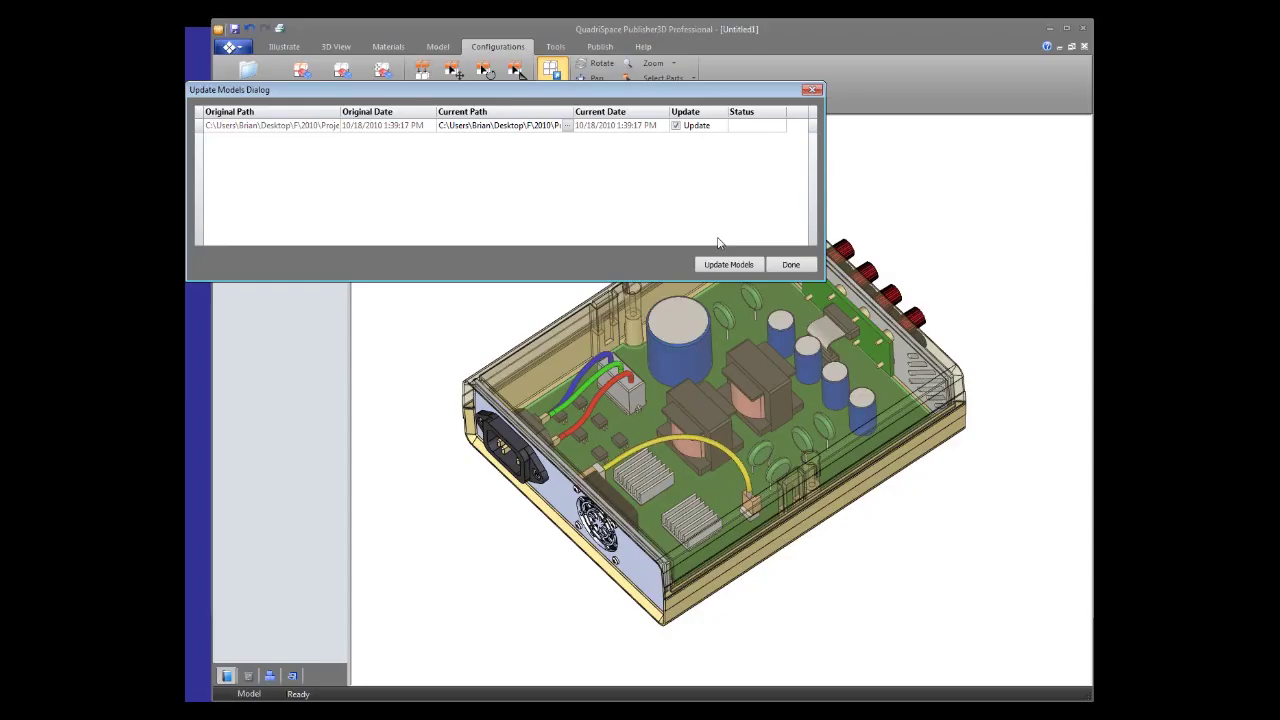
click(716, 266)
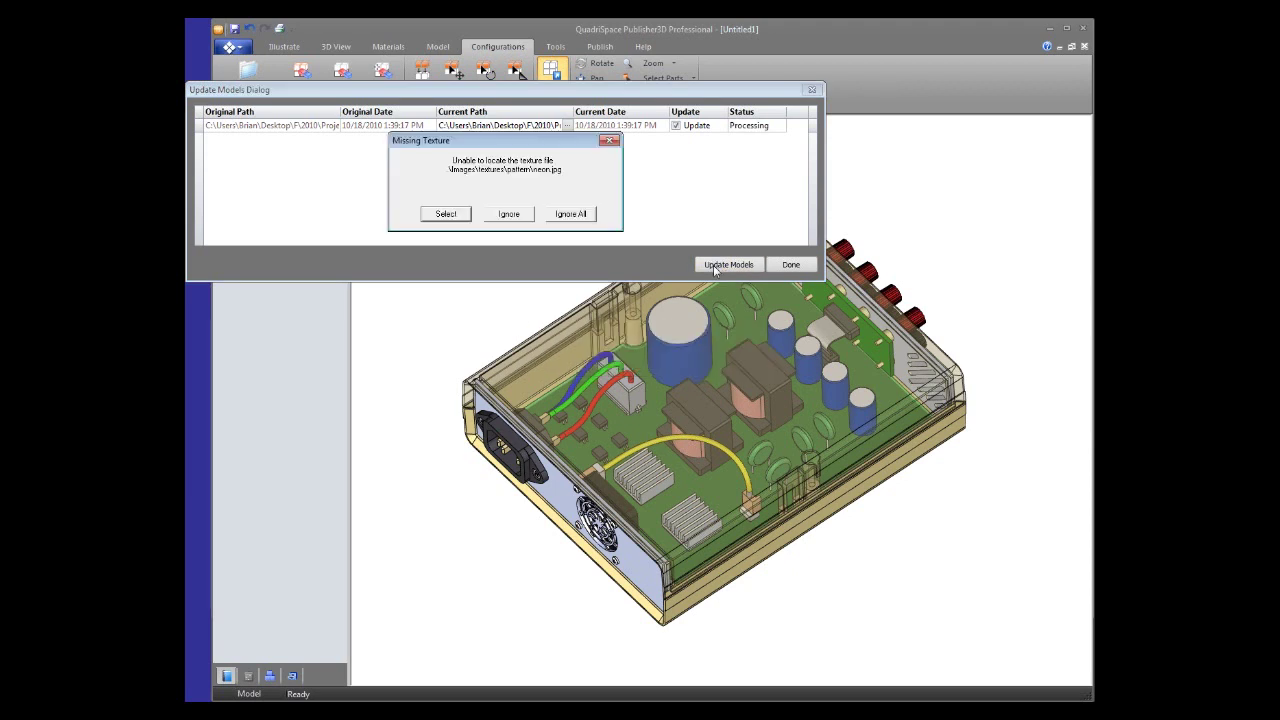
click(576, 216)
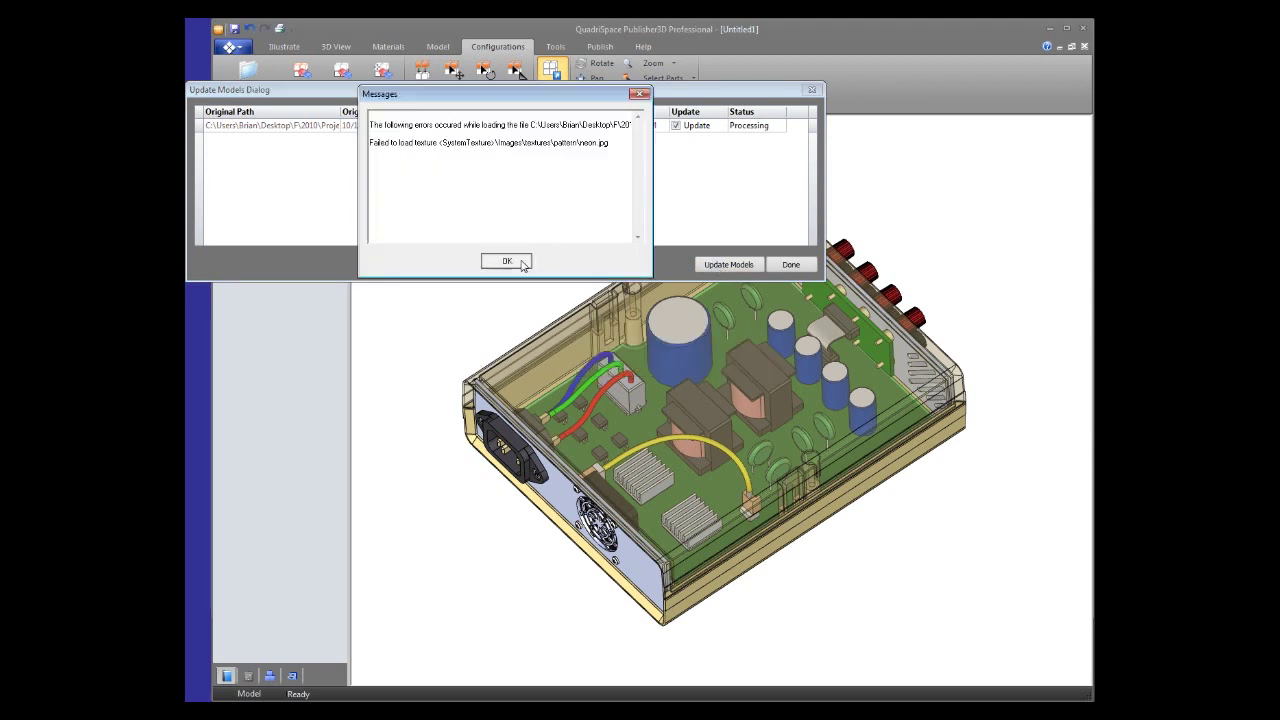
click(506, 258)
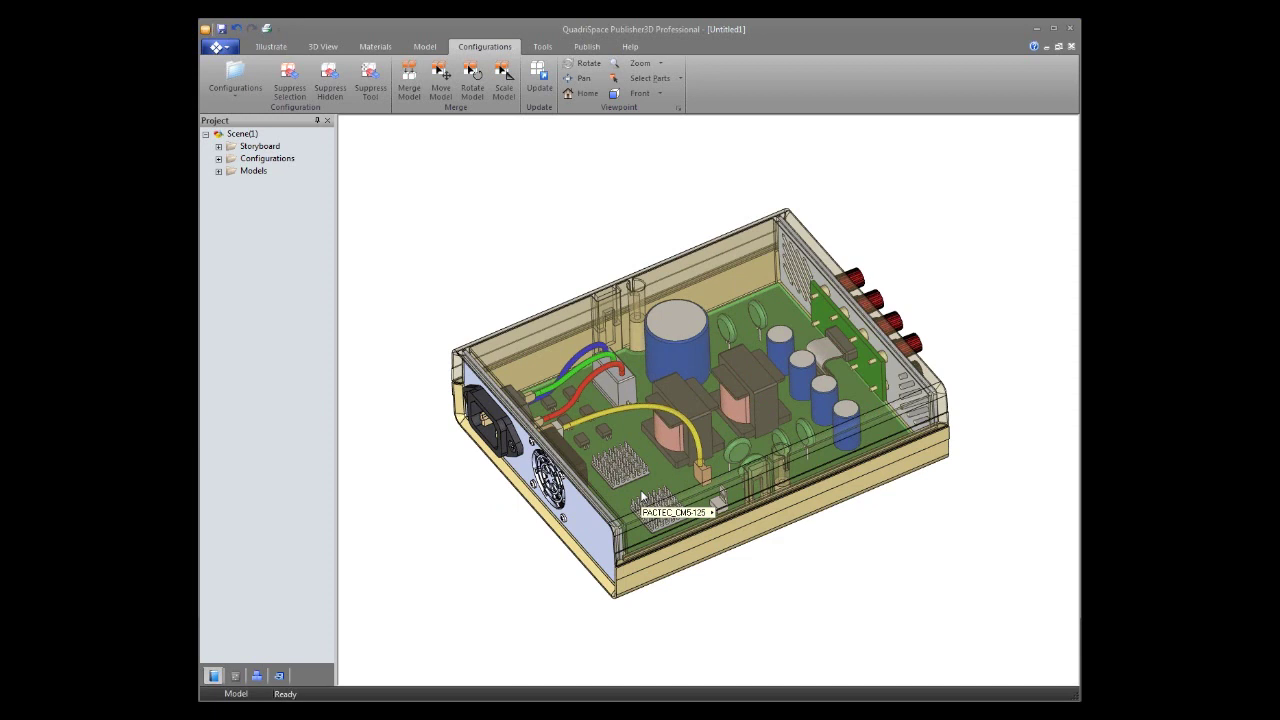
- Expand the Master, BoardAssembly-1 and BoardAssembly-2 configurations in the project tree to check their contents
click(218, 158)
click(231, 184)
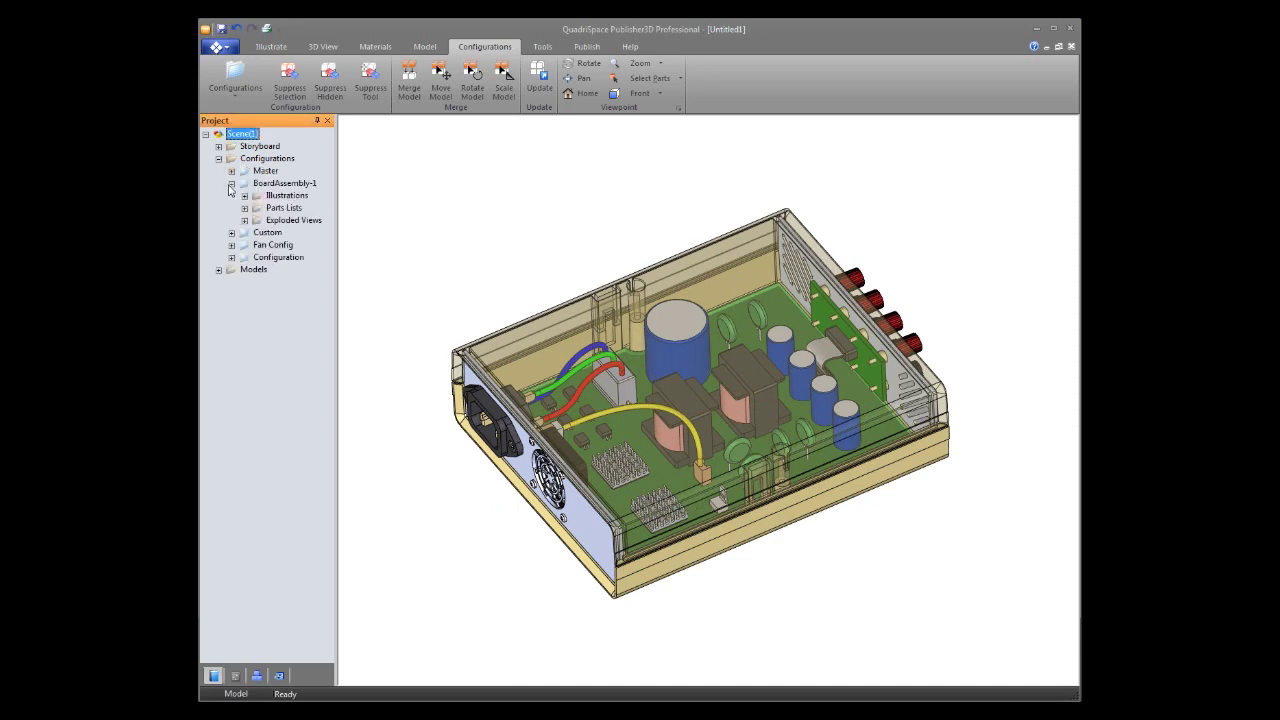
click(231, 171)
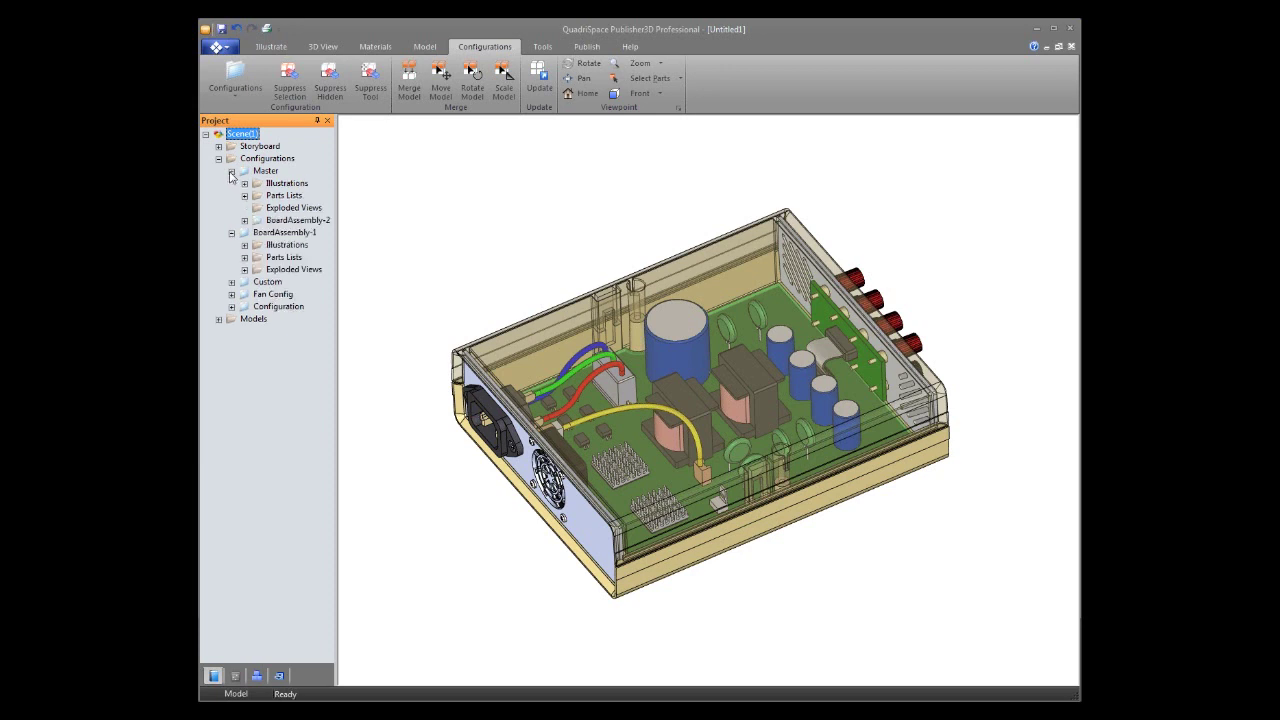
click(244, 220)
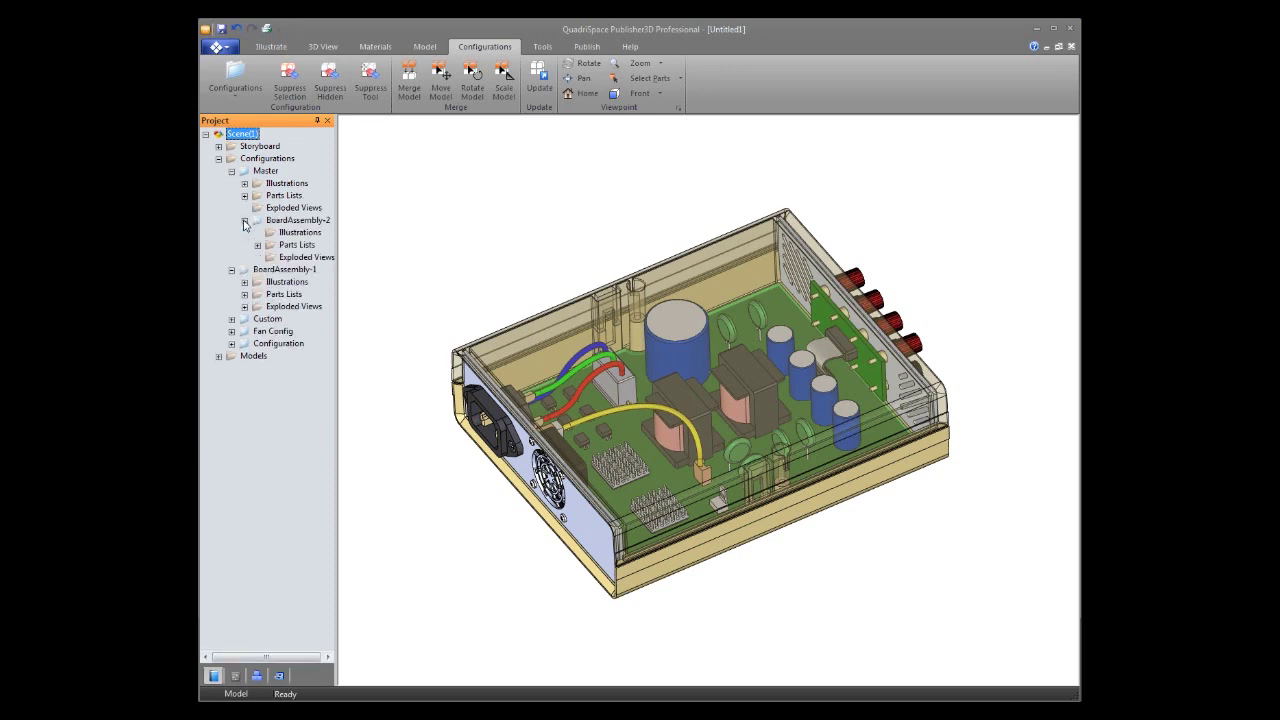
click(357, 630)
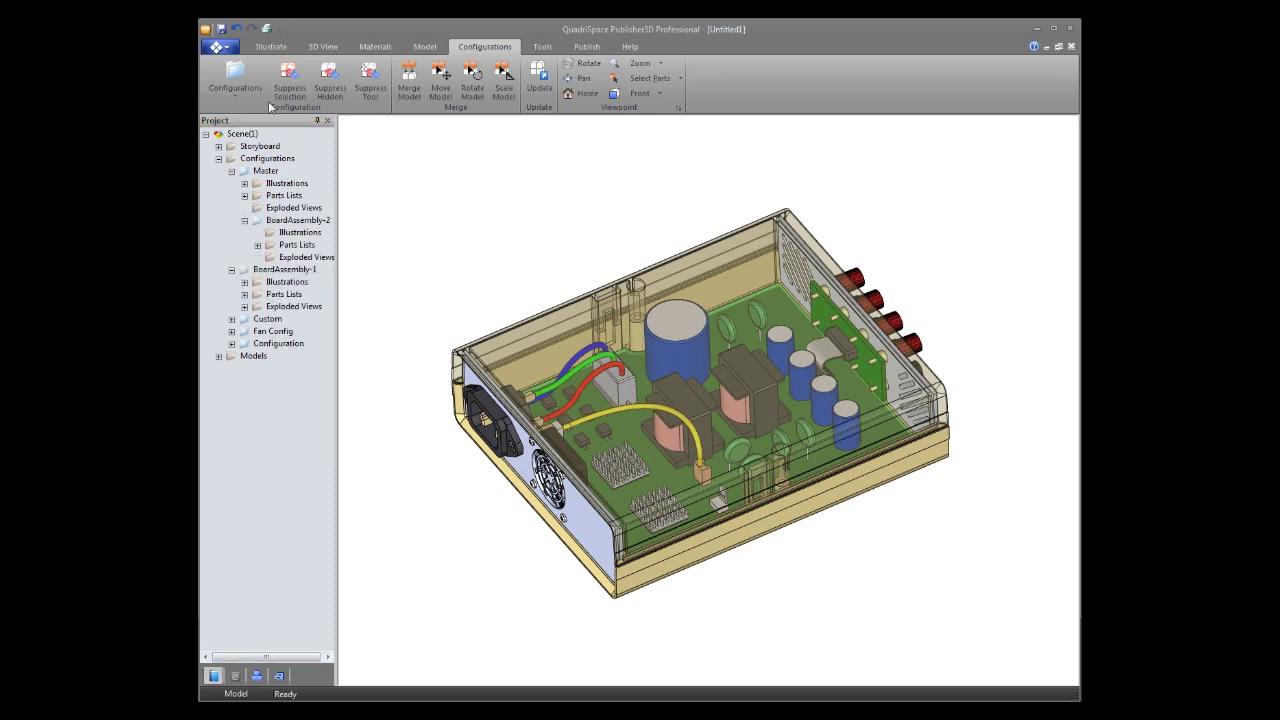
- Activate the Exploded View(1)(1) storyboard and display its frames
click(260, 49)
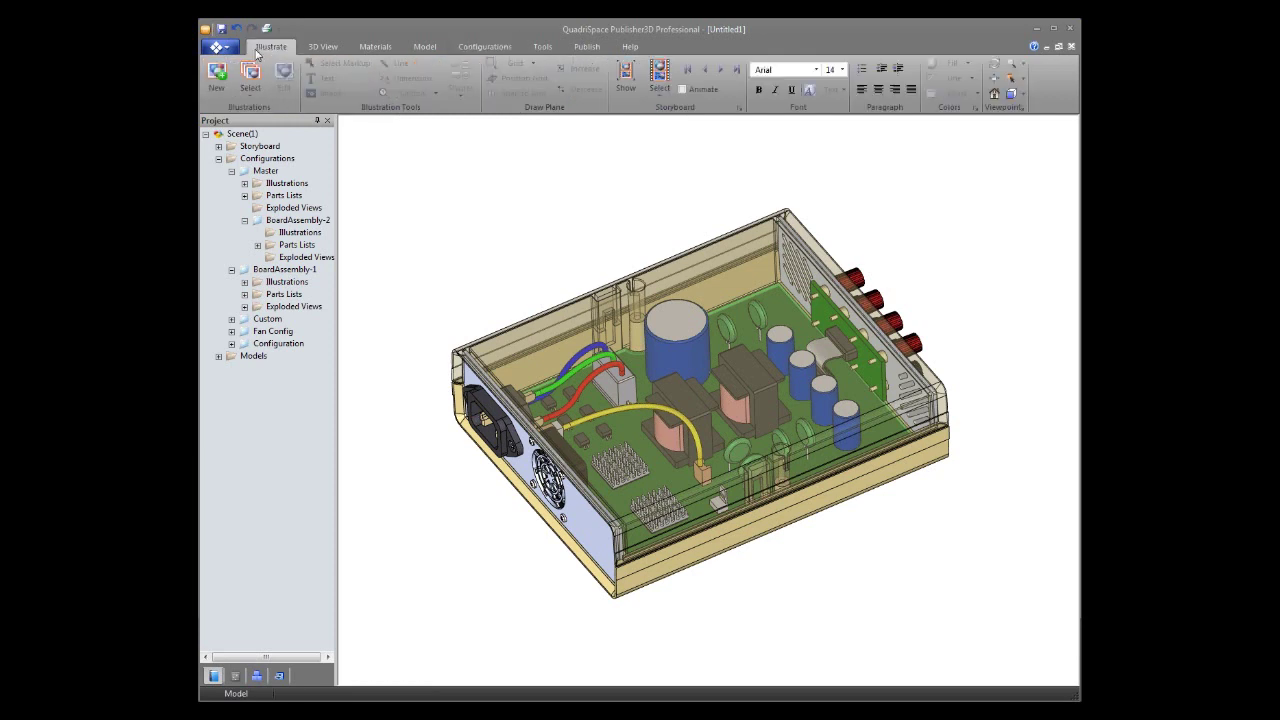
click(659, 78)
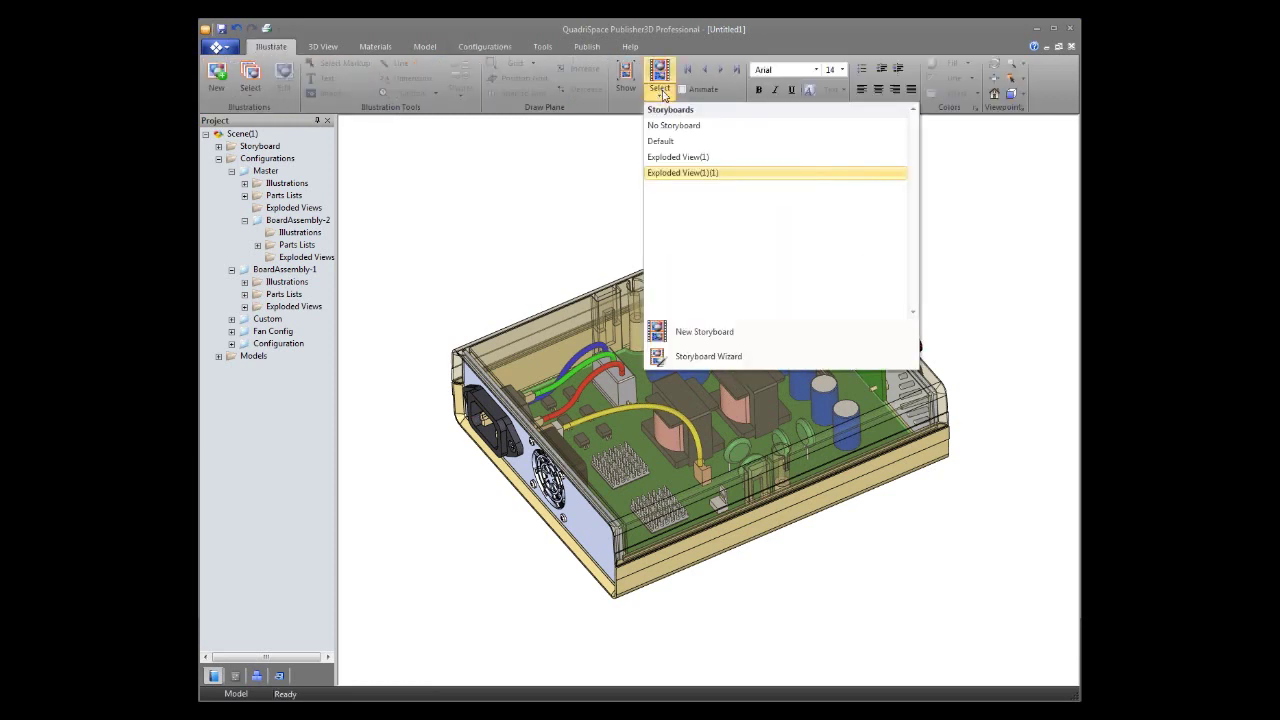
click(684, 174)
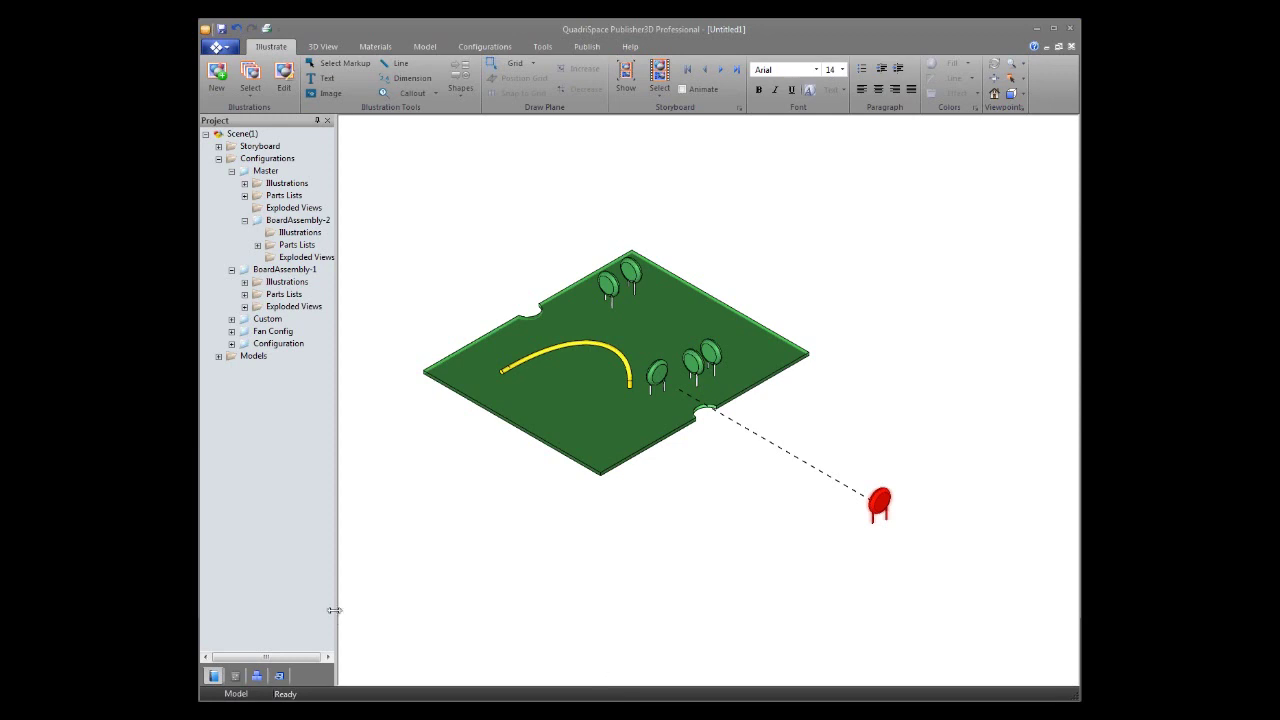
click(738, 110)
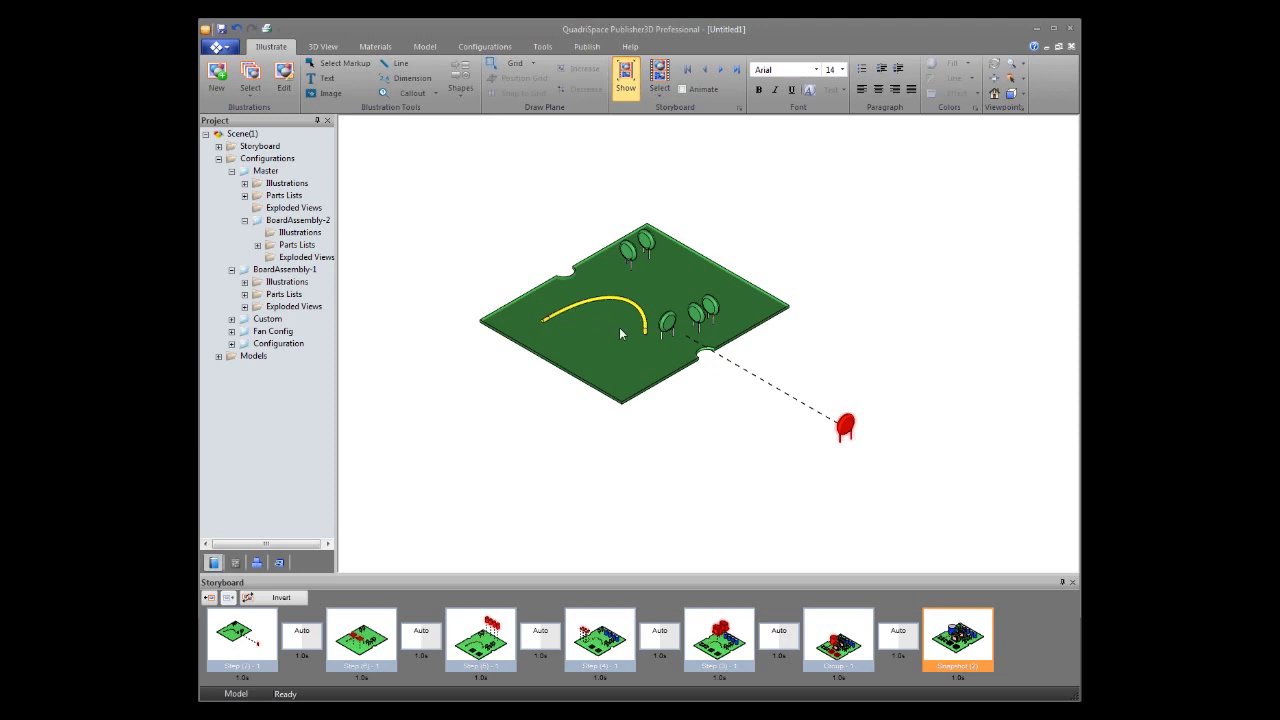
- Examine the updated board in the storyboard frames one after another, from the second frame to the group frame
click(378, 645)
click(466, 644)
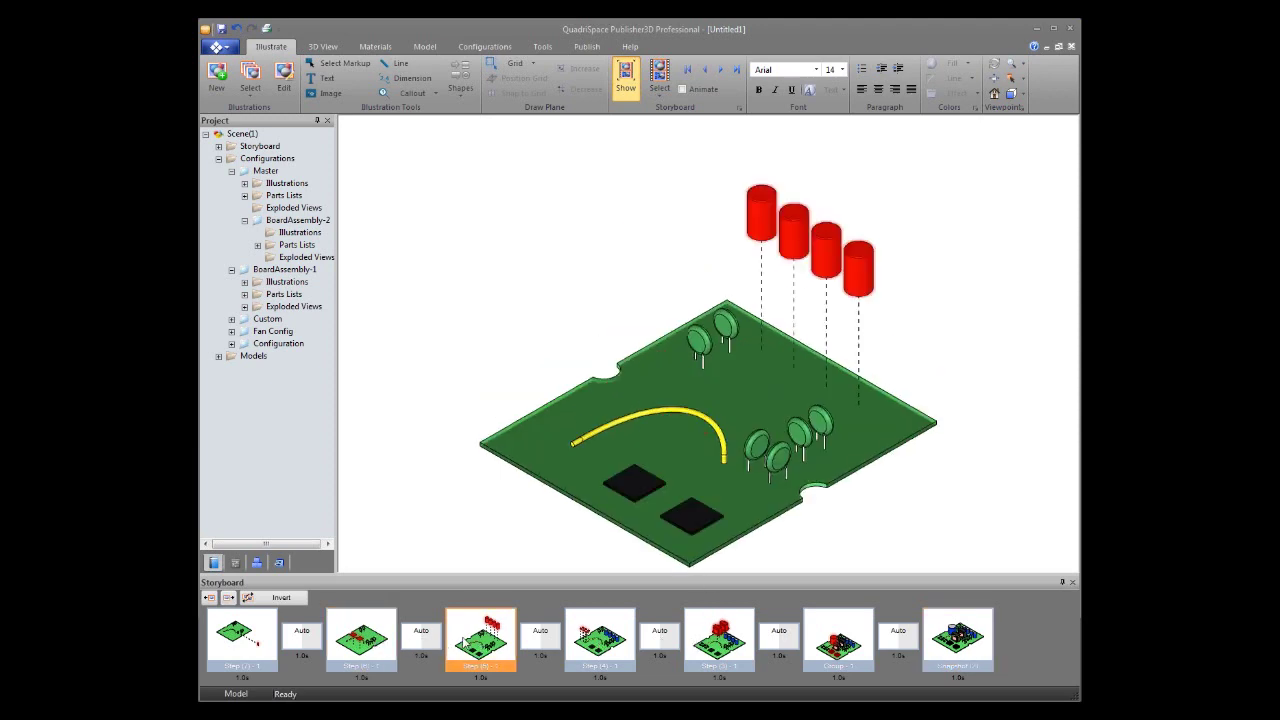
click(597, 646)
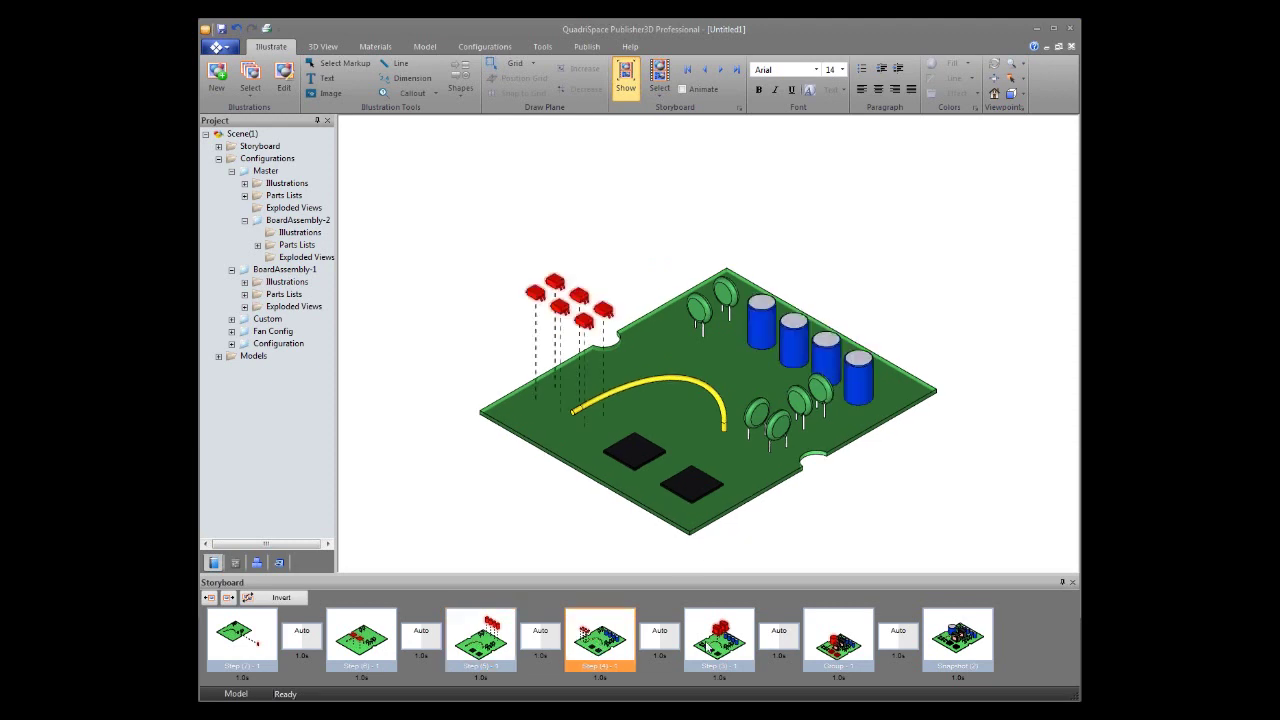
click(707, 648)
click(852, 652)
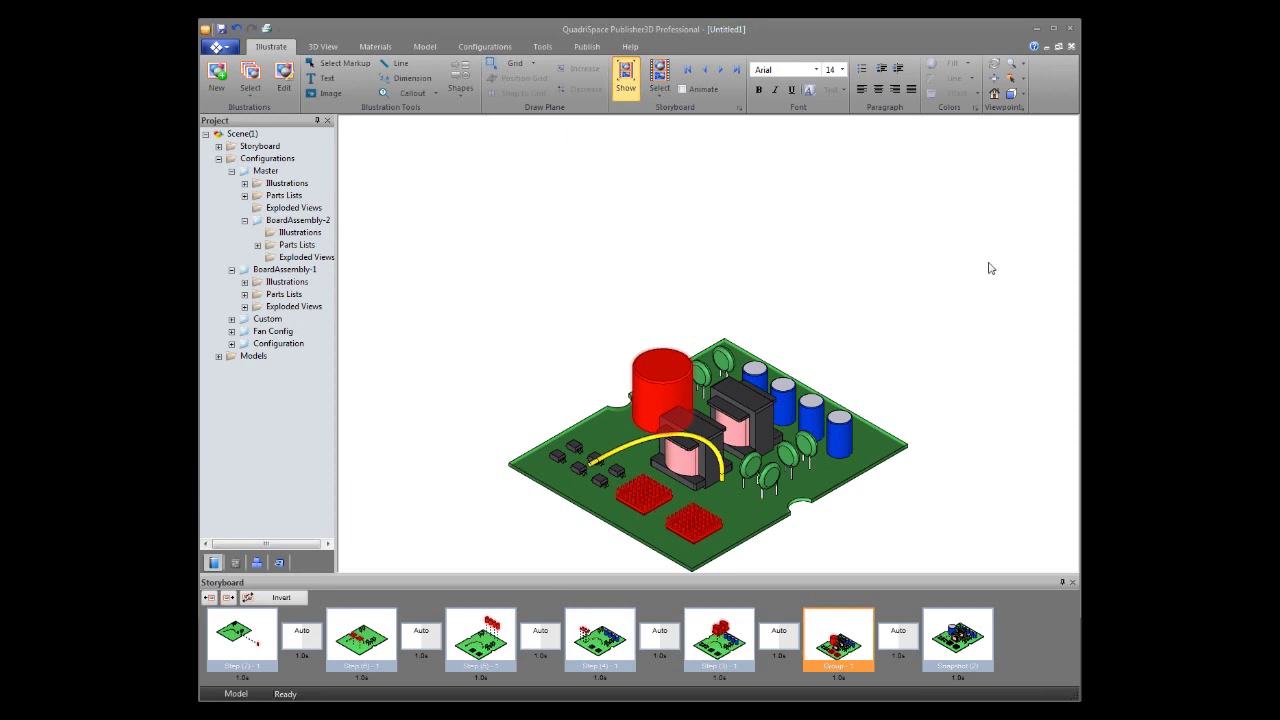
drag(285, 270, 592, 260)
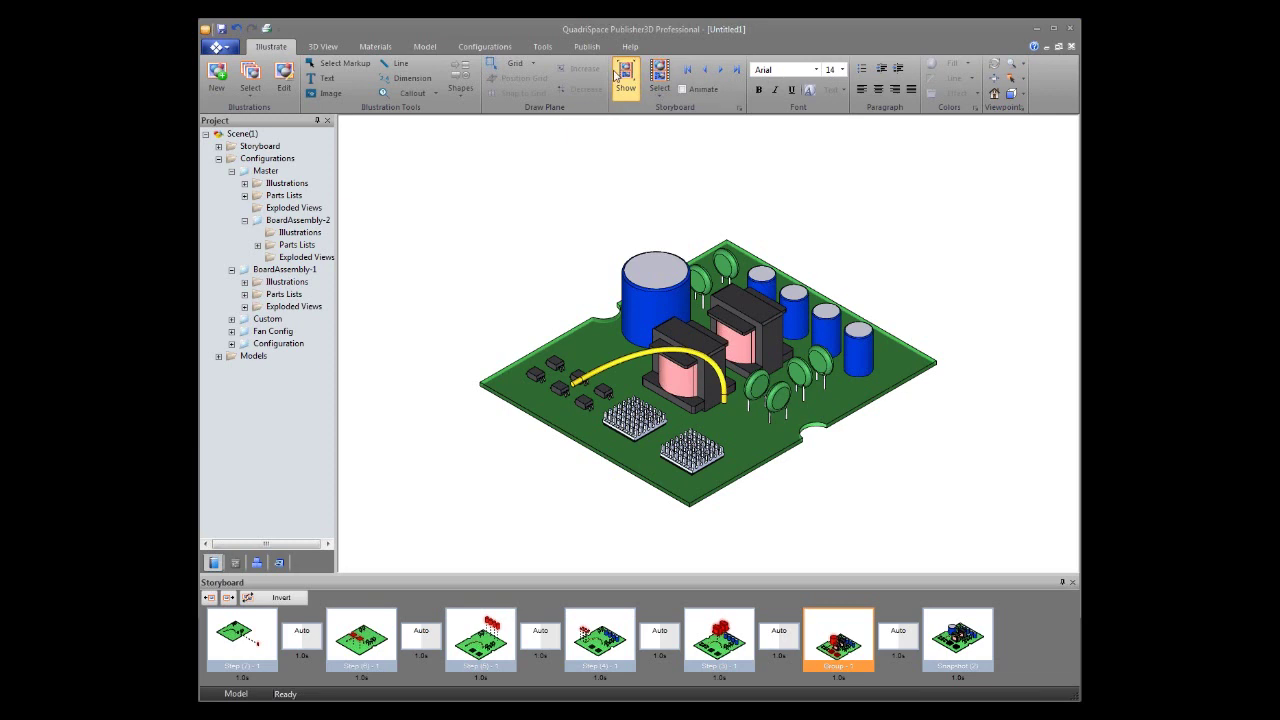
- Suppress the yellow wire in the BoardAssembly-1 configuration with the Suppress Tool
click(489, 47)
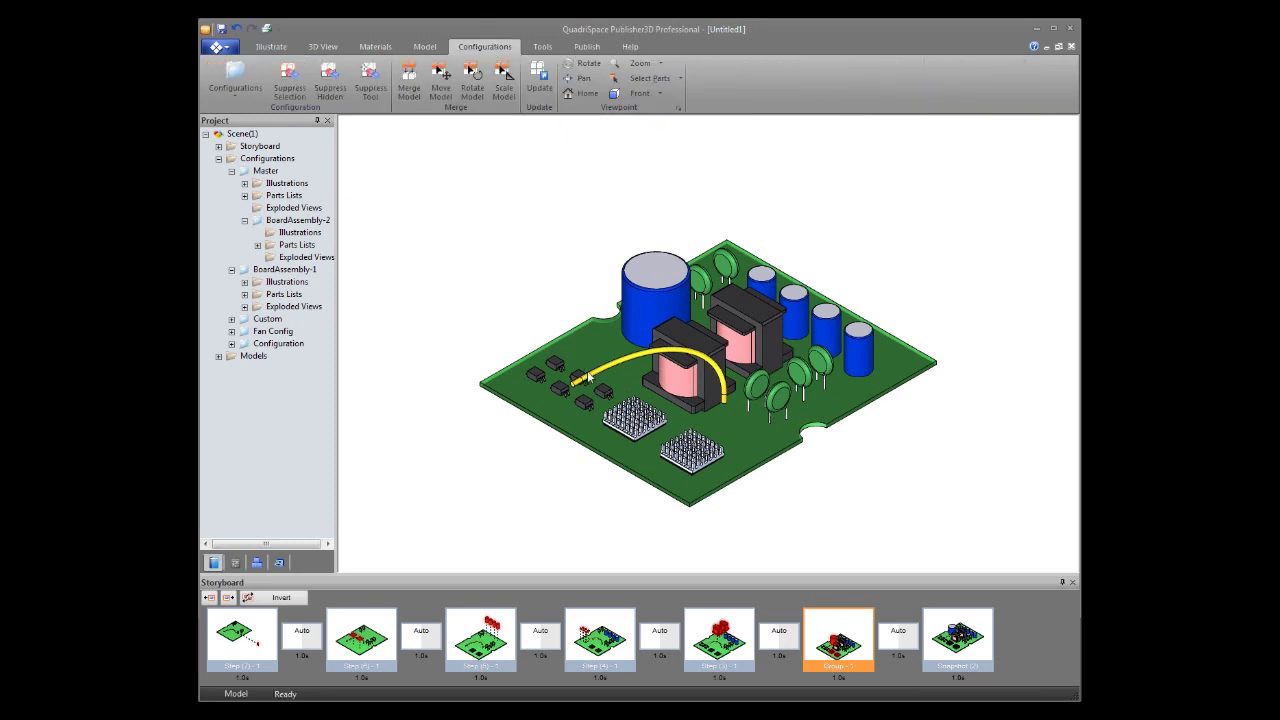
click(368, 92)
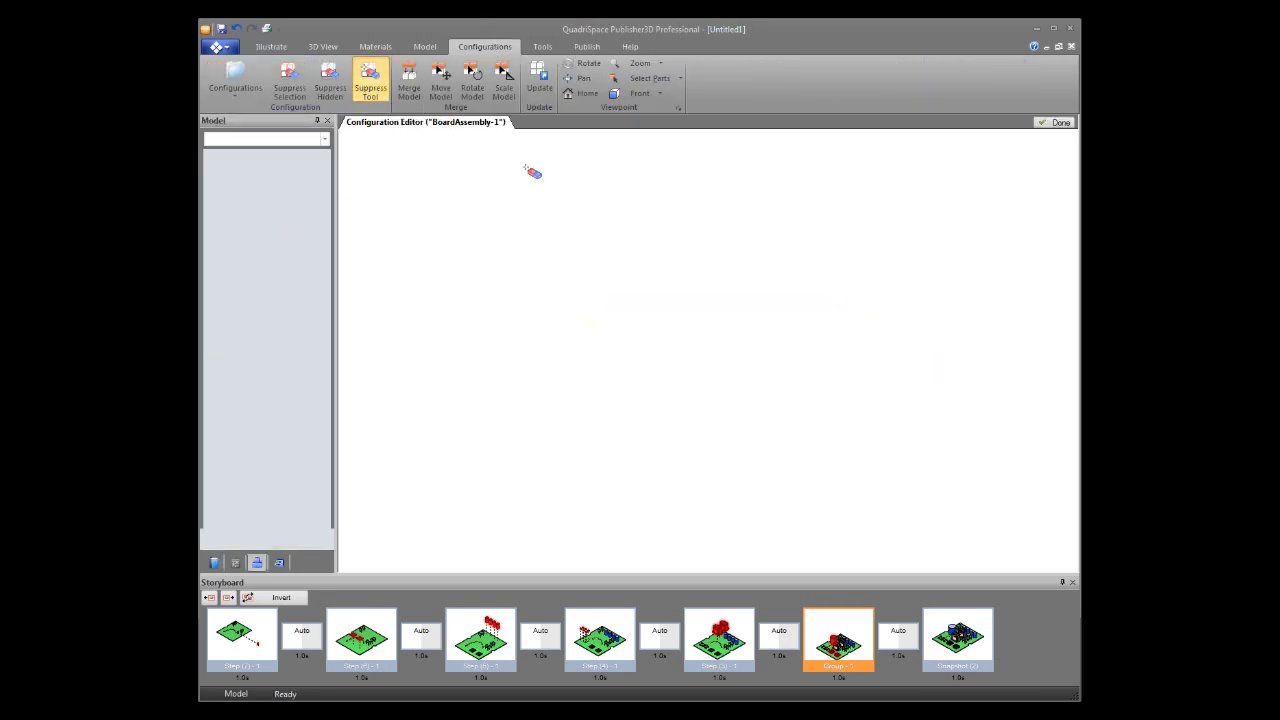
click(630, 368)
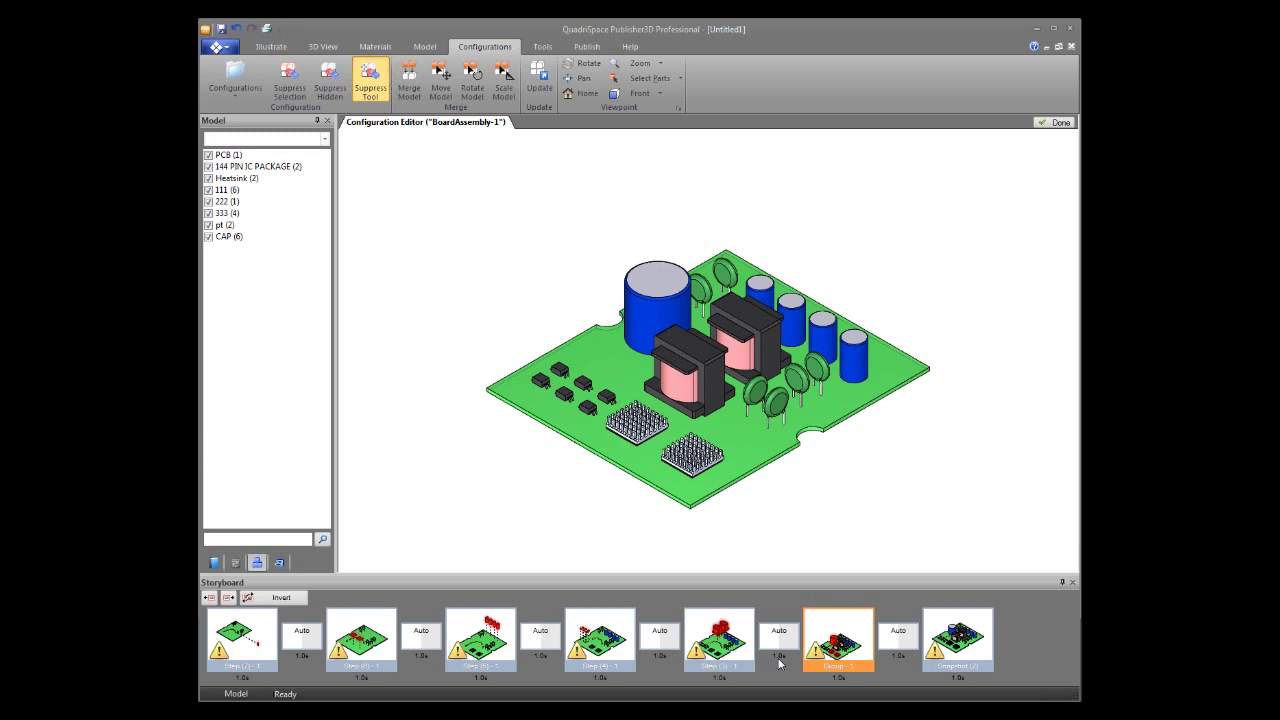
- Check the first four storyboard frames for the effect of suppressing the yellow wire
click(256, 636)
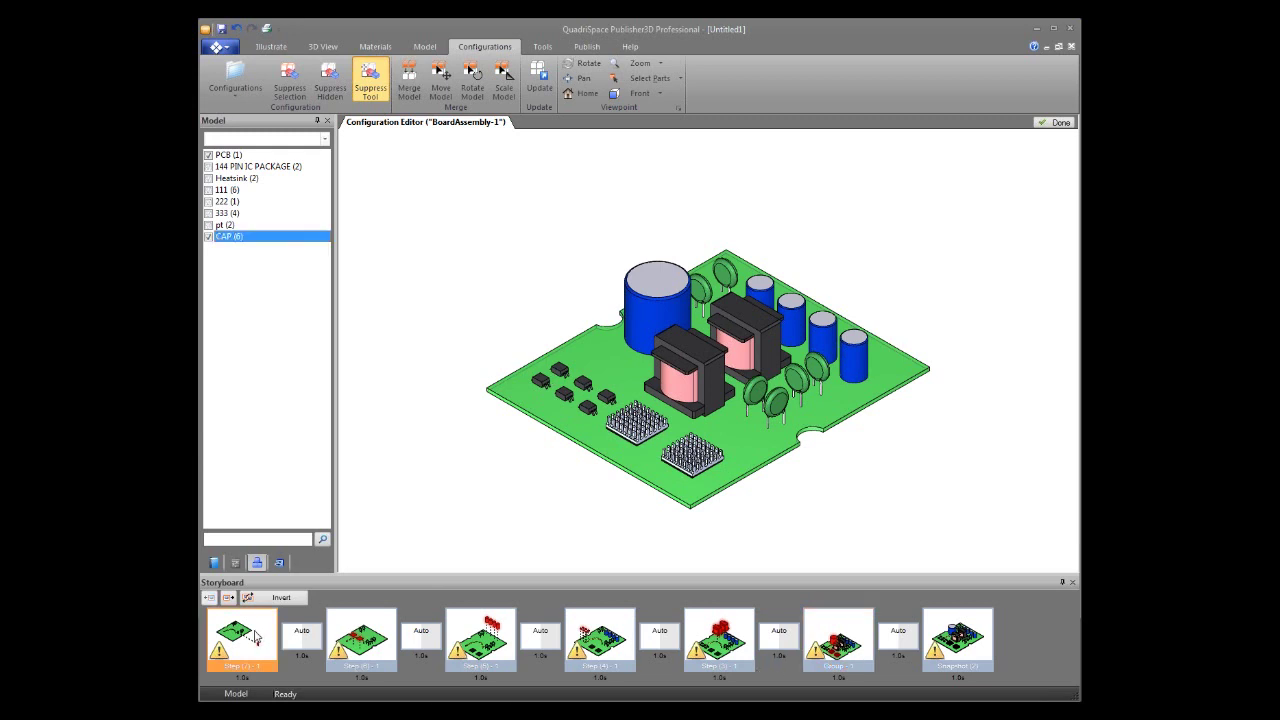
click(365, 636)
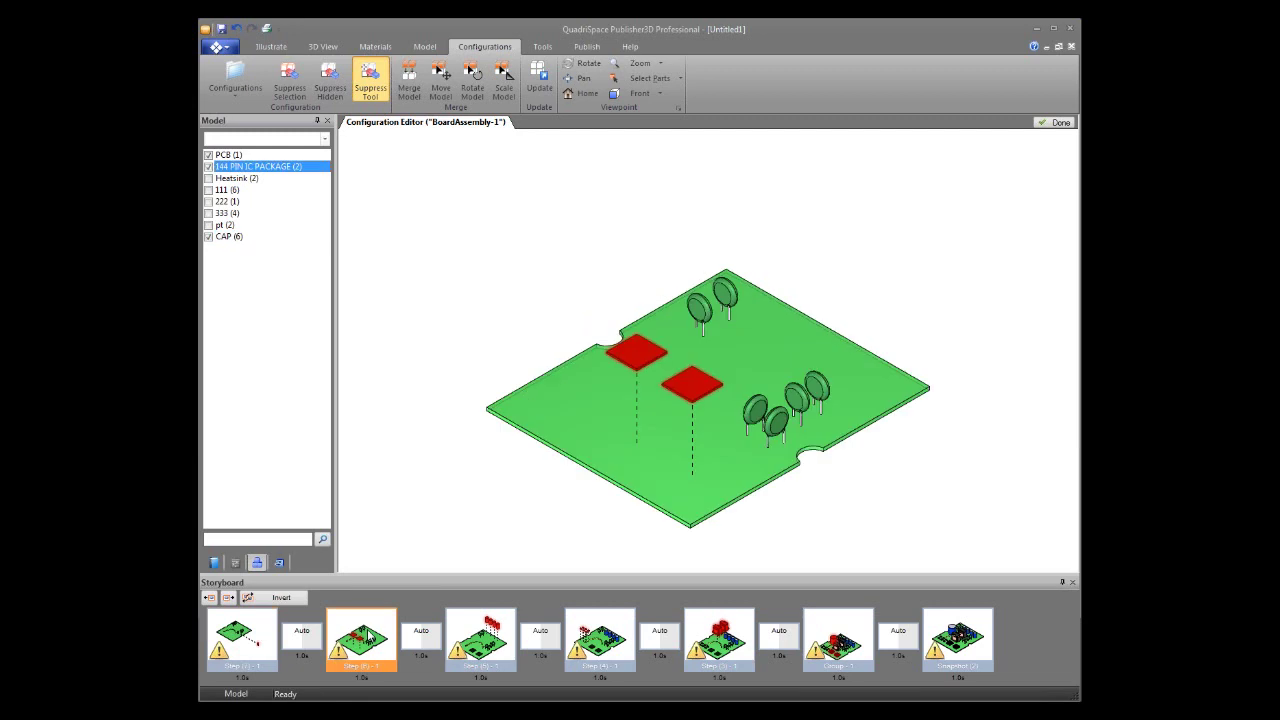
click(481, 634)
click(623, 629)
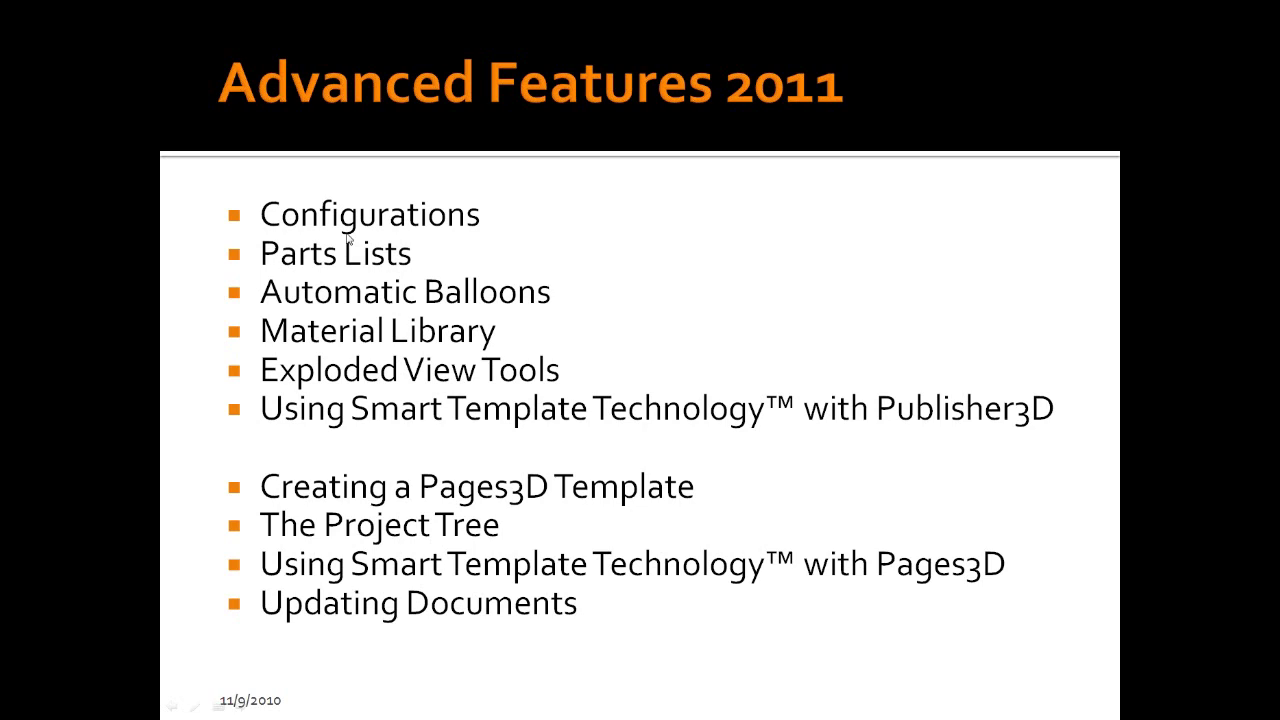
click(727, 351)
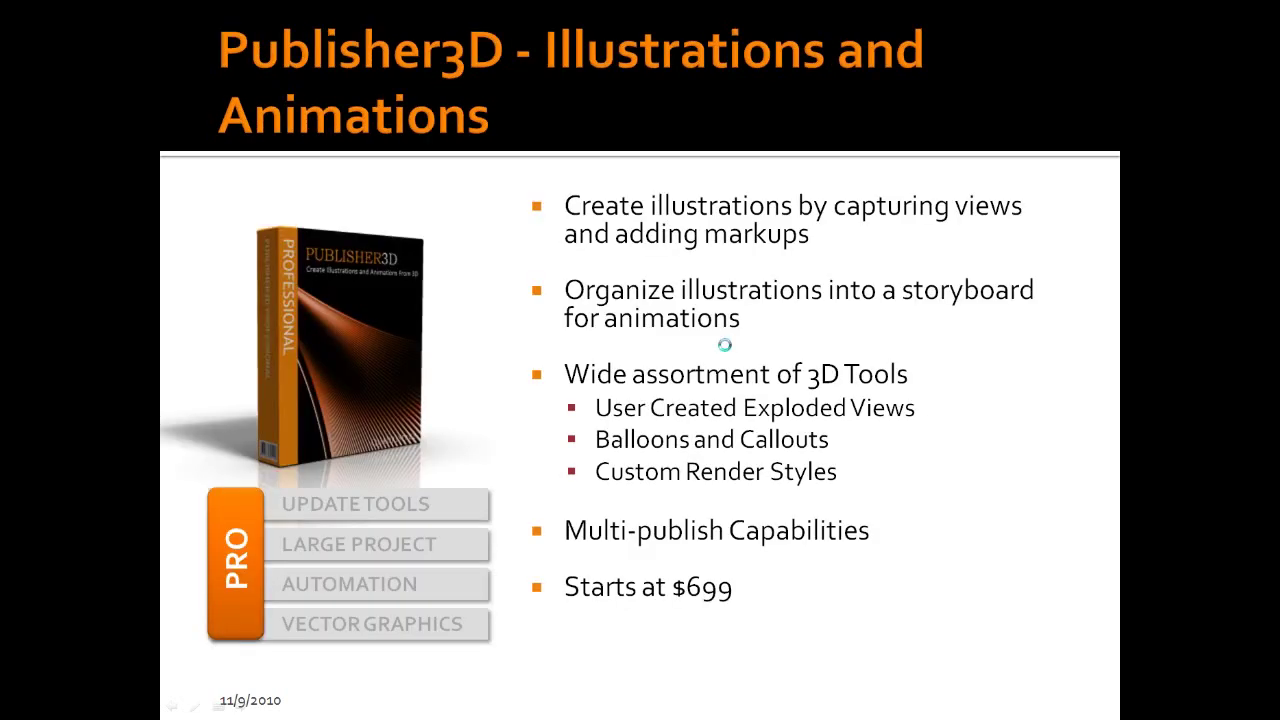
click(727, 351)
key(Left)
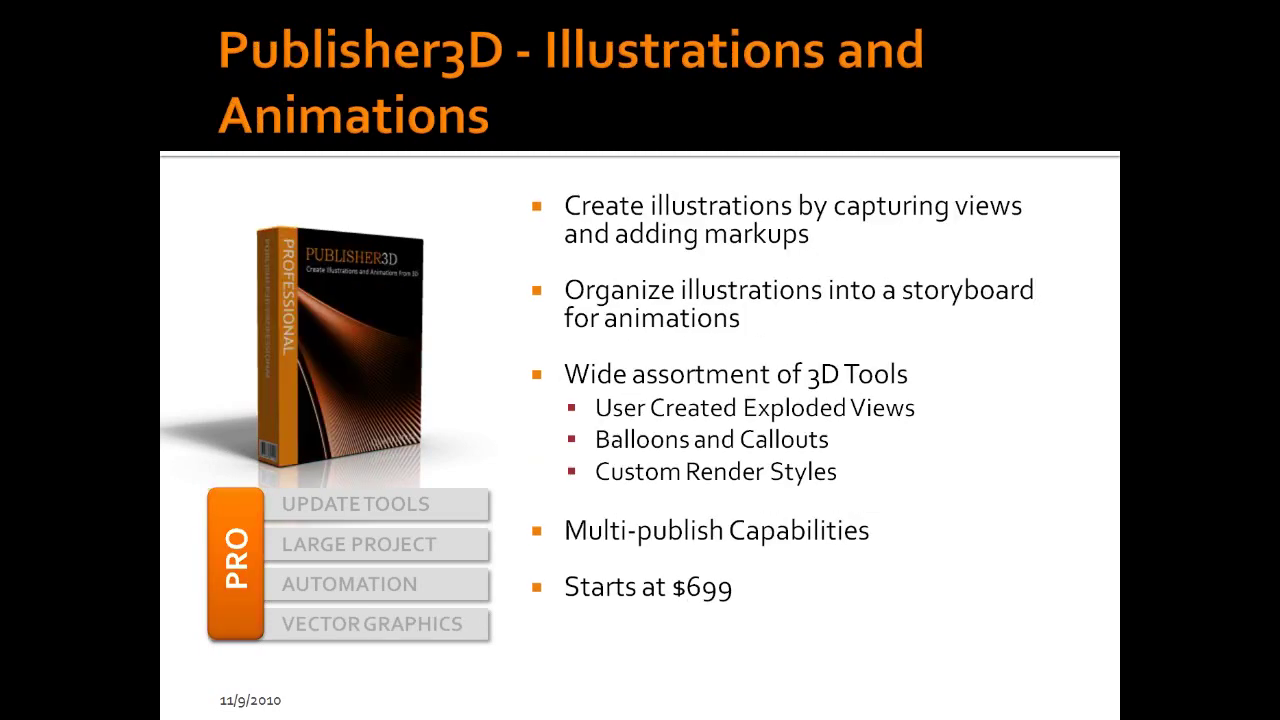